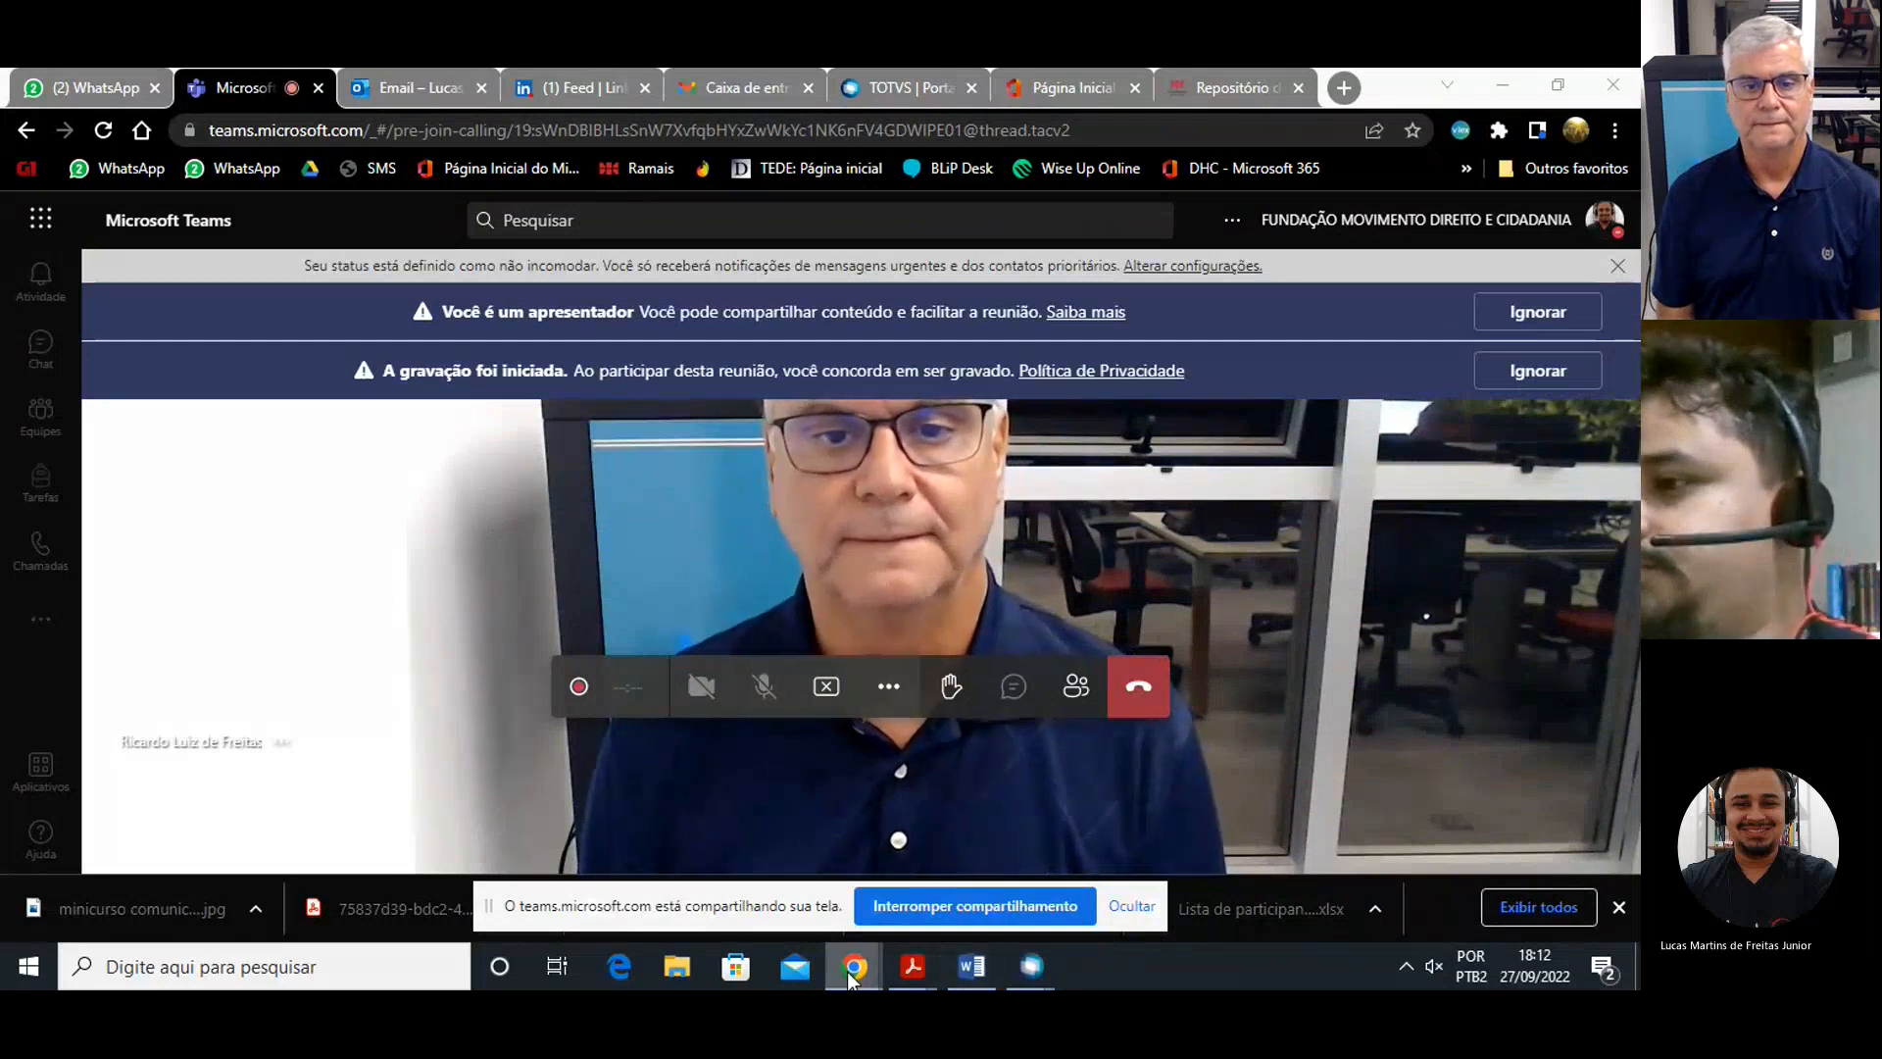
Switch to the Chrome window with the college portal and view the student links on the Dom Helder website.
mouse_move(856, 966)
click(897, 867)
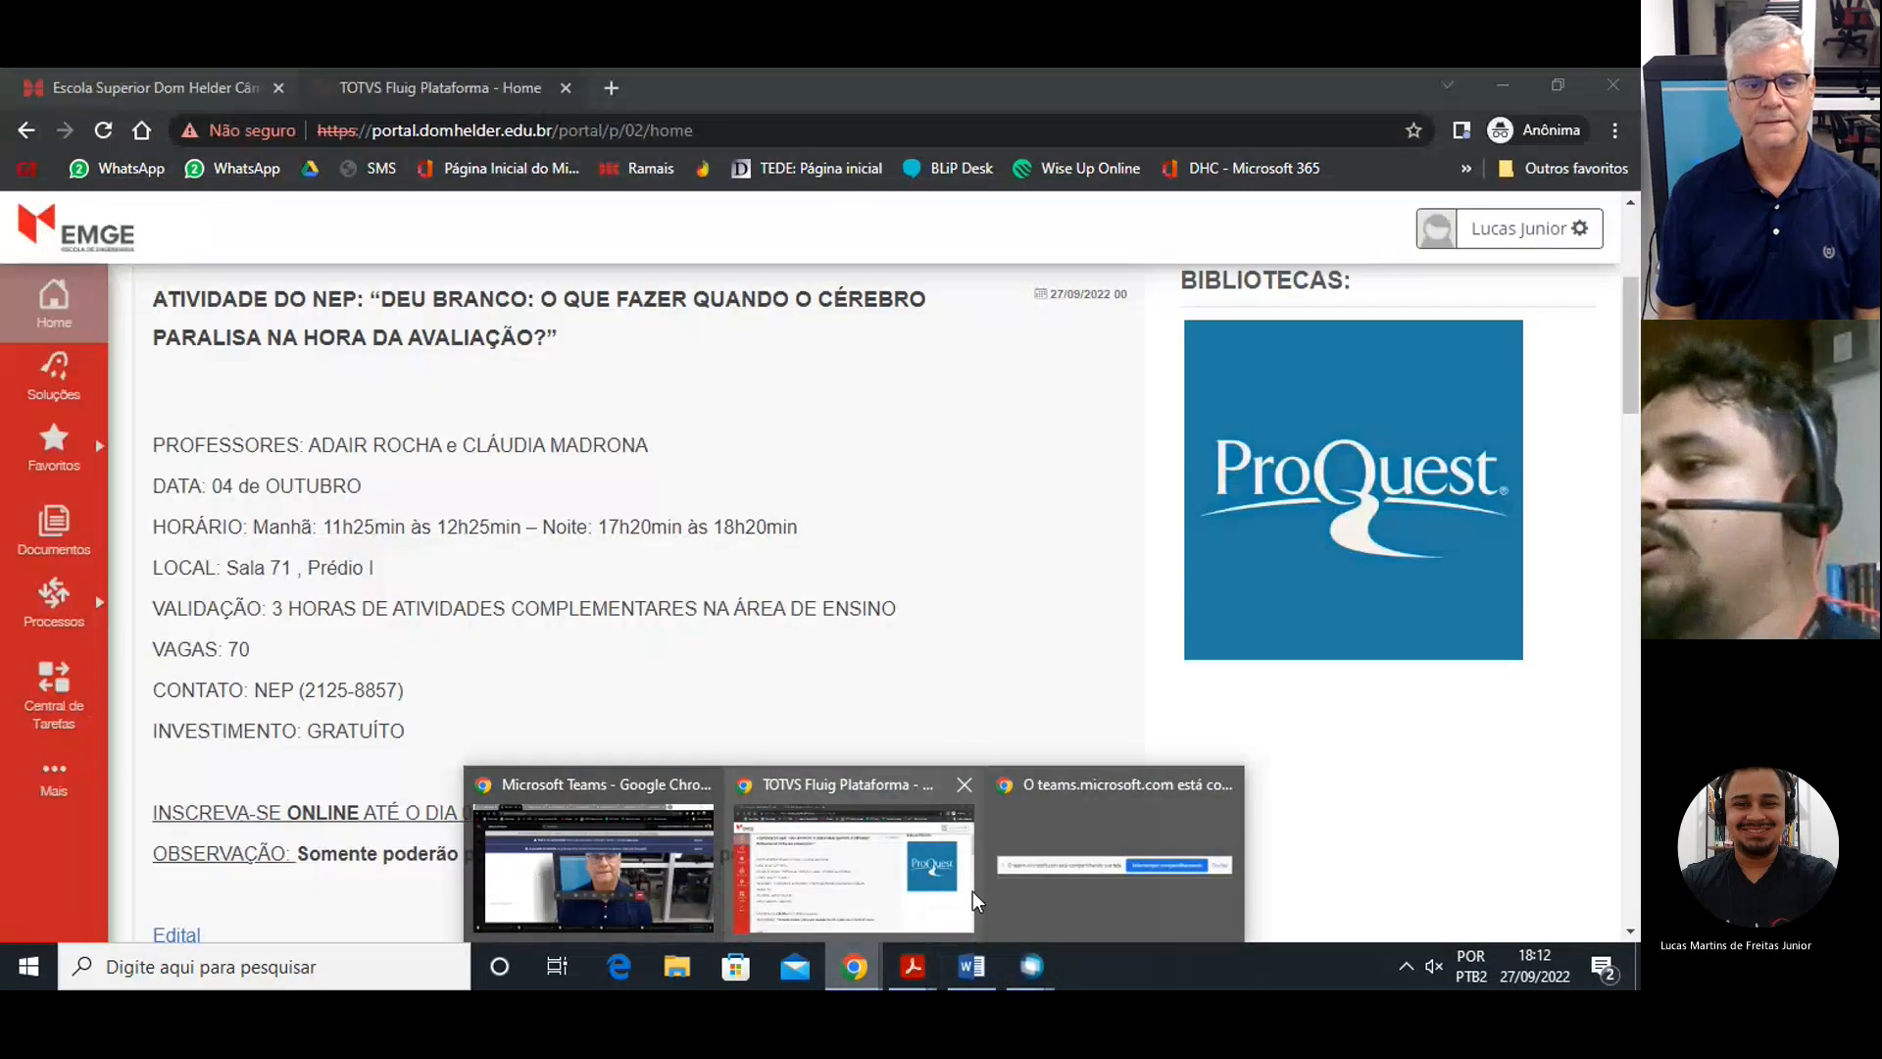
scroll(983, 664, up, 4)
click(162, 80)
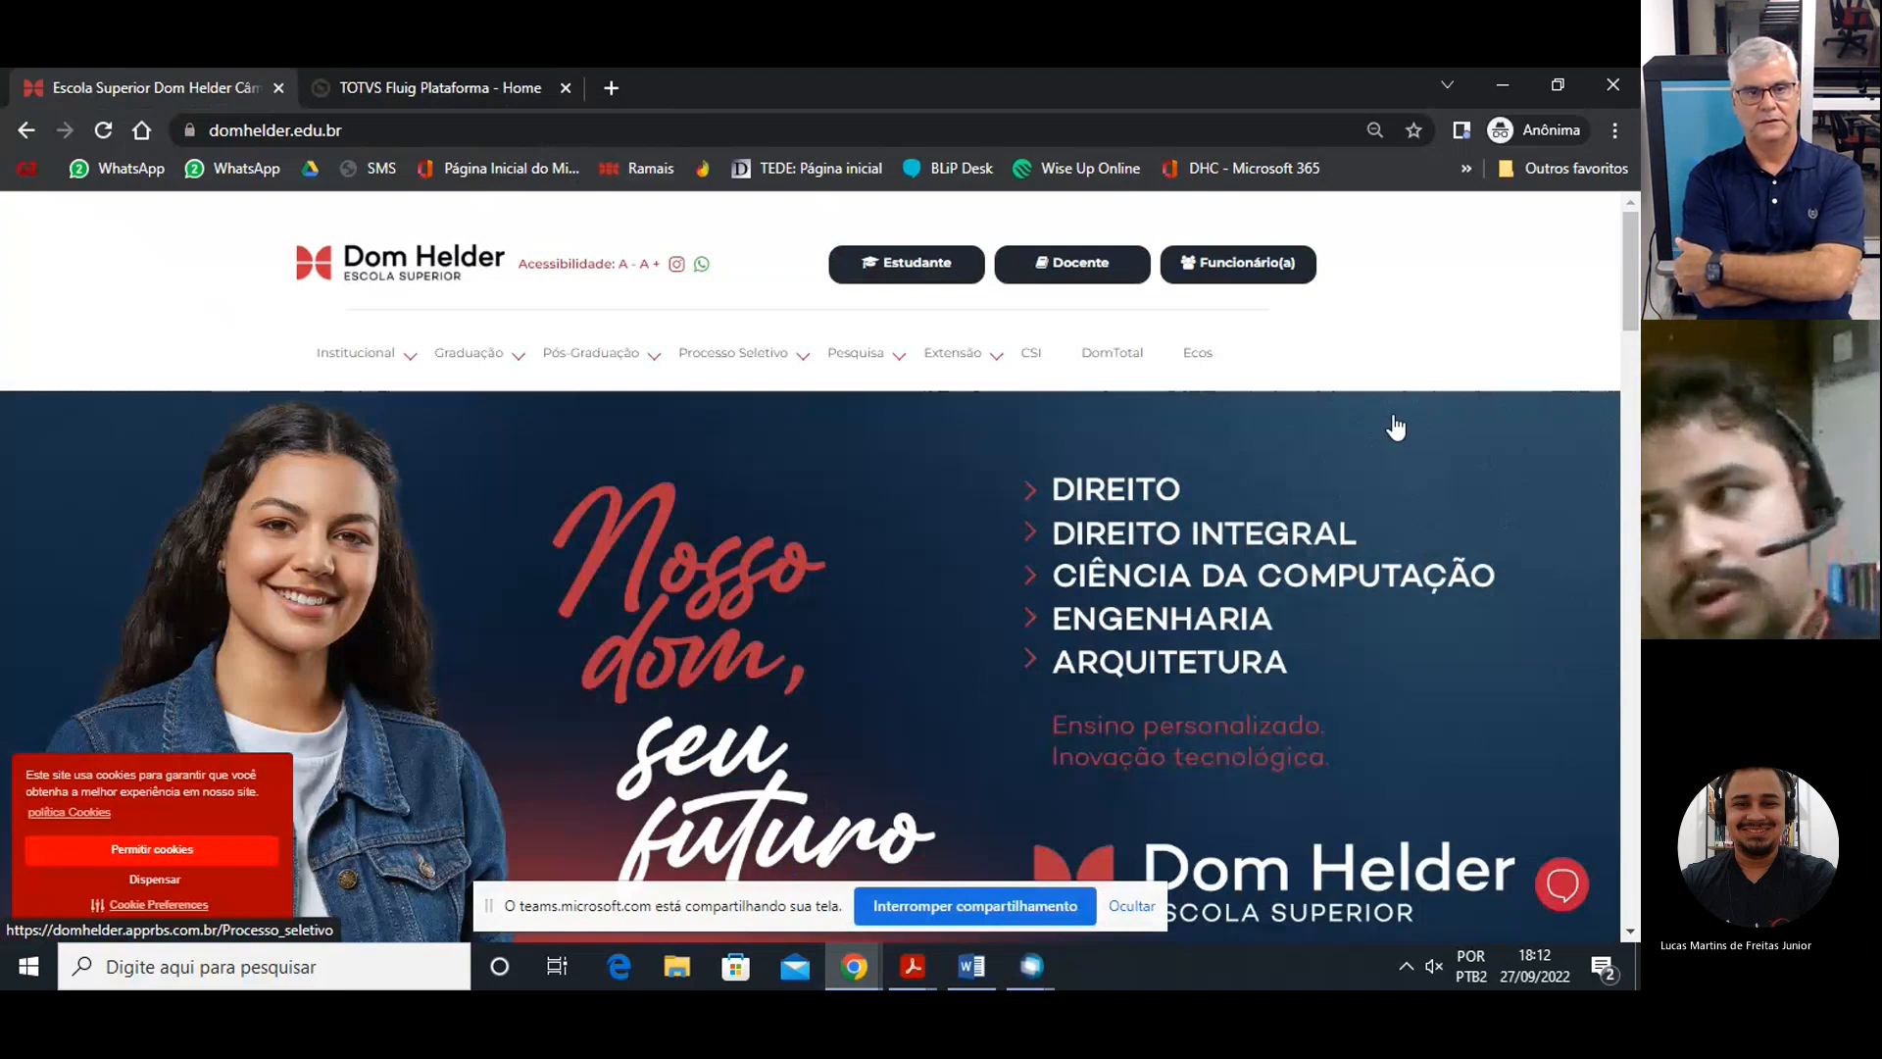
mouse_move(907, 265)
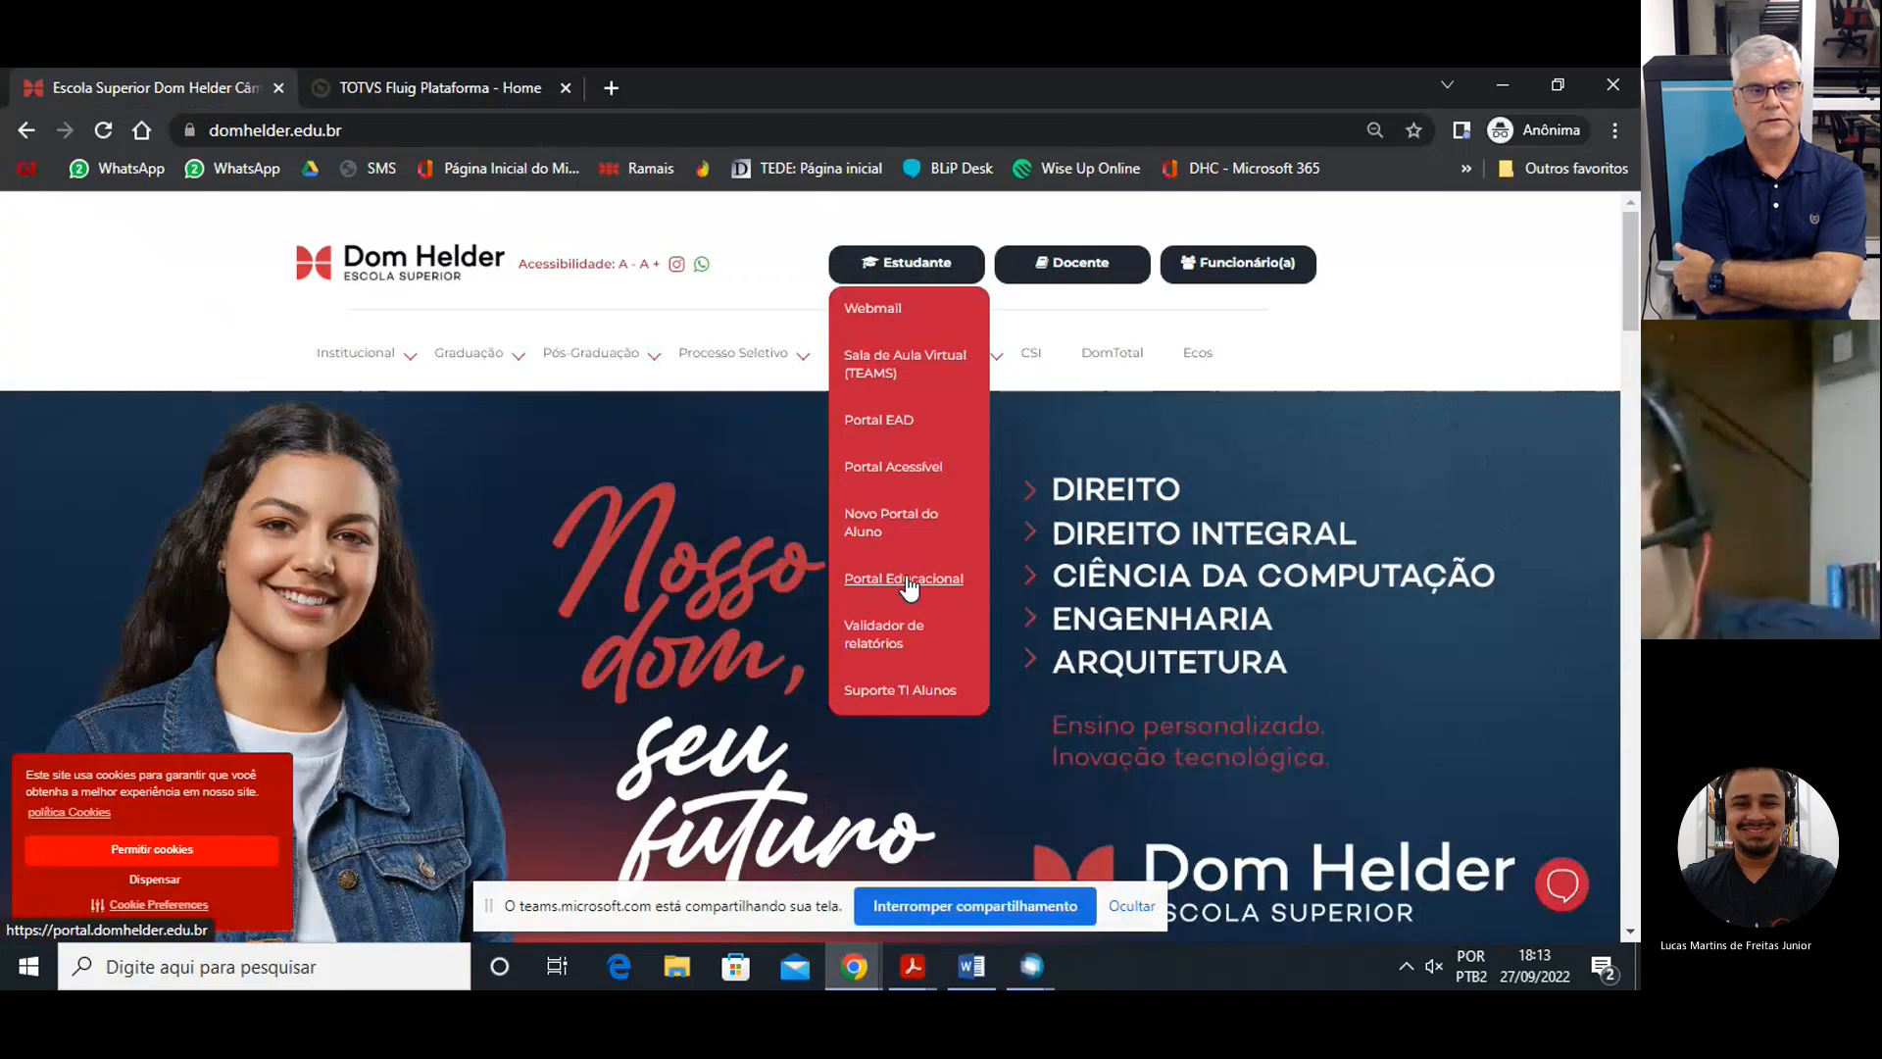
Open ProQuest from the libraries section of the Fluig portal home page and accept all its cookies.
click(457, 71)
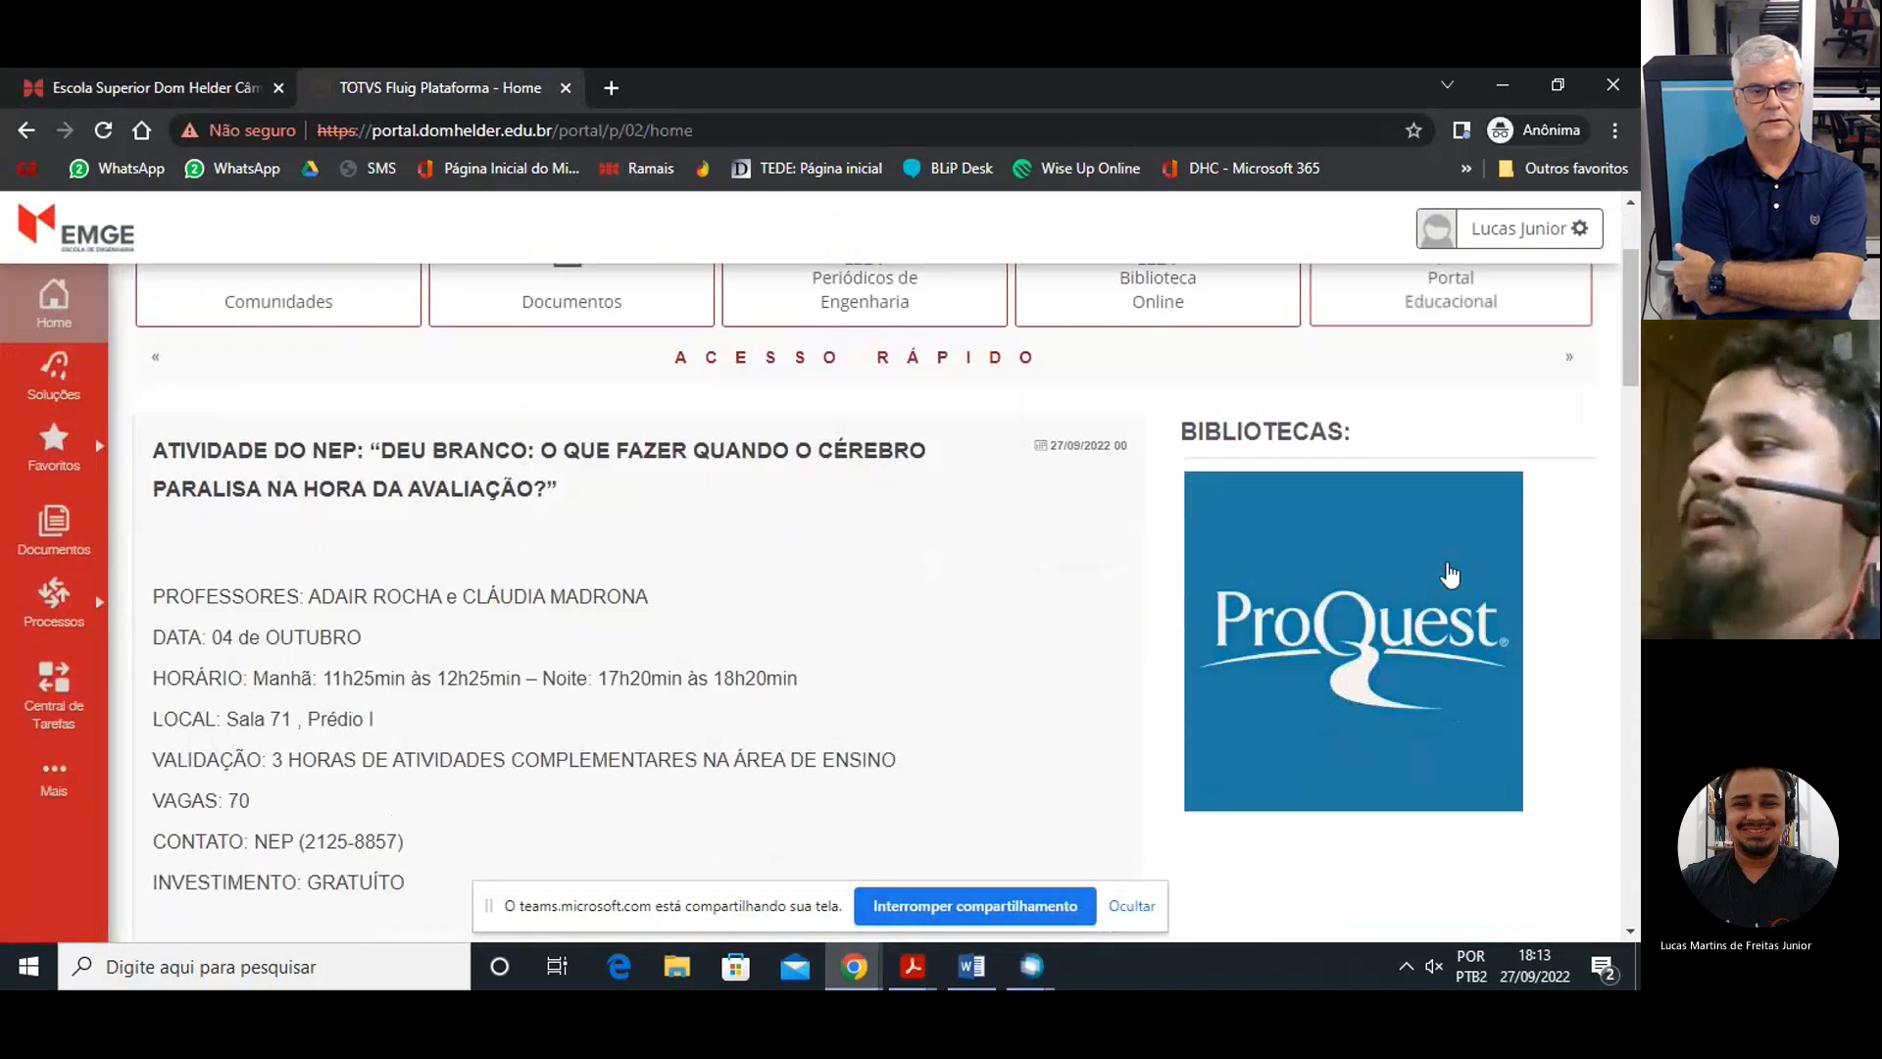
scroll(1450, 575, down, 1)
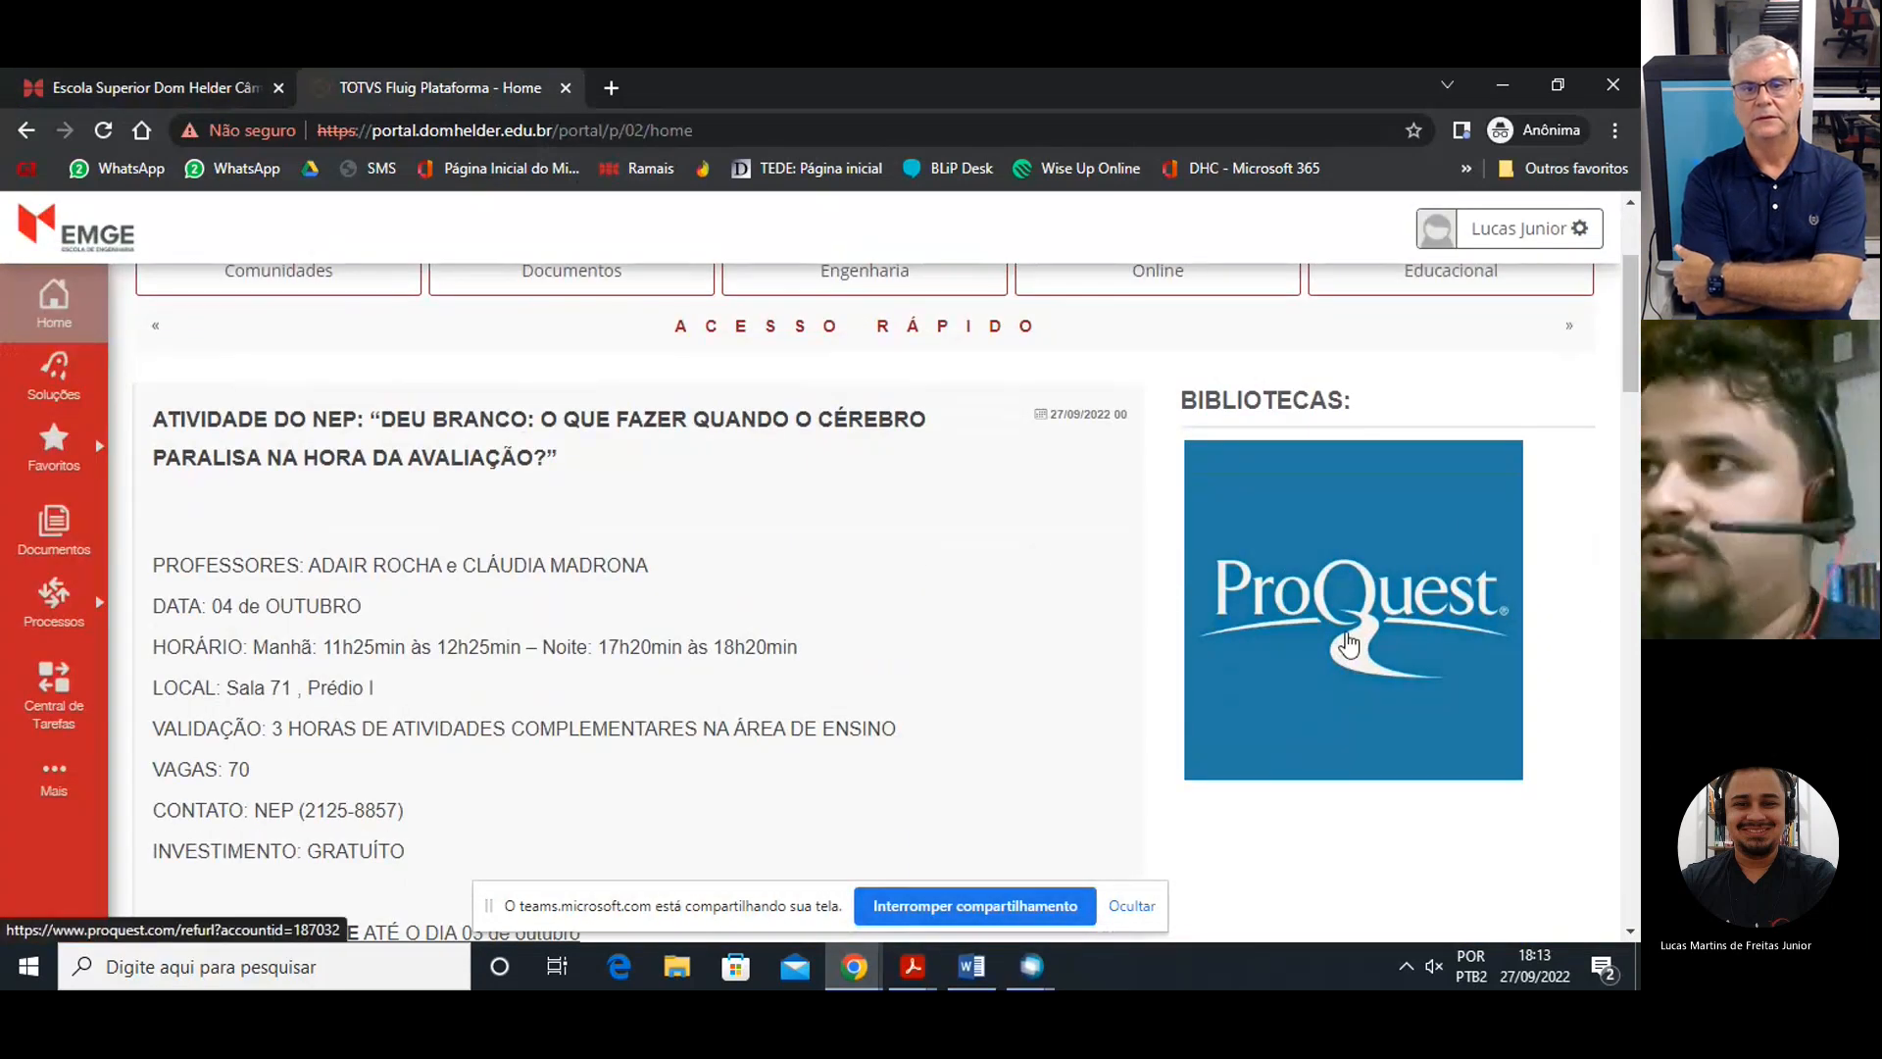
click(1348, 643)
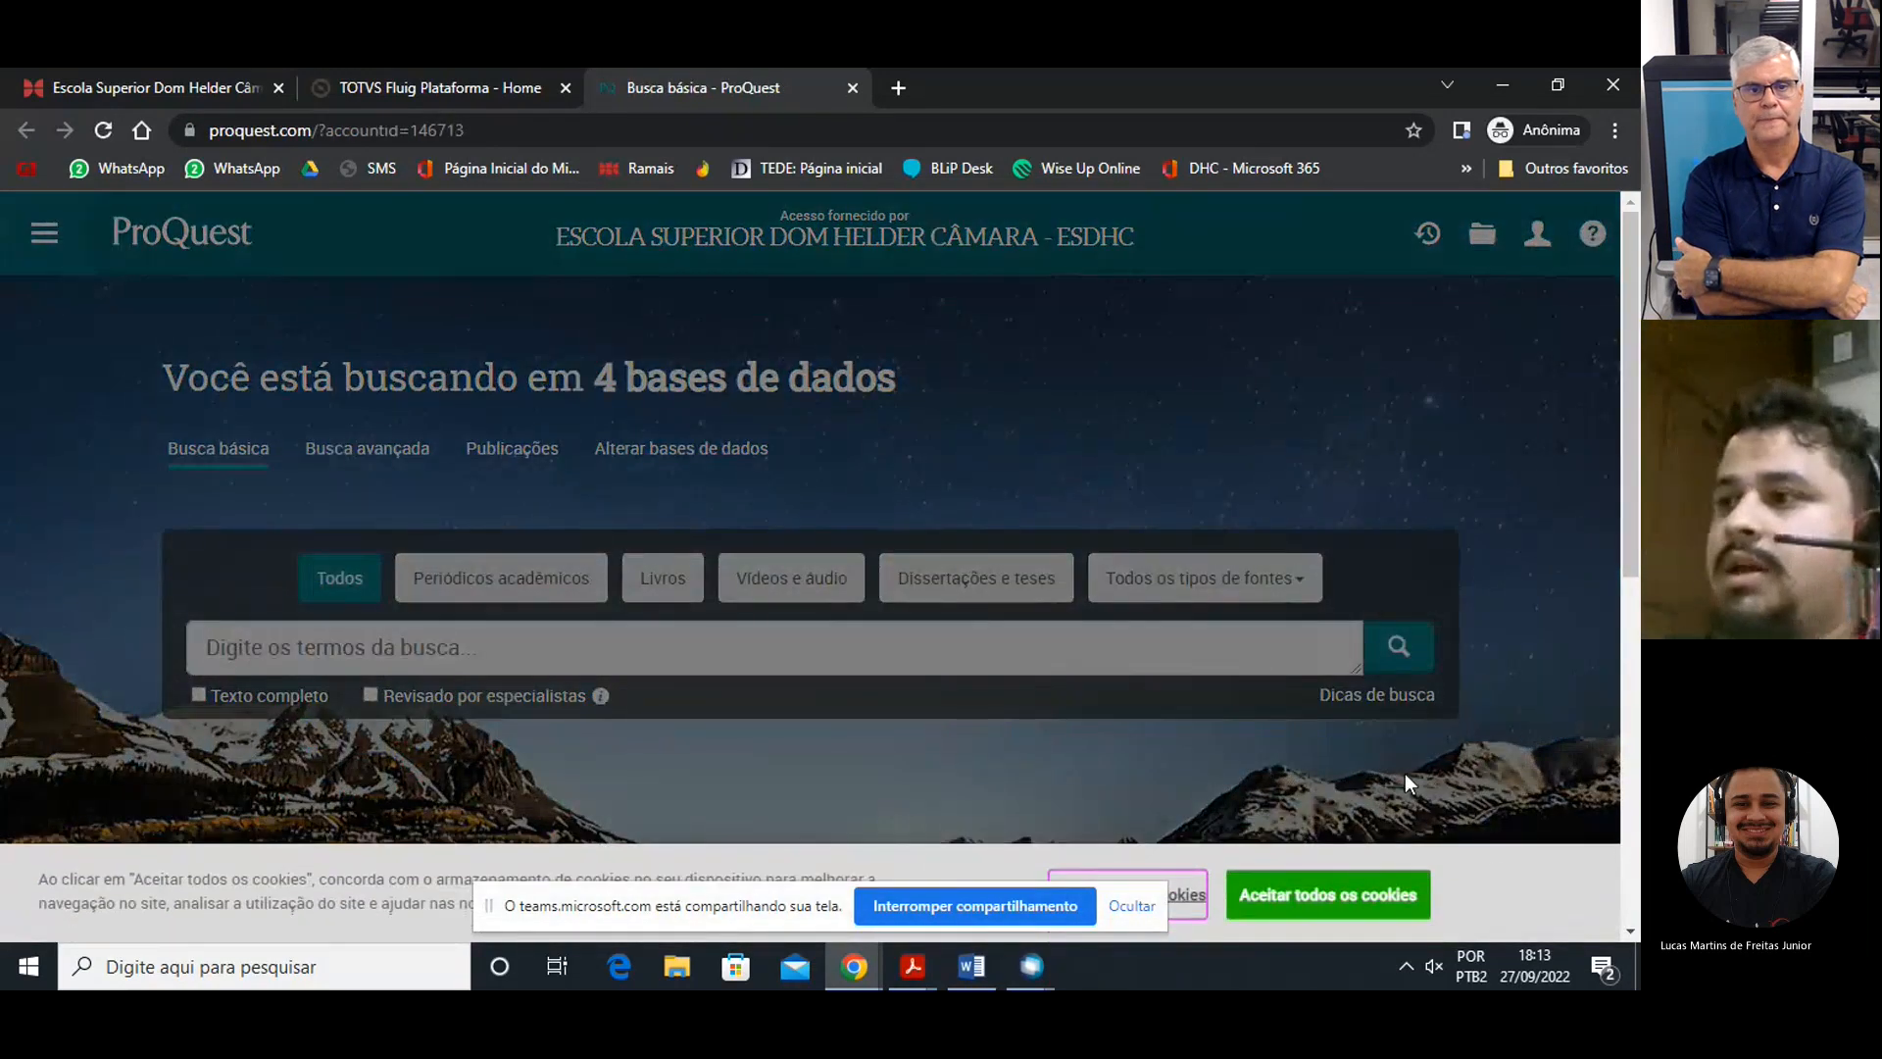
click(1131, 906)
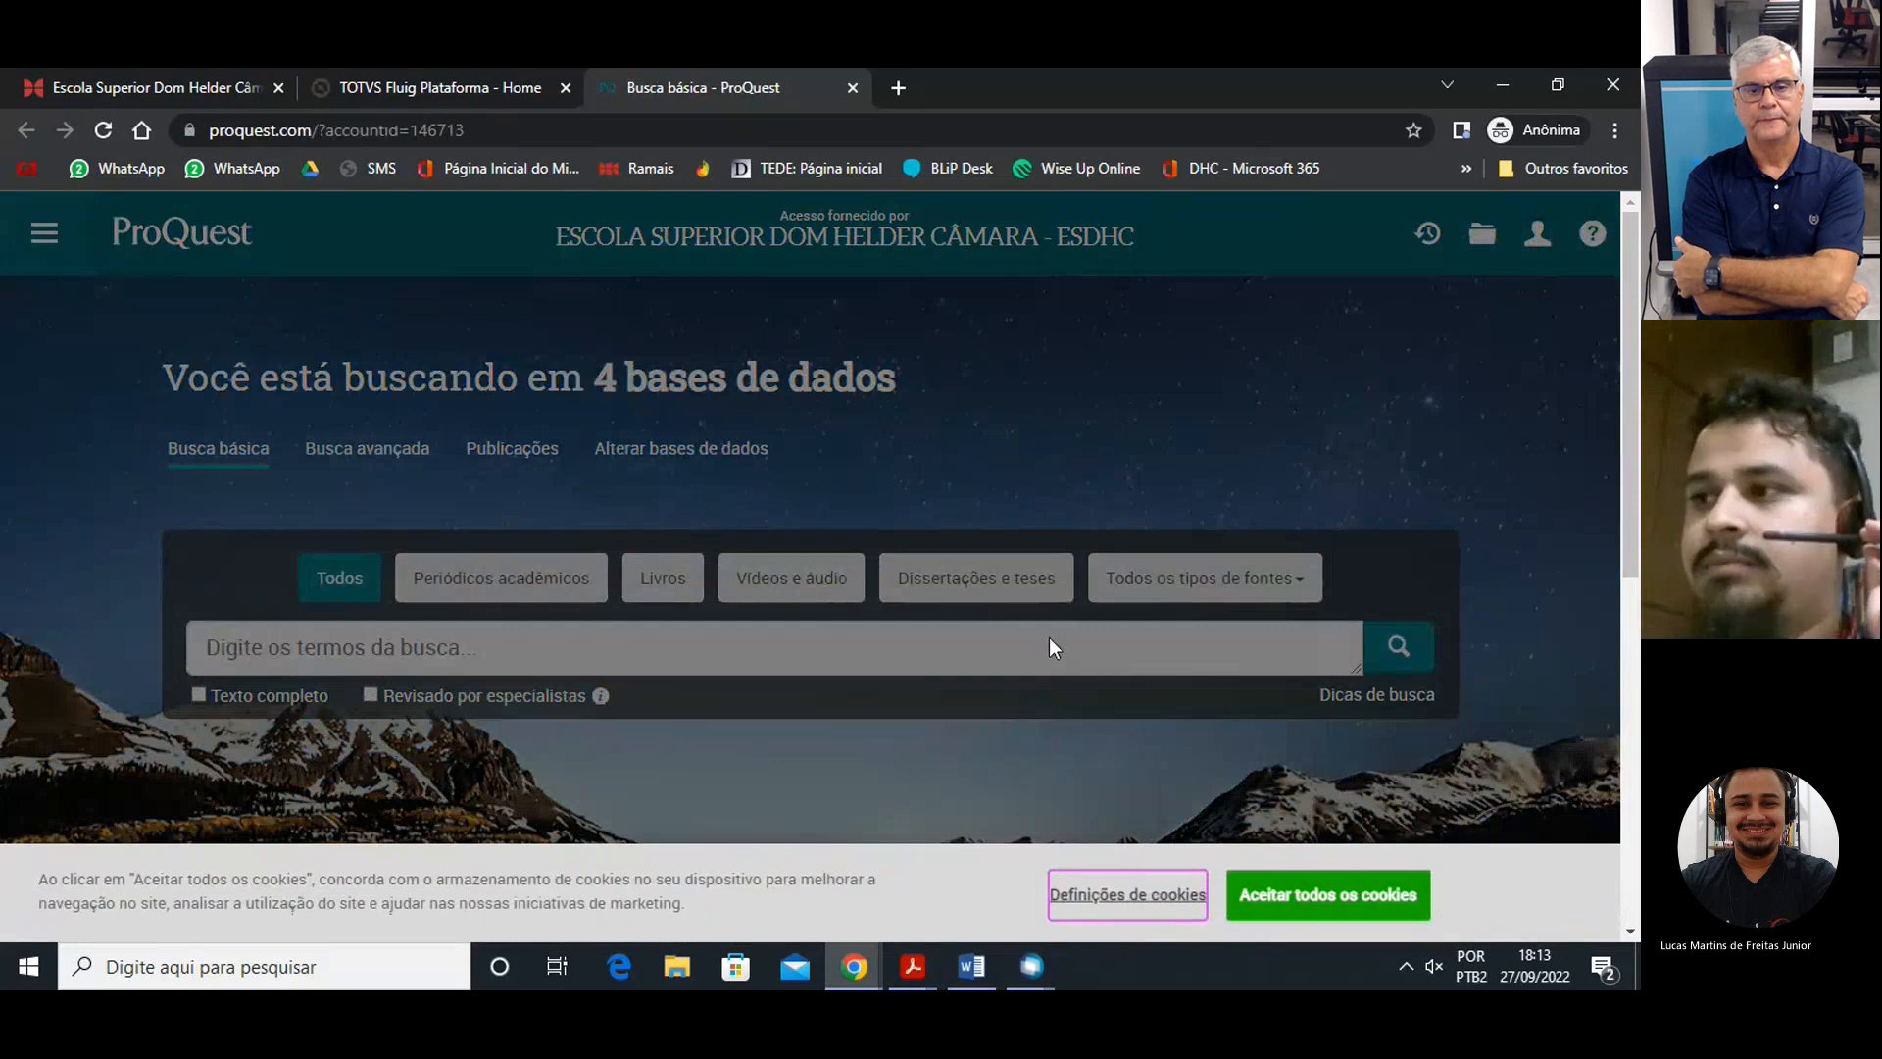
click(1327, 904)
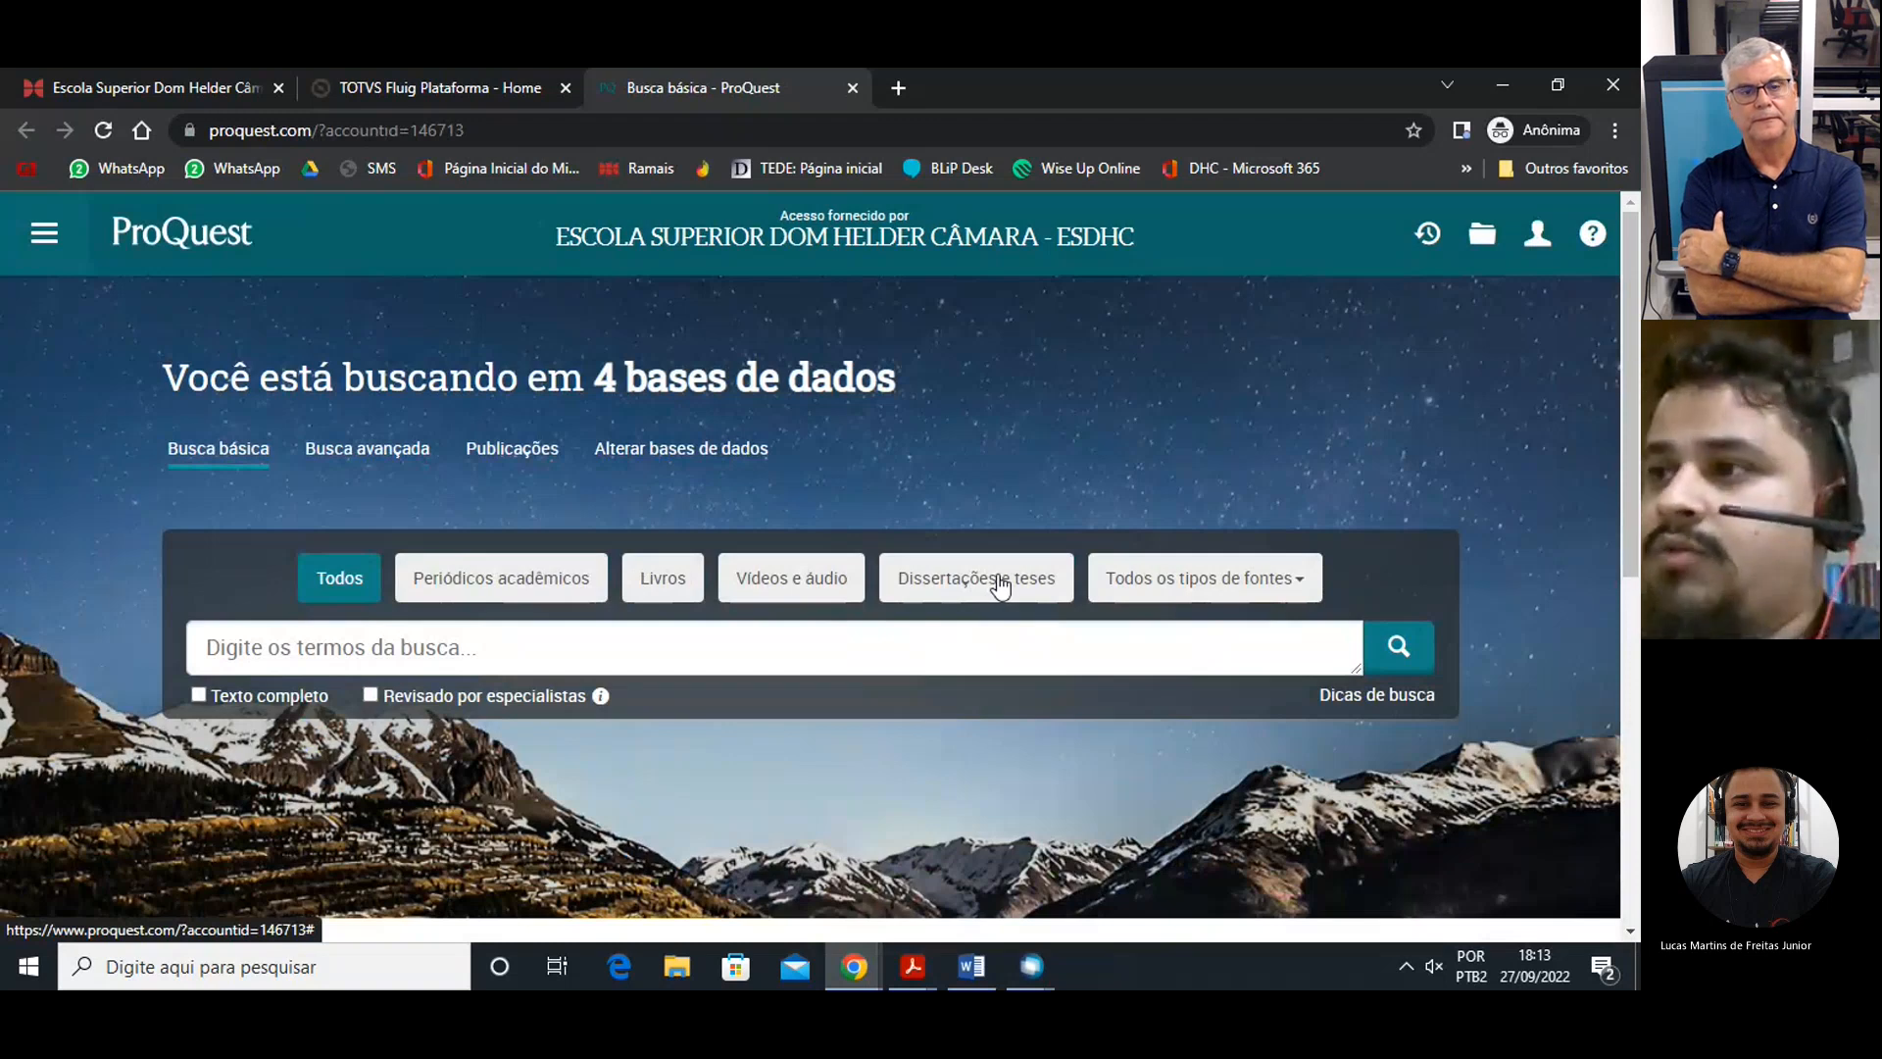
Open ProQuest's database selection page and review the available databases and their descriptions.
click(721, 454)
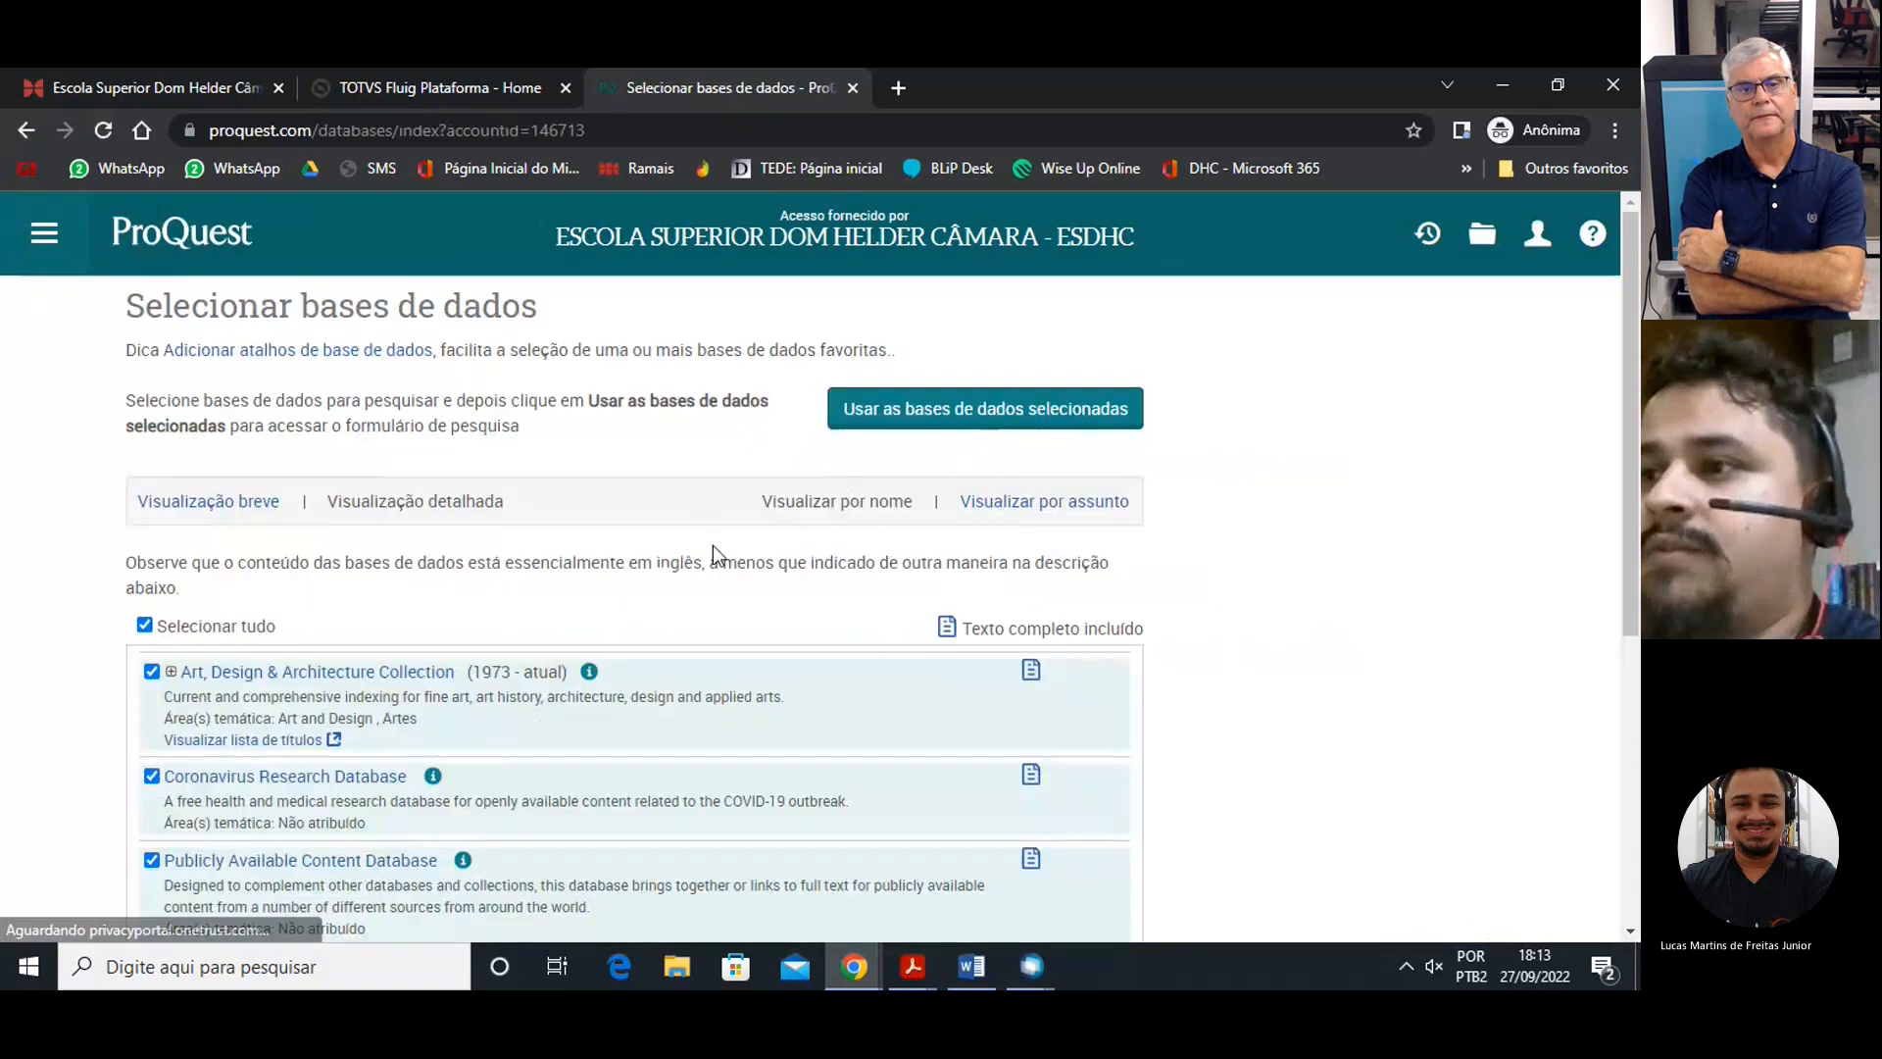
scroll(670, 491, down, 1)
scroll(670, 491, up, 1)
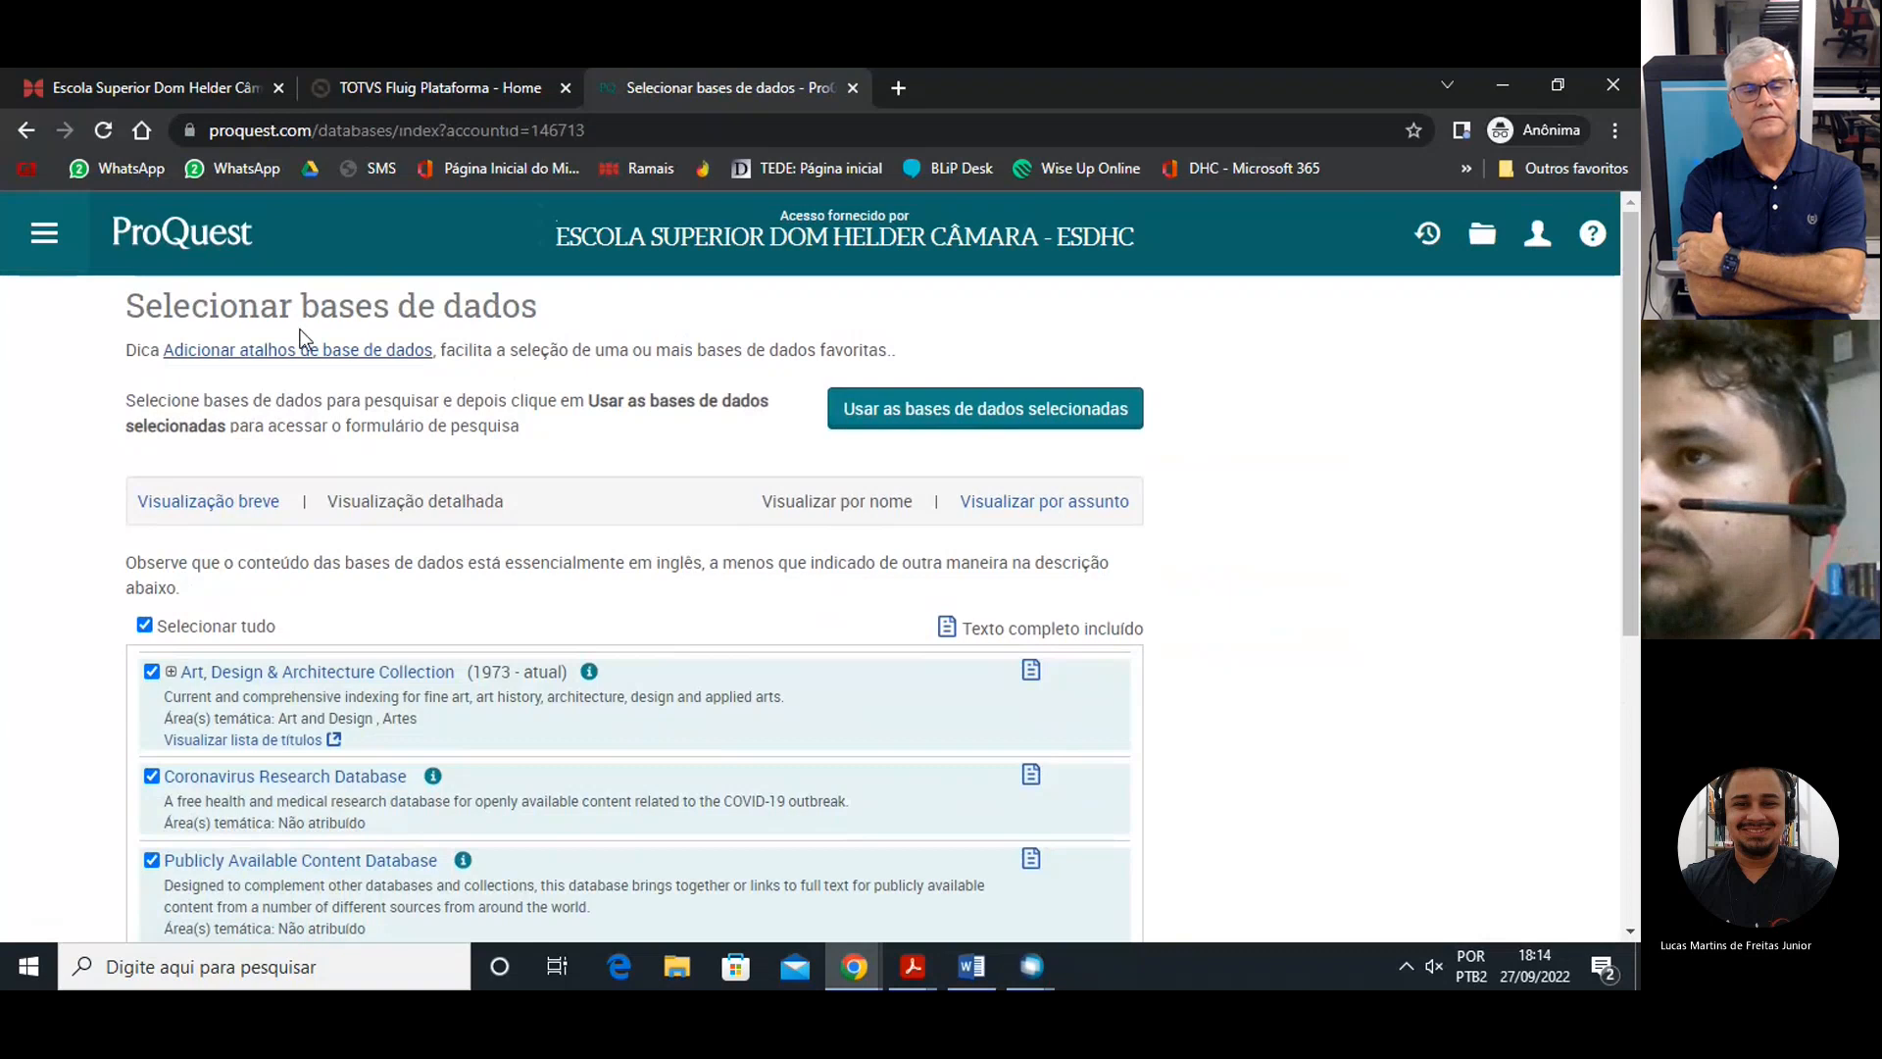
scroll(315, 334, down, 1)
scroll(225, 275, up, 1)
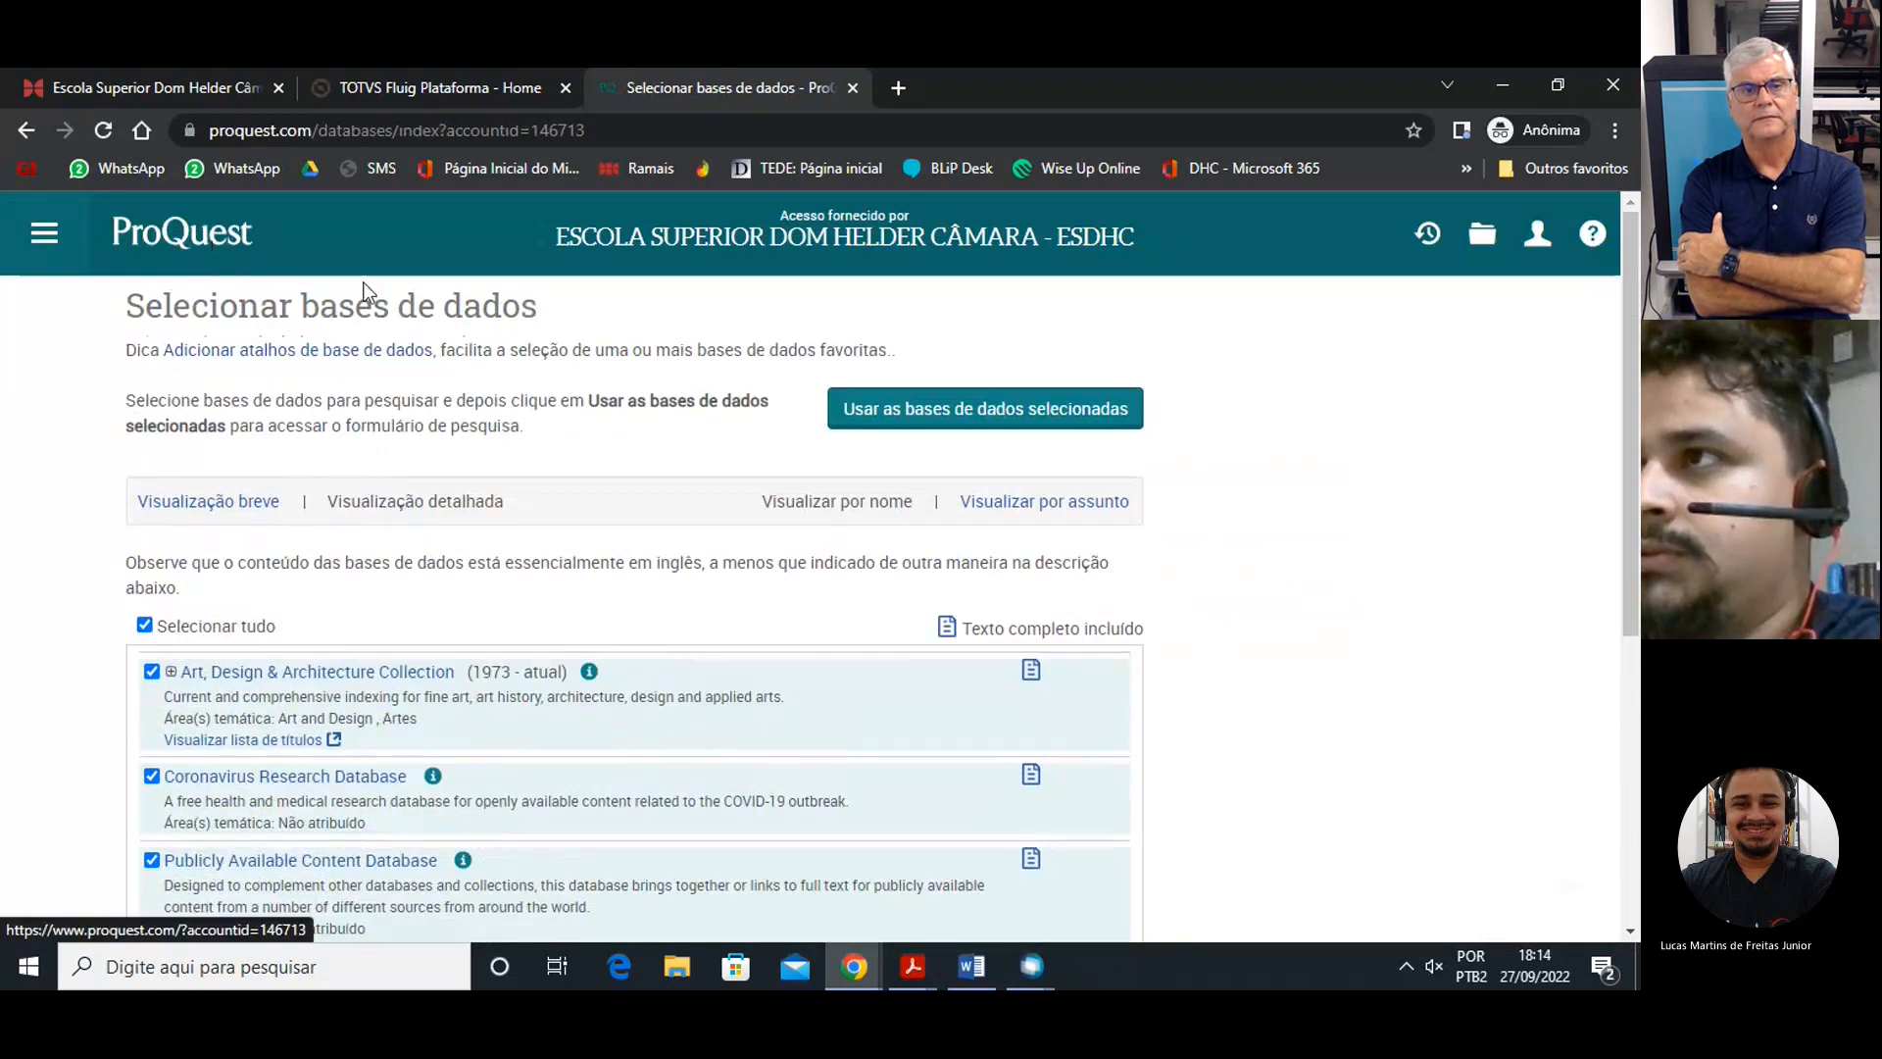
scroll(686, 549, down, 1)
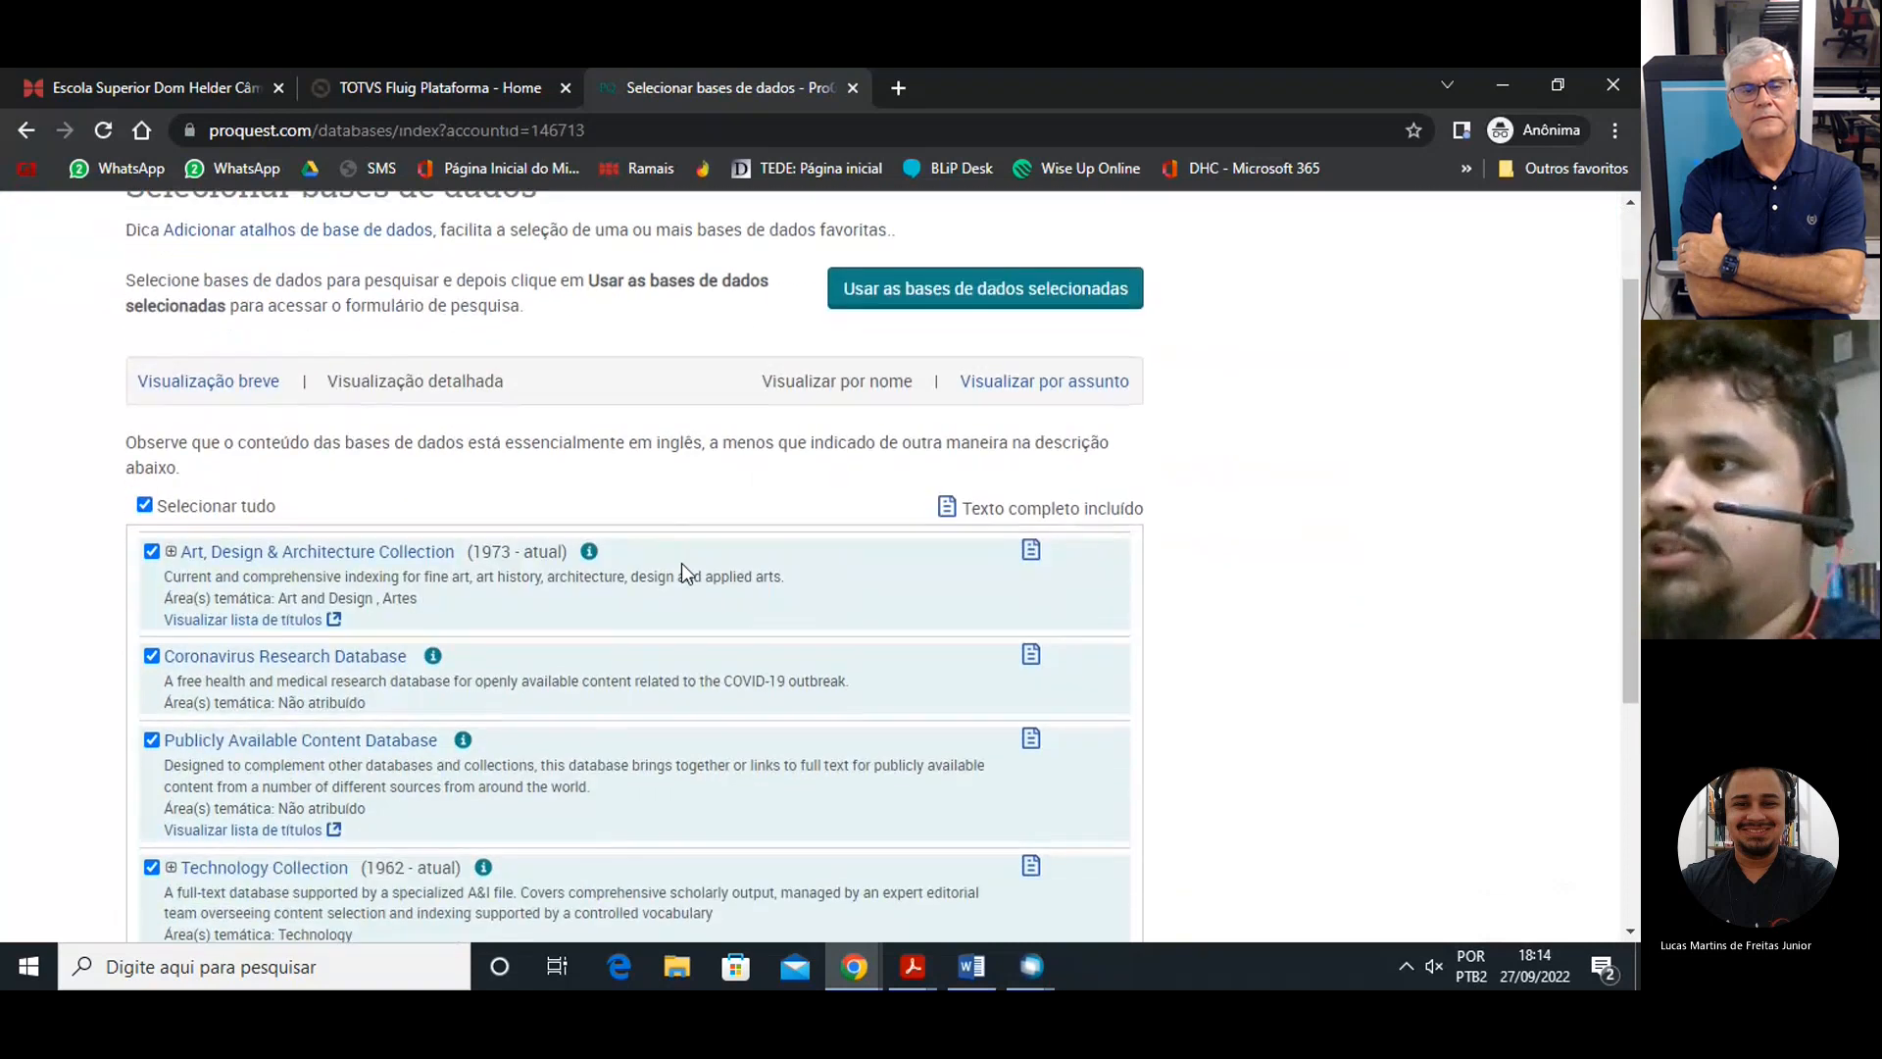
scroll(981, 578, down, 2)
scroll(1101, 564, up, 4)
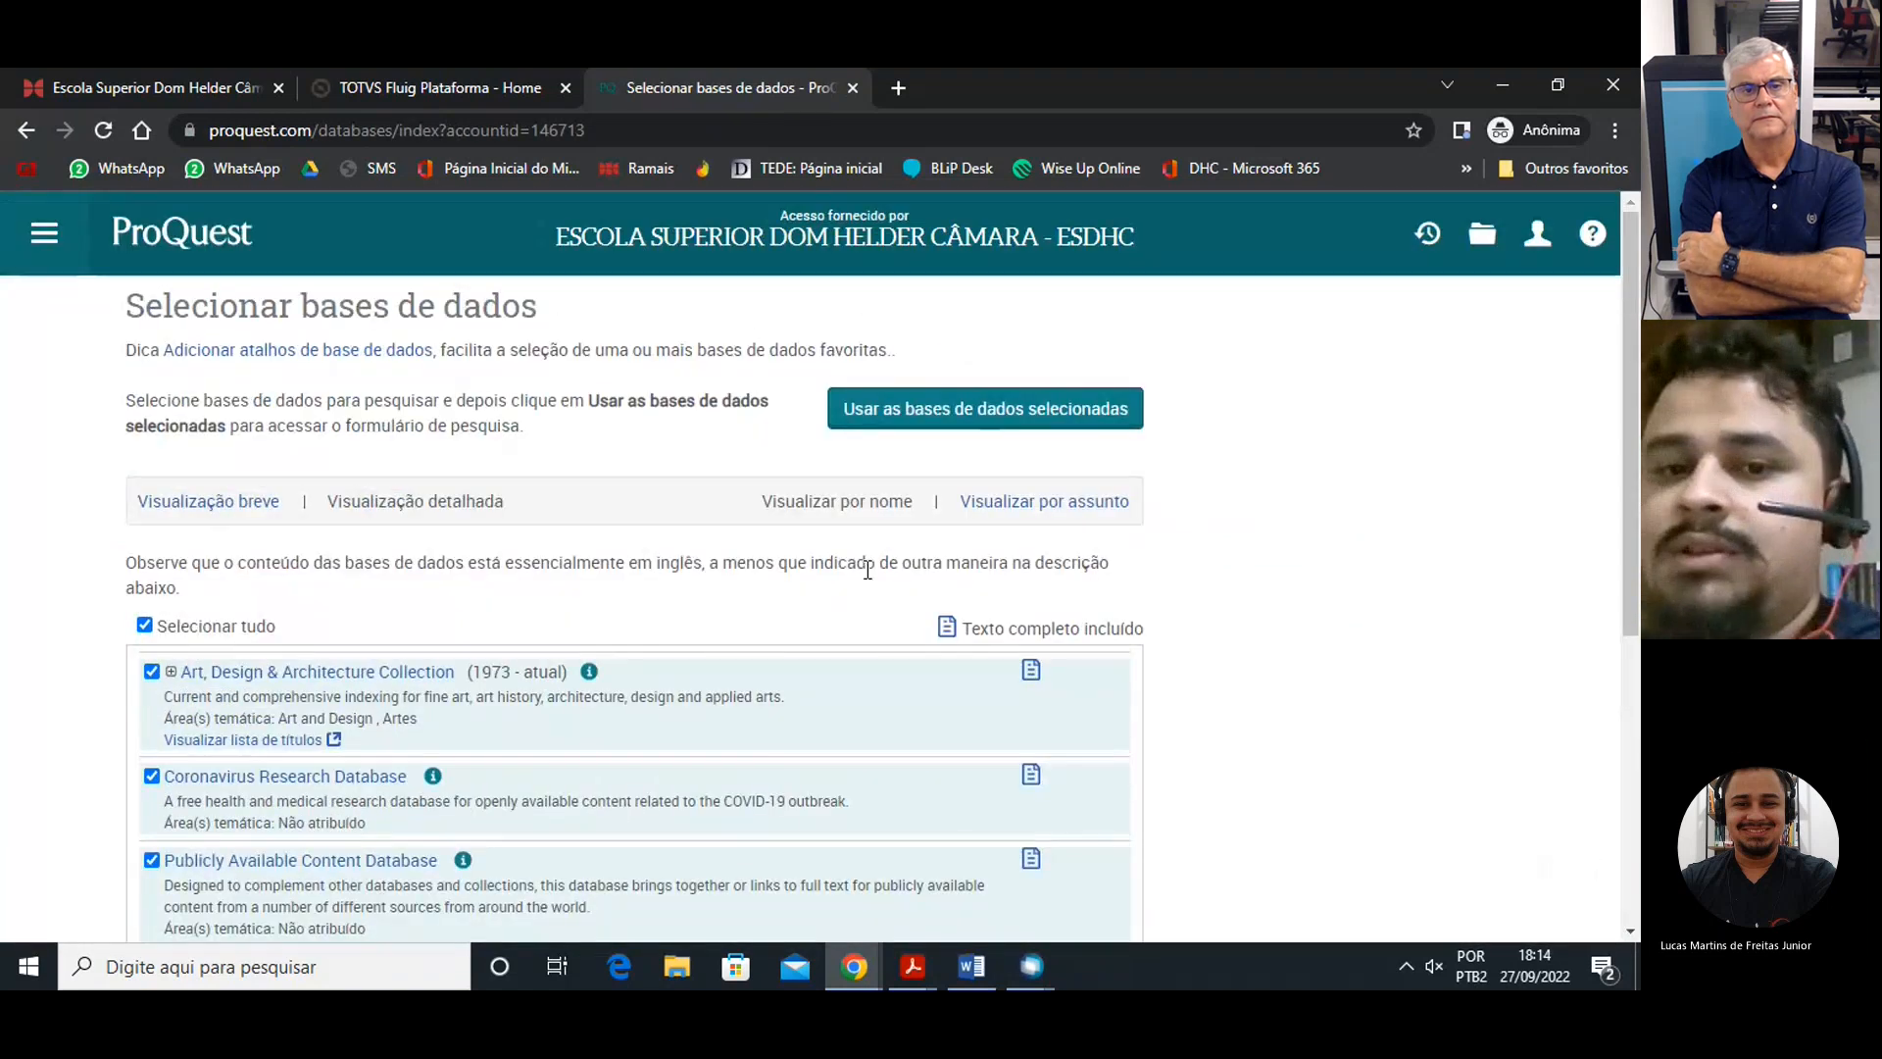
scroll(869, 569, down, 2)
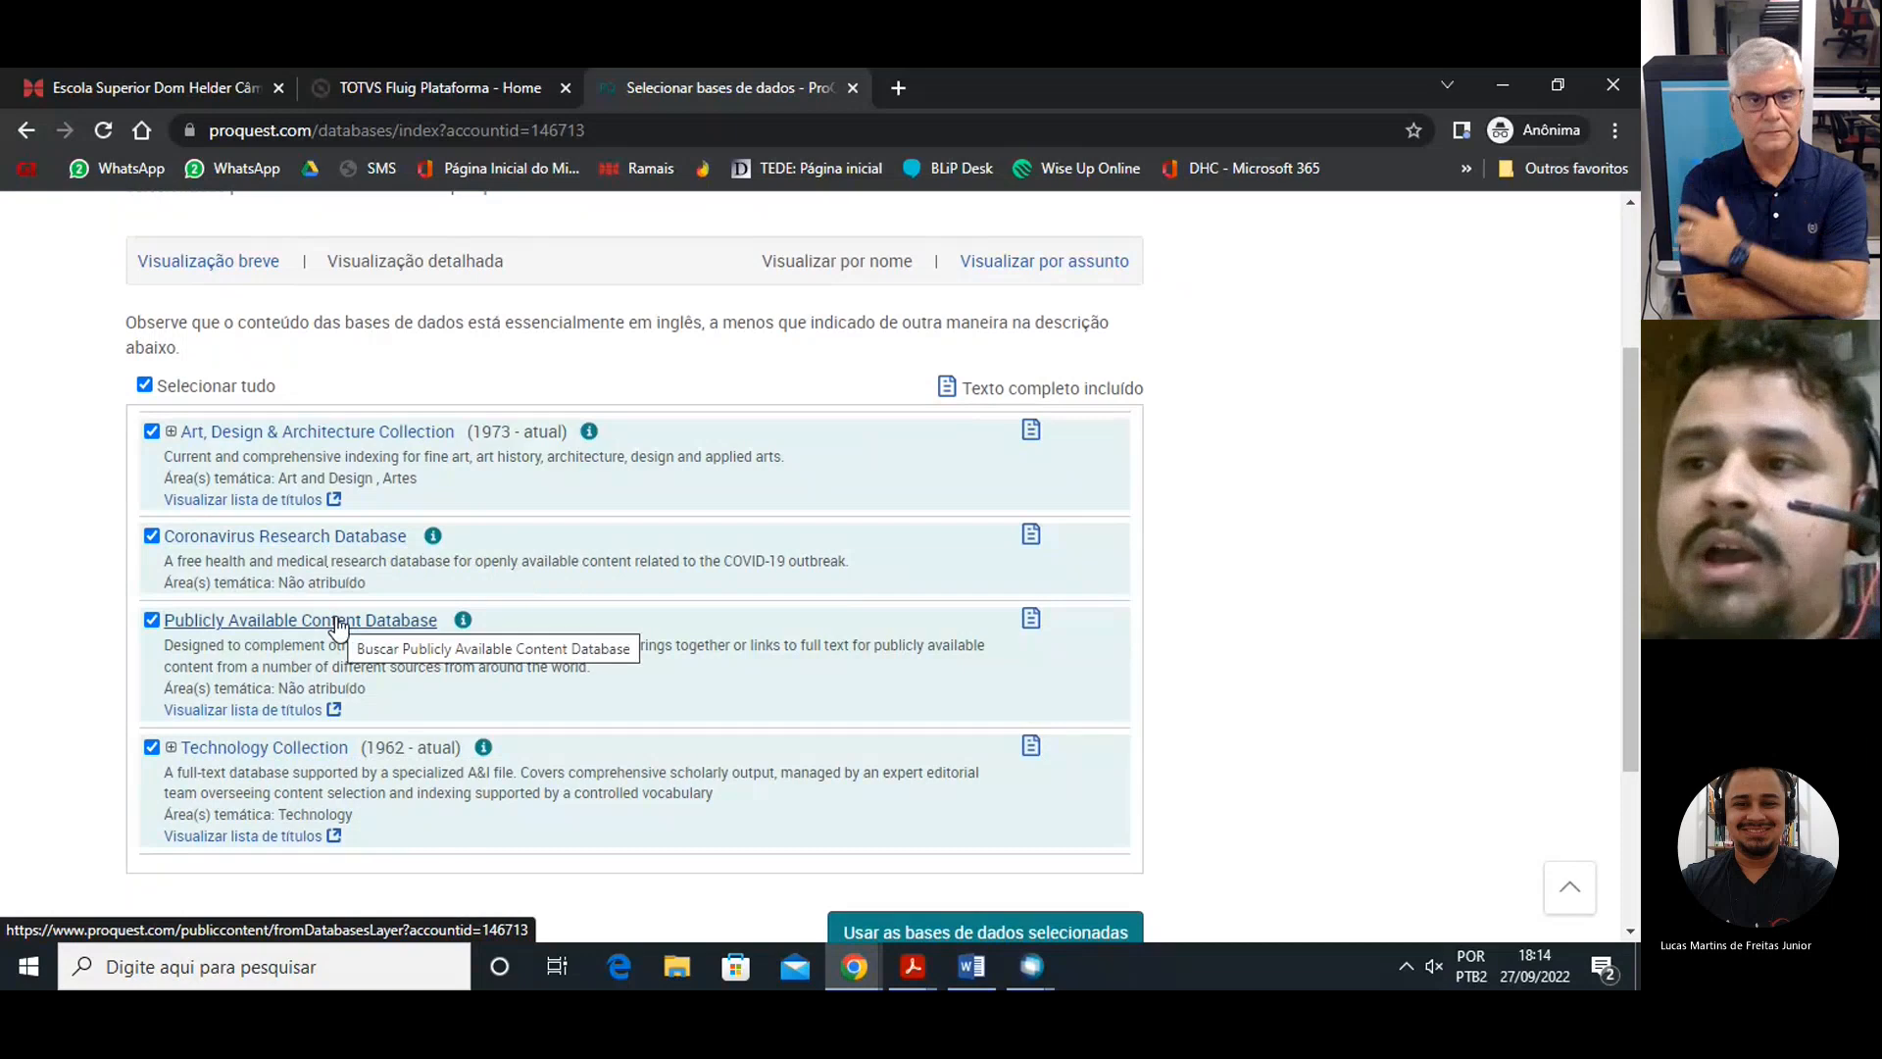
scroll(294, 638, down, 3)
scroll(160, 471, up, 2)
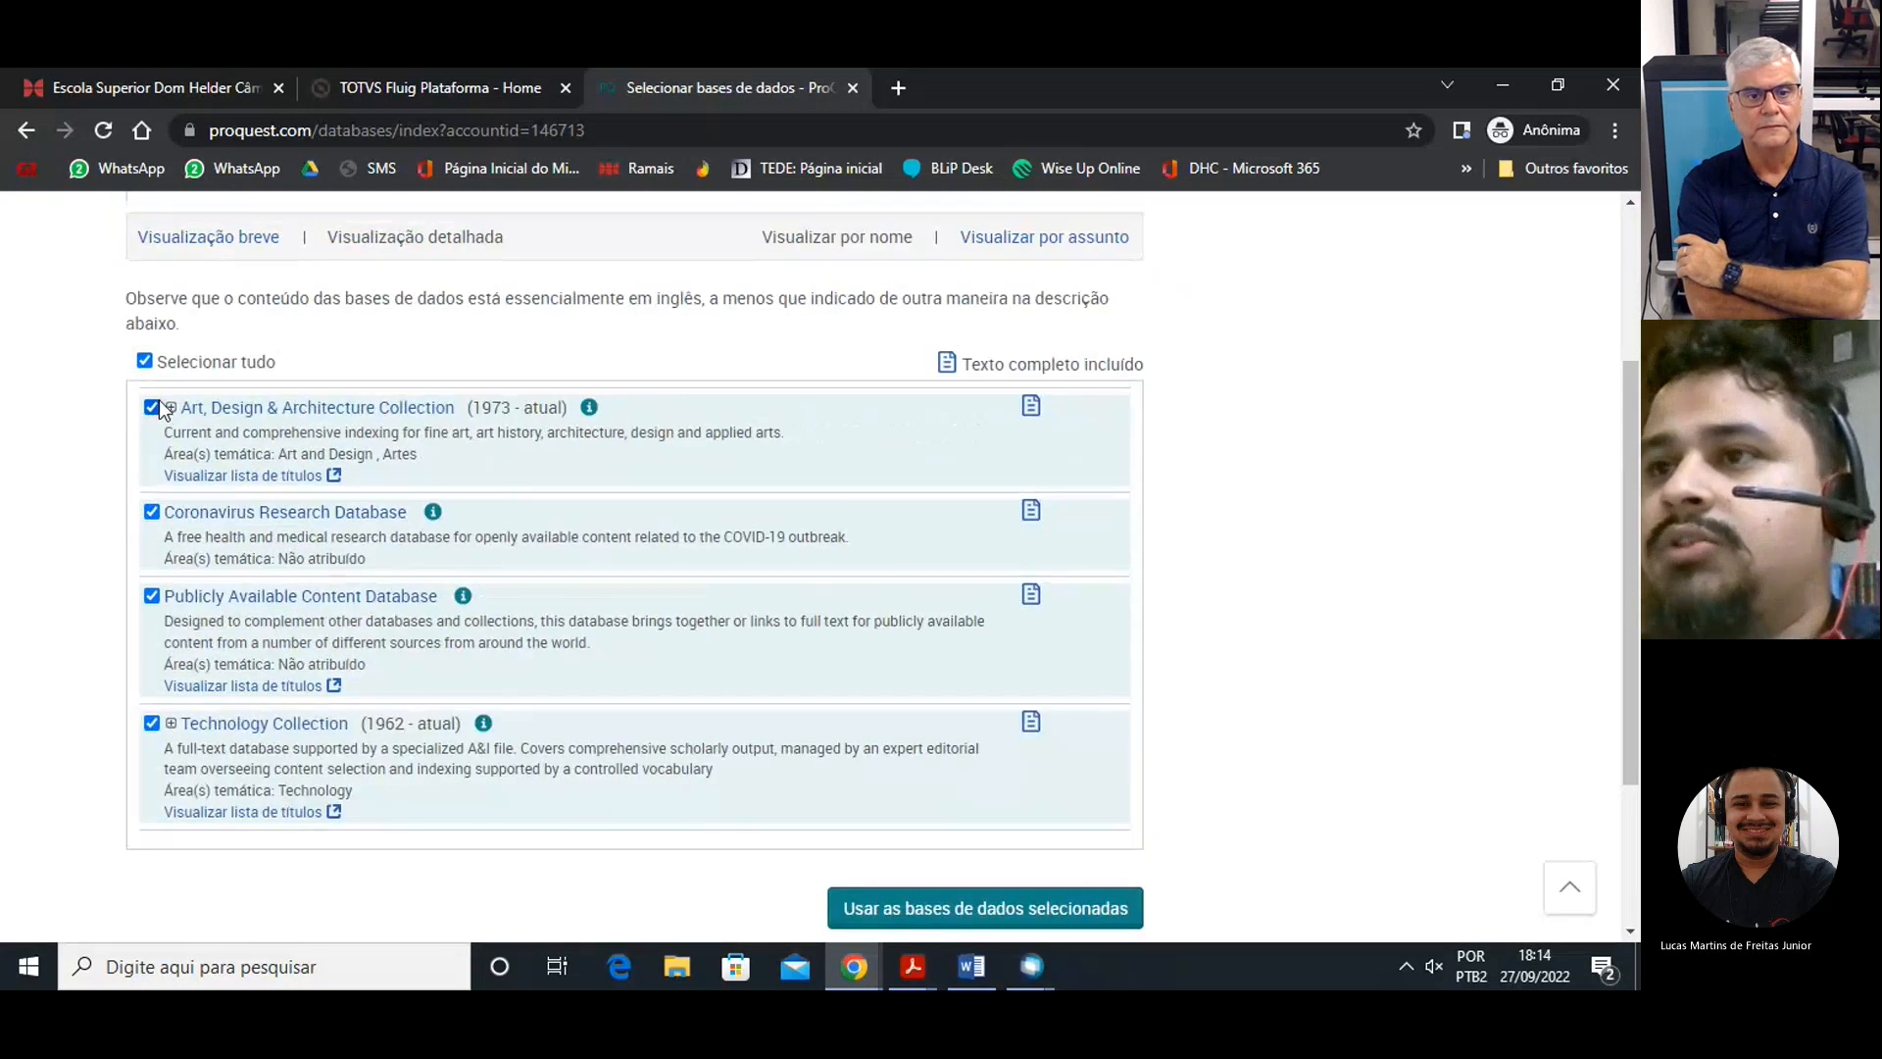
Deselect every database except Technology Collection, expand its sub-collections and apply the selection to the search.
key(space)
click(153, 513)
scroll(151, 608, down, 2)
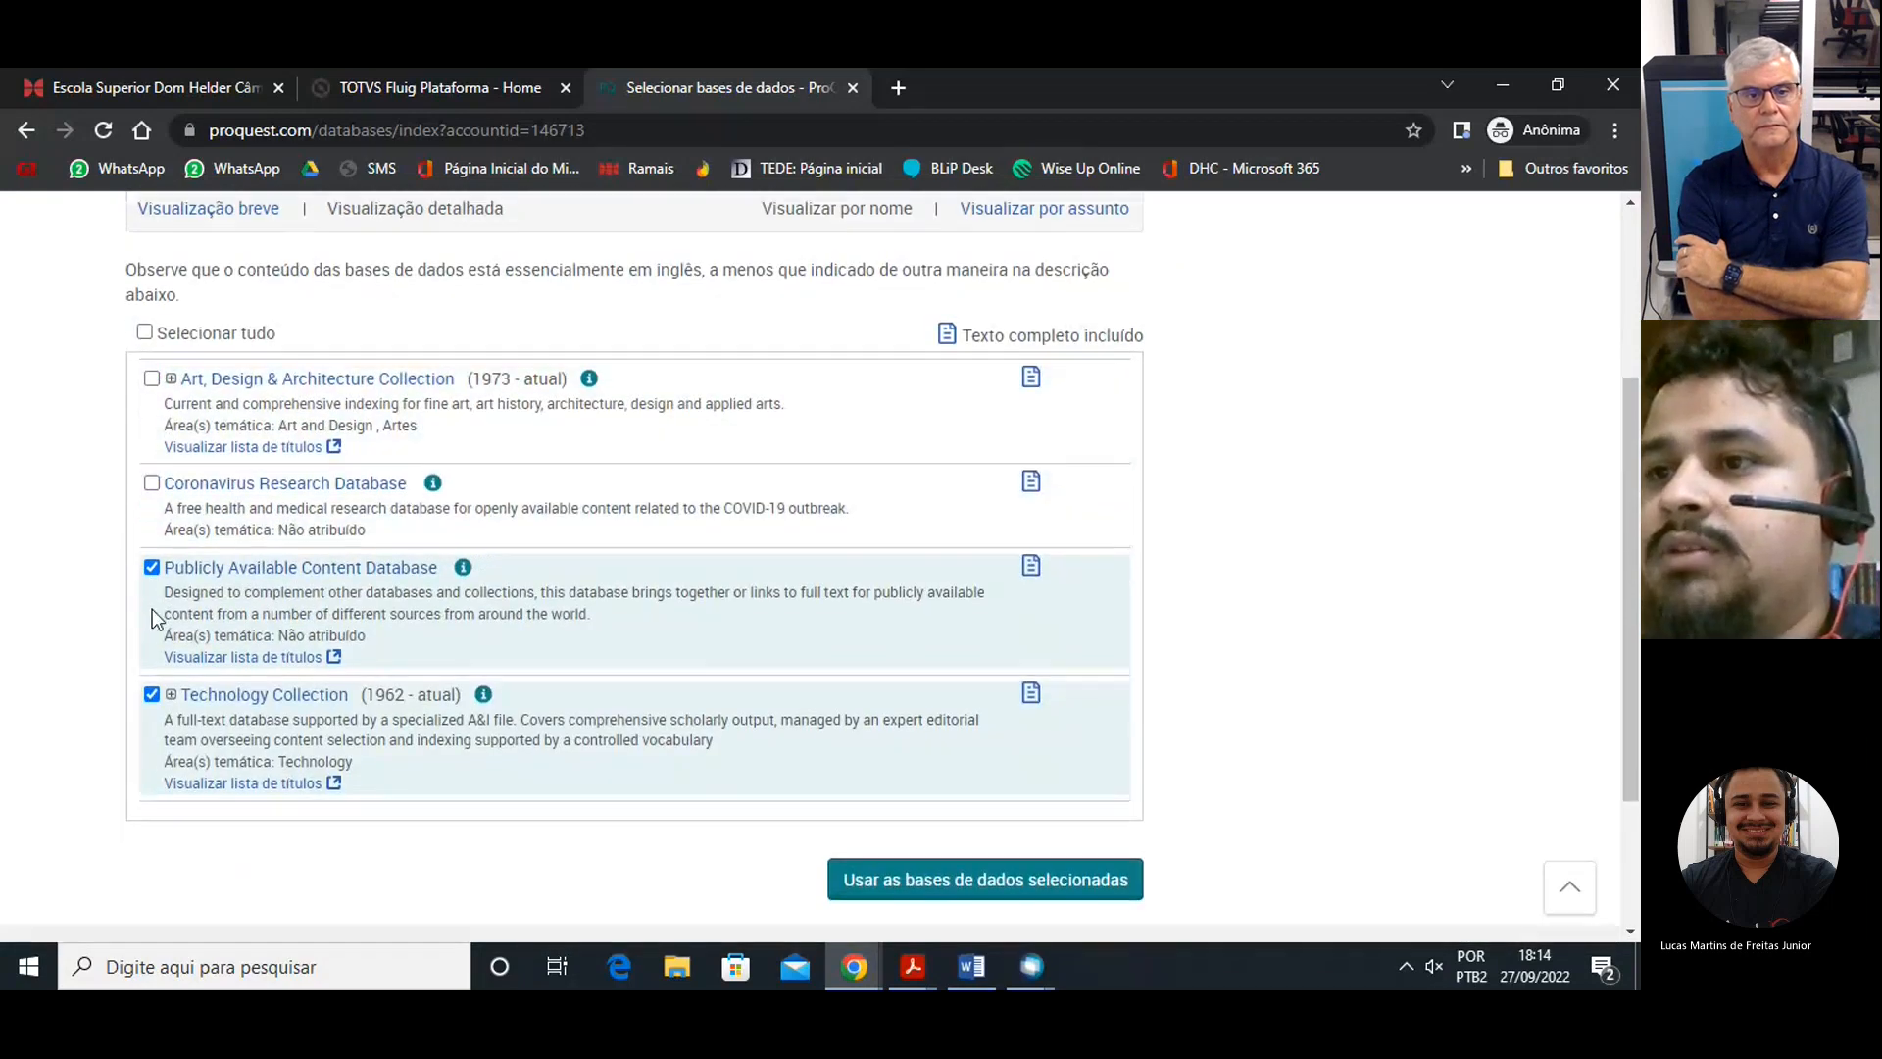
click(151, 476)
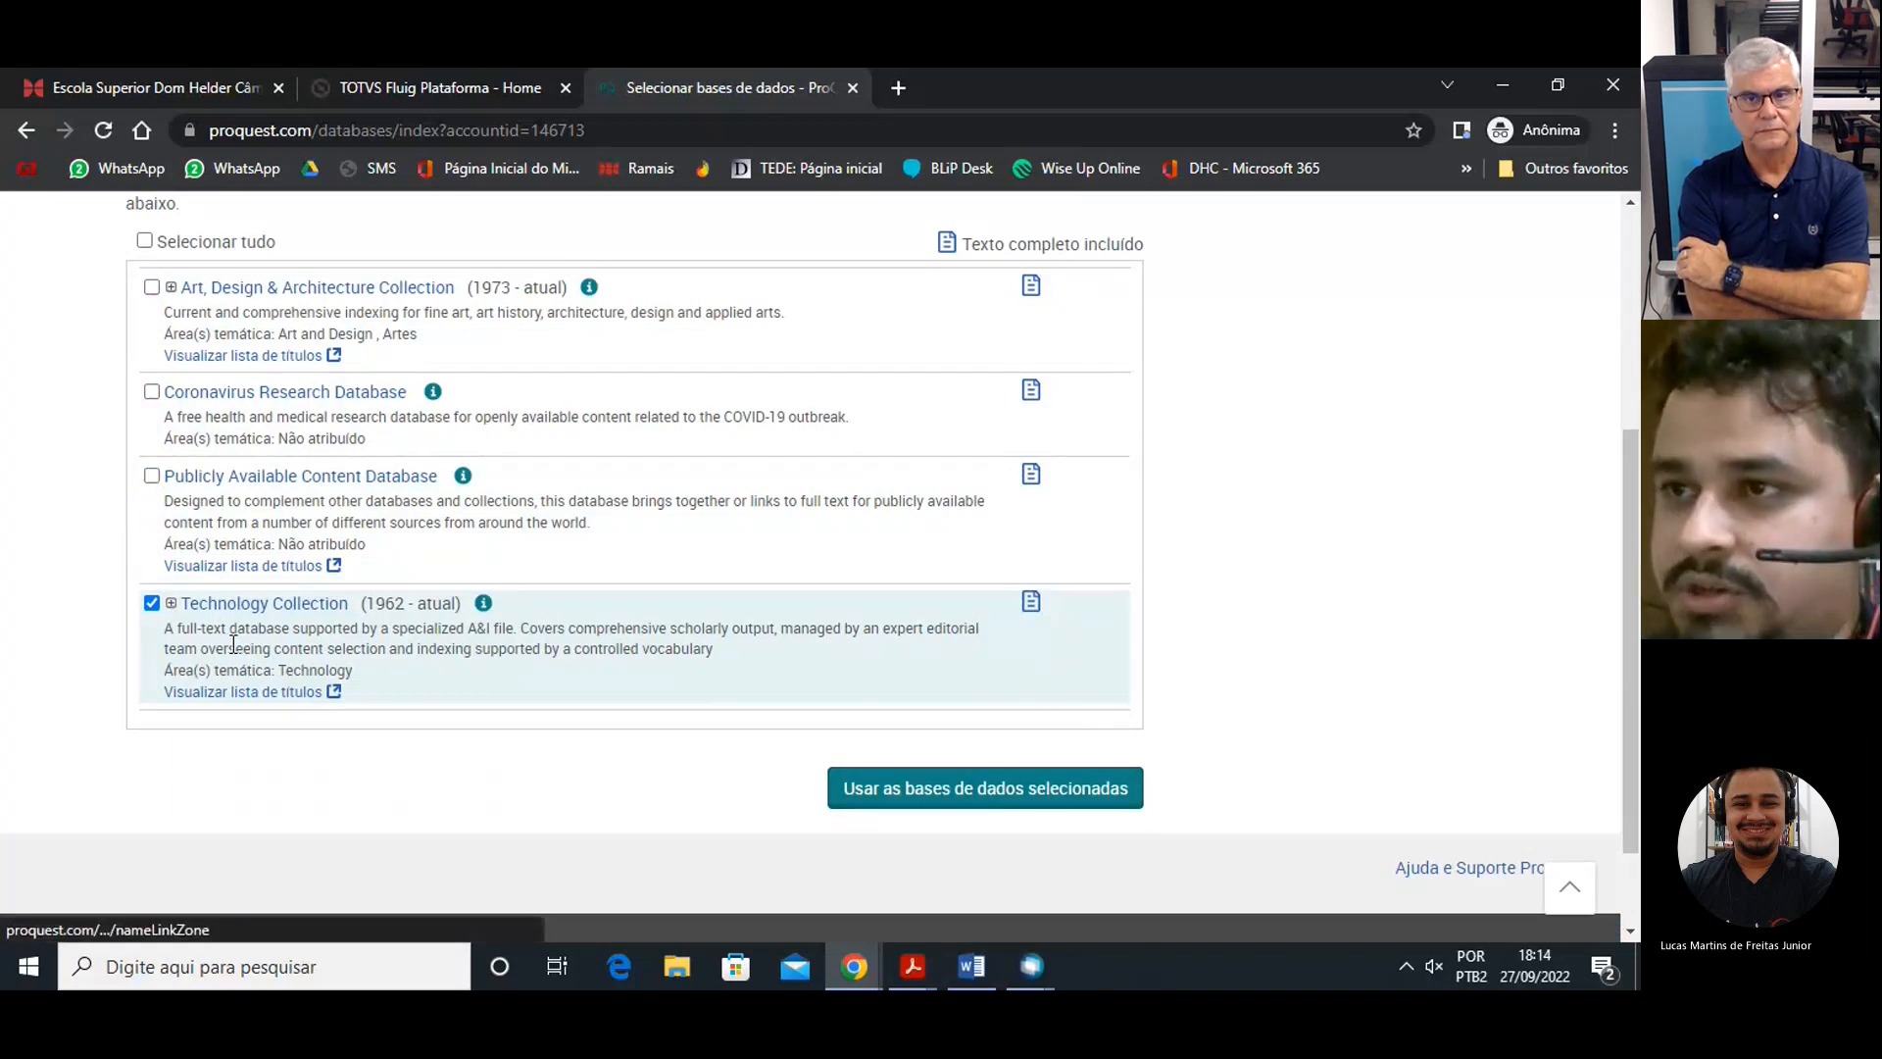
scroll(294, 649, down, 3)
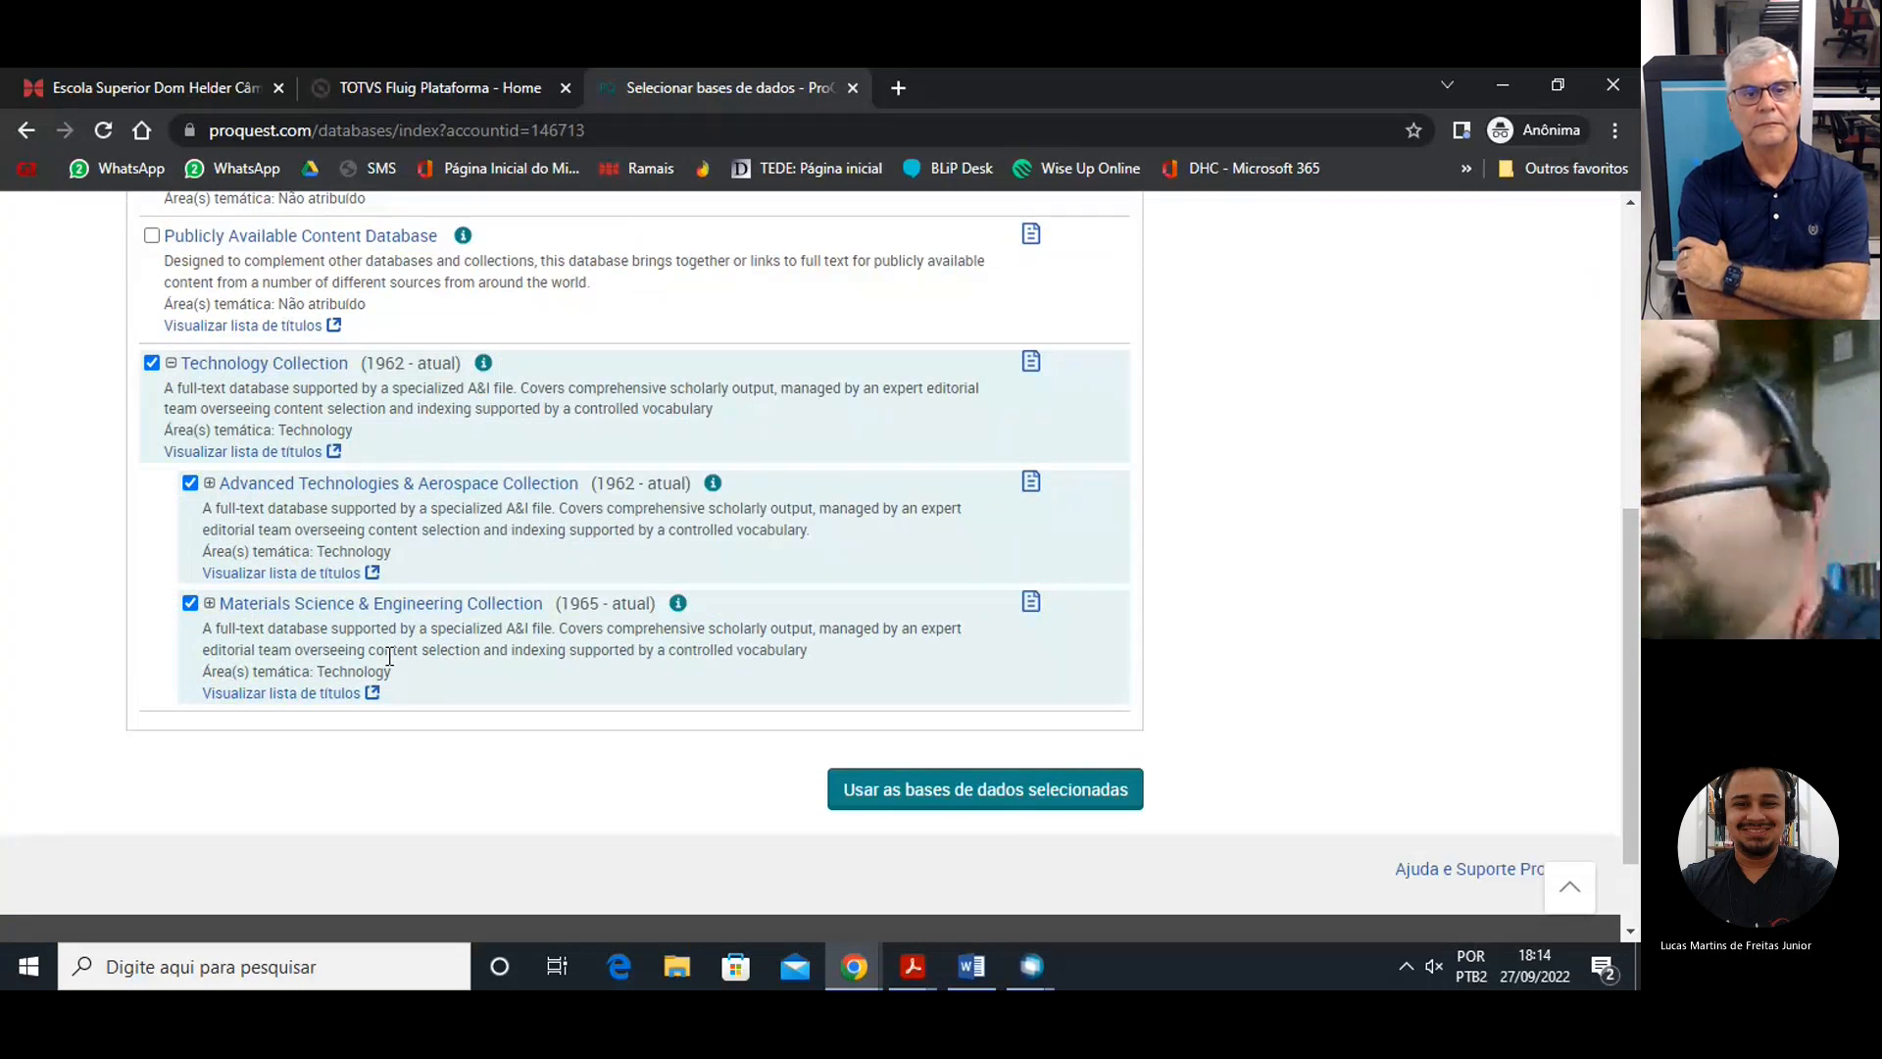
click(943, 810)
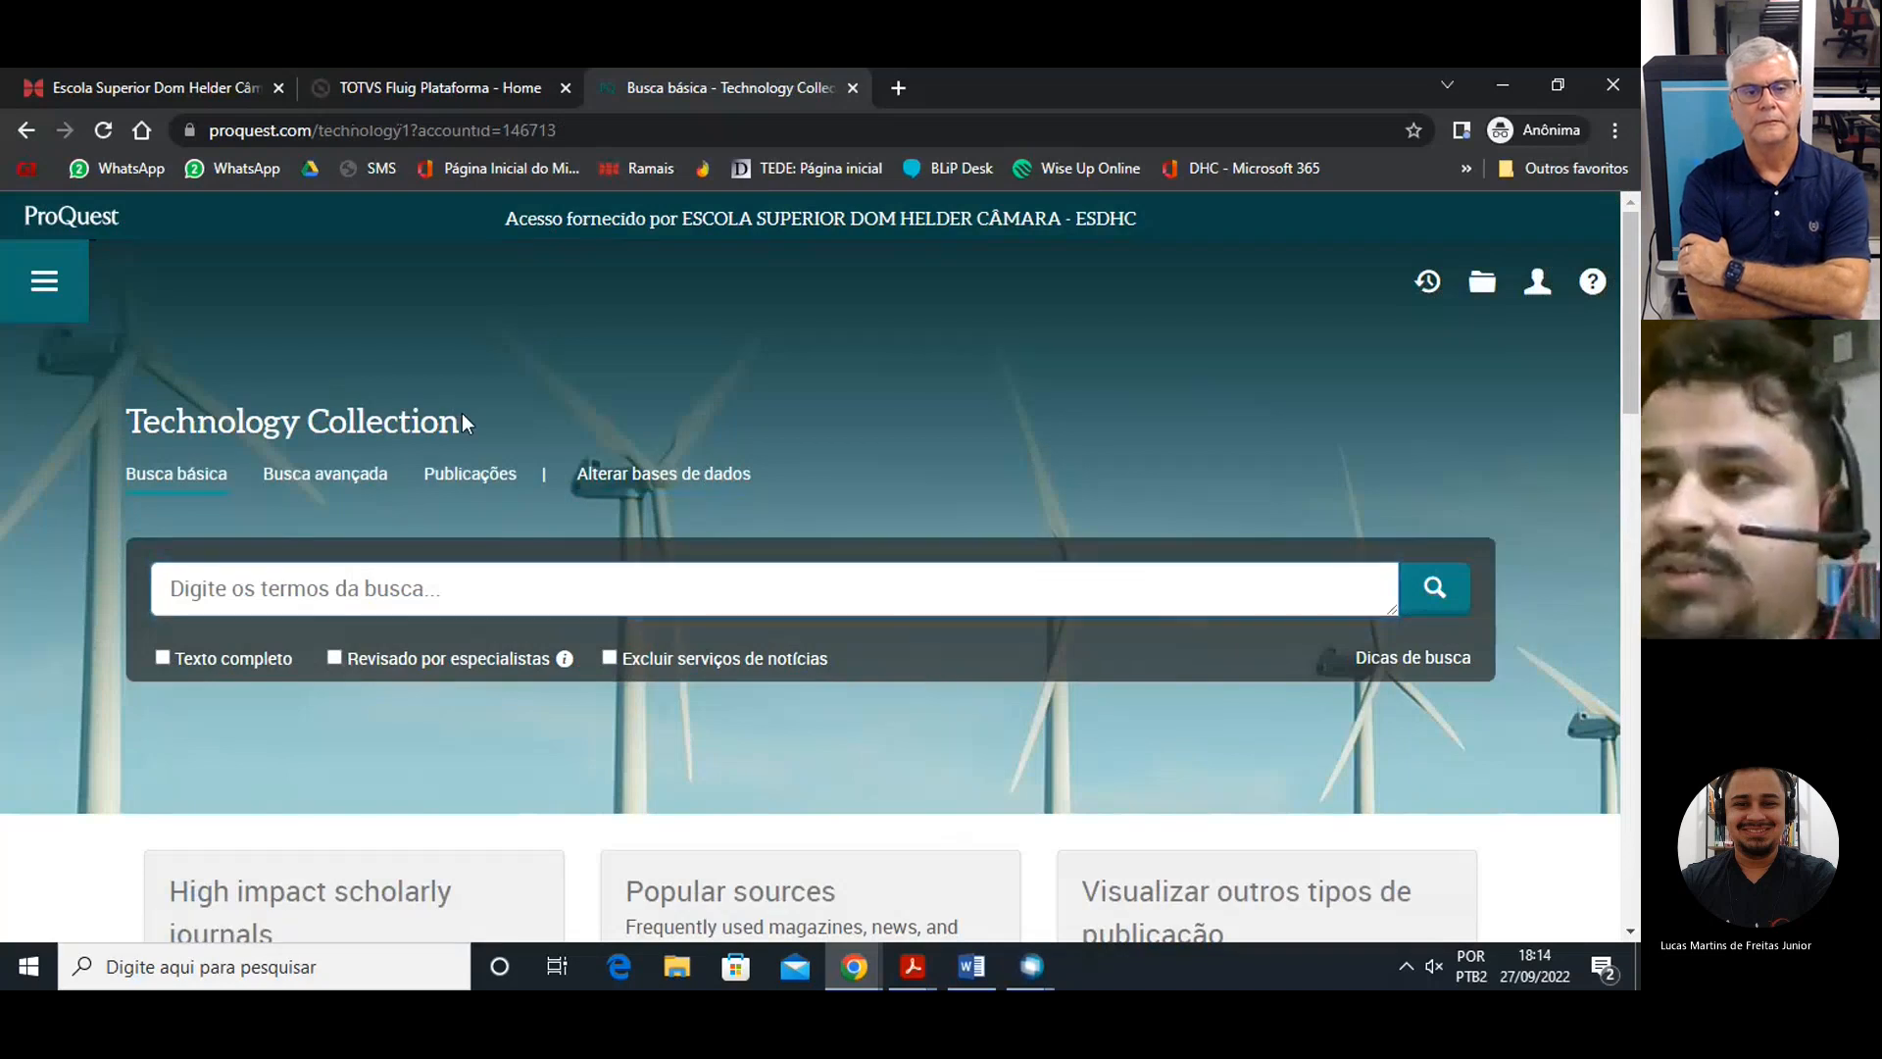
Search Technology Collection for "Segurança de dados".
drag(461, 414, 126, 431)
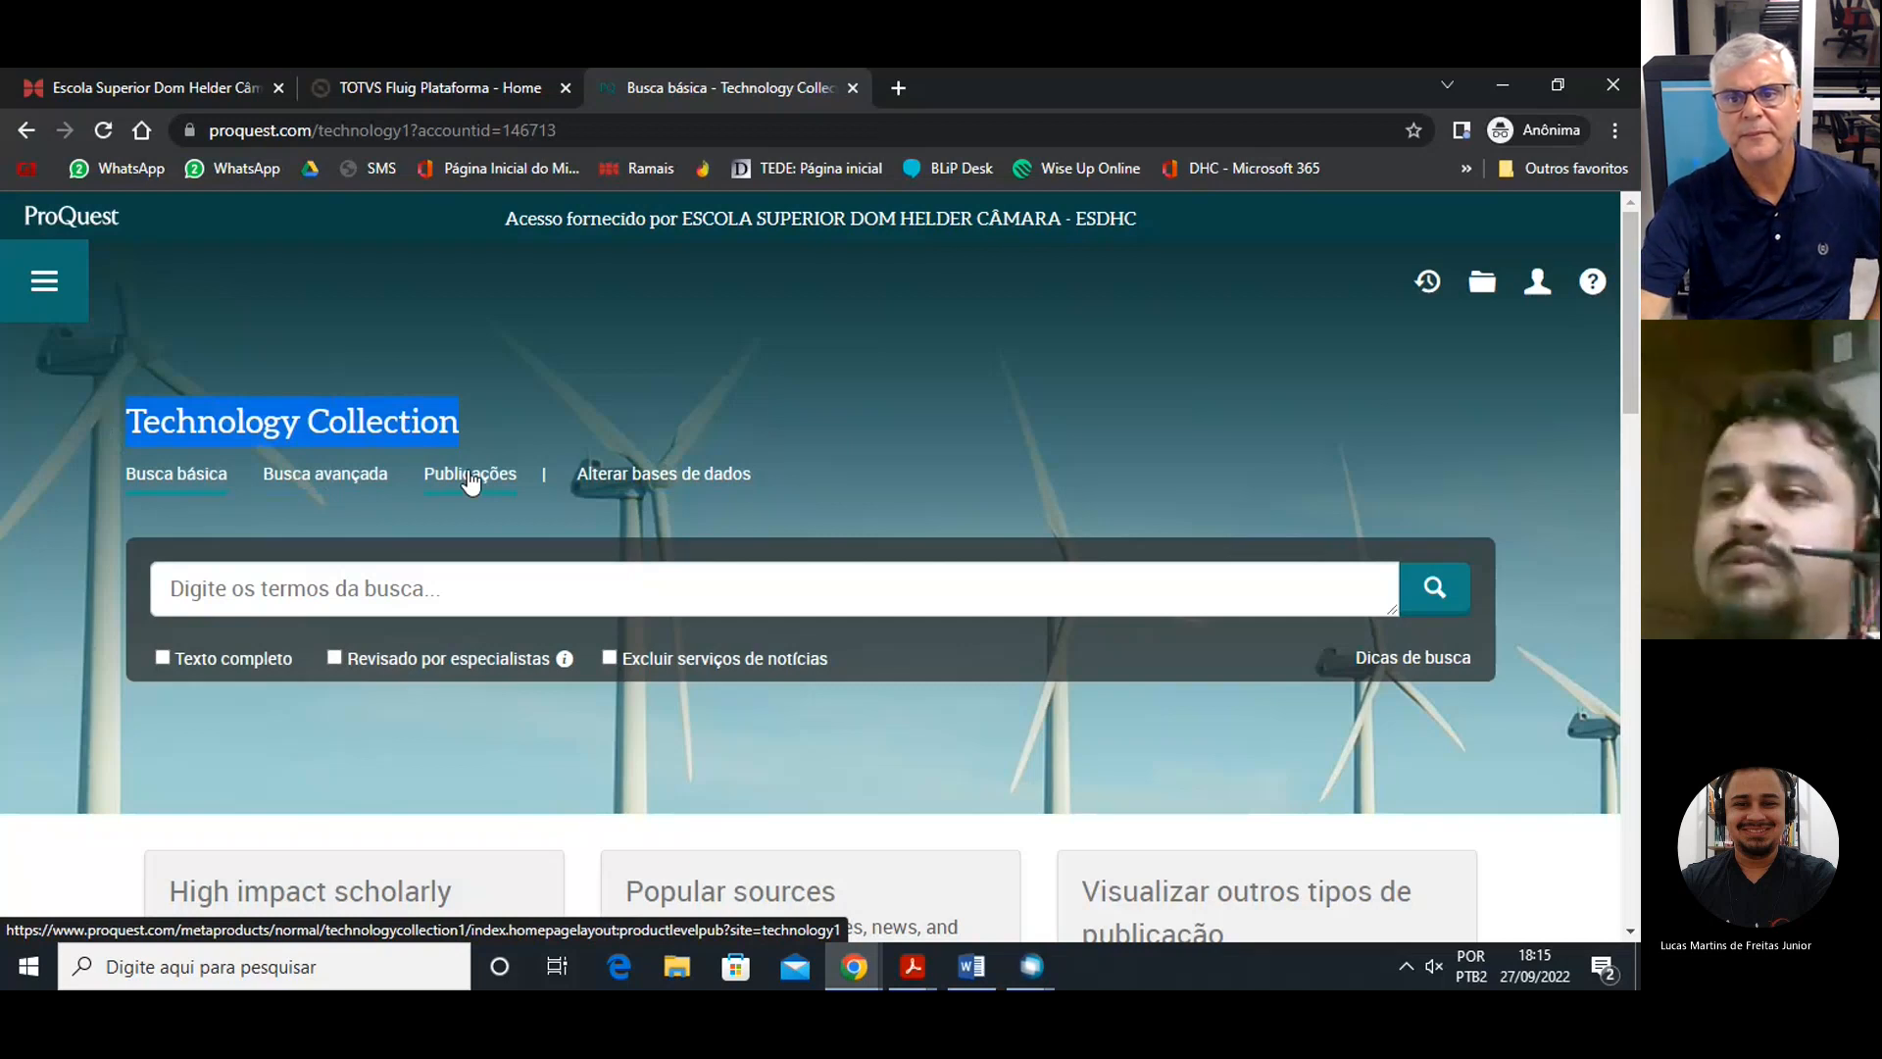
click(484, 588)
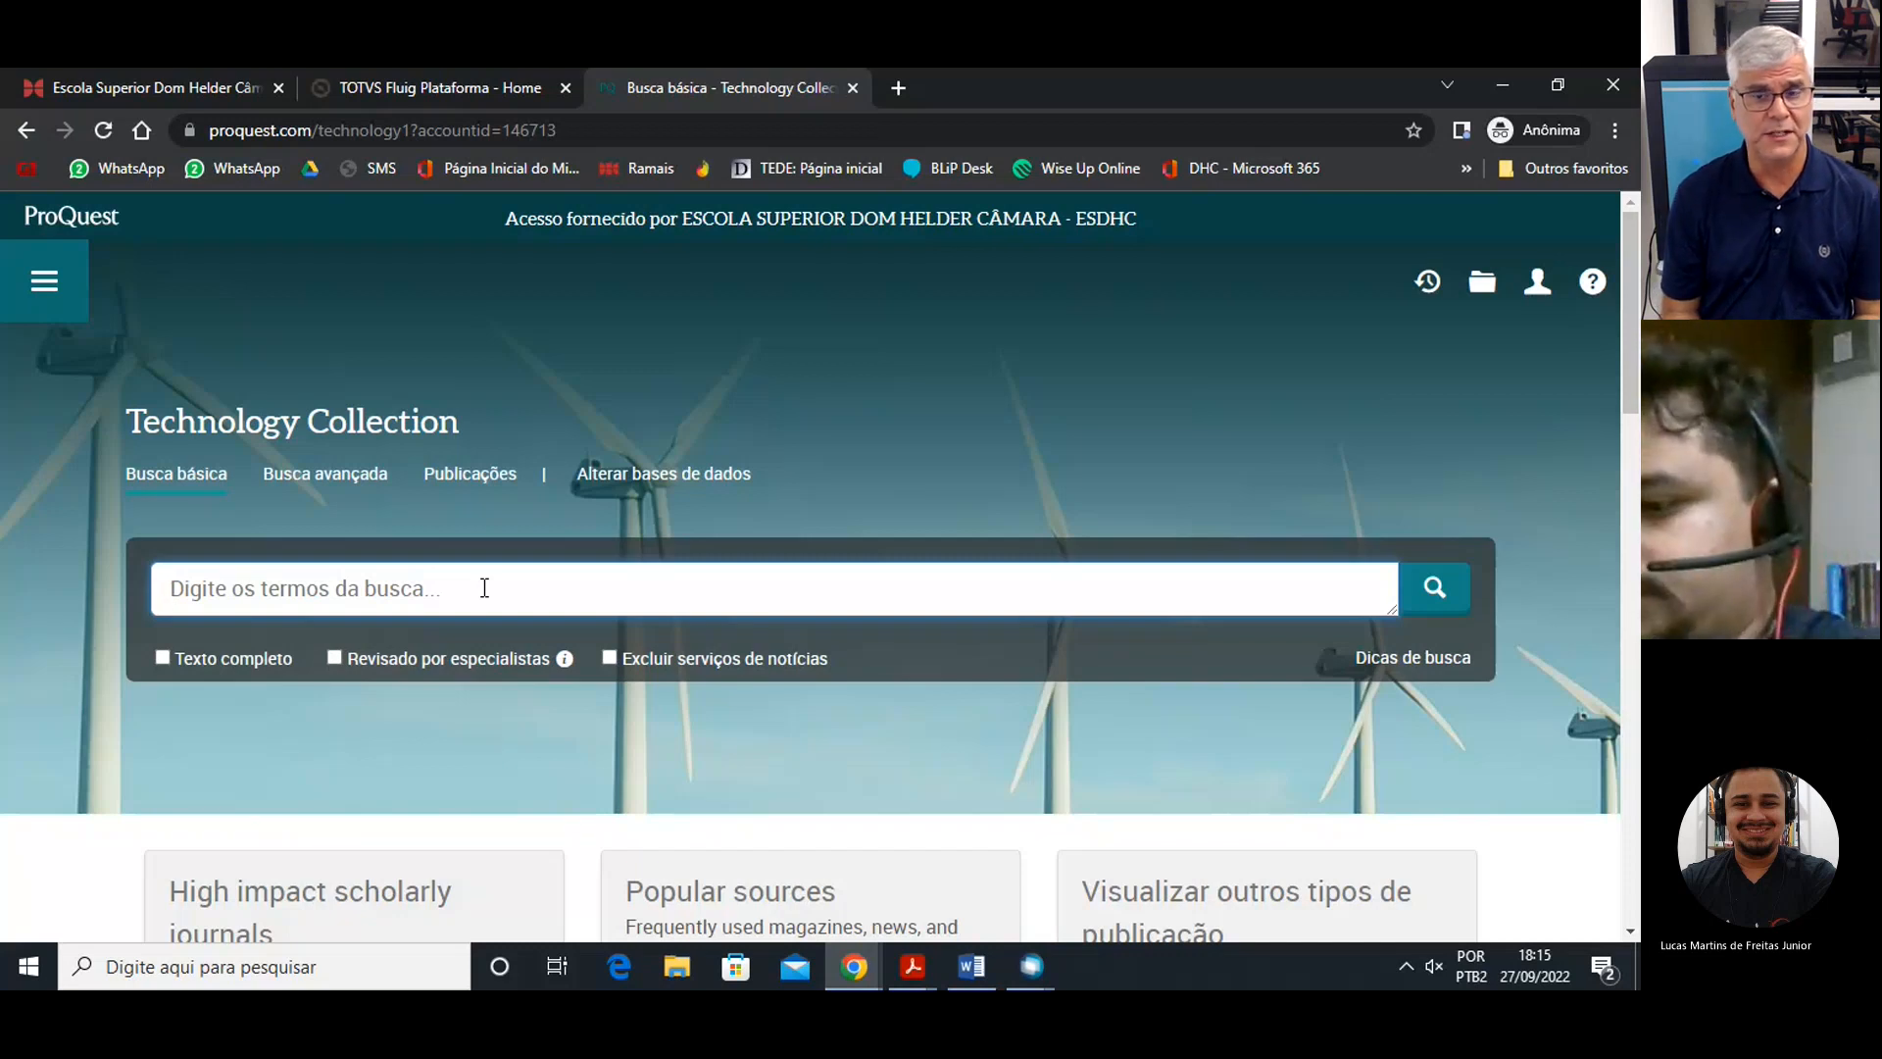
text(Segurança de )
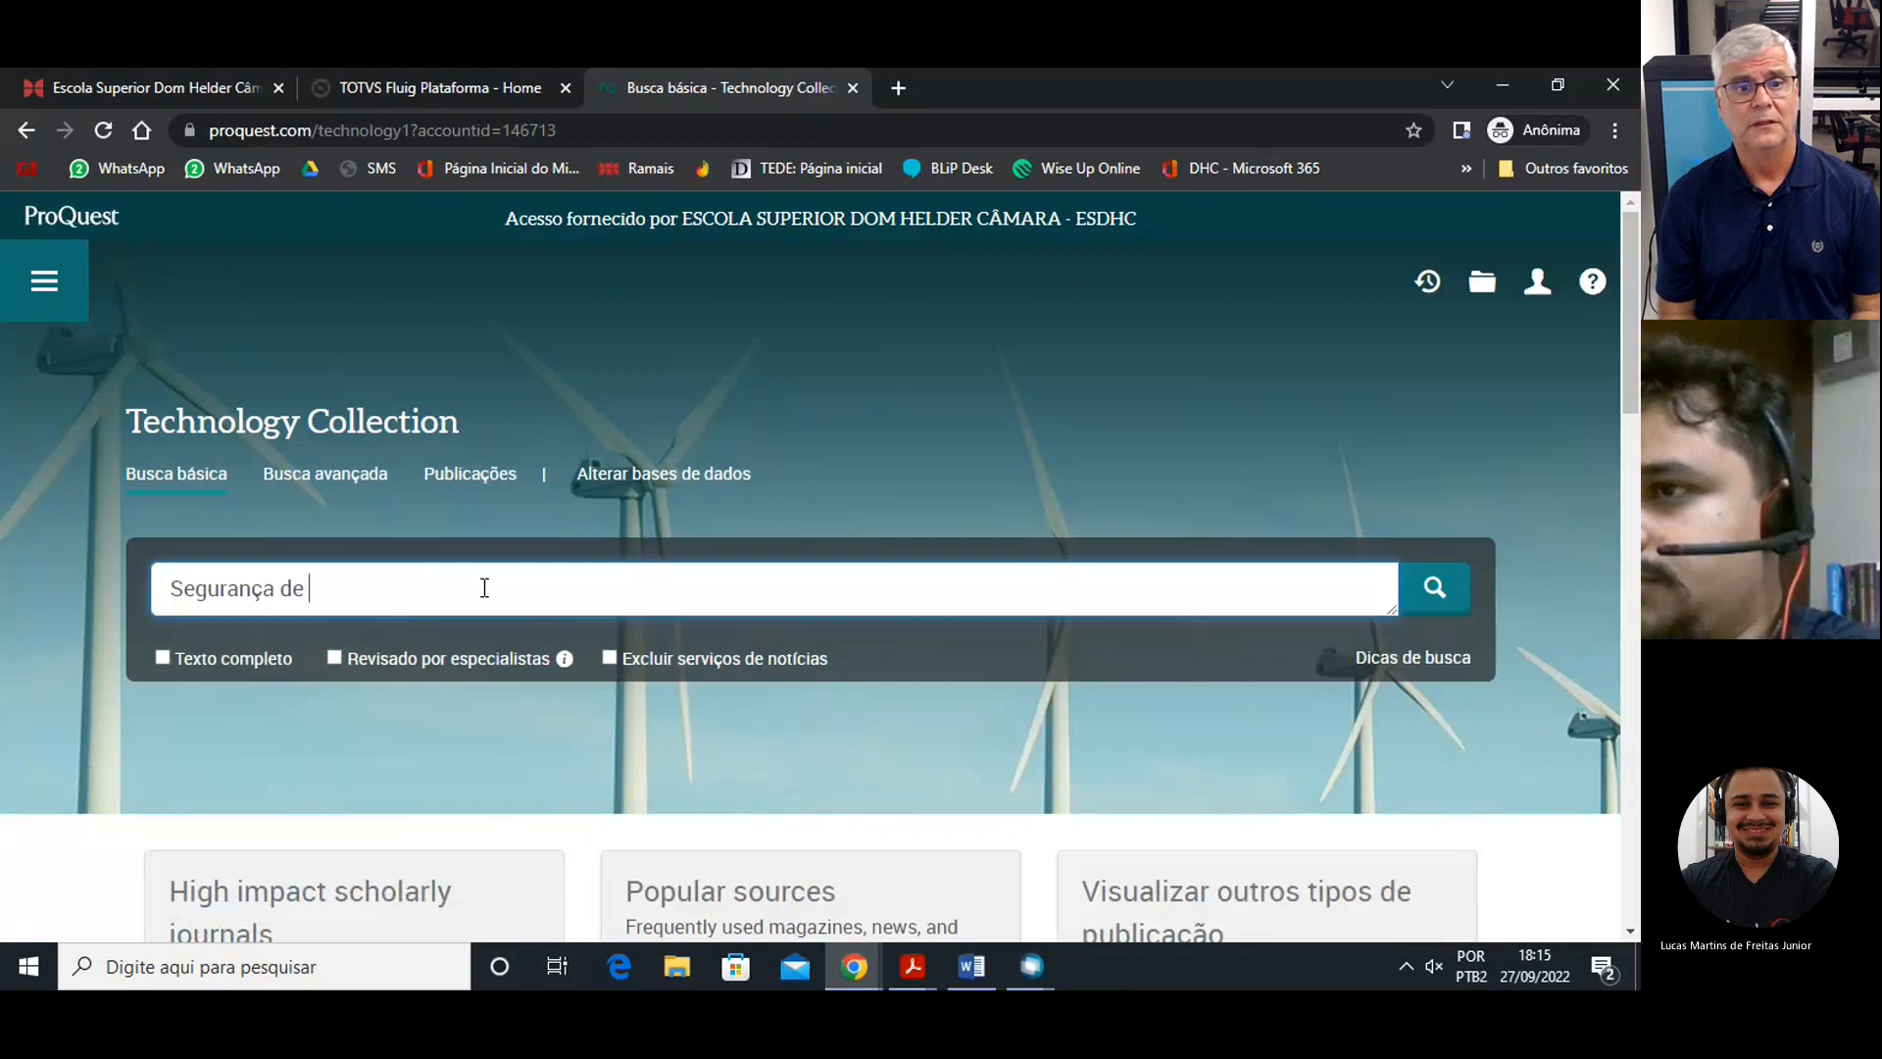
text(dados)
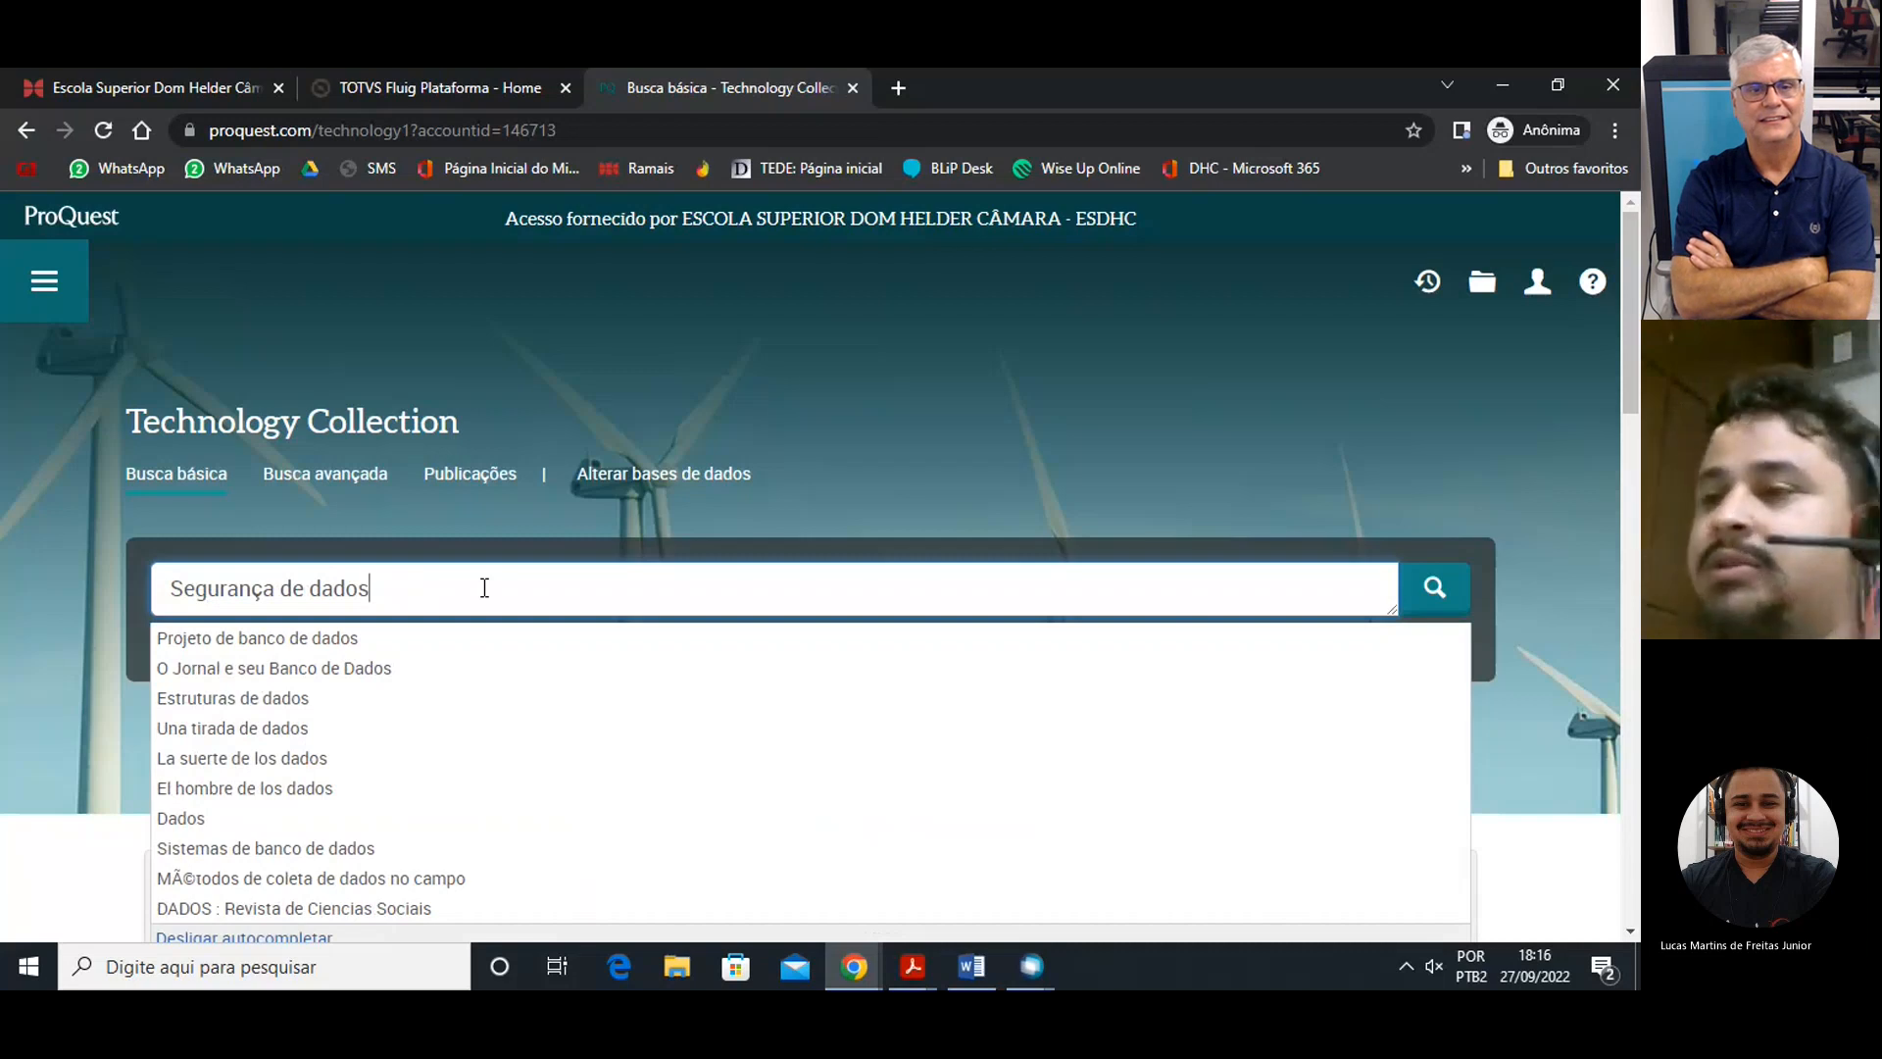
click(1448, 591)
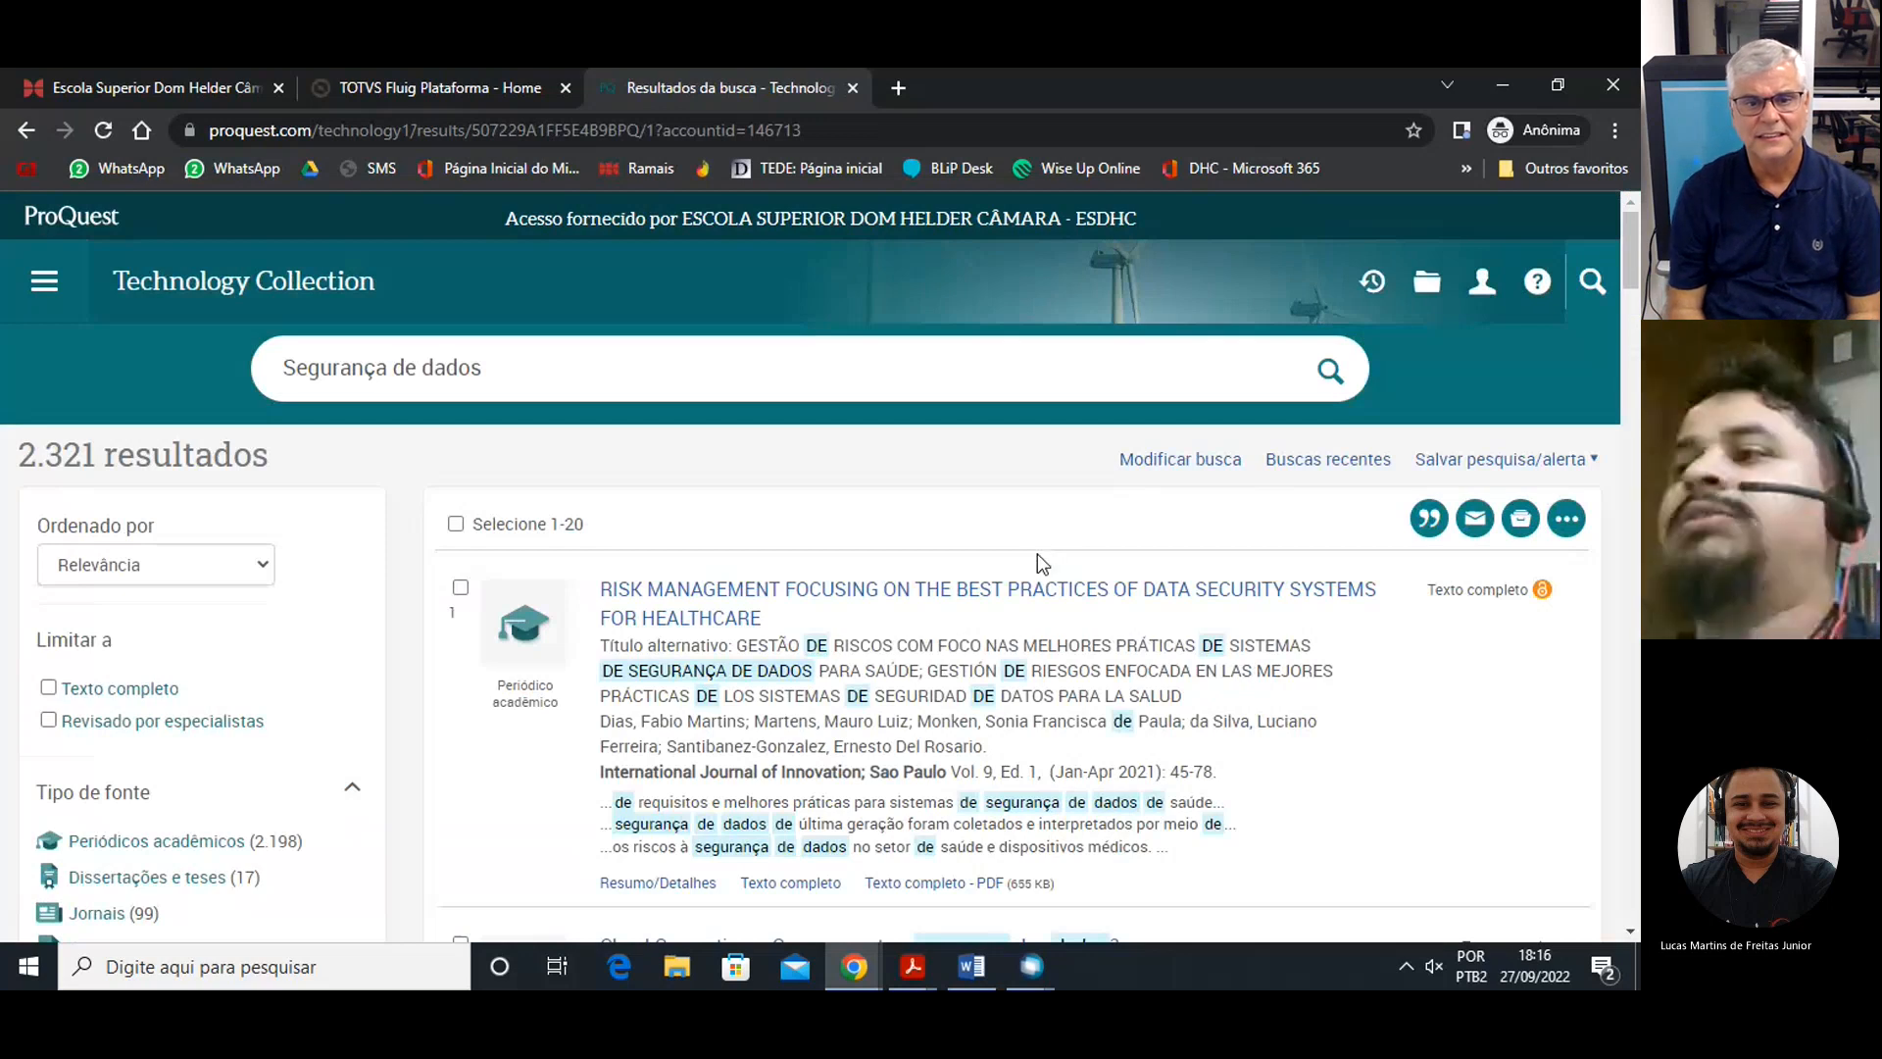
Examine the number of results and the sort orders available for the "Segurança de dados" search.
scroll(1037, 552, down, 1)
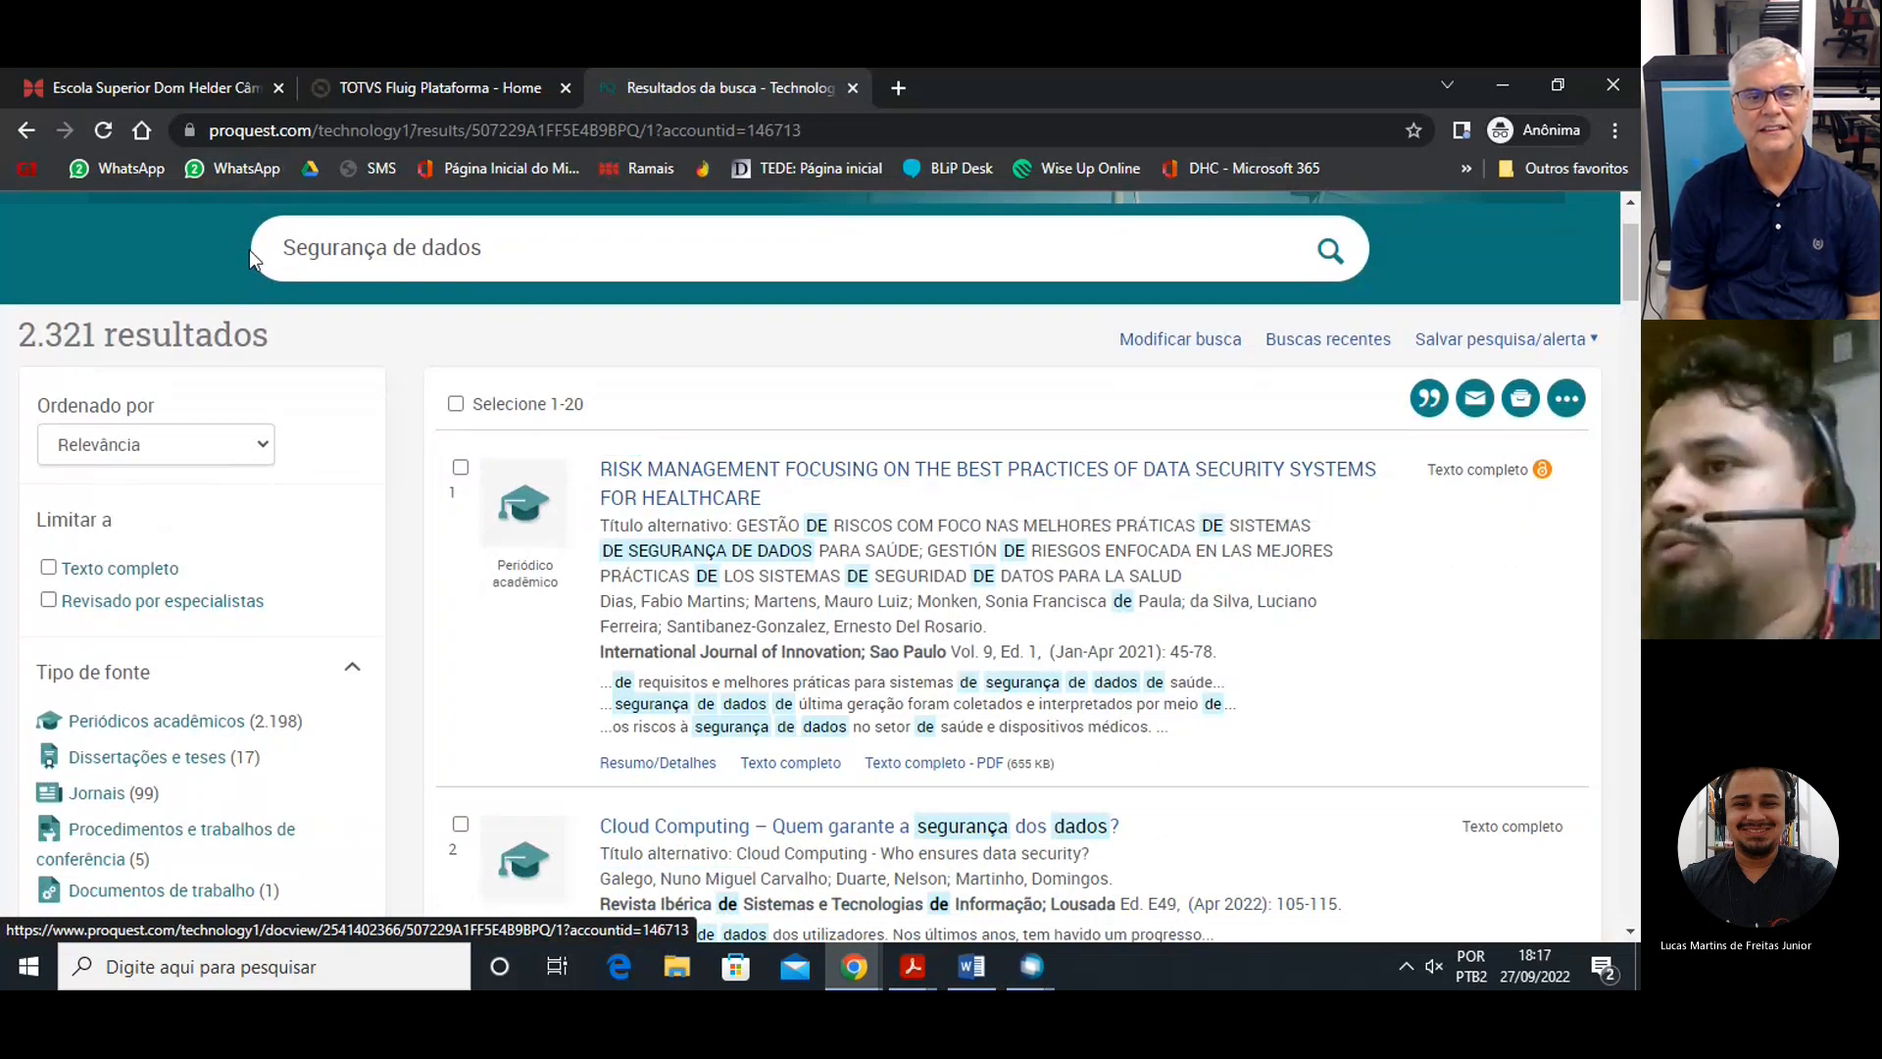
click(506, 248)
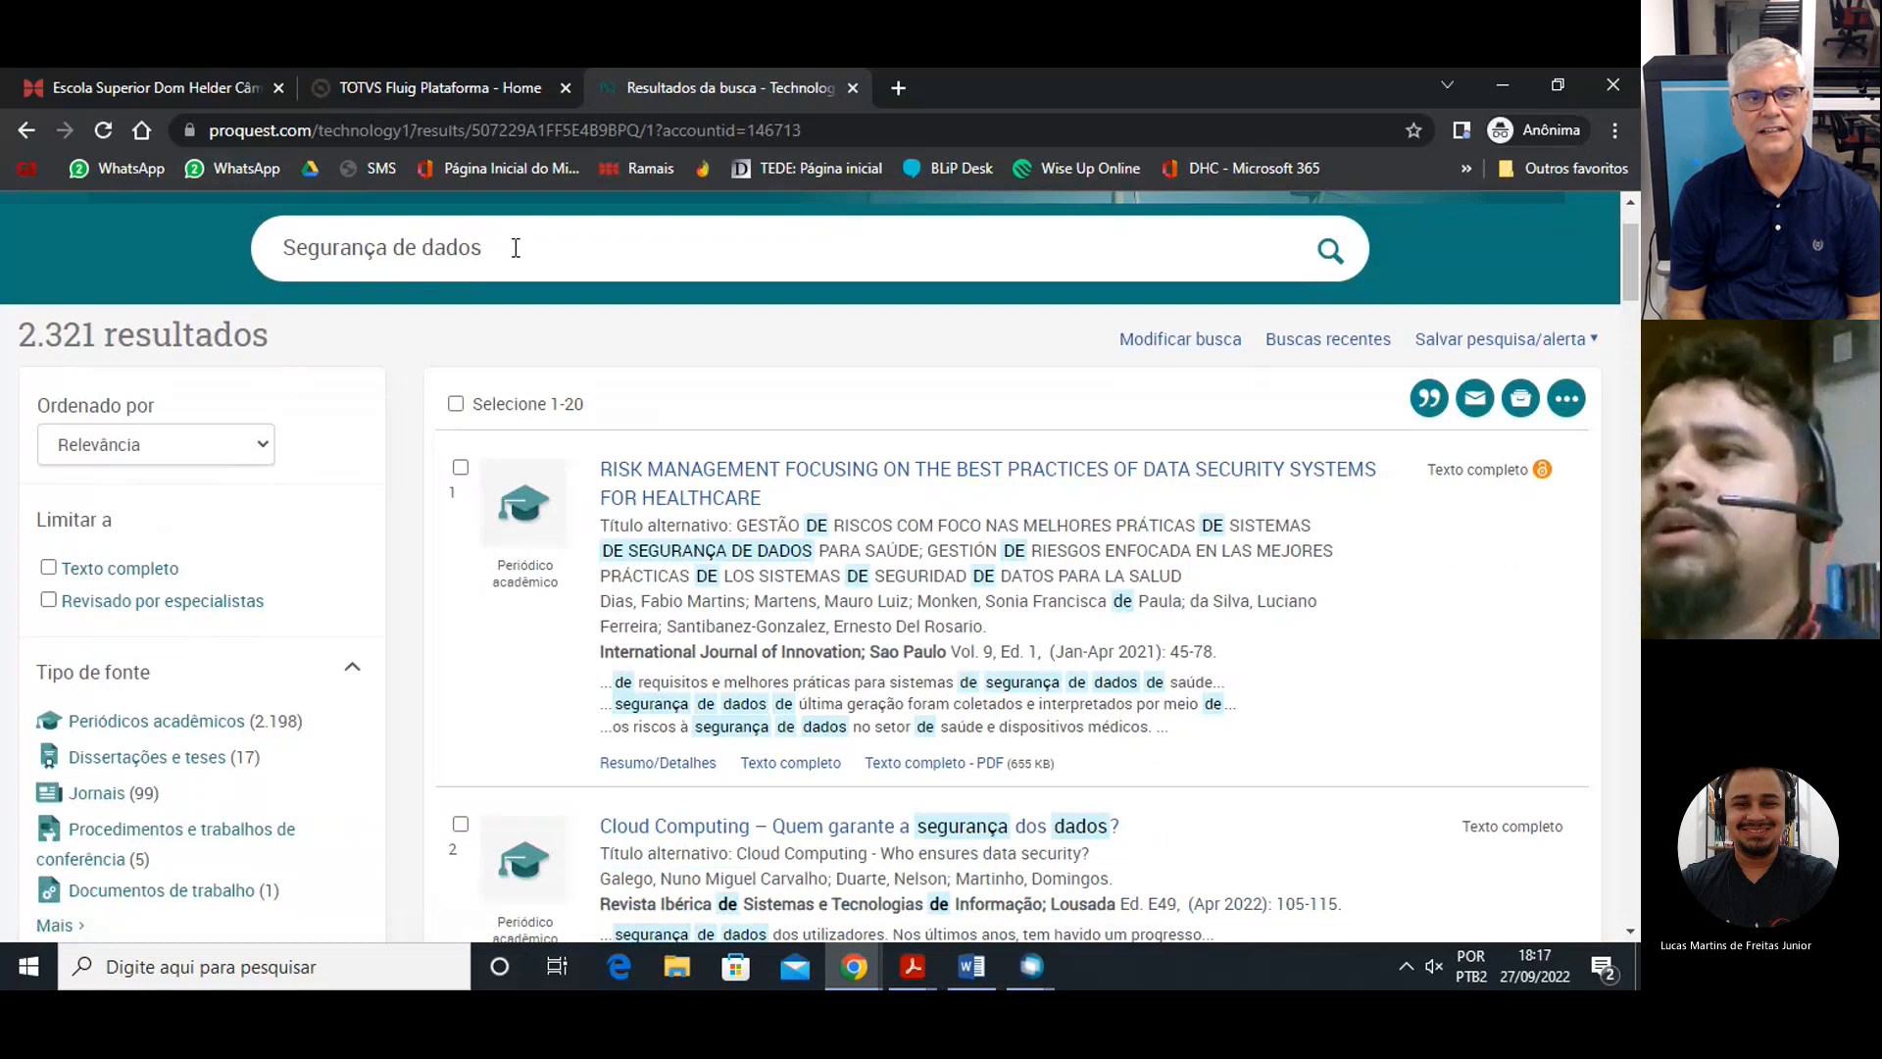
triple_click(220, 340)
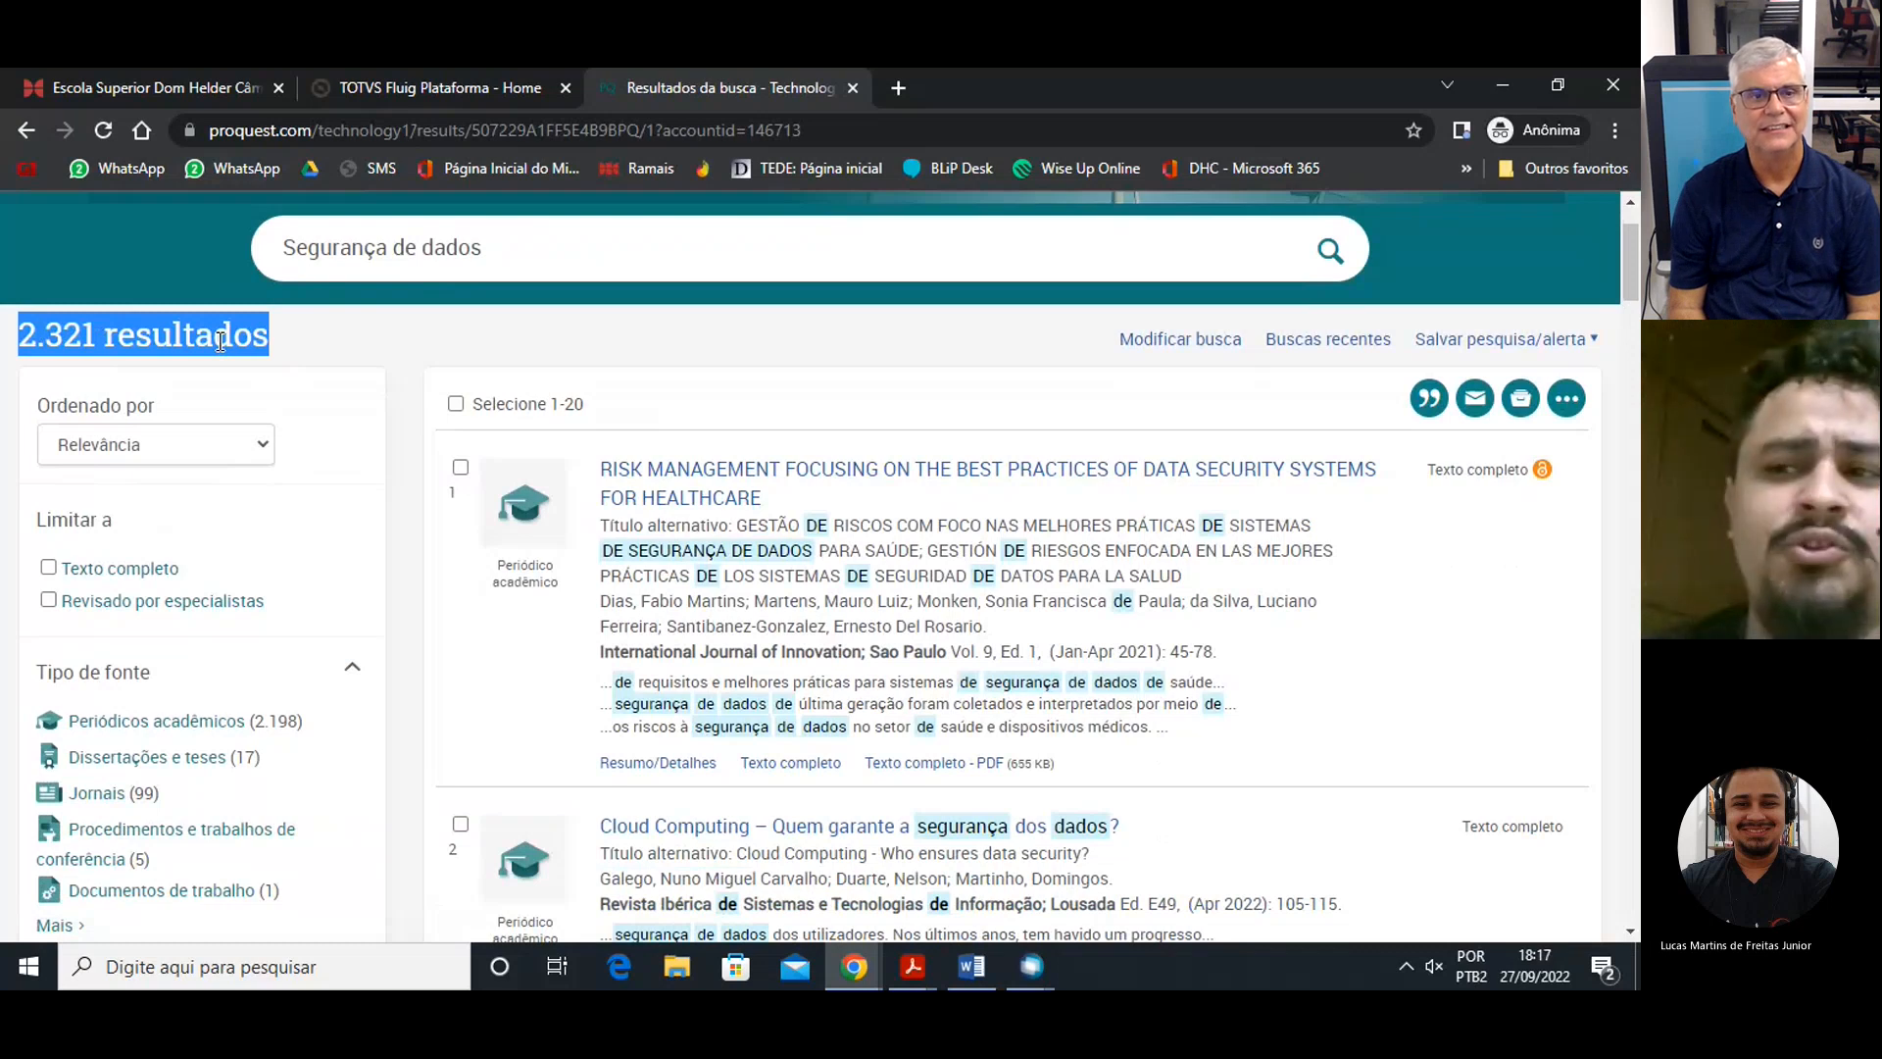
scroll(294, 428, down, 2)
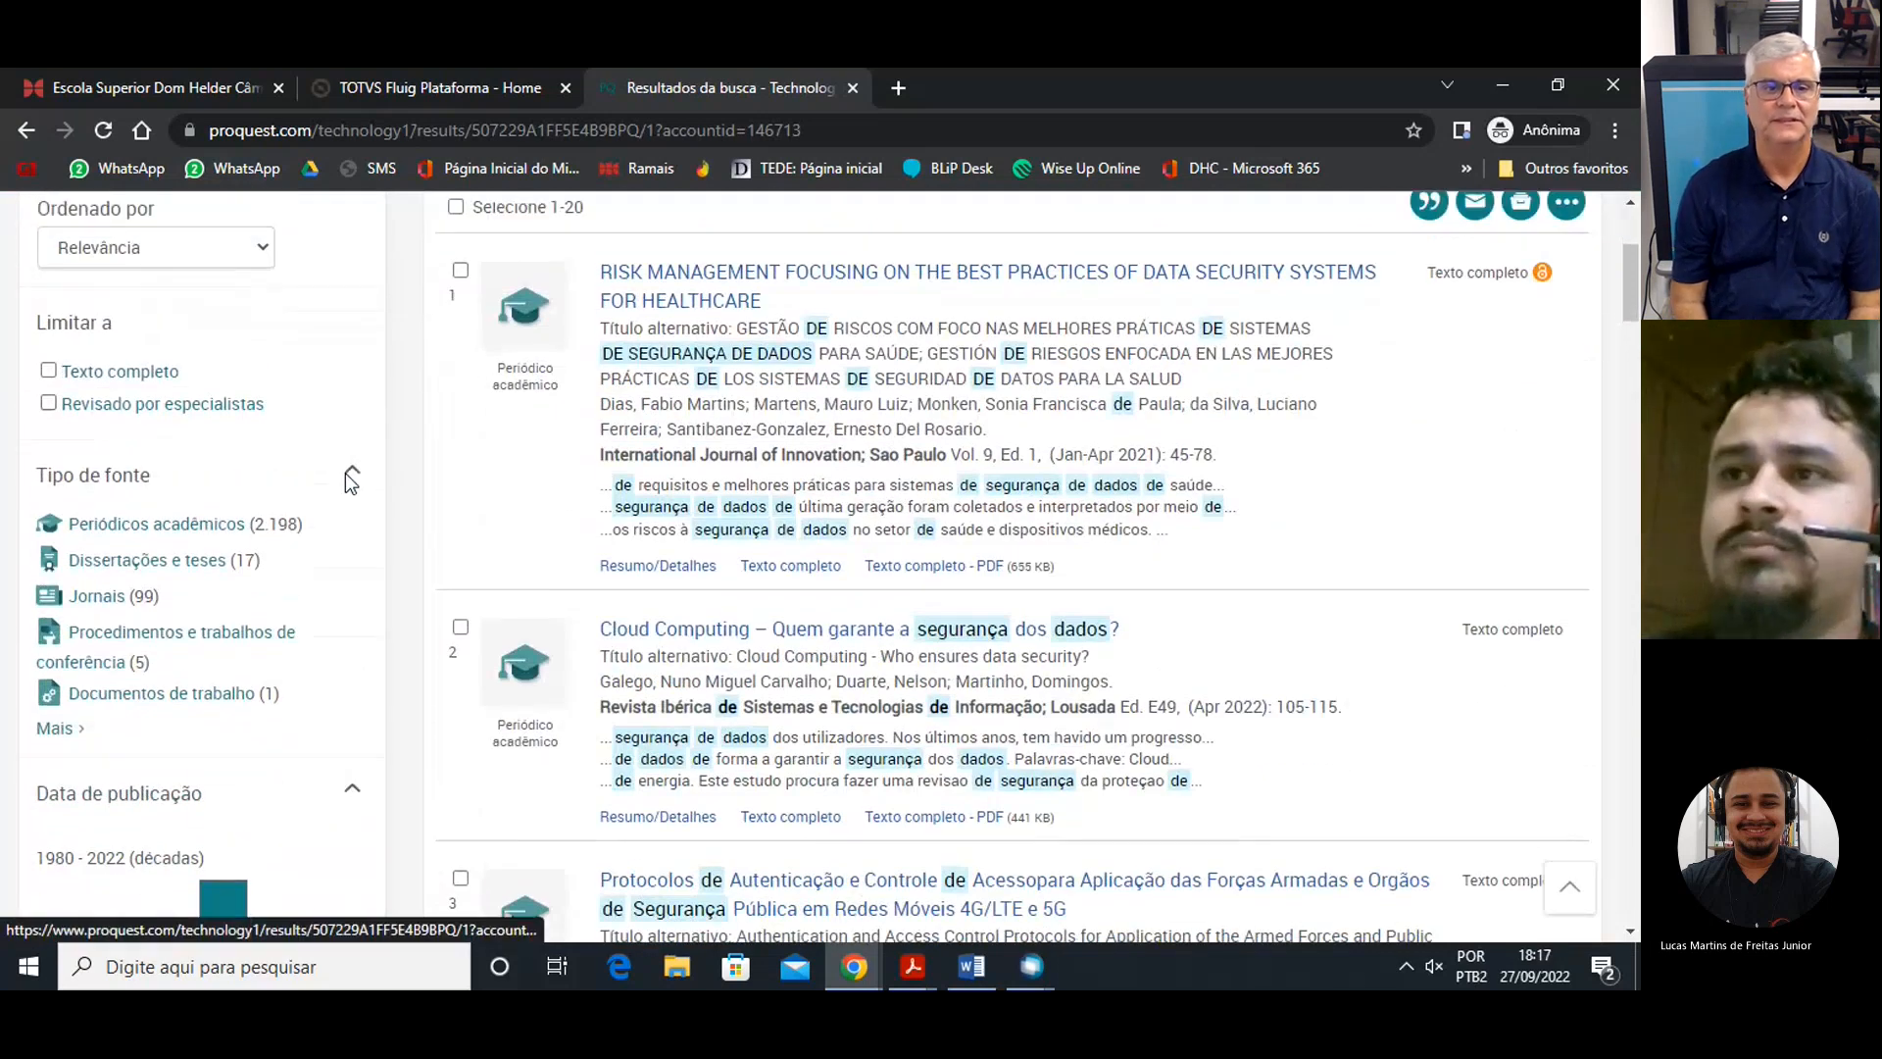
scroll(345, 481, up, 1)
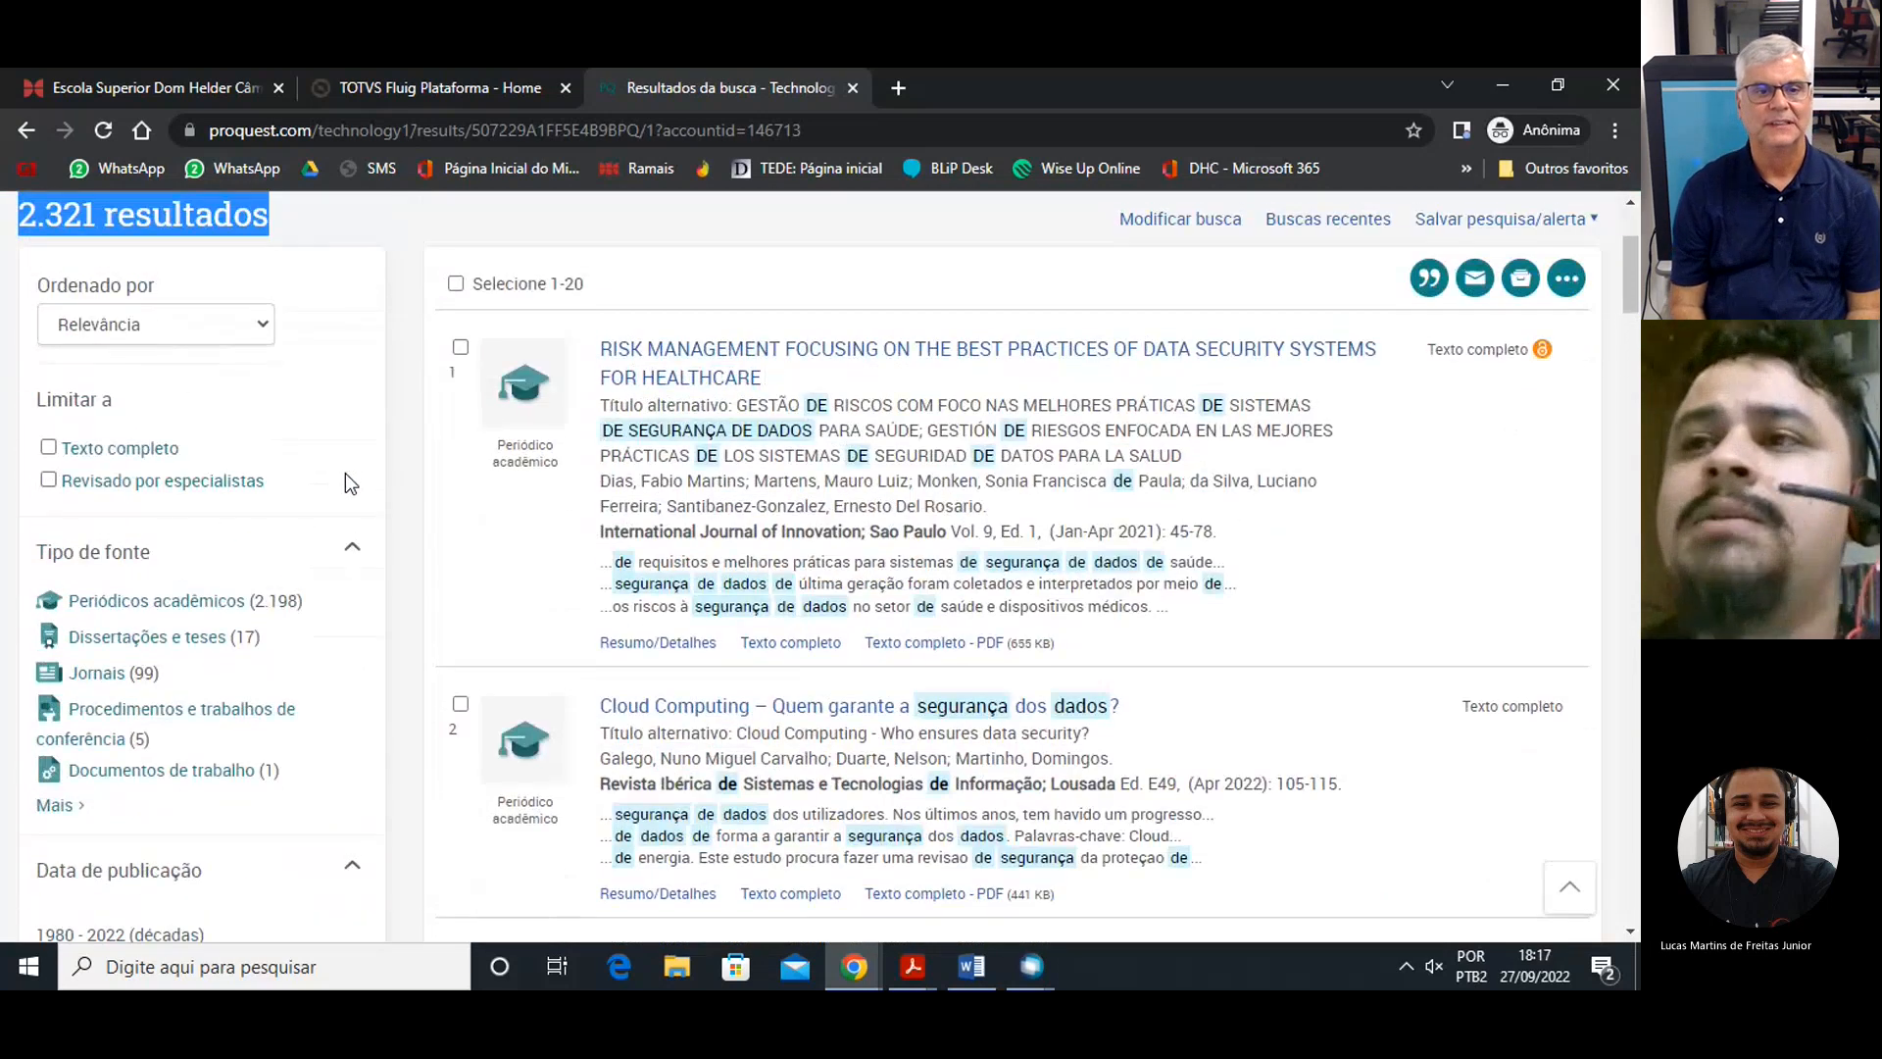
click(205, 337)
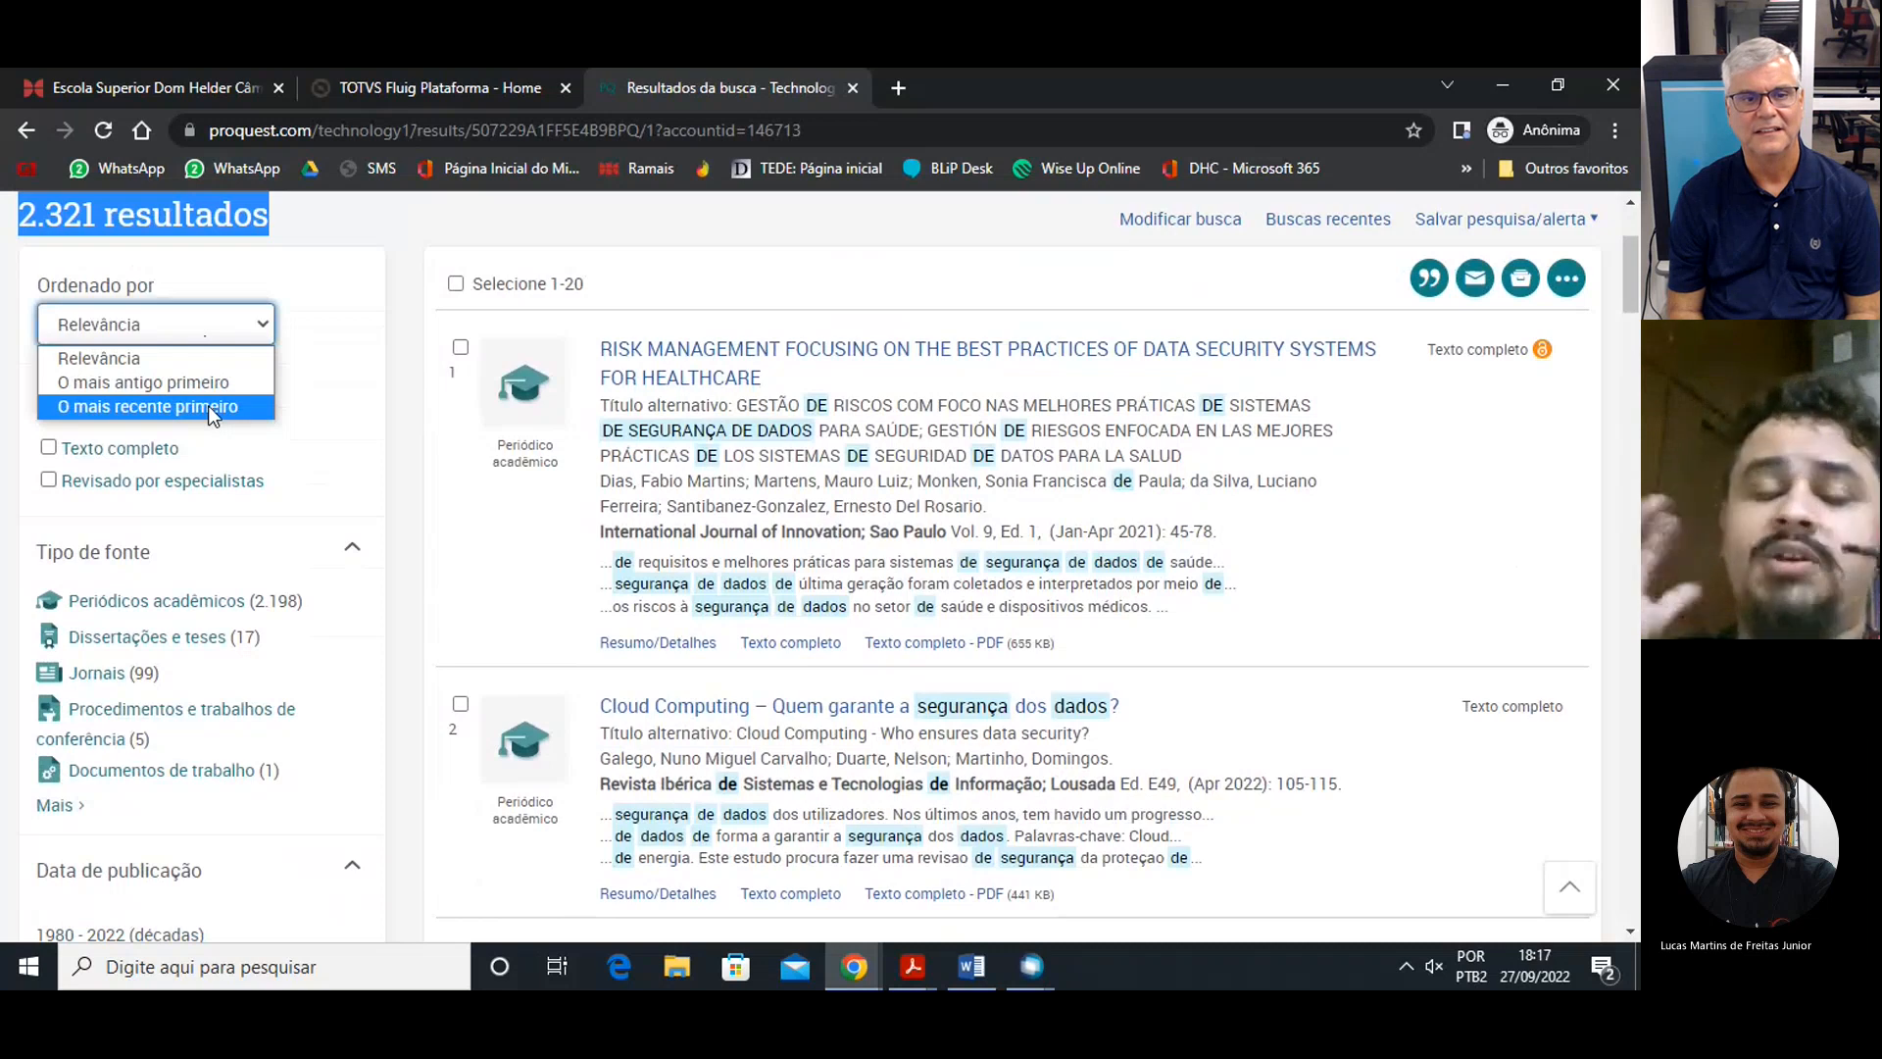
click(360, 397)
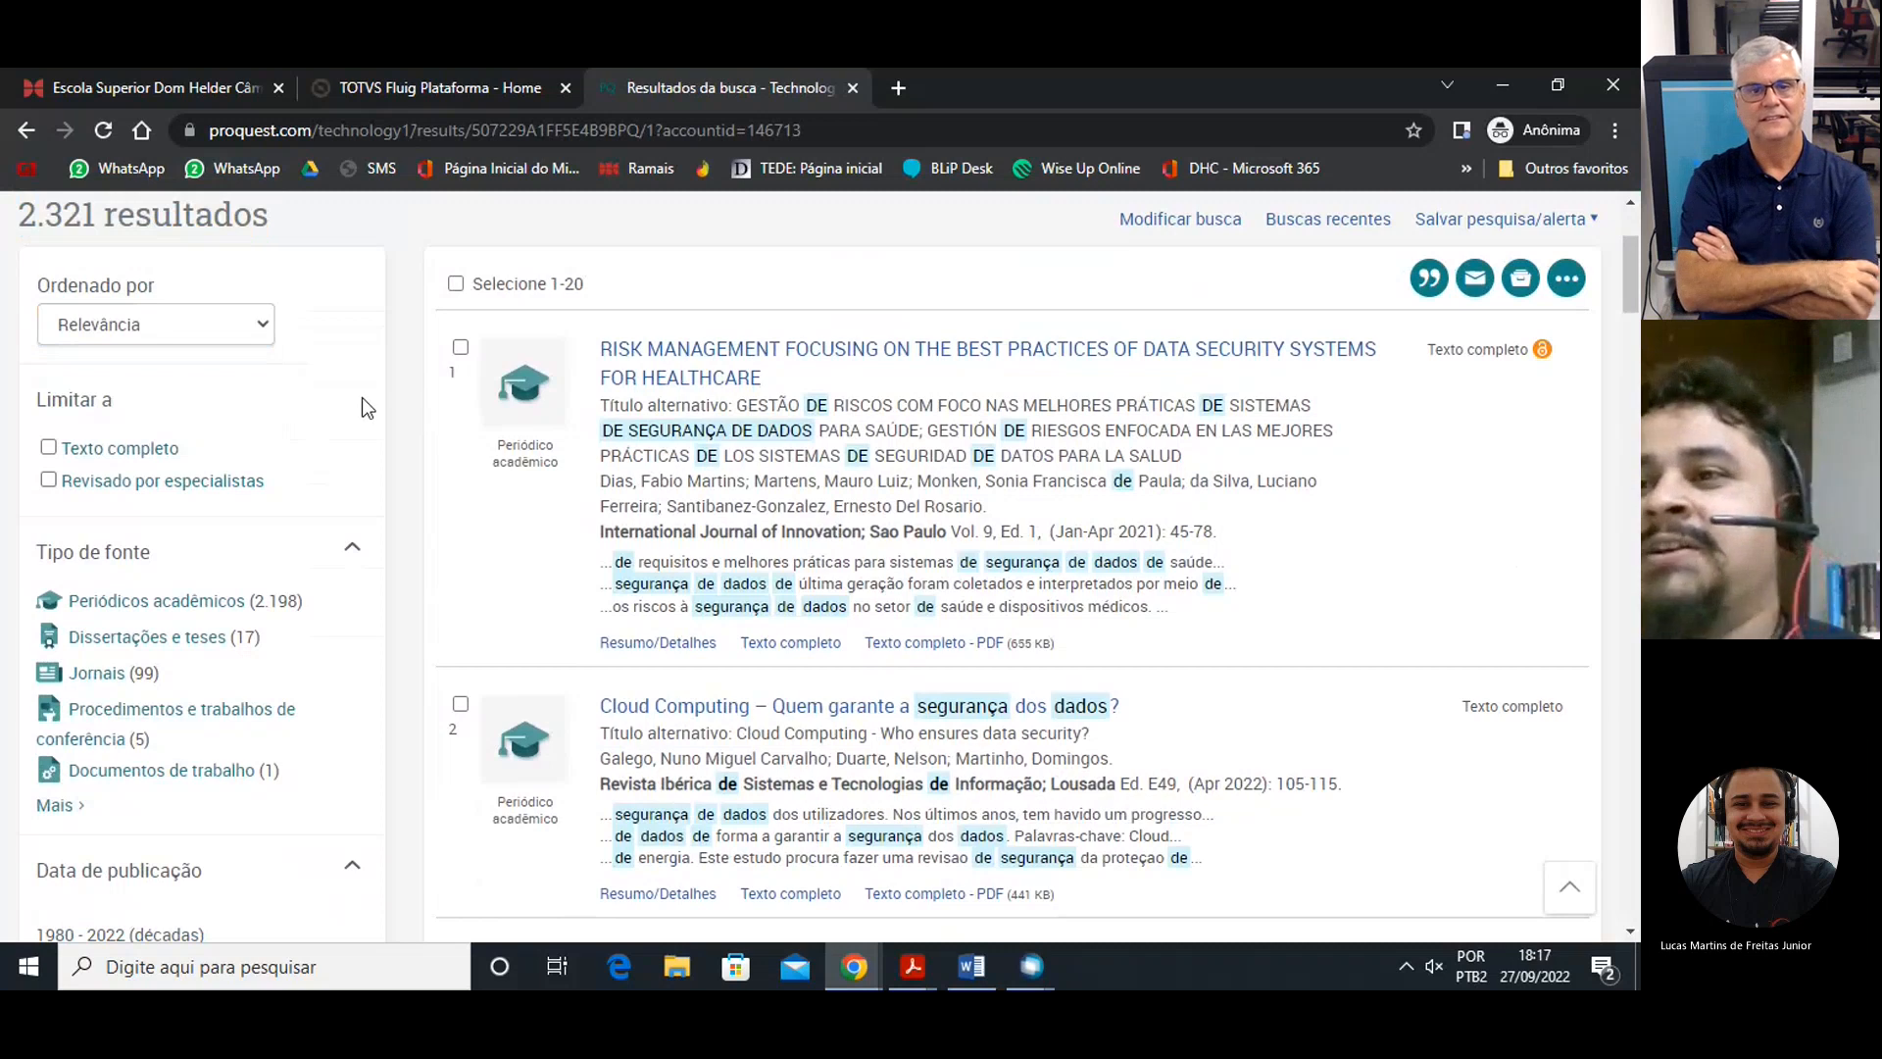
Examine the source type filters, including the complete list of types to include or exclude, and close the list without applying any.
scroll(361, 402, down, 1)
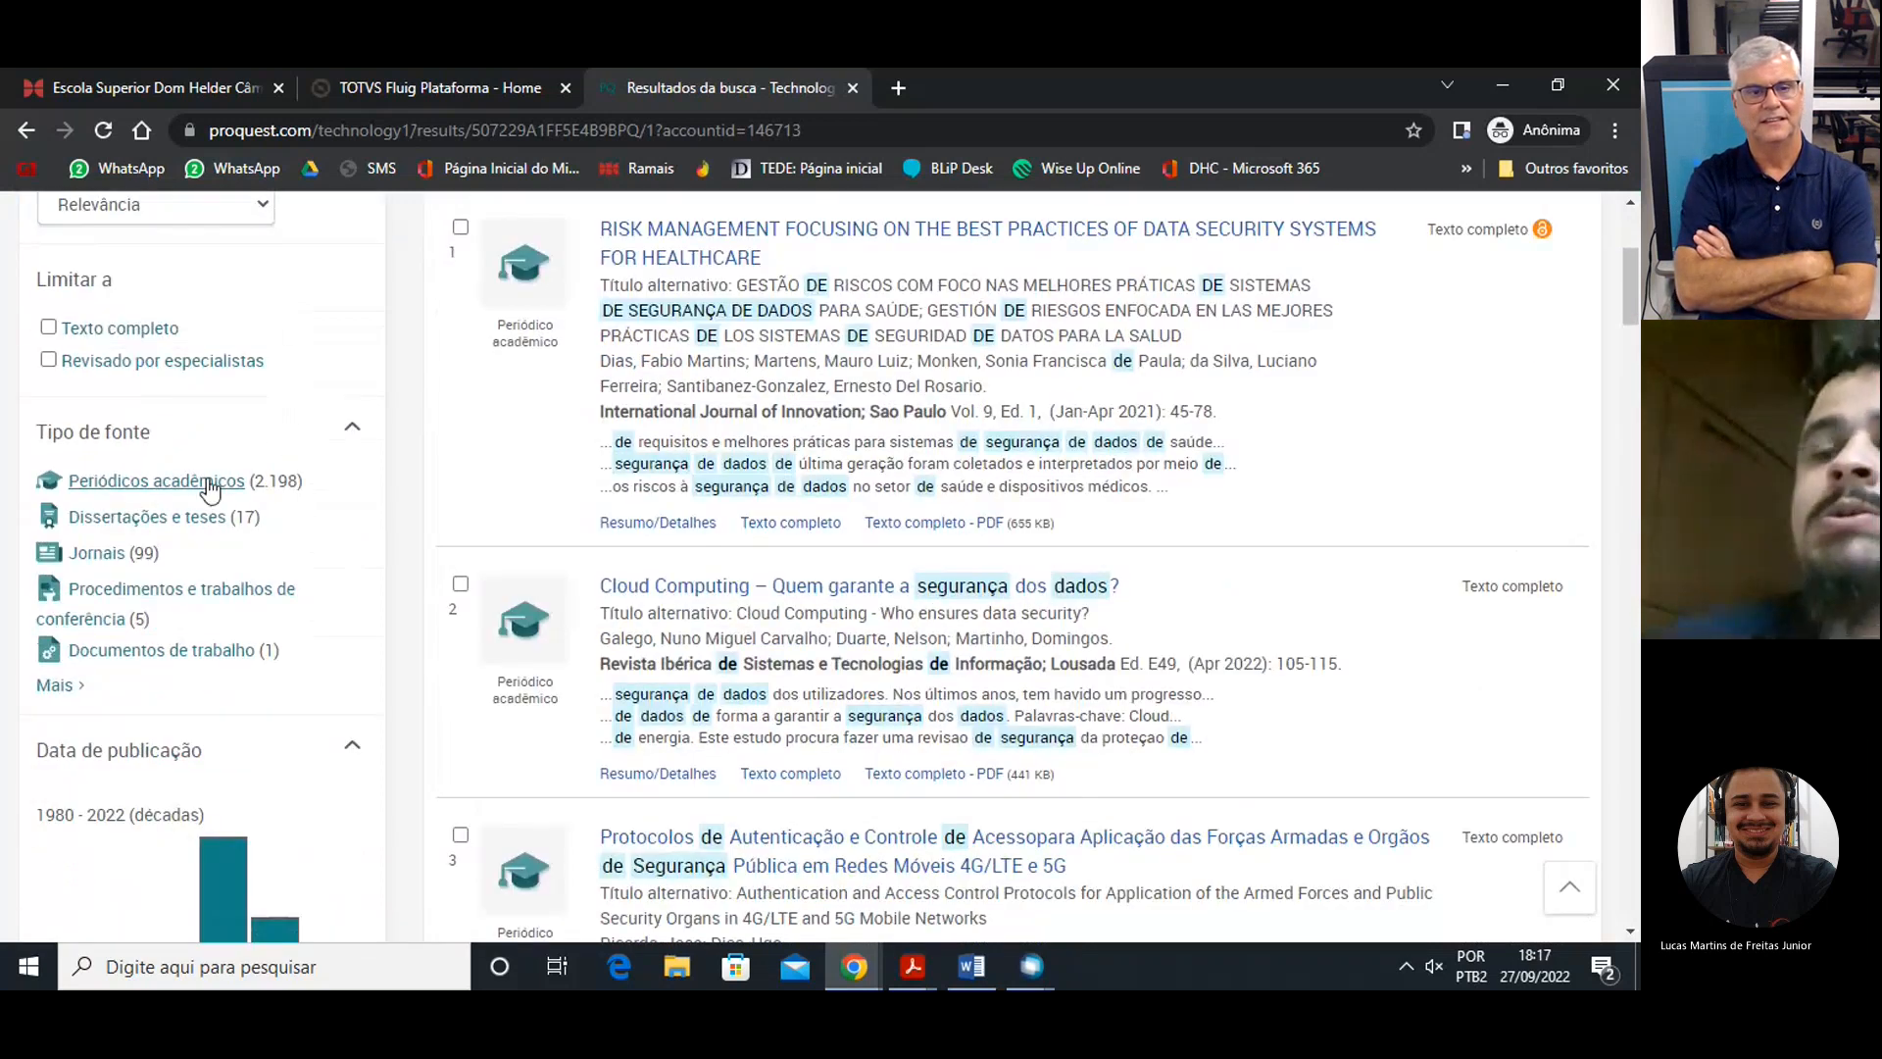
scroll(218, 357, up, 1)
scroll(240, 397, down, 2)
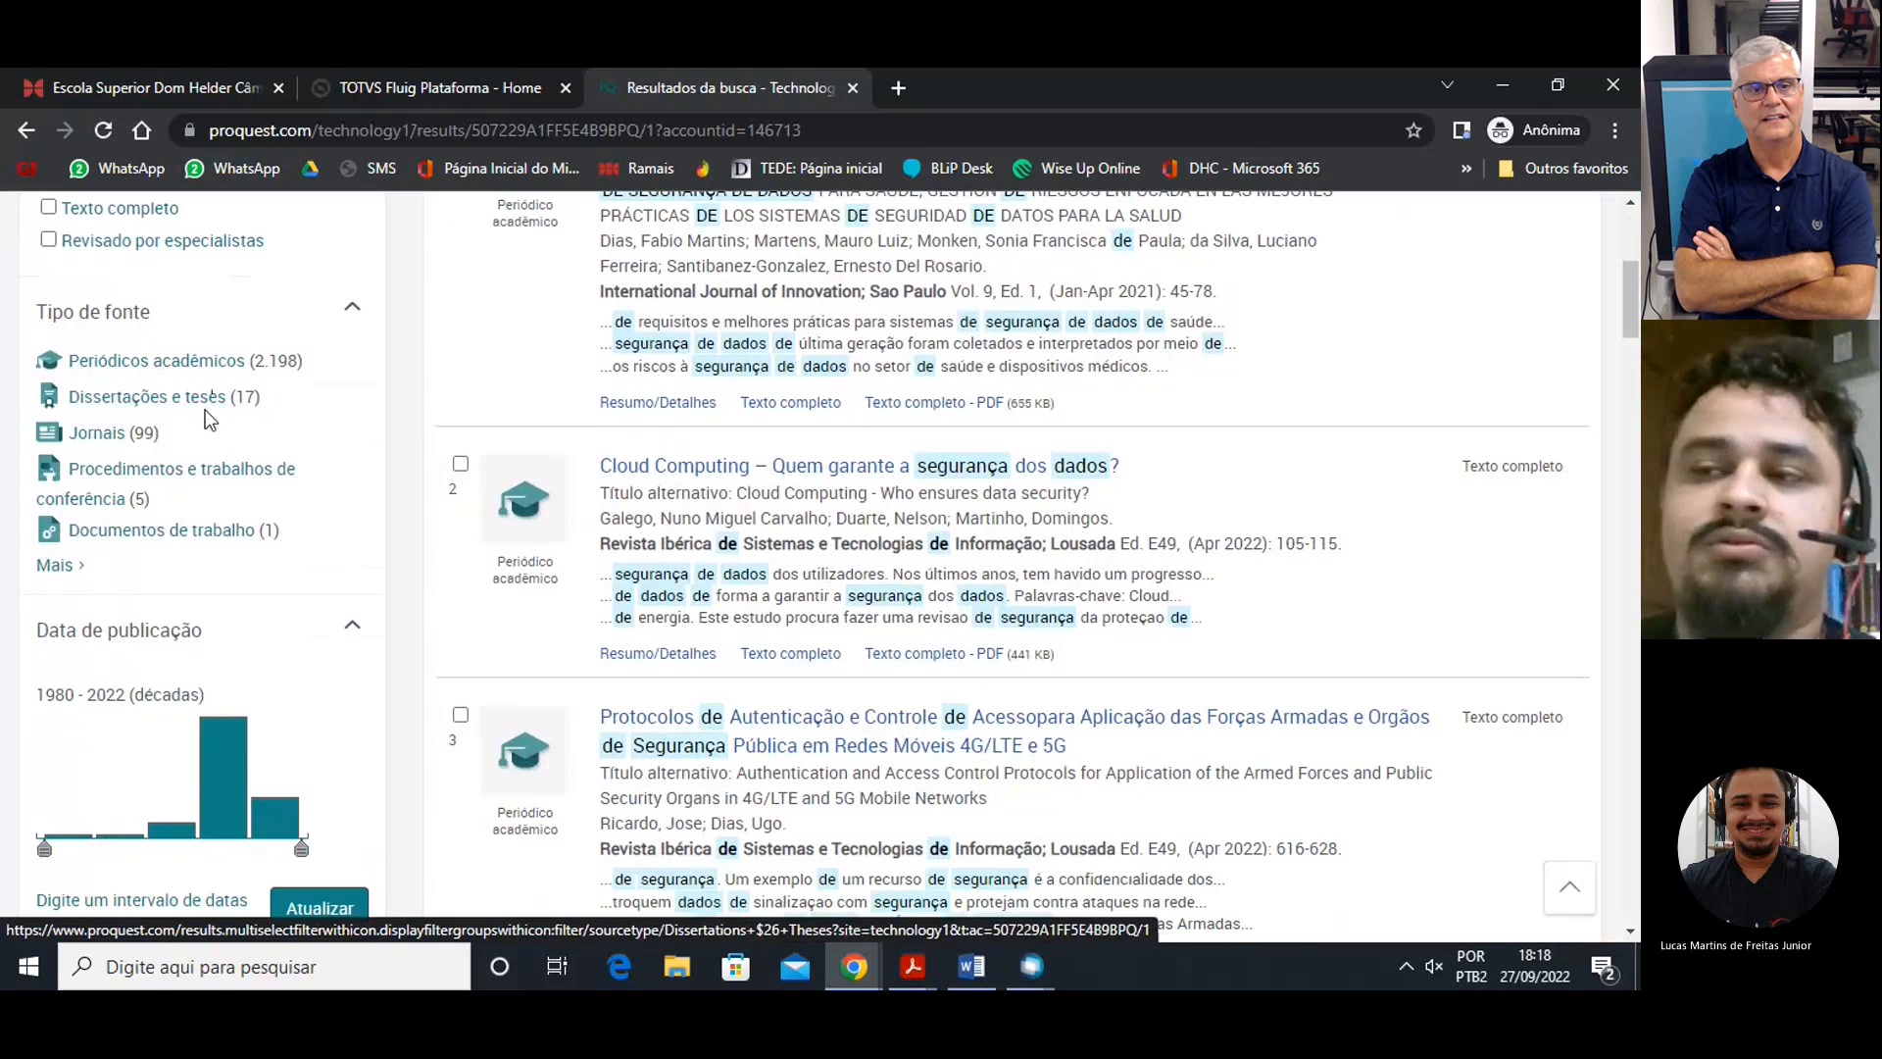
click(73, 564)
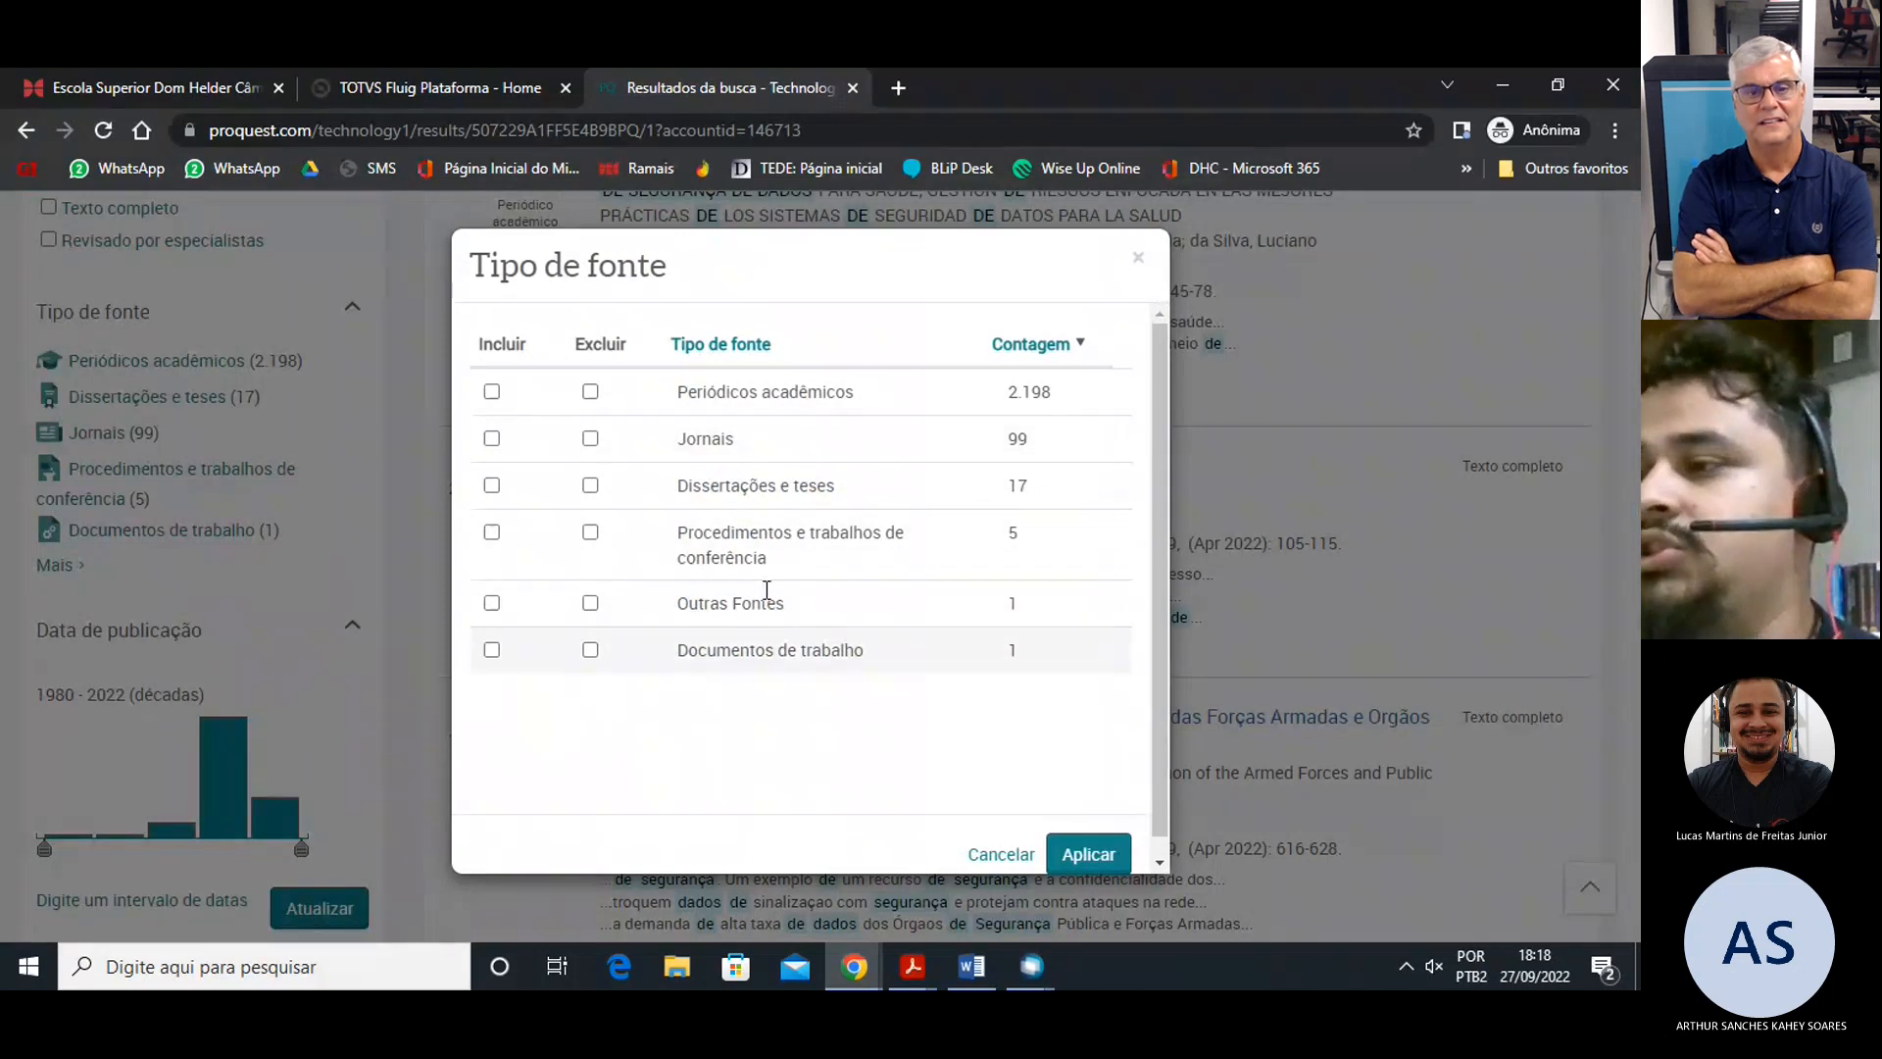
click(1037, 854)
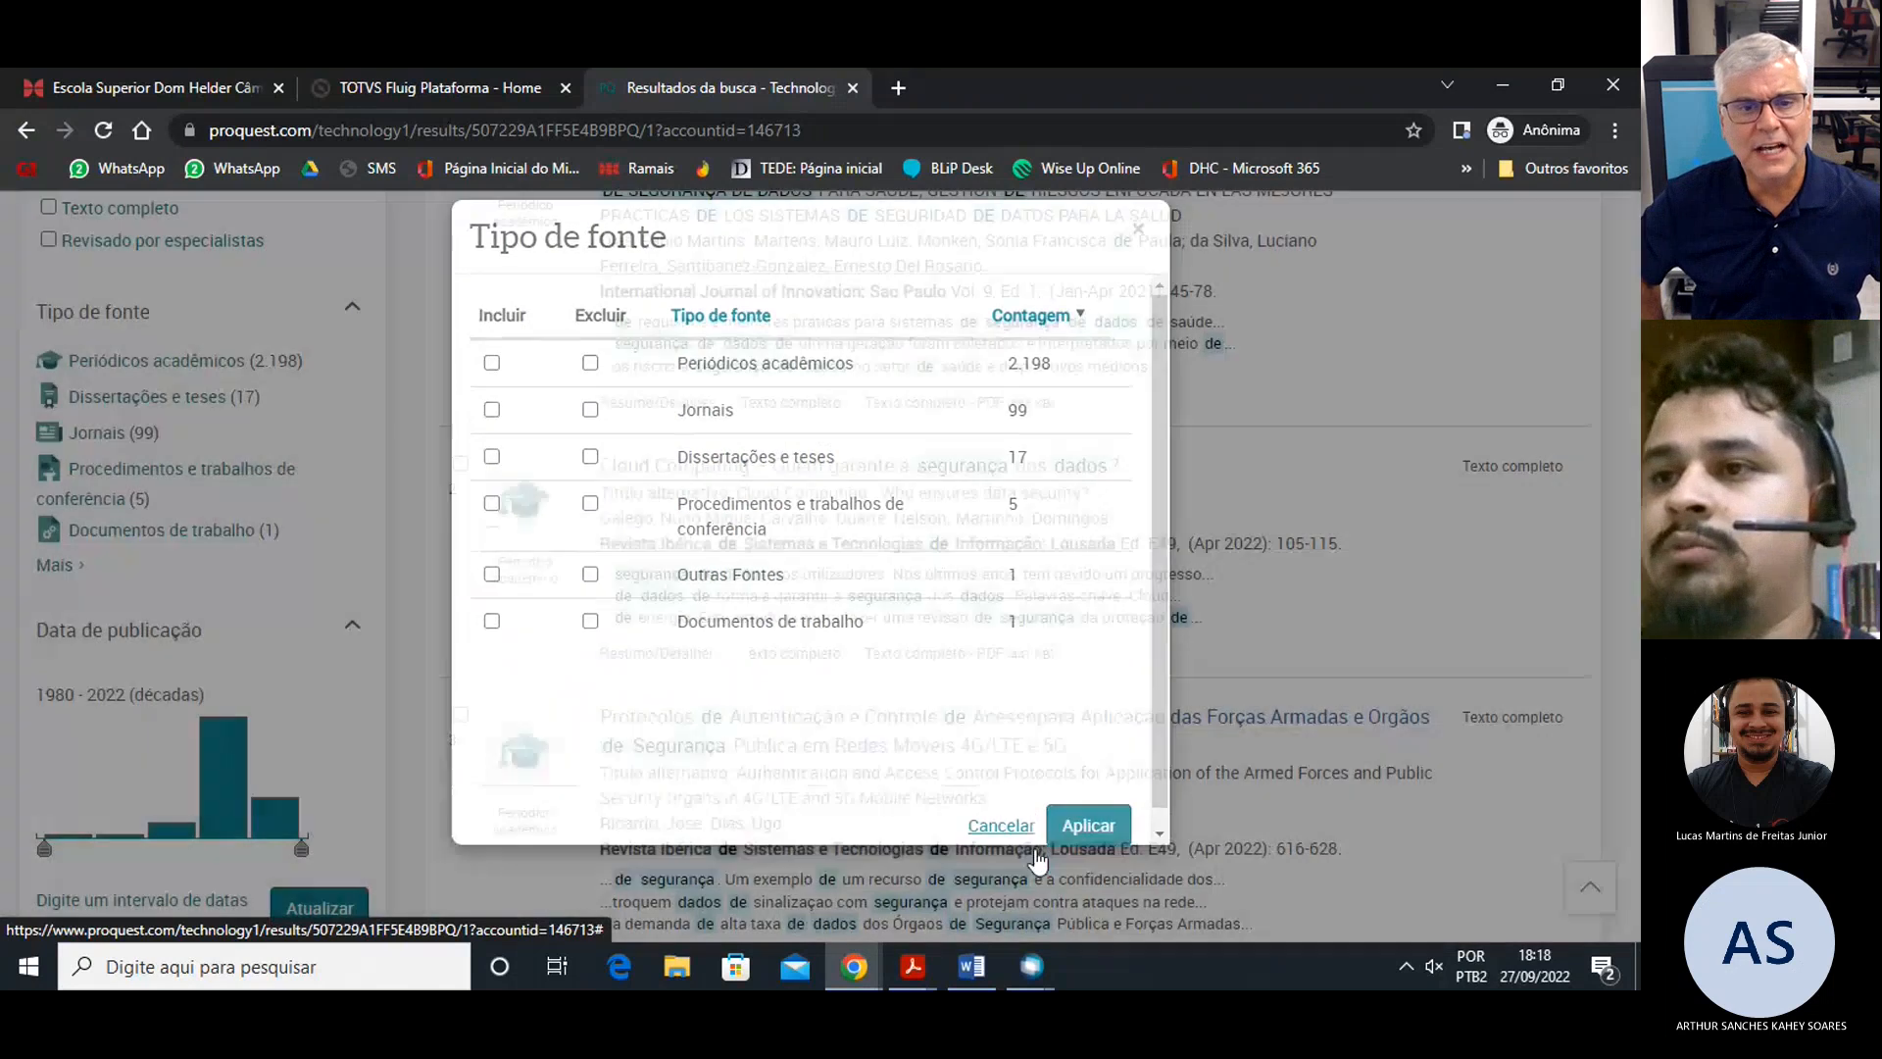
Examine the full-text and peer-review limits, the source types and the publication date range available for narrowing the results.
scroll(417, 537, up, 1)
scroll(410, 530, up, 2)
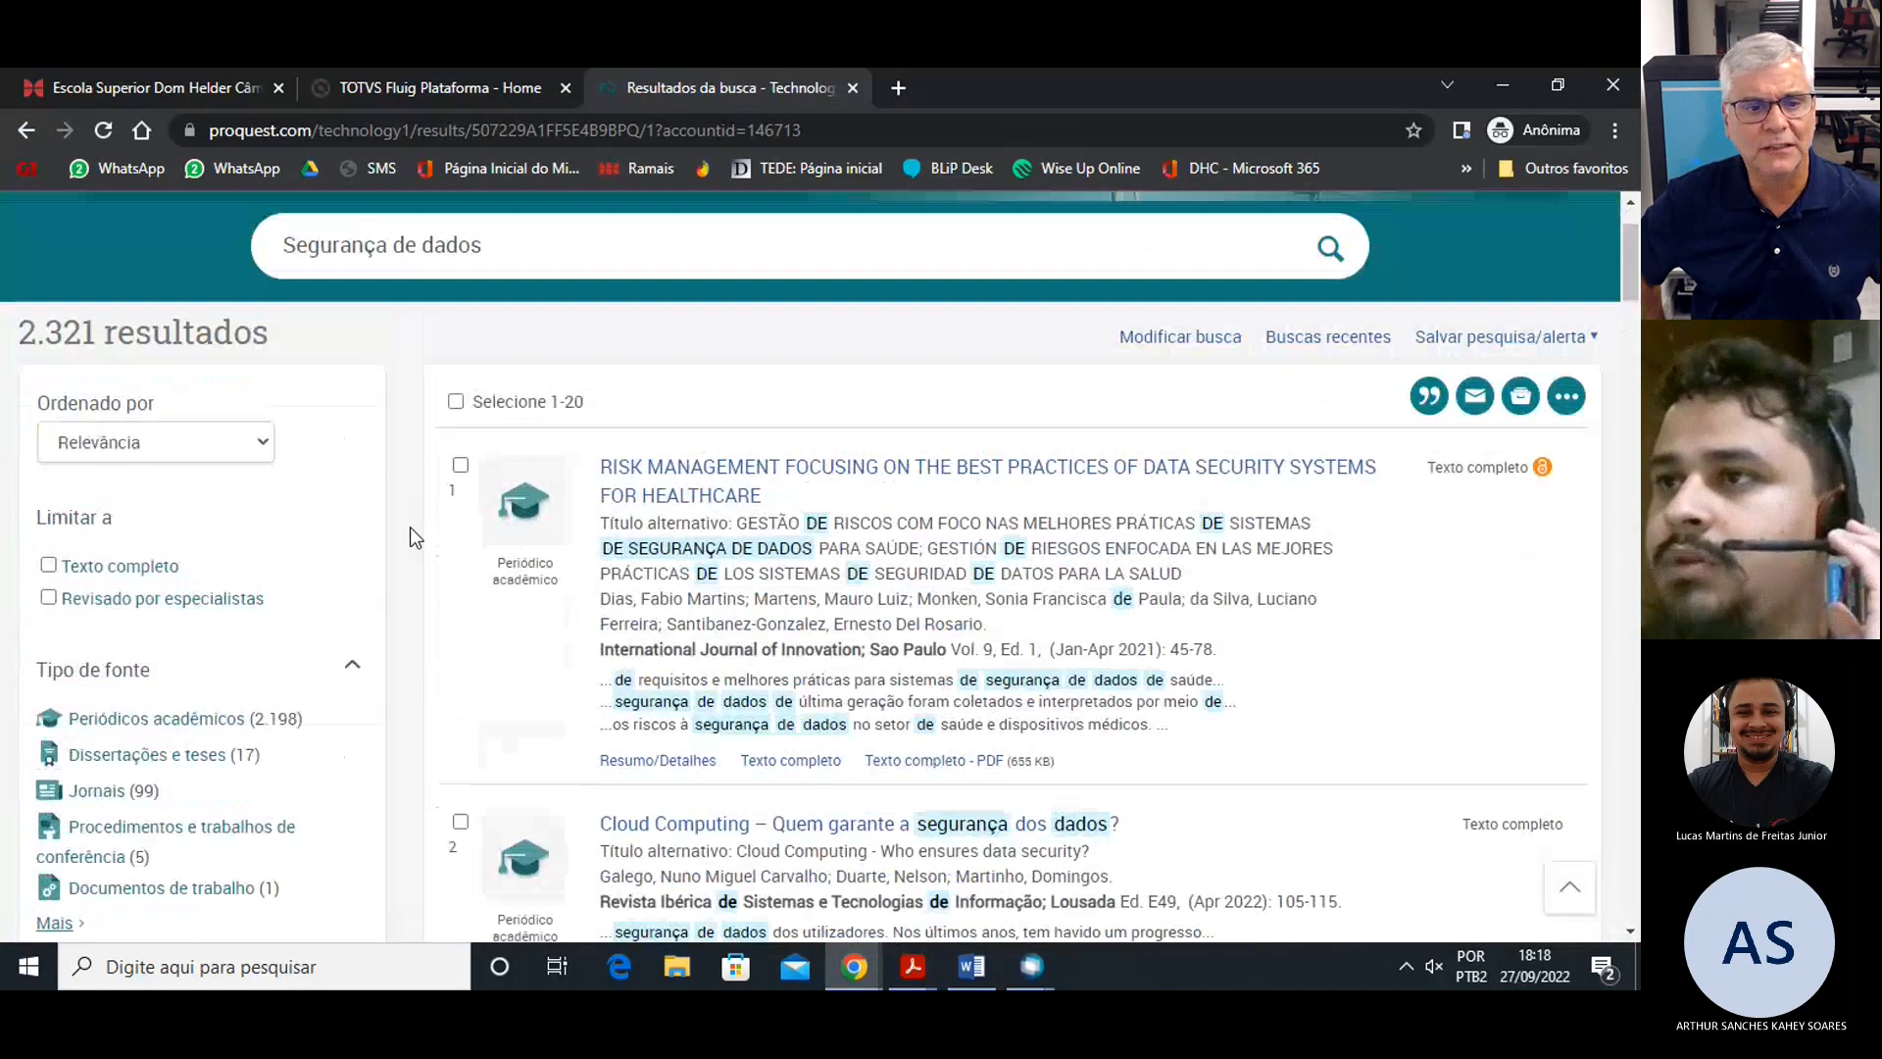
scroll(409, 530, down, 2)
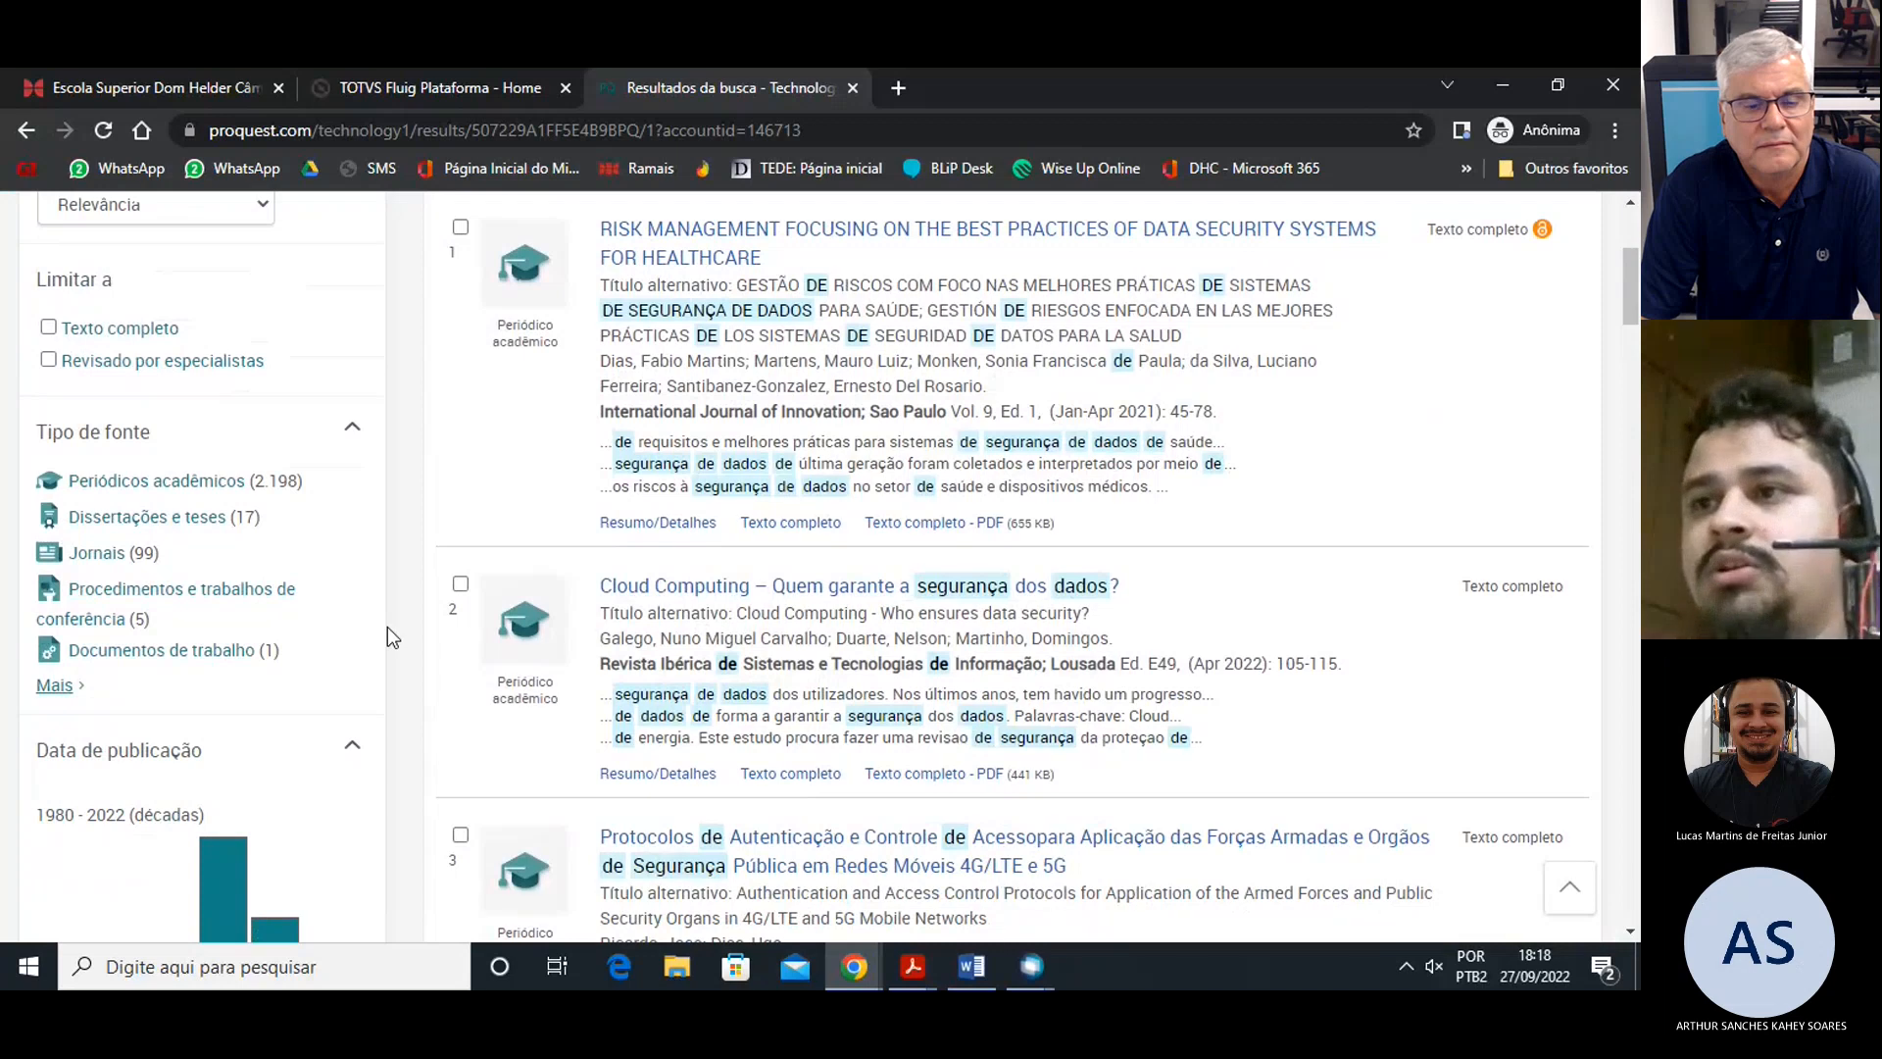
scroll(228, 480, up, 2)
scroll(227, 480, down, 3)
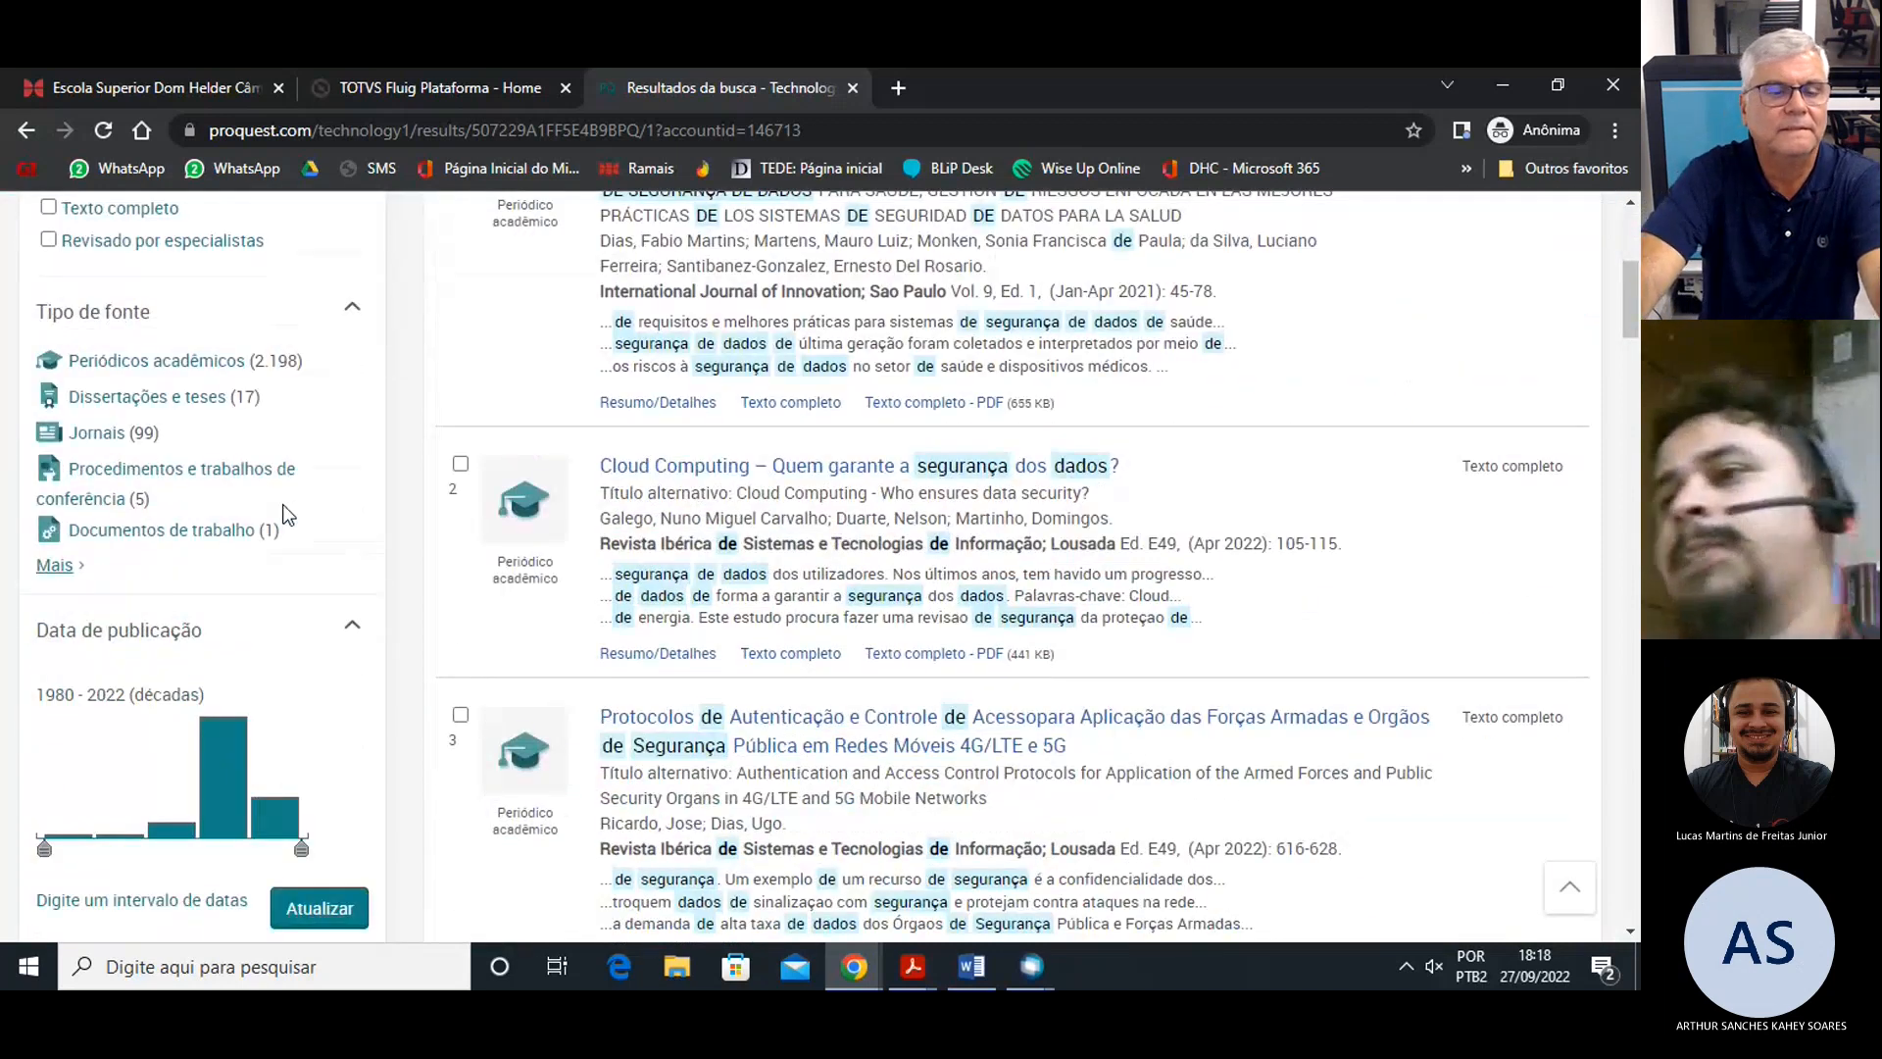
scroll(282, 504, down, 3)
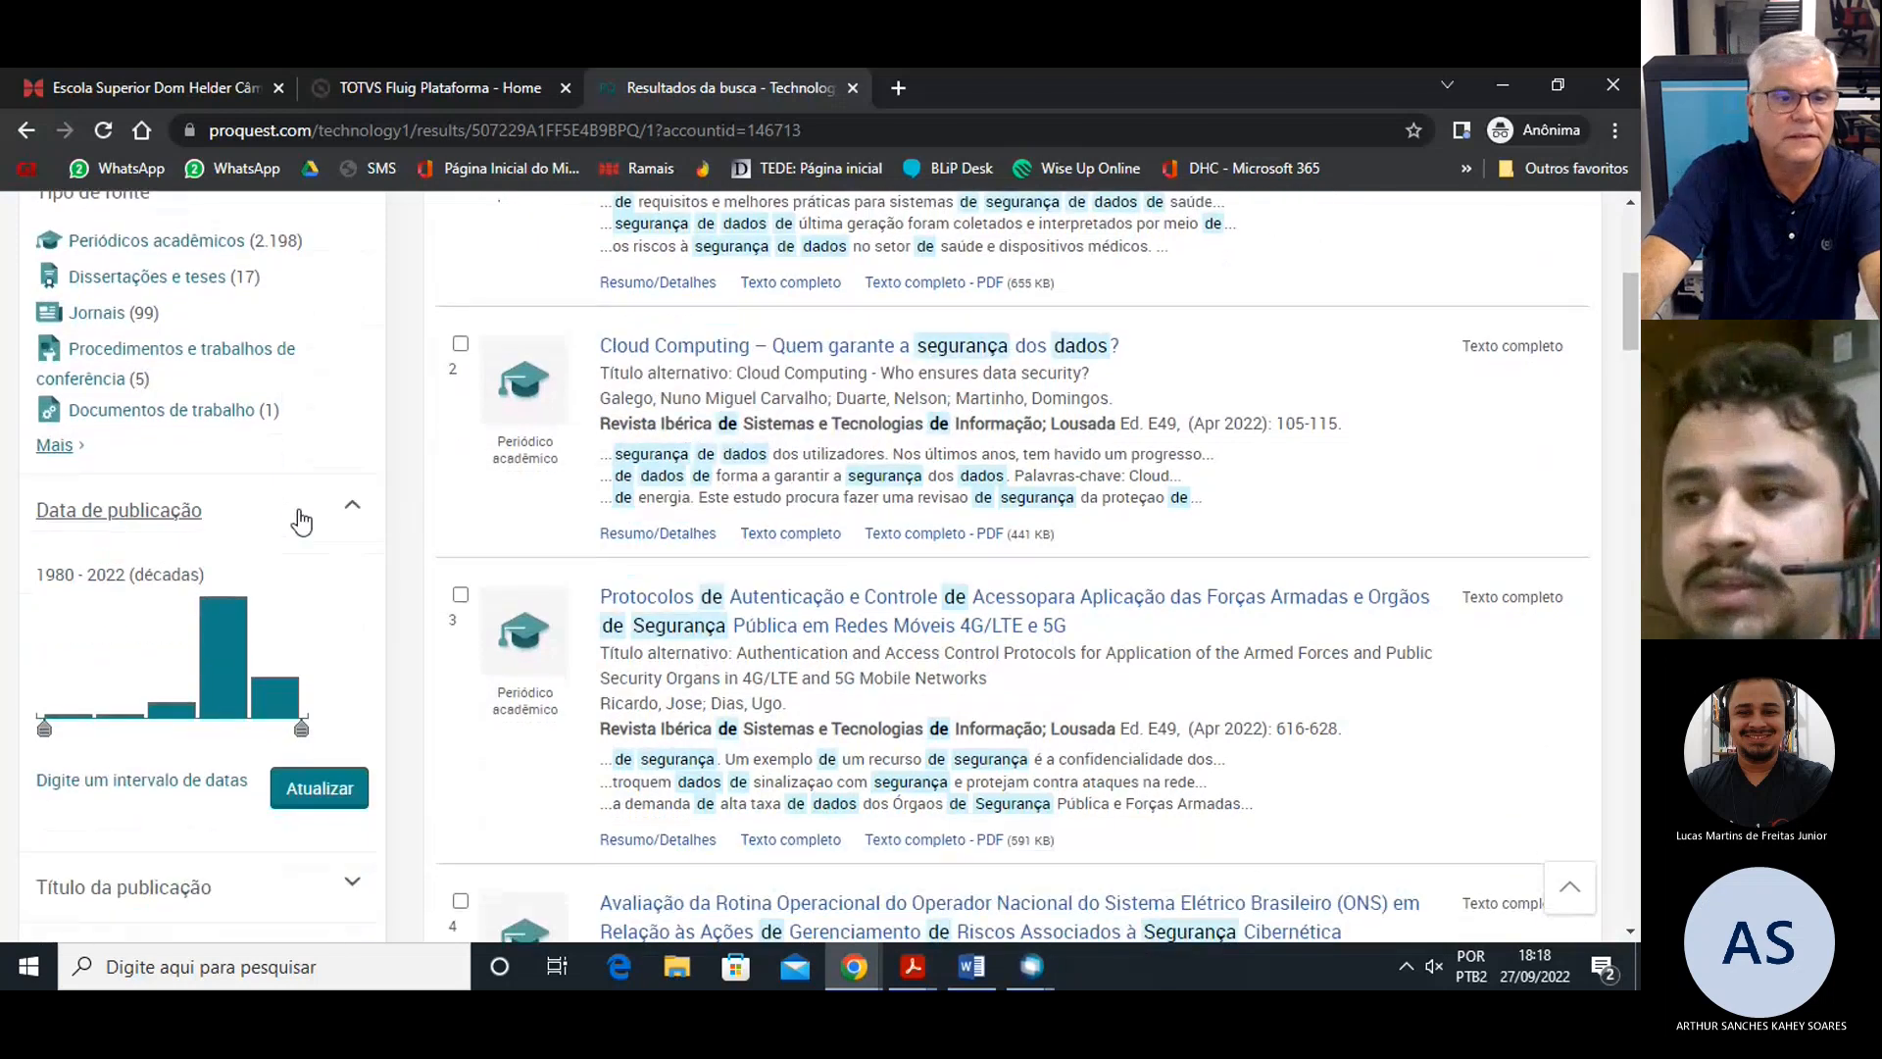
scroll(303, 520, up, 2)
scroll(304, 515, up, 2)
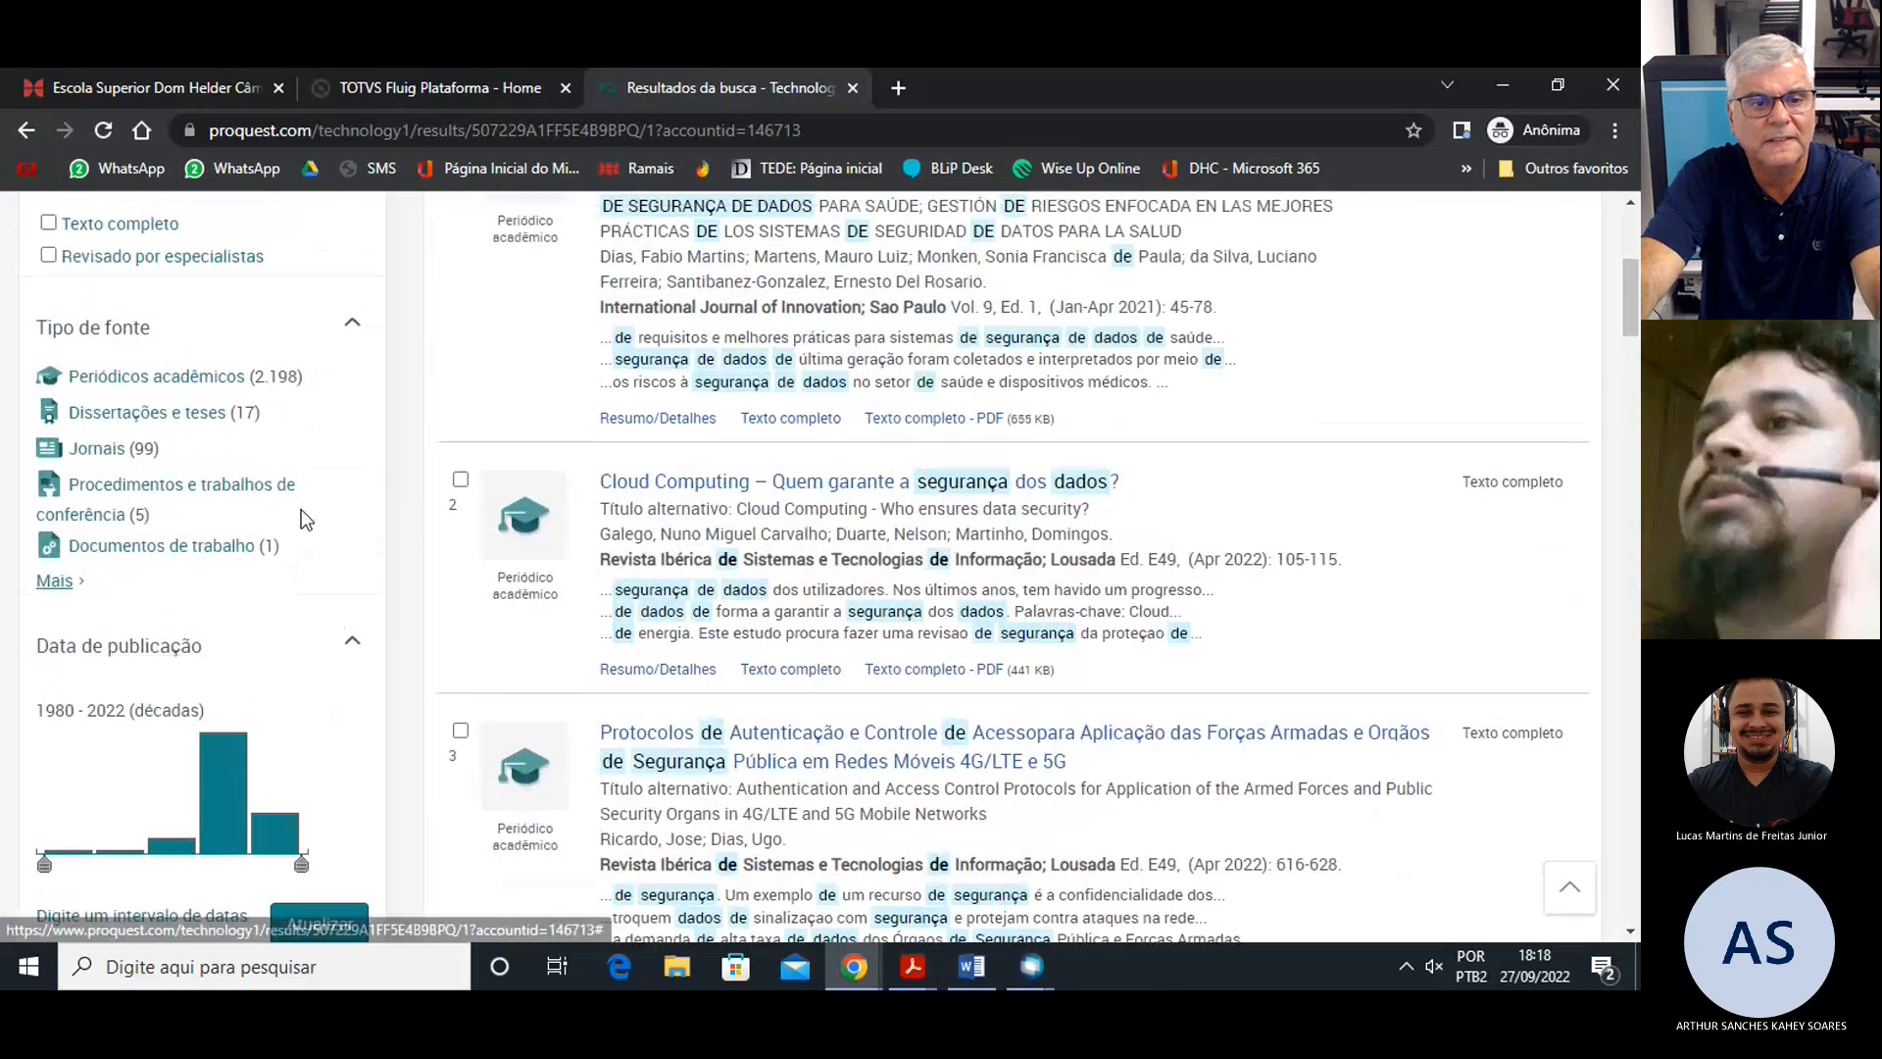
drag(110, 279, 25, 289)
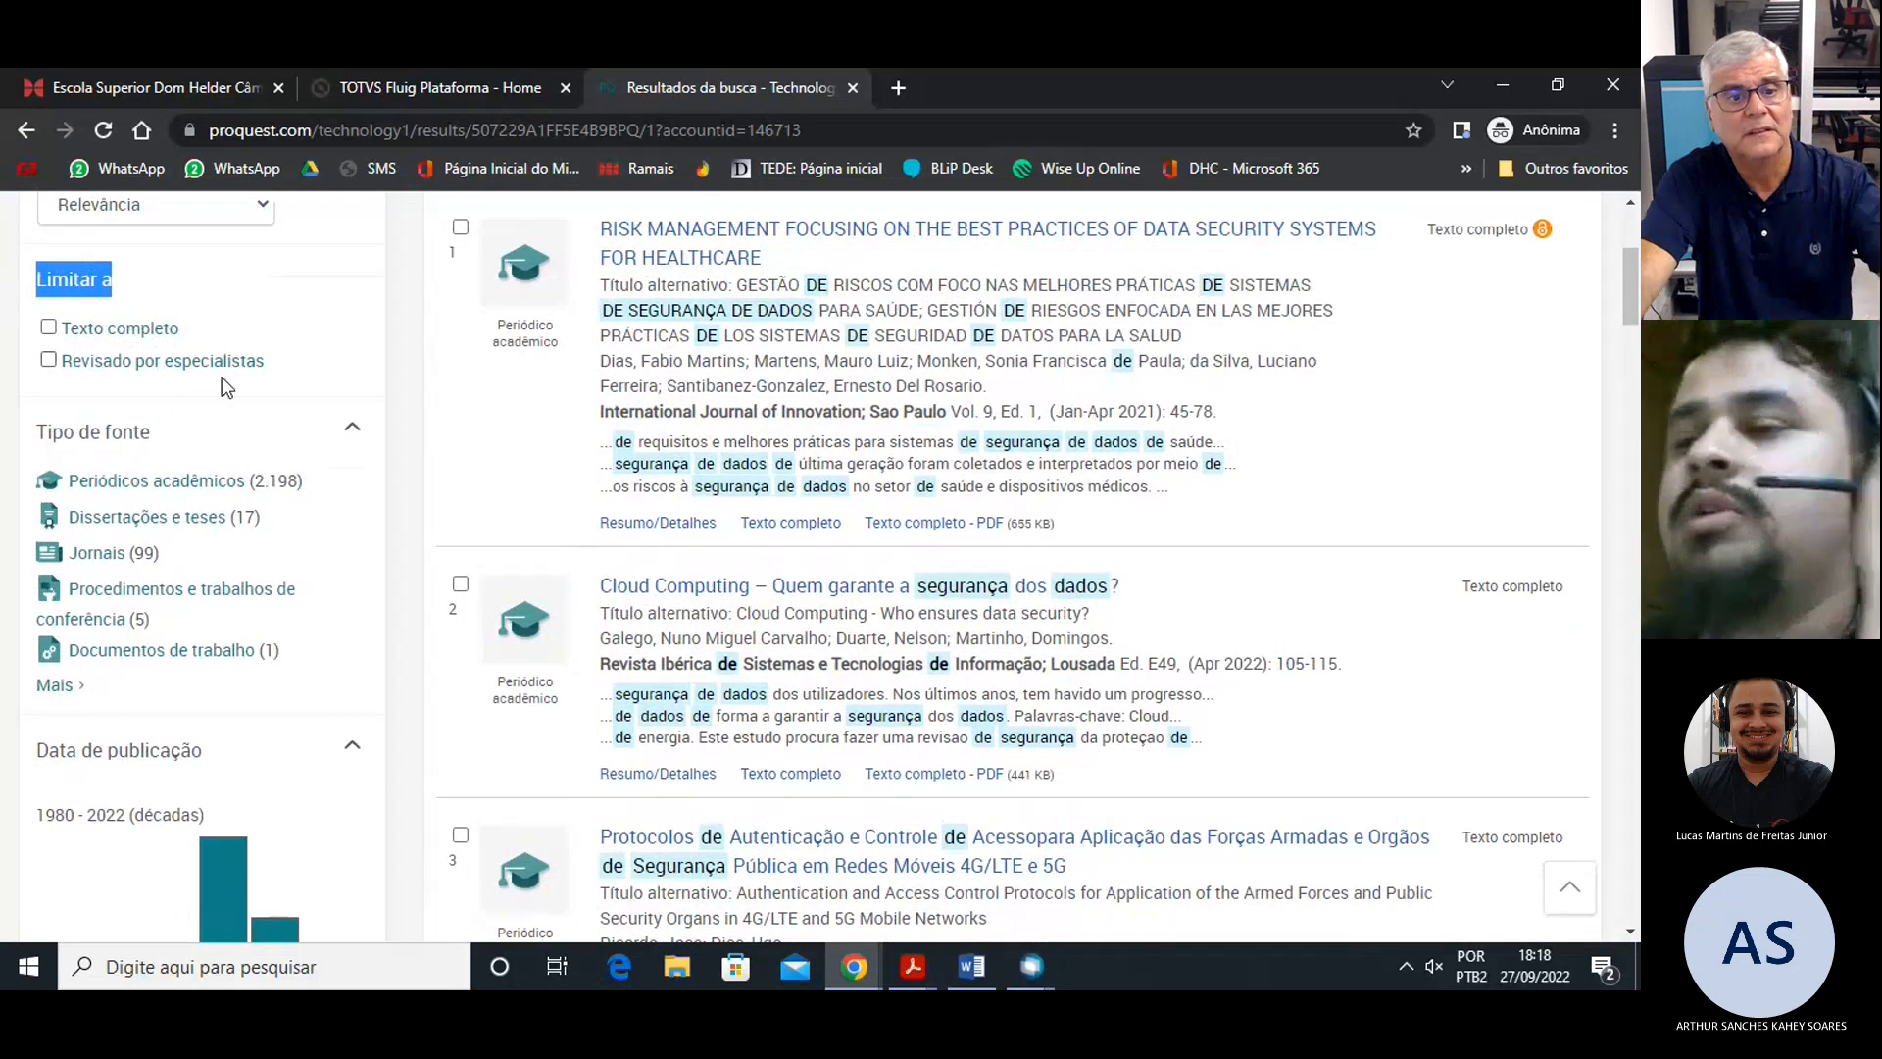
scroll(261, 369, down, 1)
scroll(261, 368, down, 2)
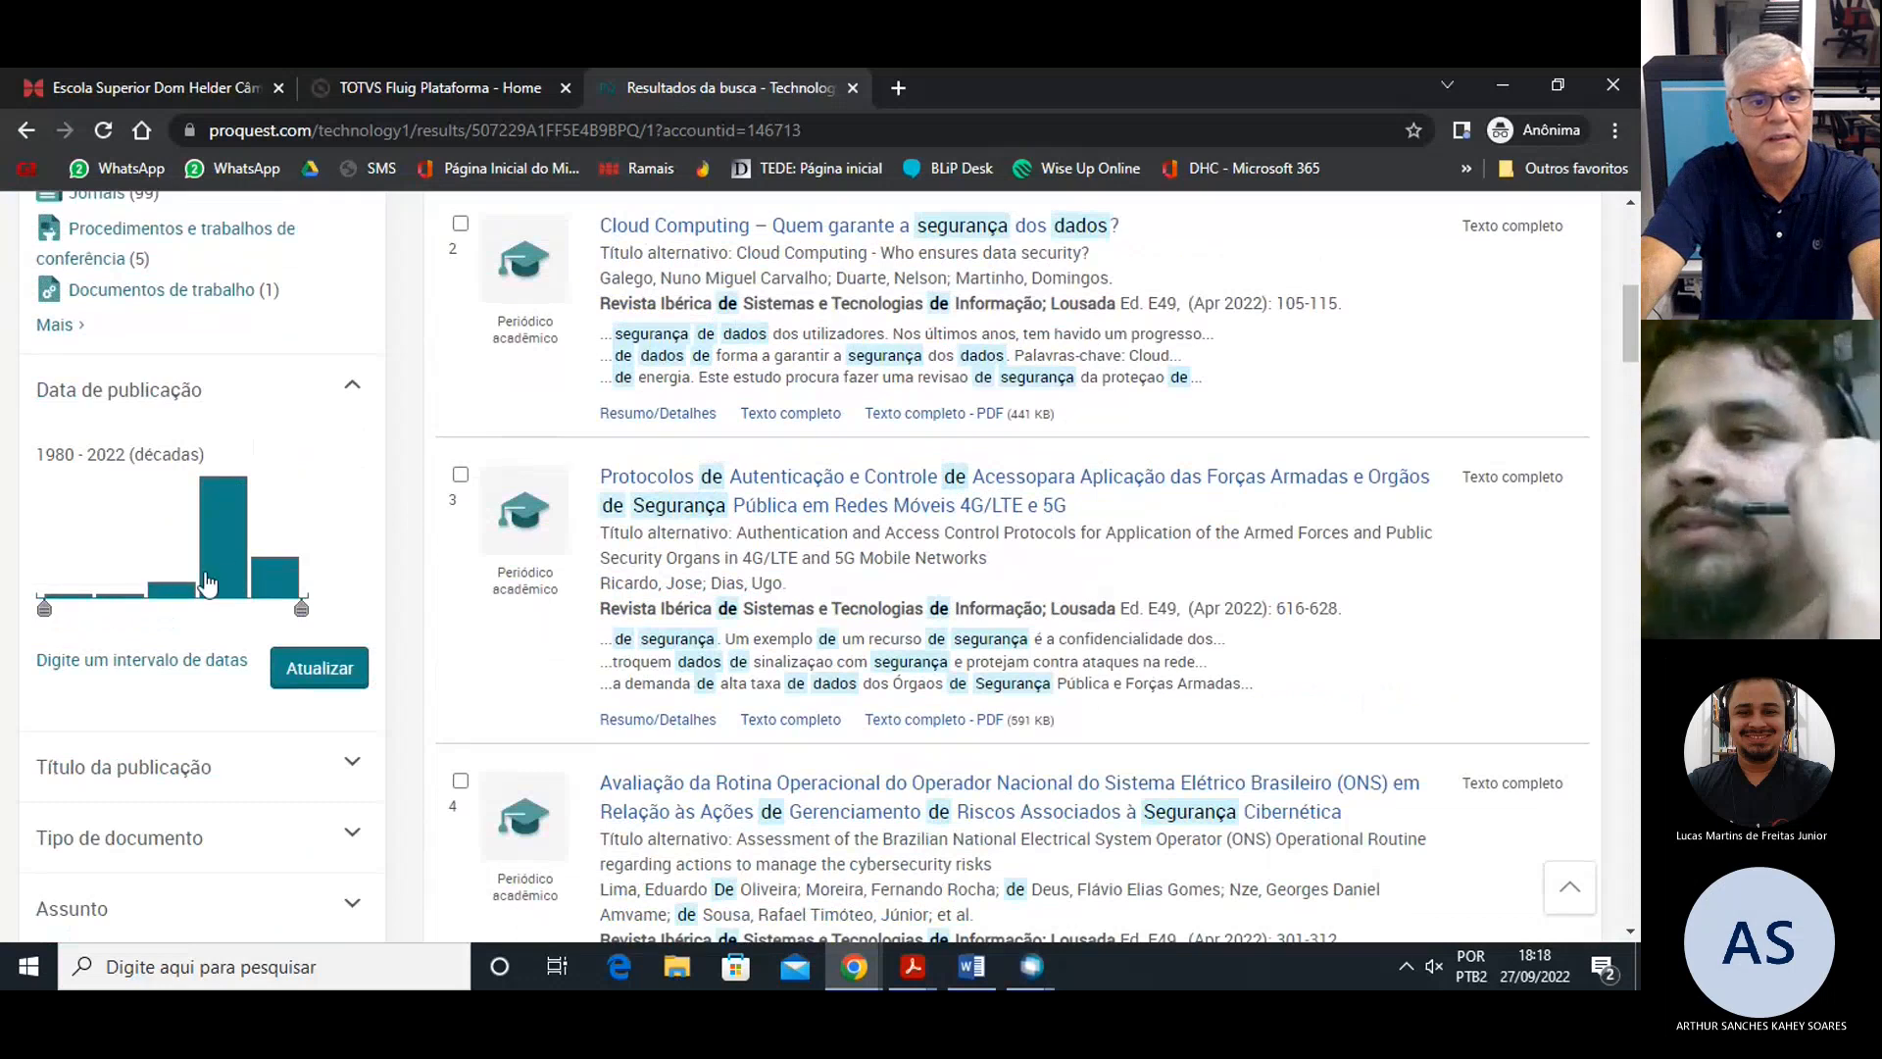
scroll(216, 579, down, 2)
scroll(216, 570, up, 1)
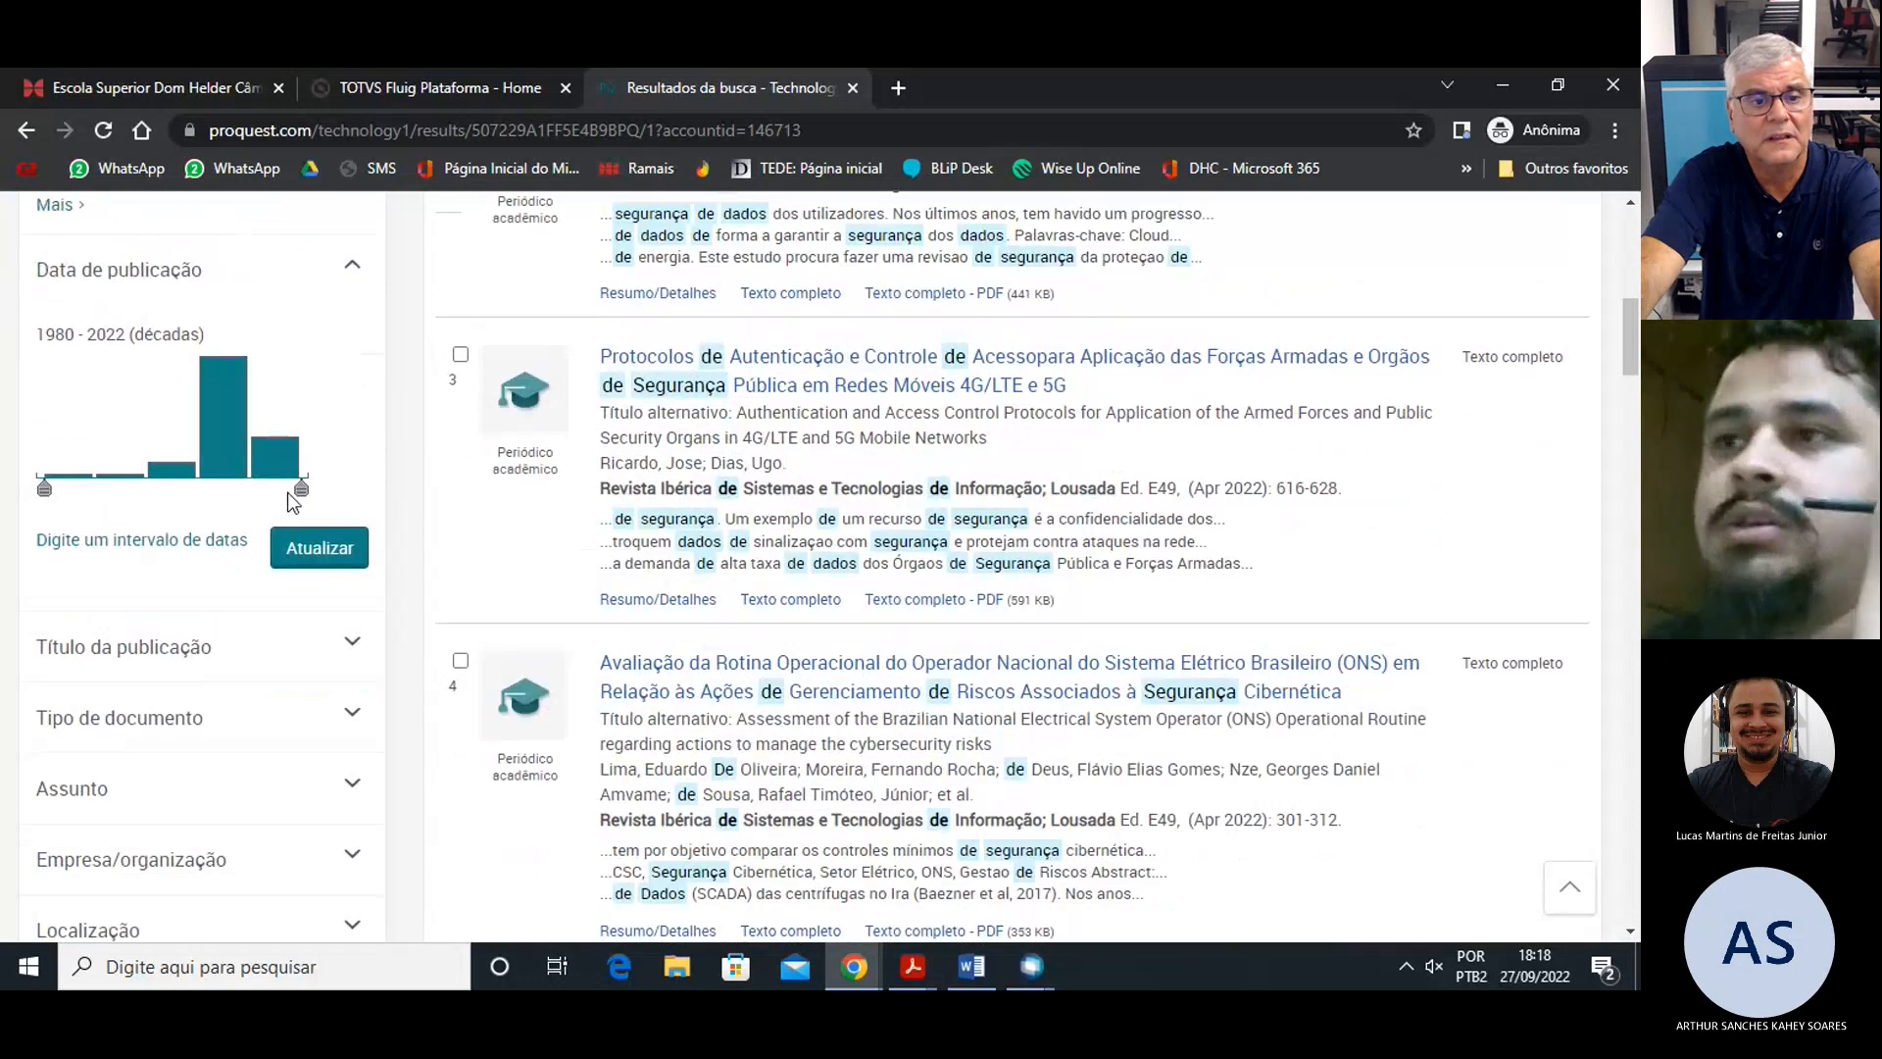
Filter the search results by language to show only those in Português.
scroll(257, 495, down, 3)
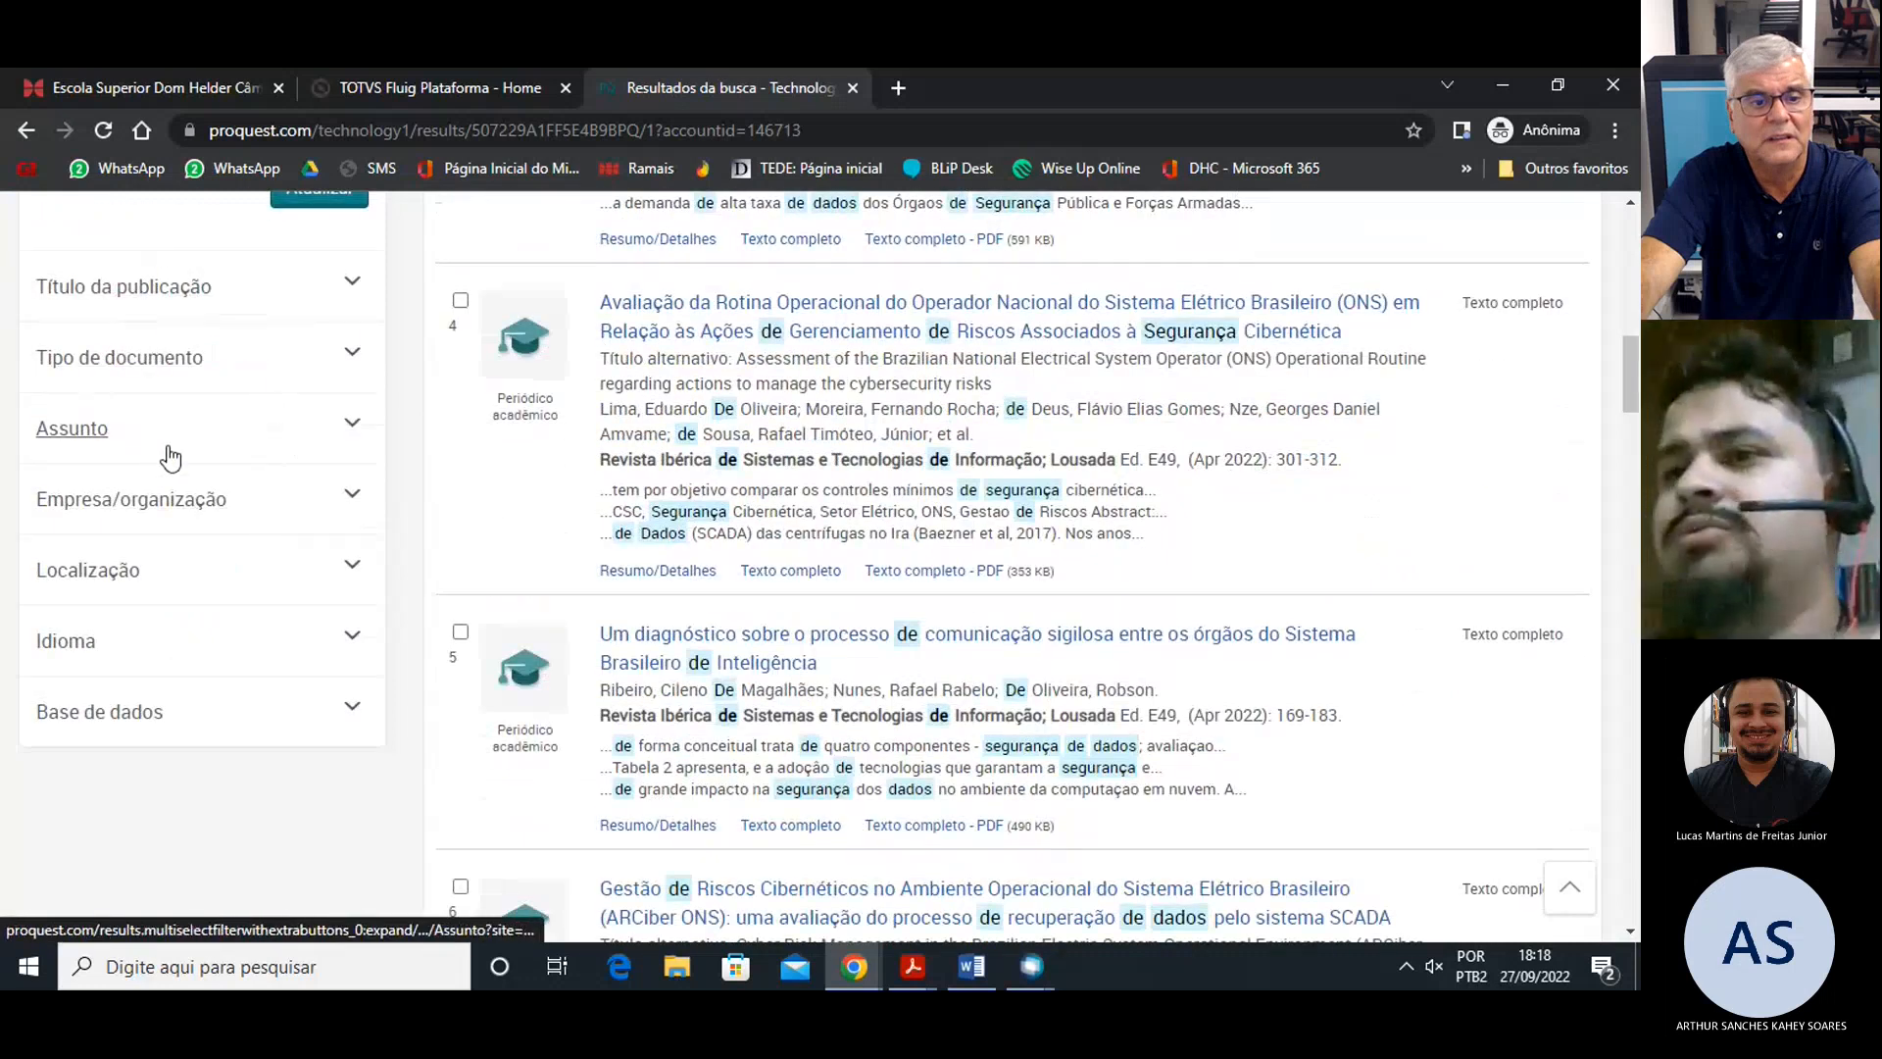
scroll(186, 491, down, 1)
click(157, 544)
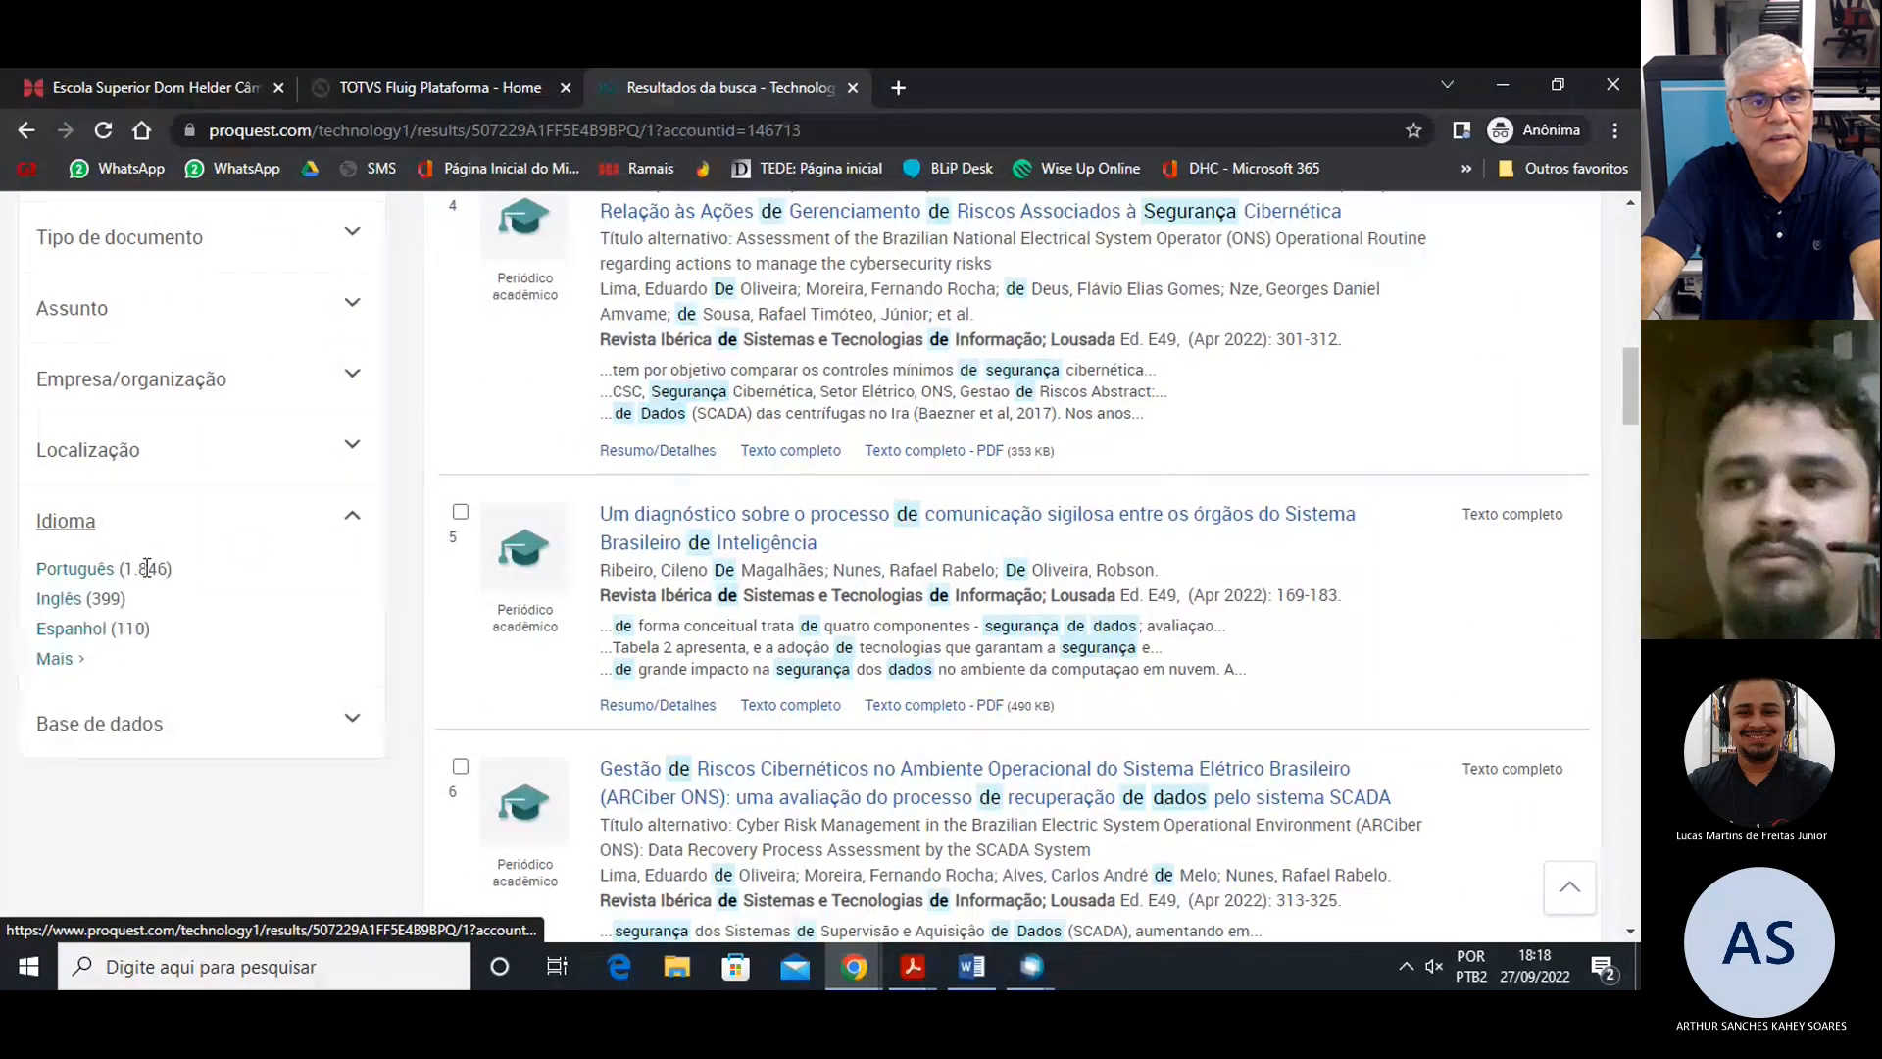
click(69, 579)
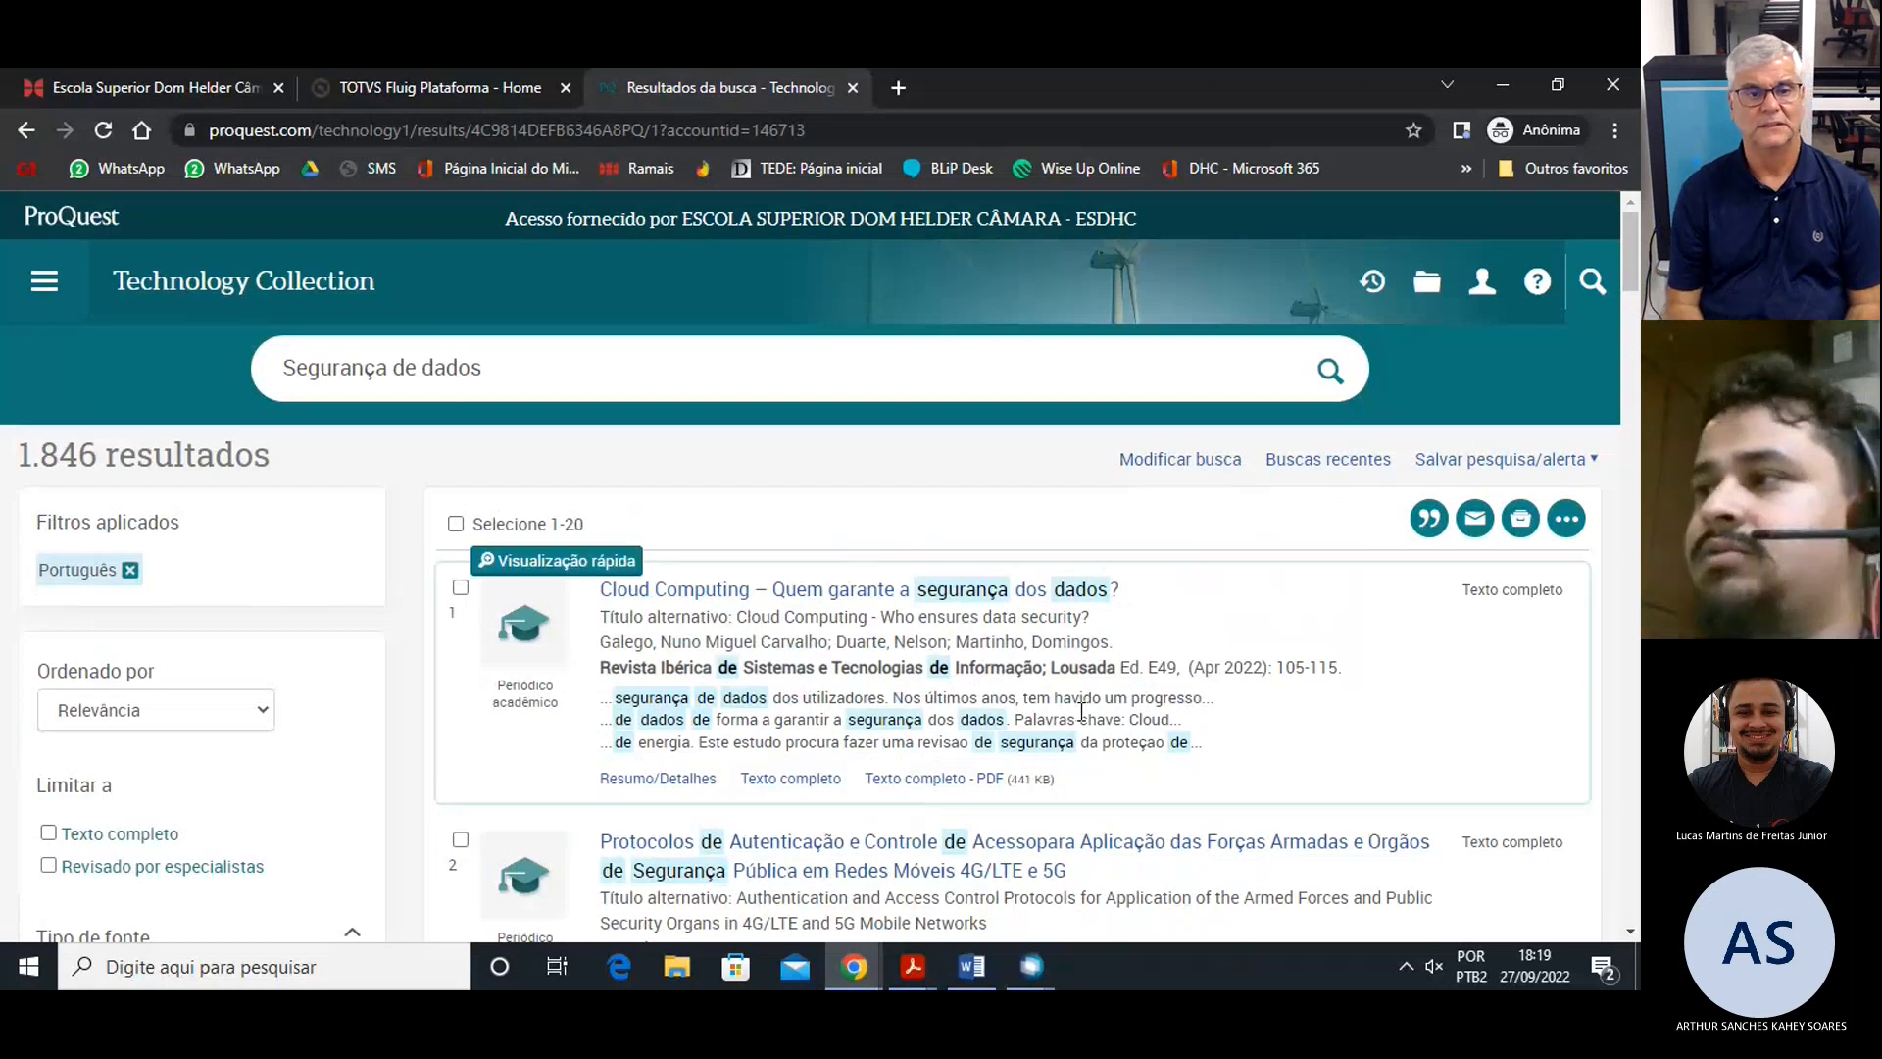
Extend the search query to Segurança de dados AND backup.
click(629, 371)
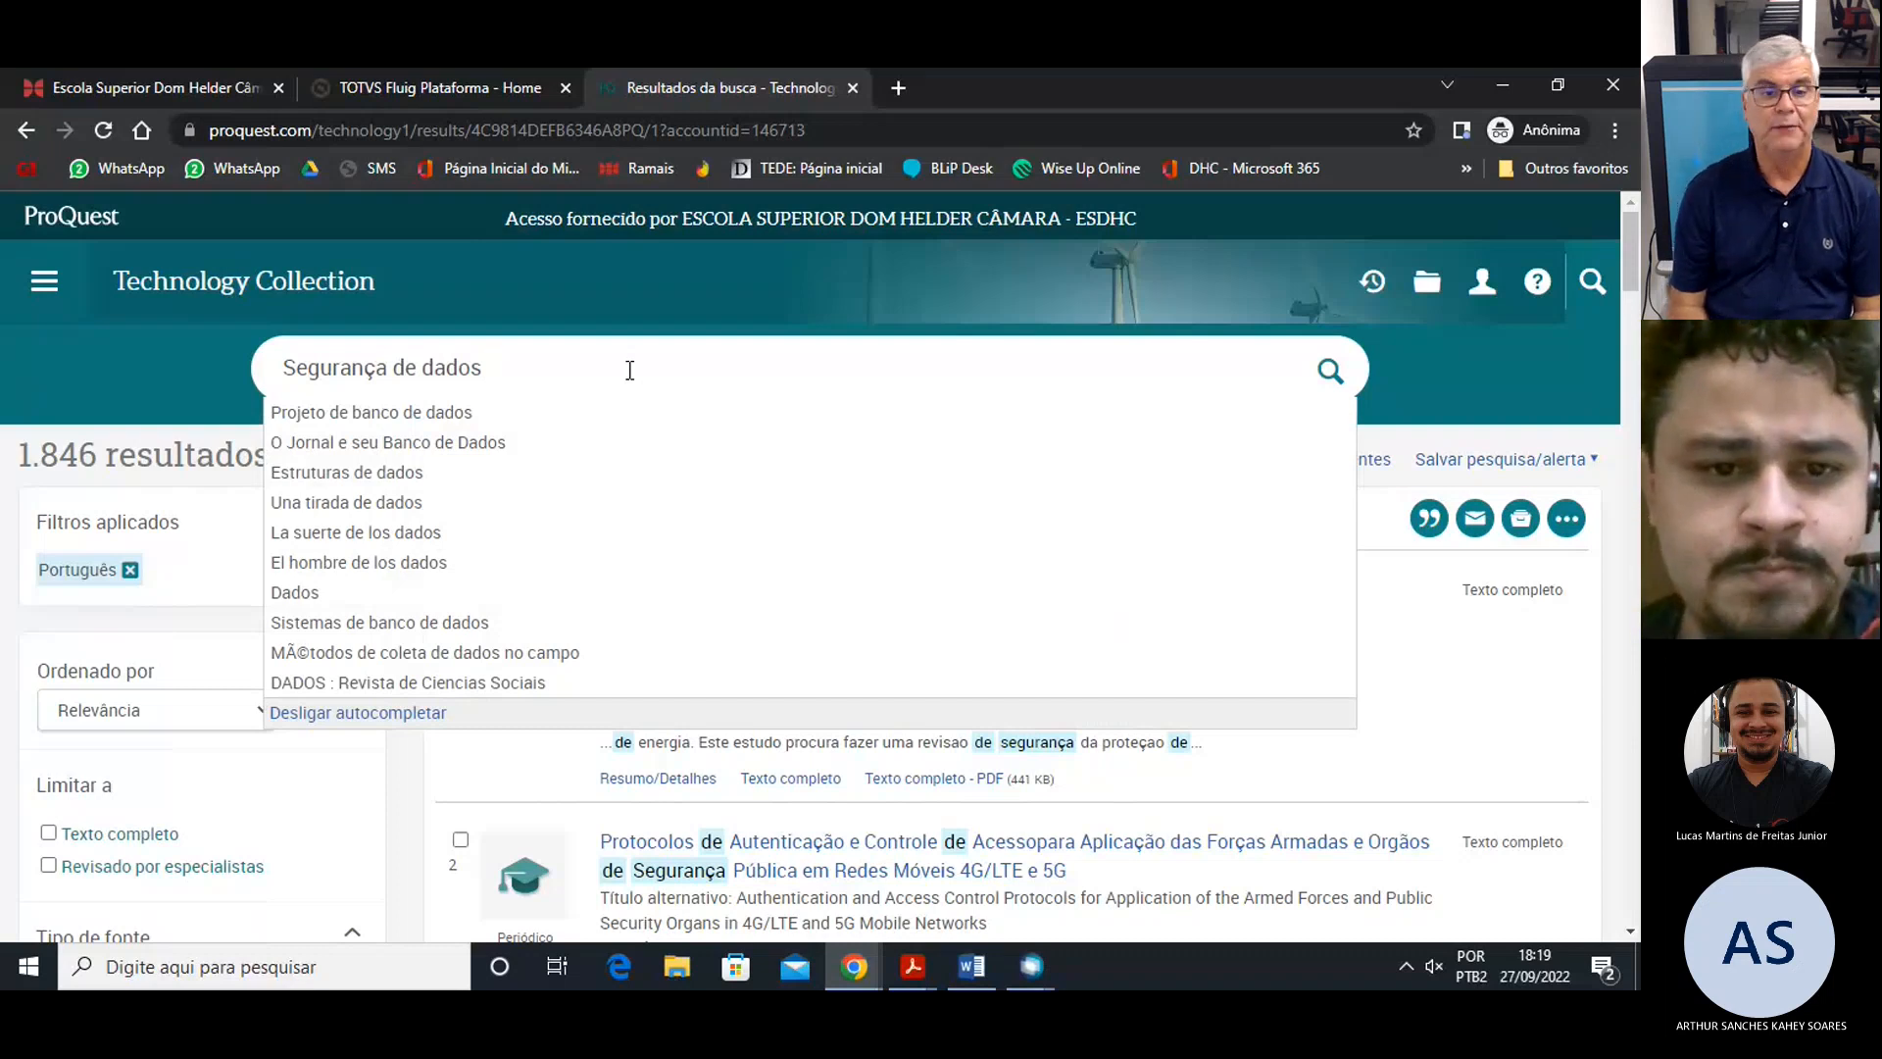
text(A)
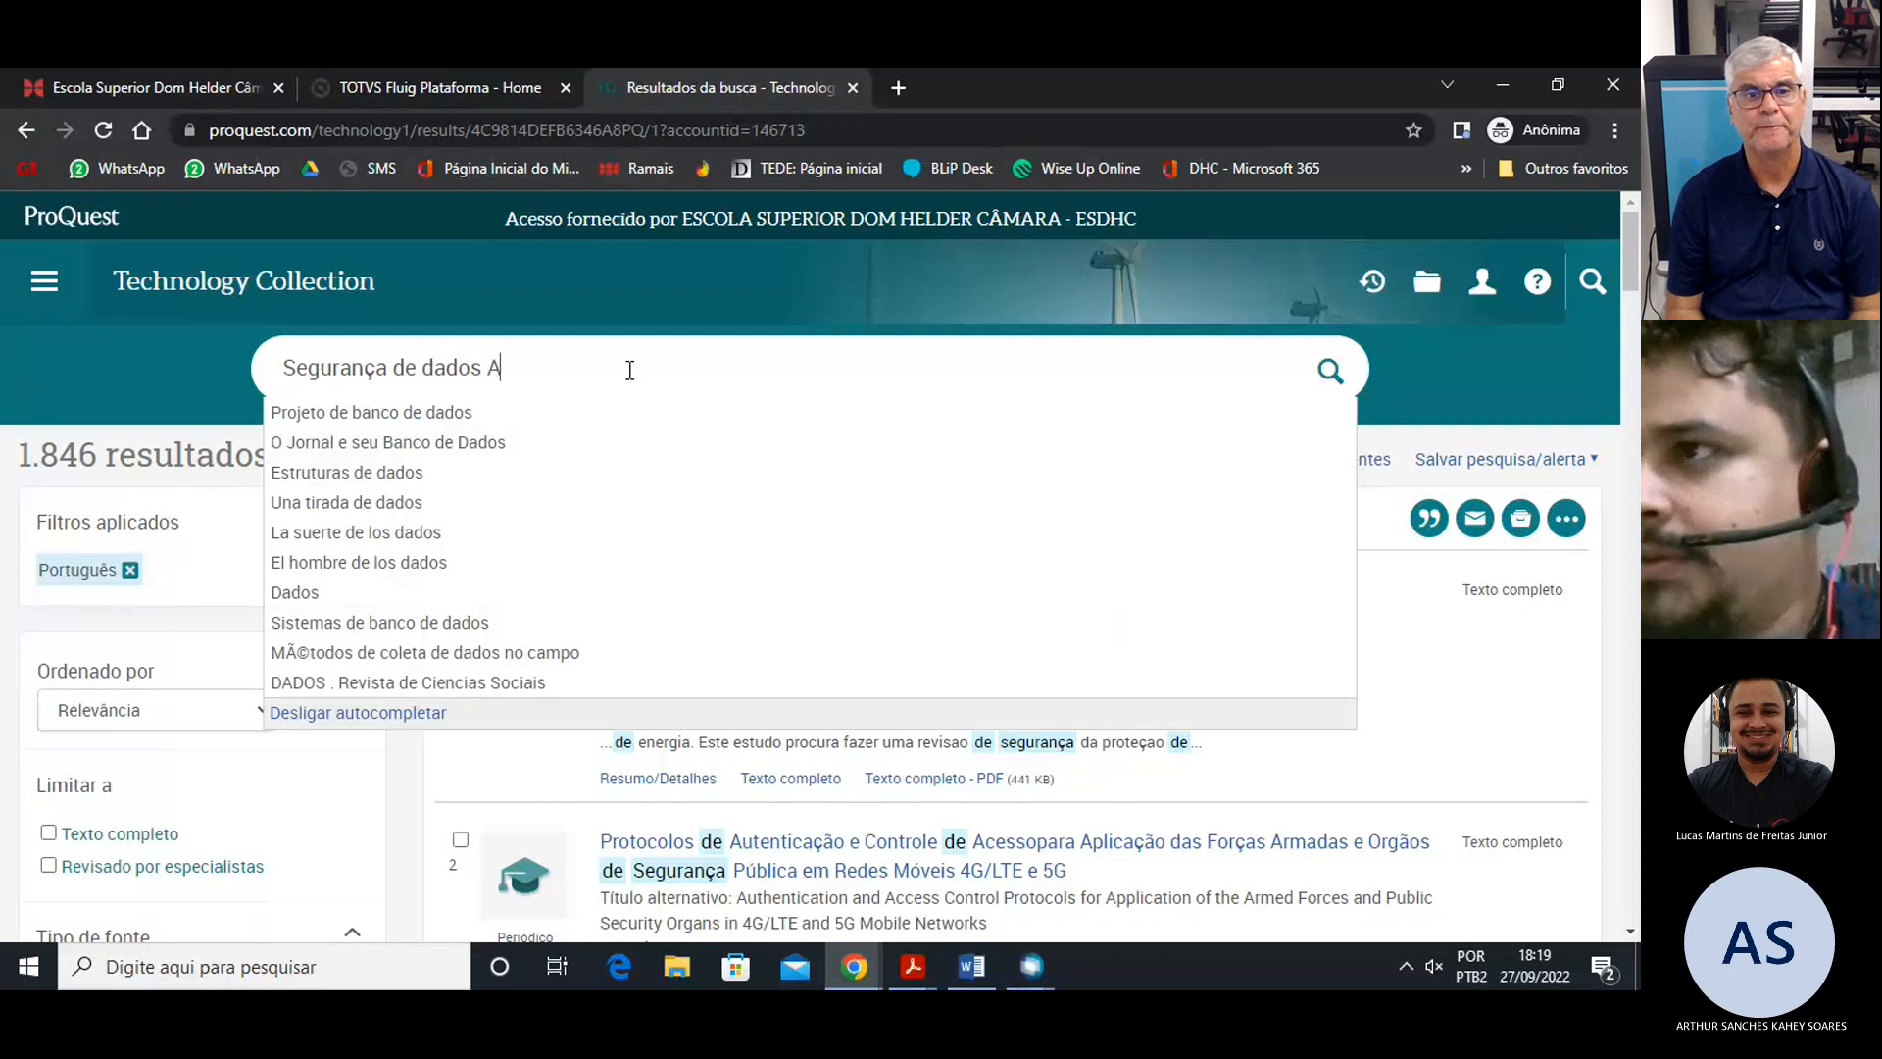
text(ND beckup)
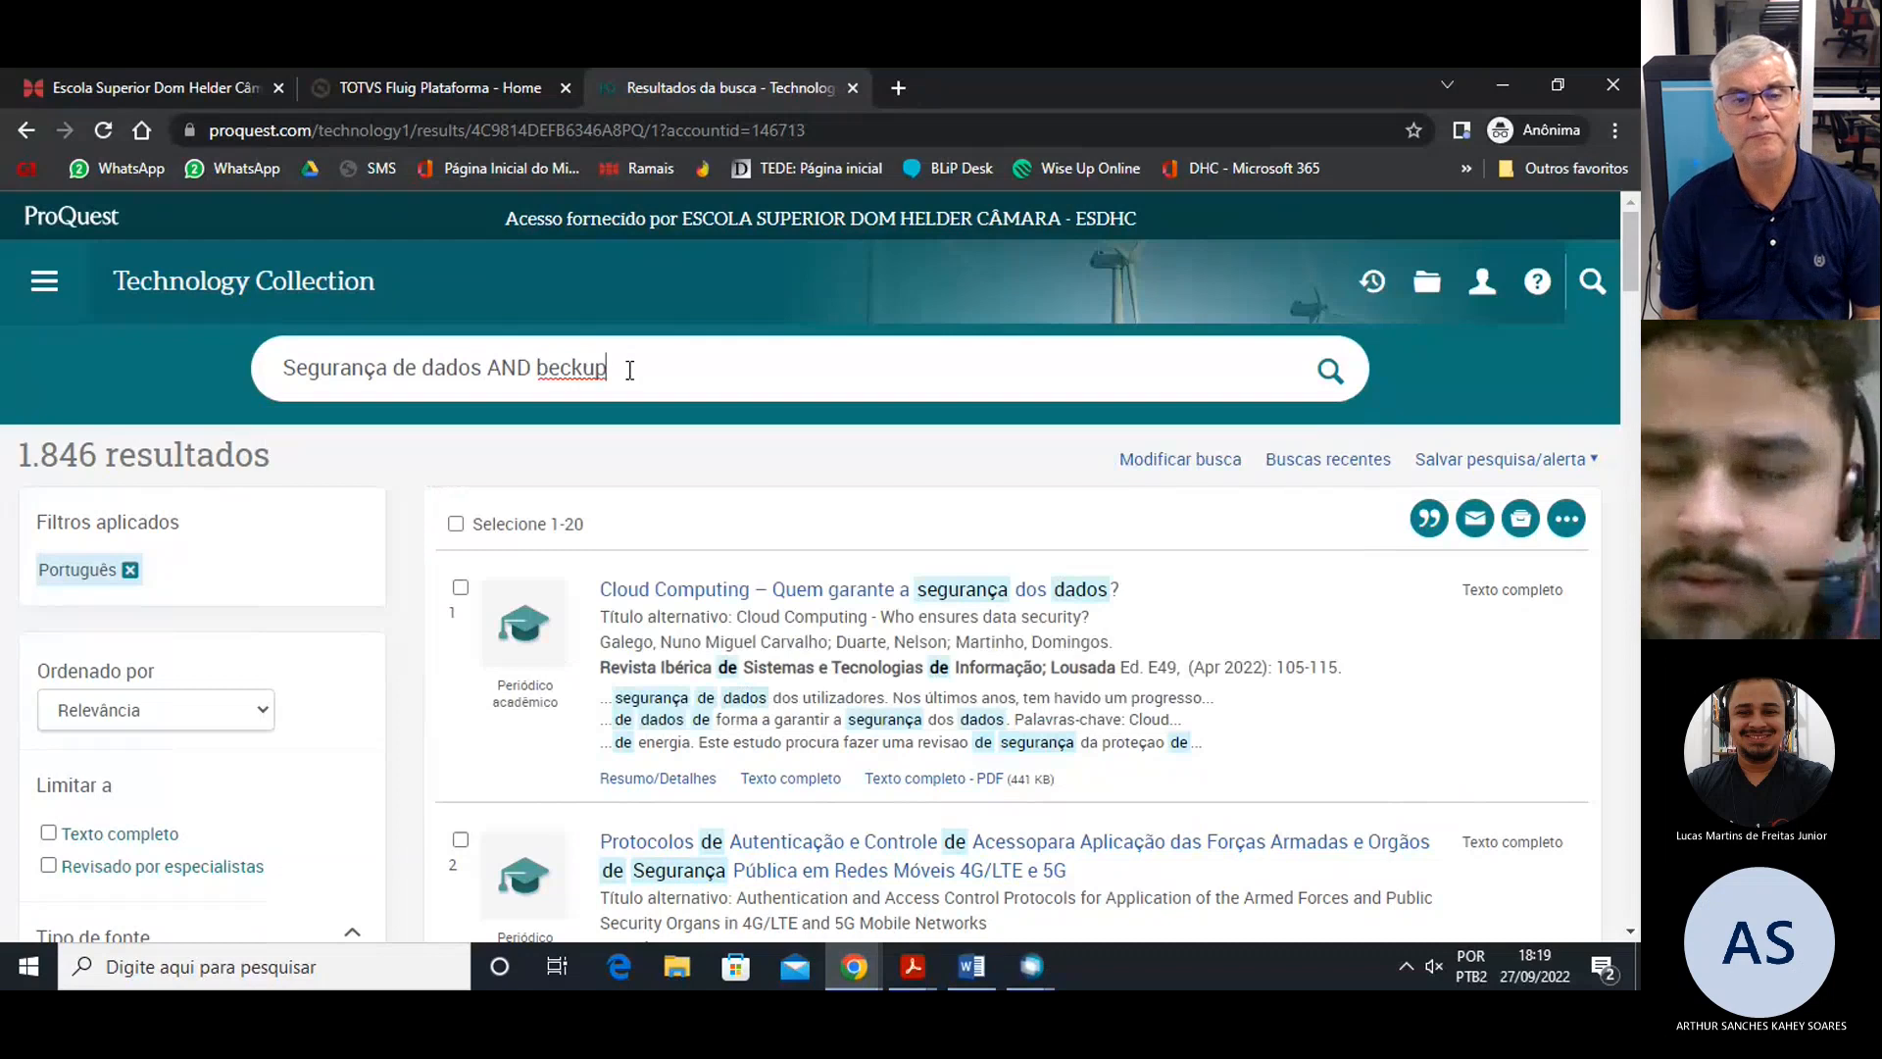
key(BackSpace)
key(BackSpace)
key(BackSpace)
key(BackSpace)
key(BackSpace)
text(ac)
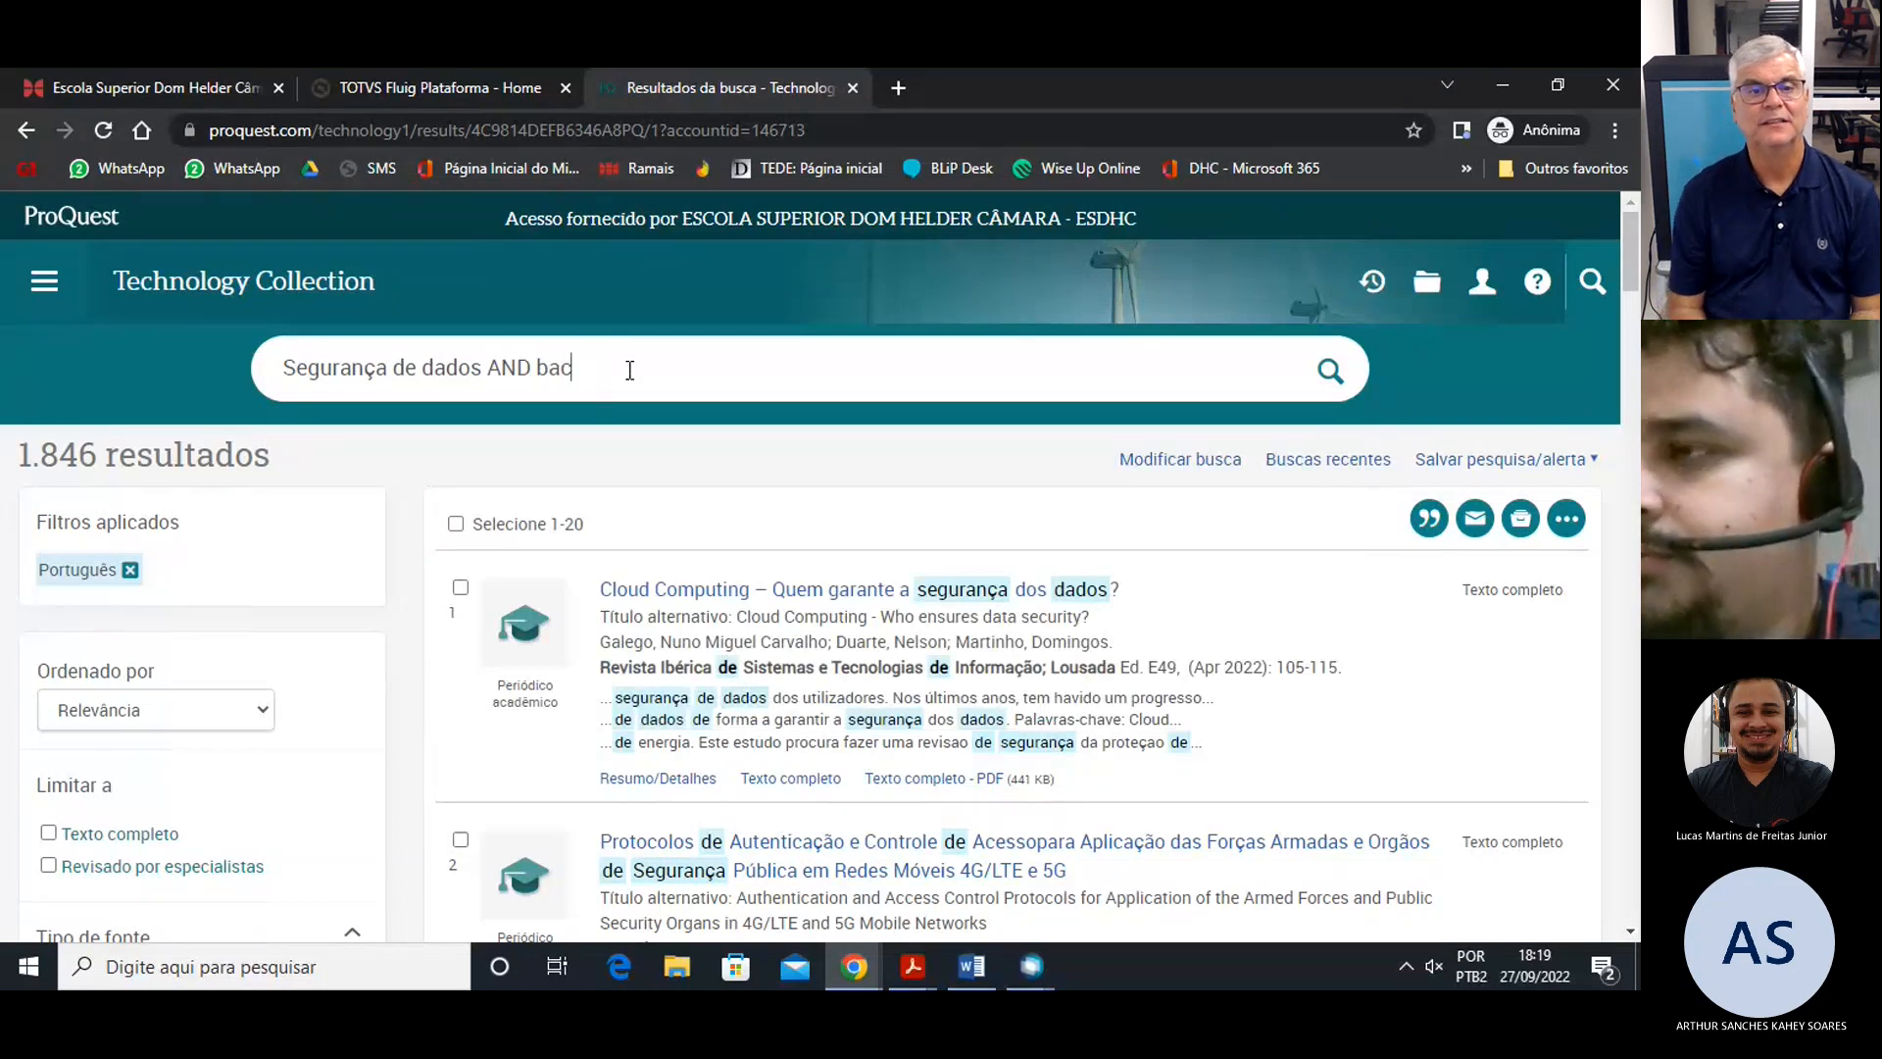
text(kup)
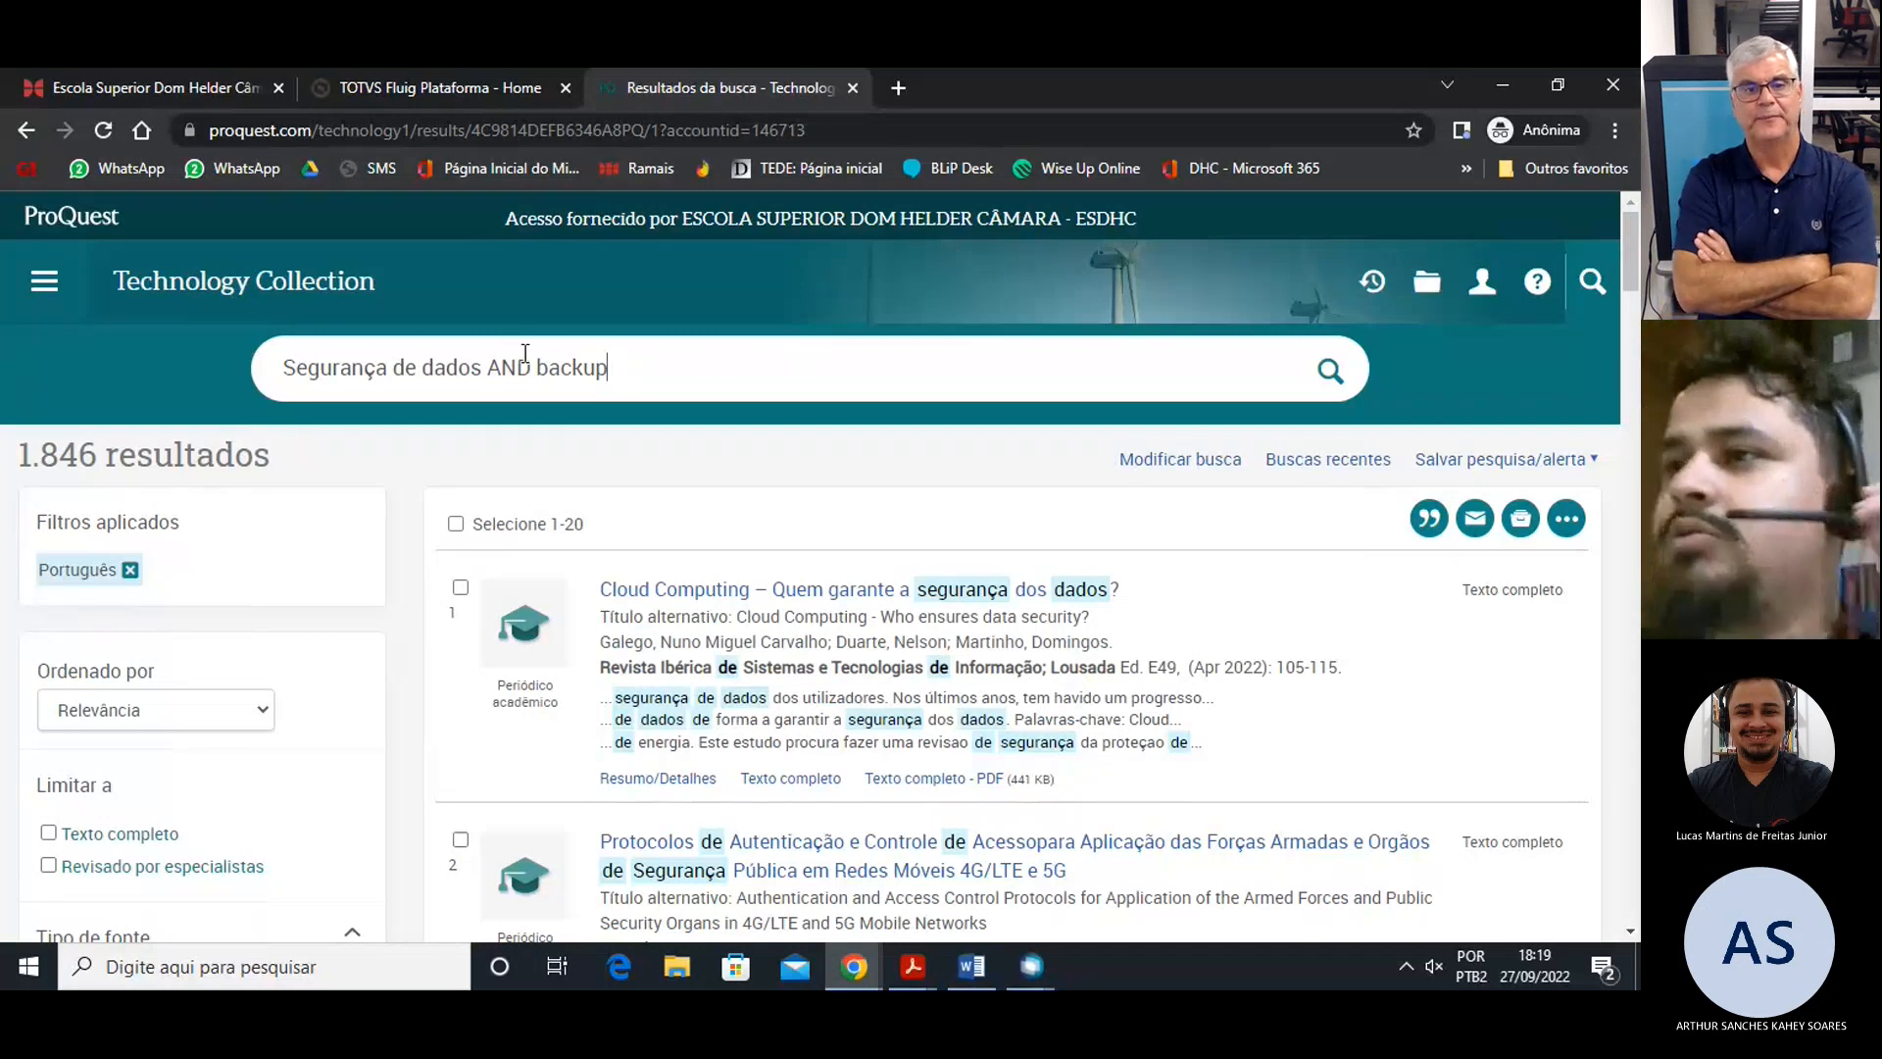
Search Google Images for "operador booleano" in a new browser tab and open the UFPB diagram of AND, OR and NOT.
drag(530, 364, 488, 367)
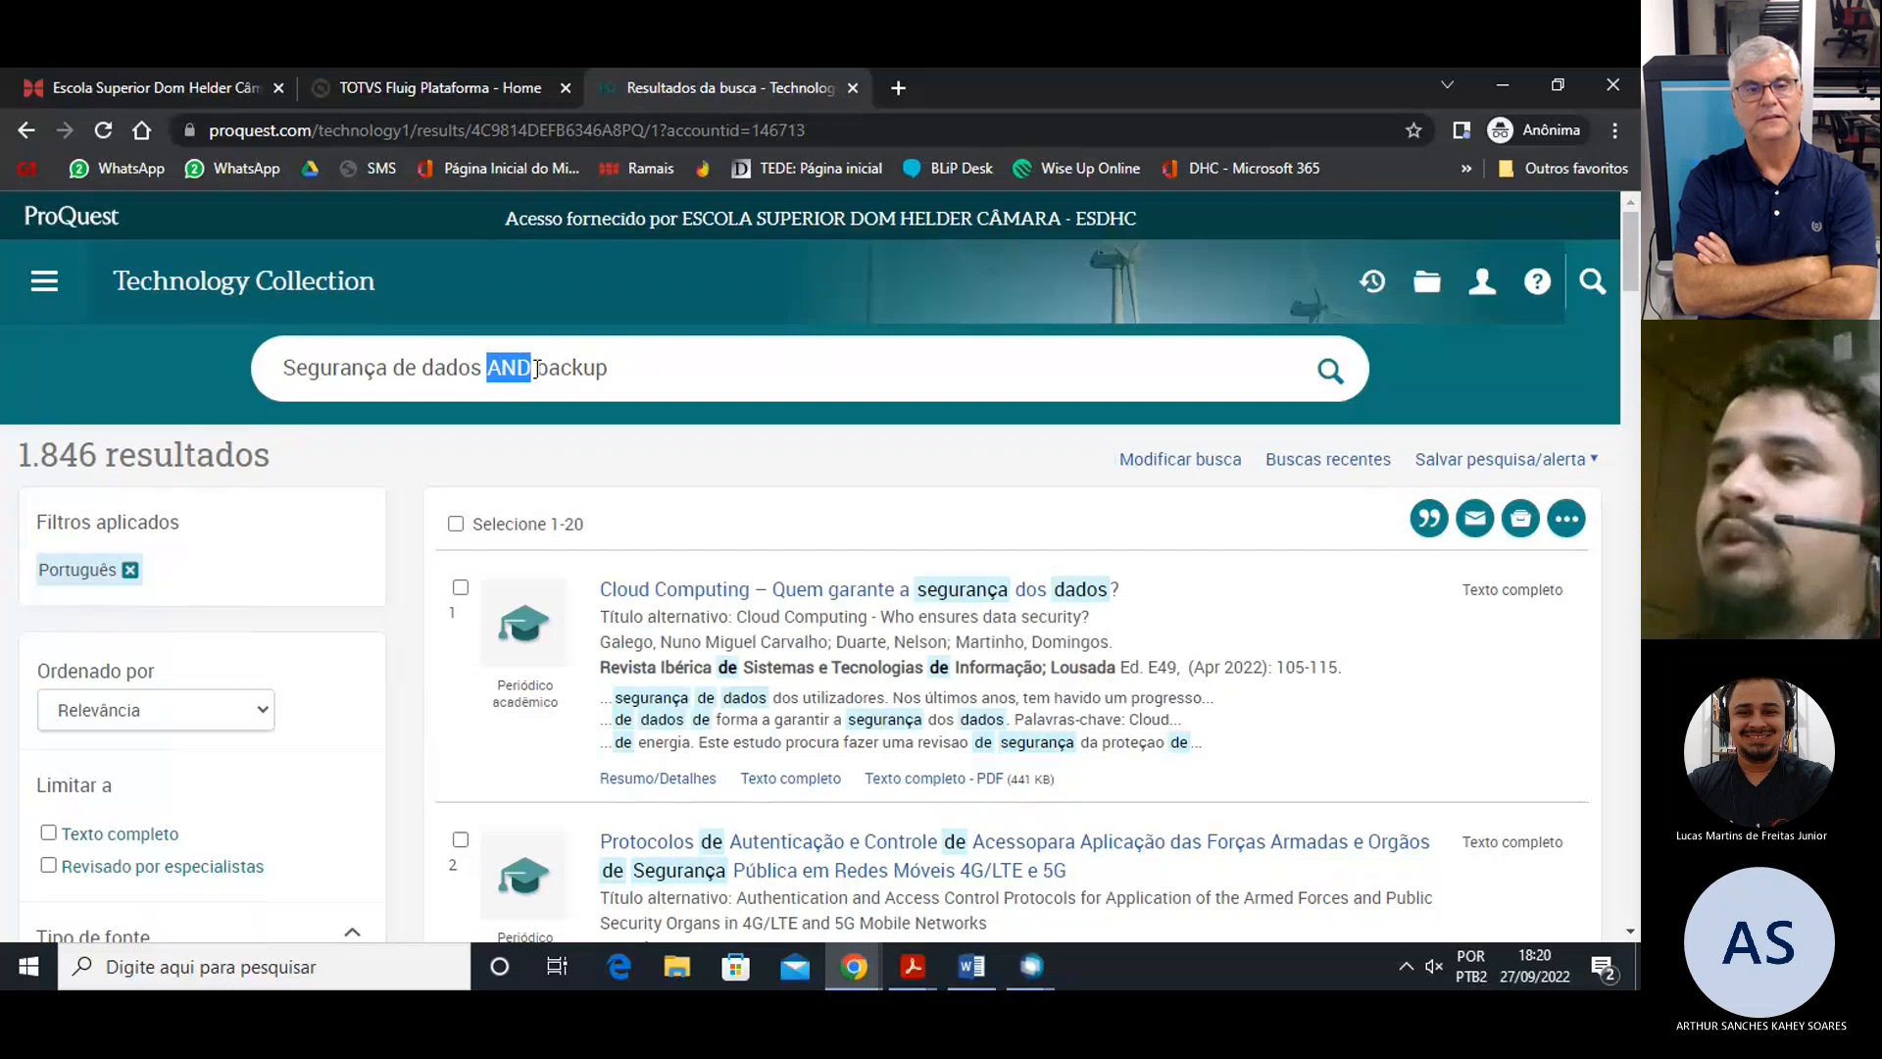
click(913, 87)
text(operado)
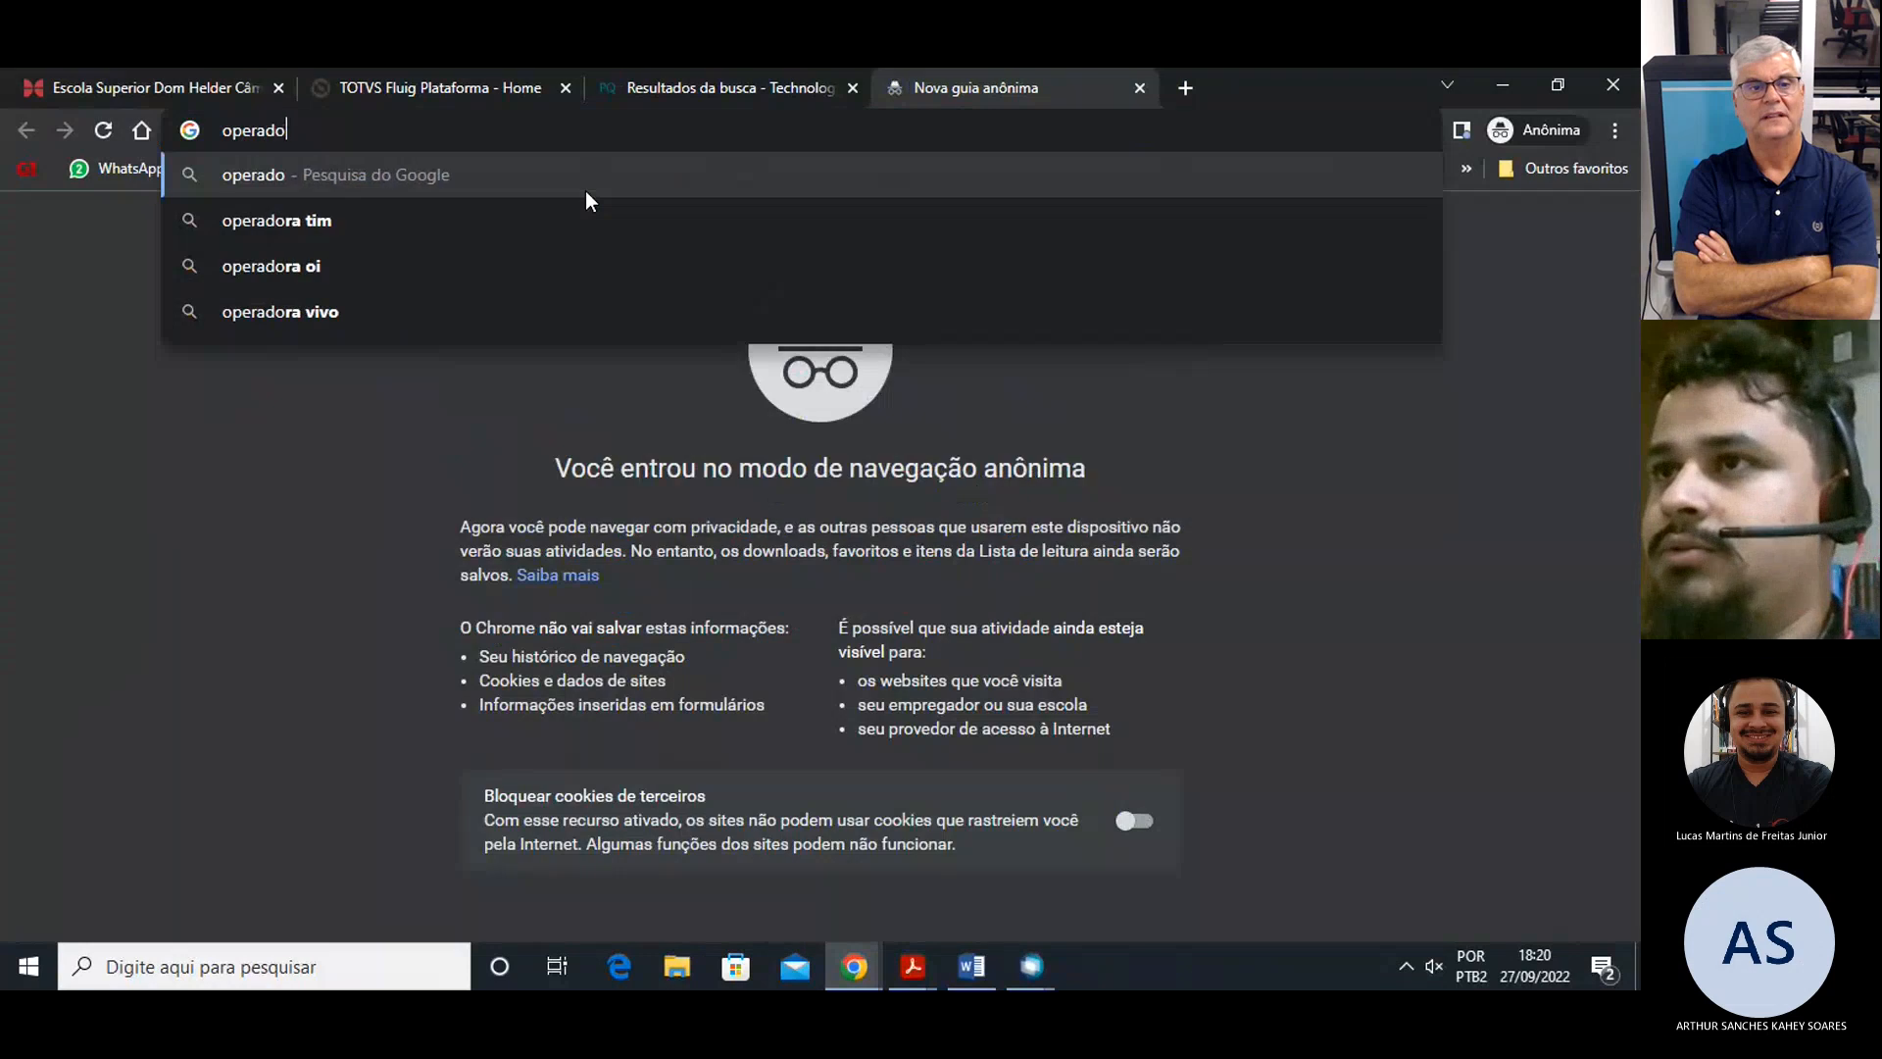
text(r boolea)
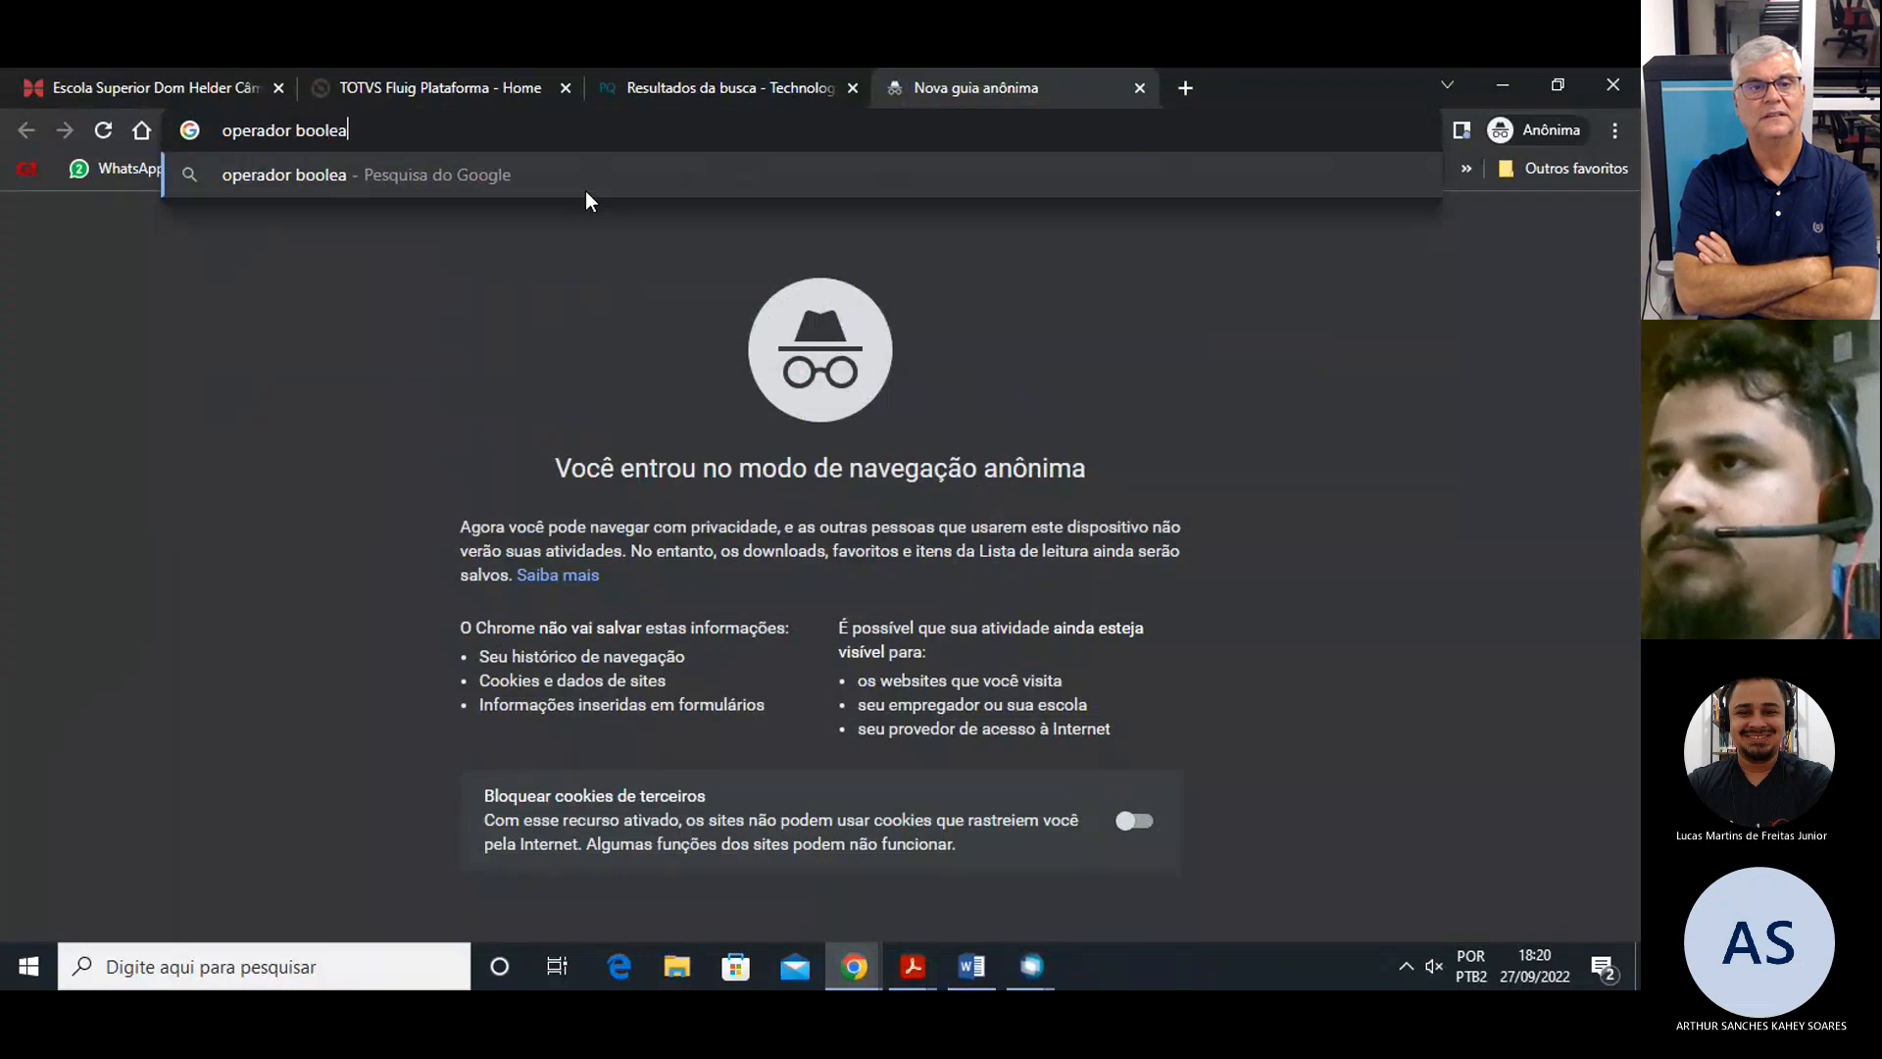
text(no)
key(Return)
click(381, 328)
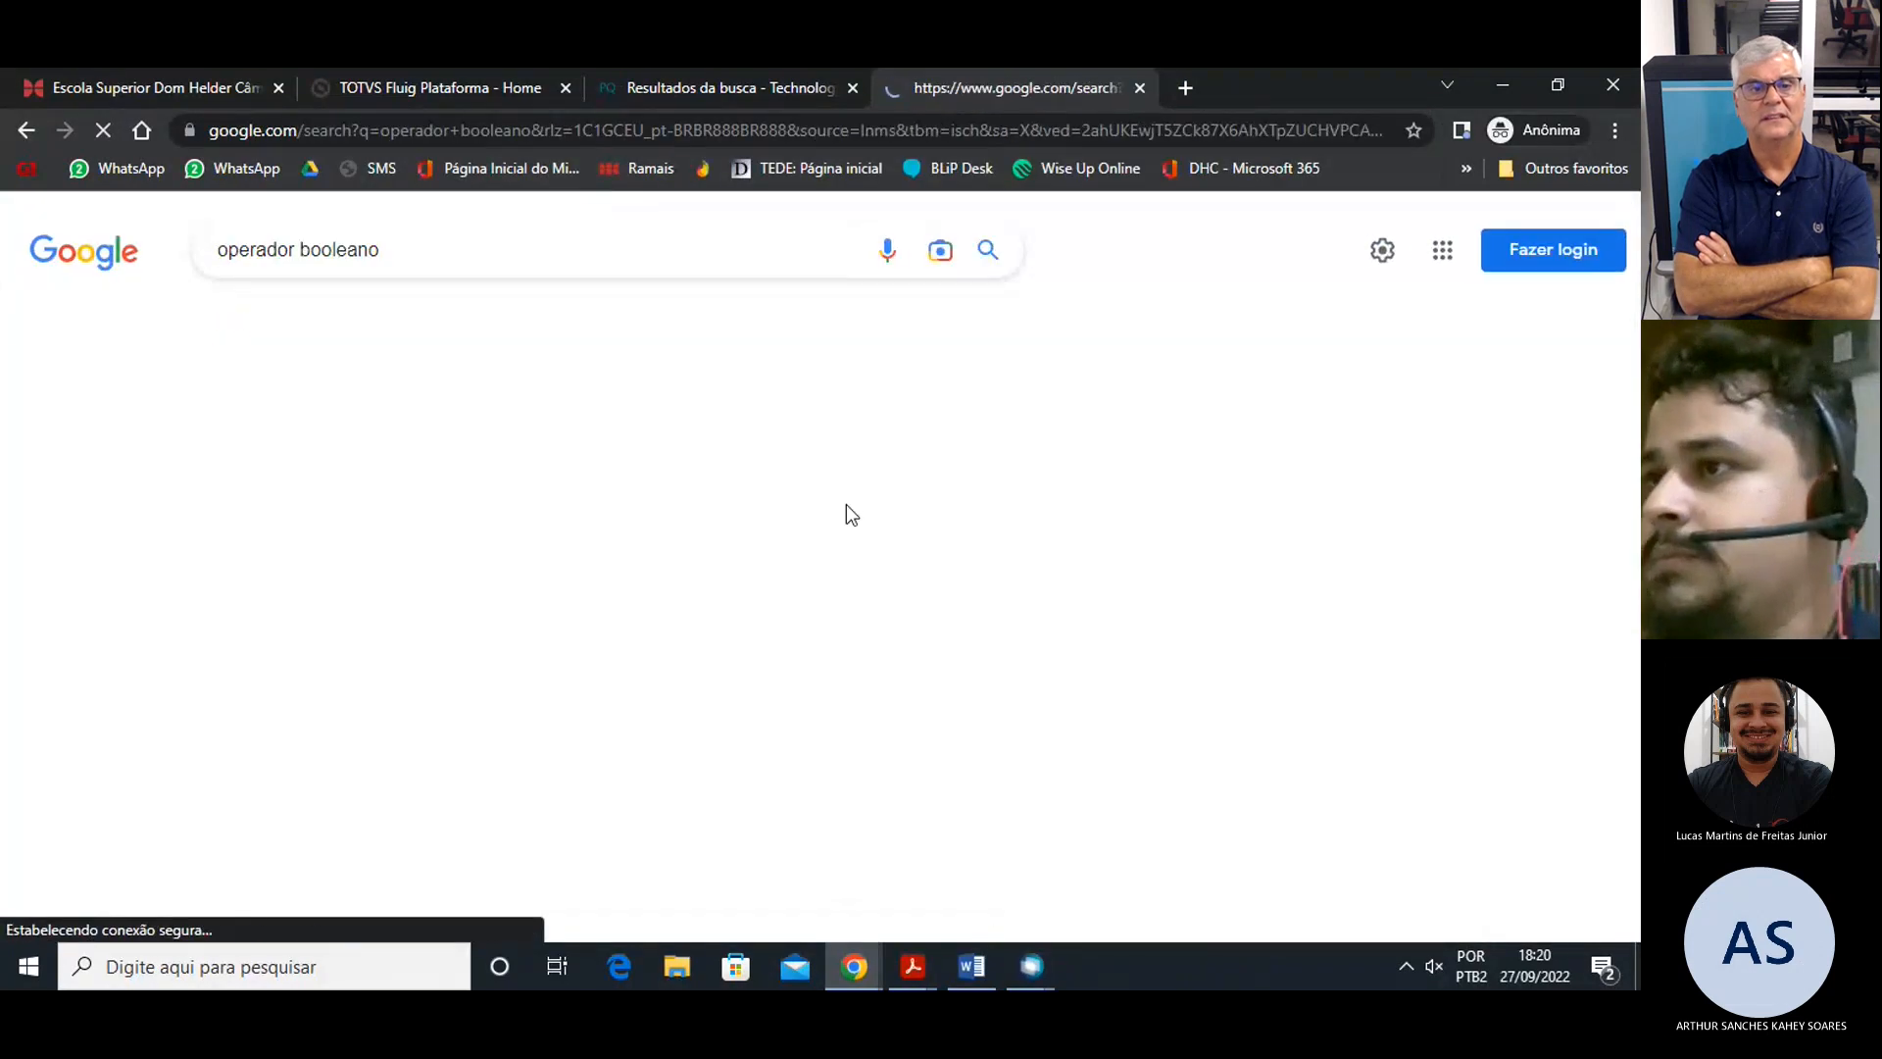
click(830, 569)
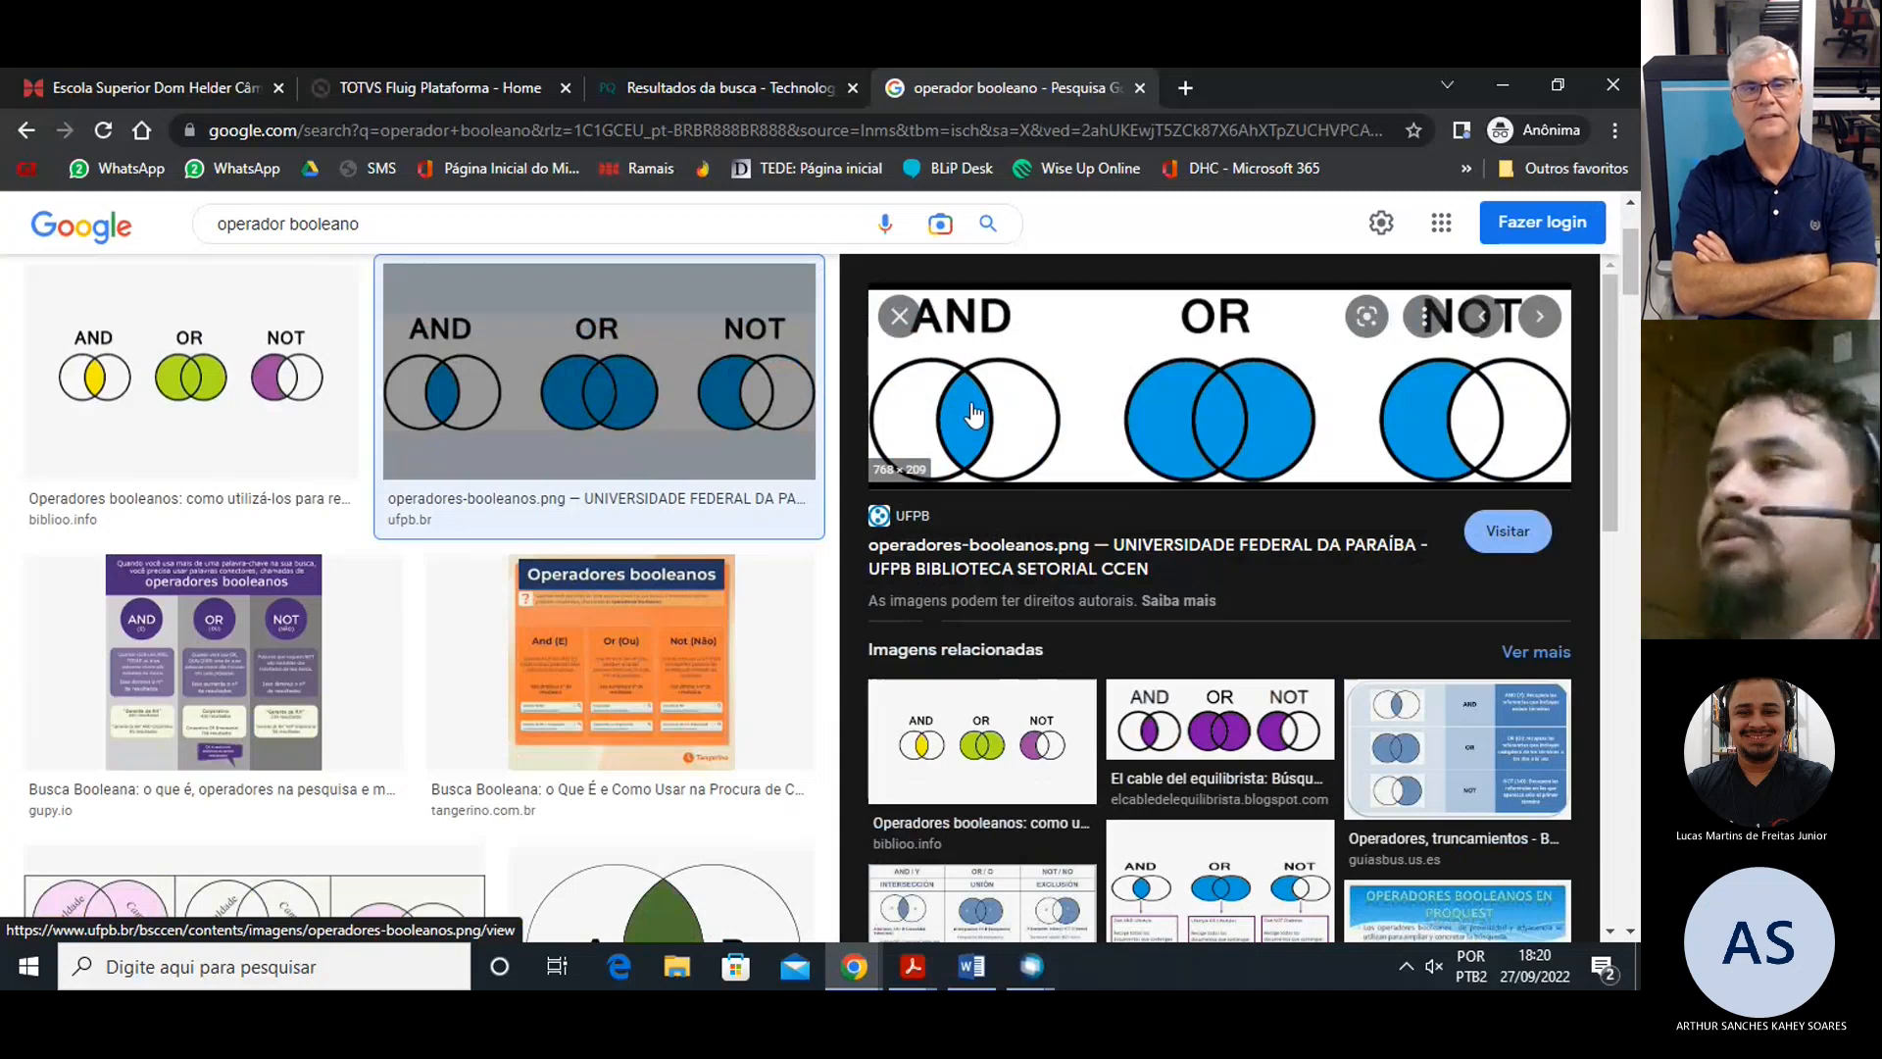
Return to ProQuest, enclose Segurança de dados in quotation marks and run the search "Segurança de dados" AND backup.
click(755, 71)
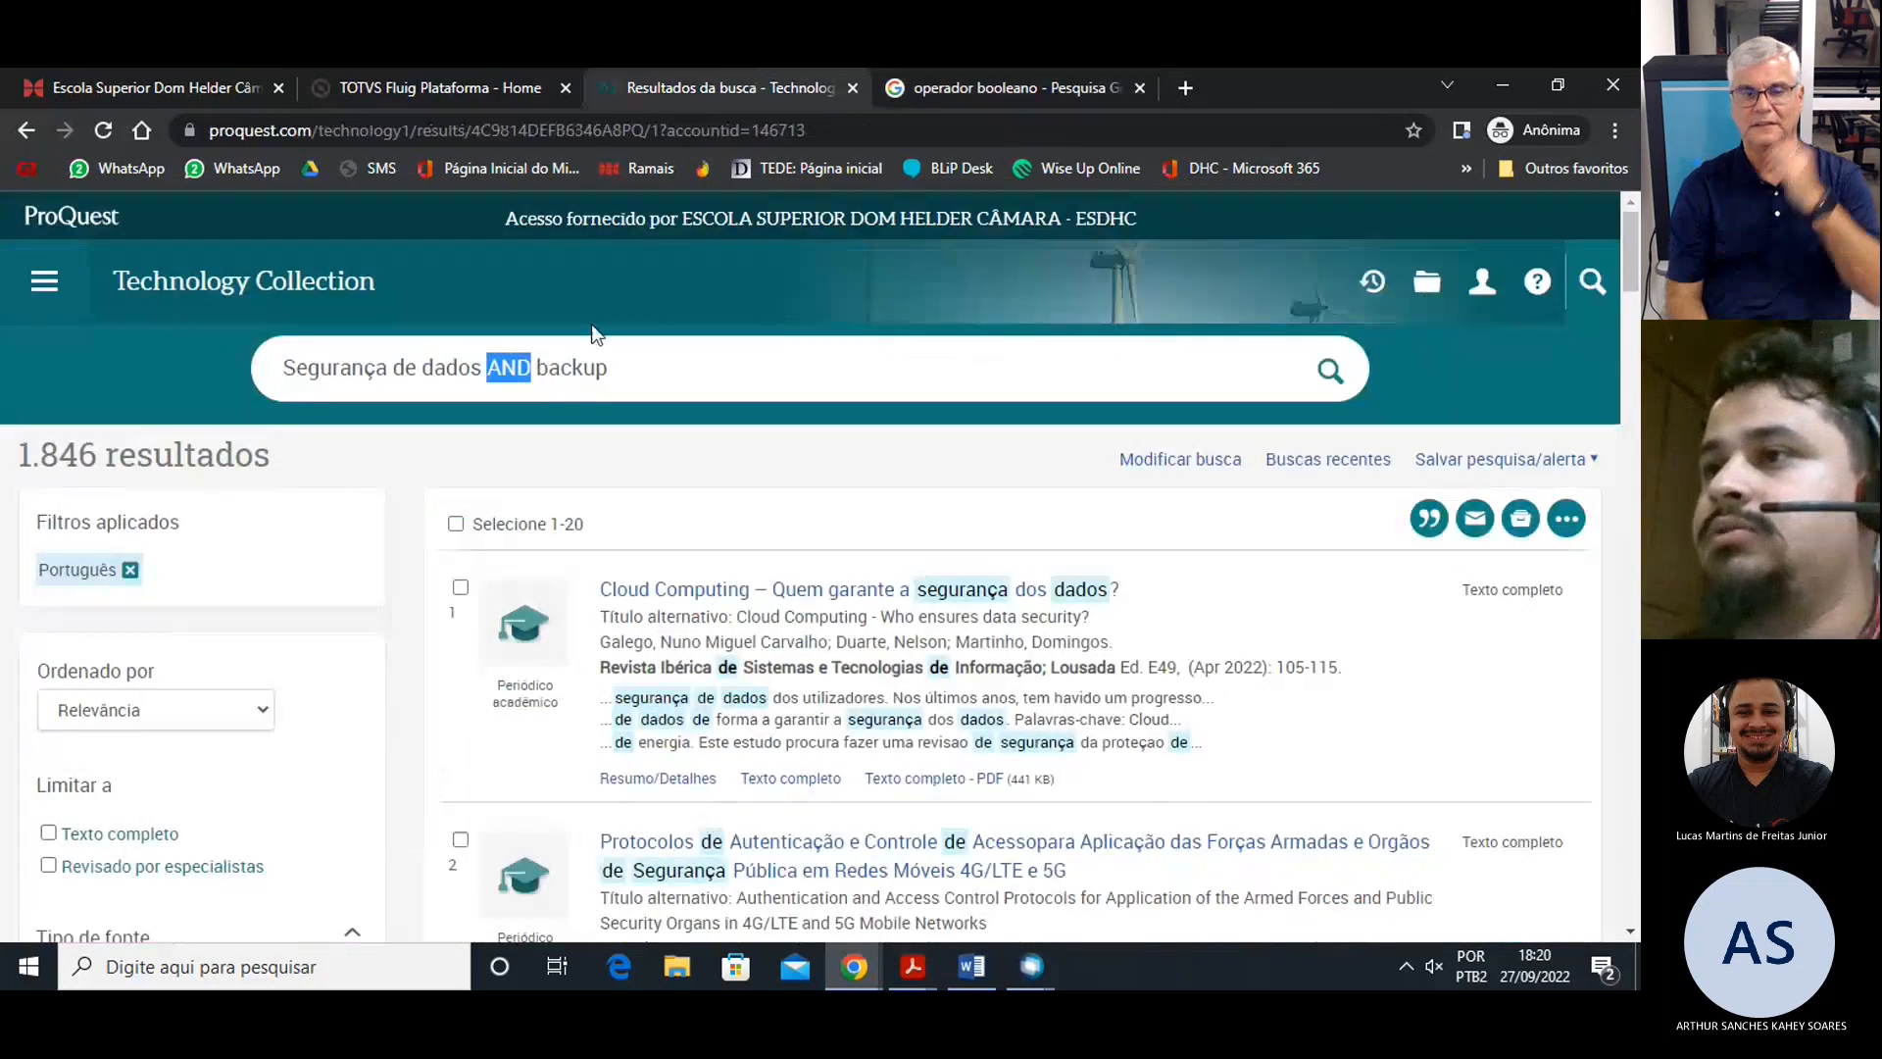
click(483, 368)
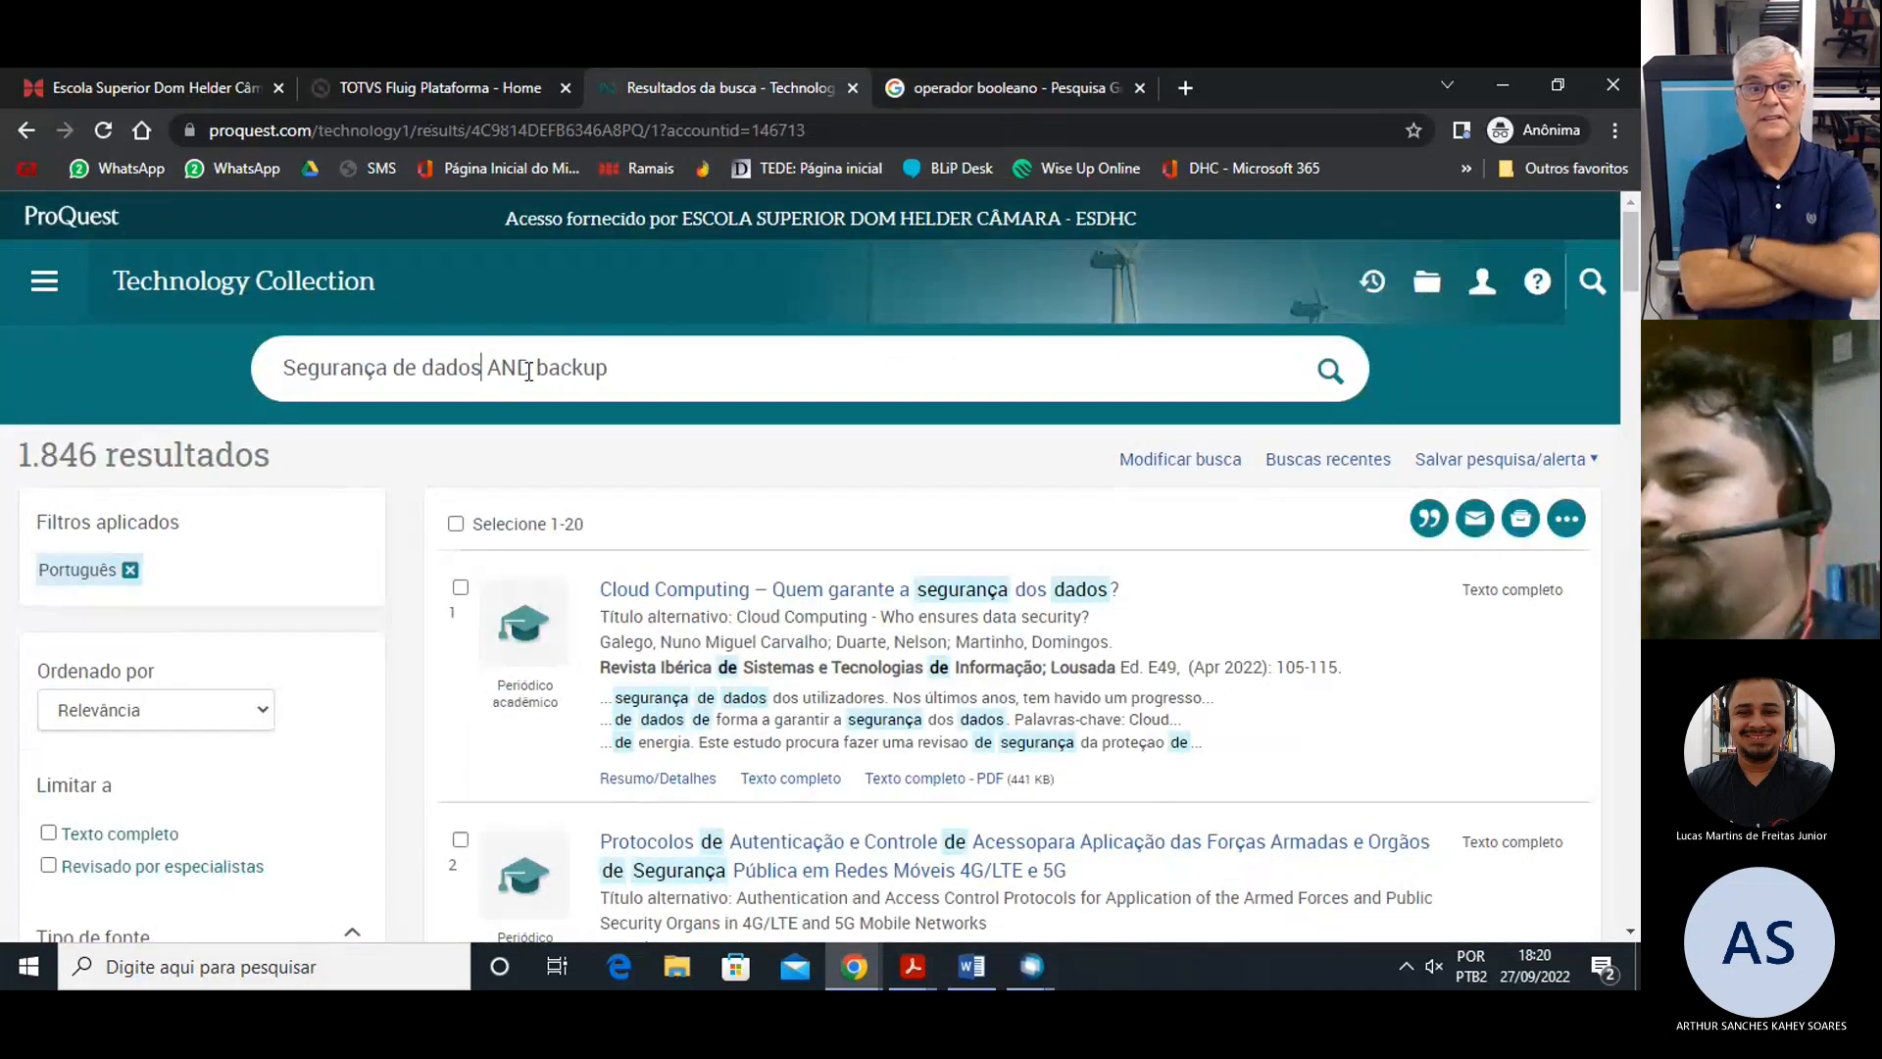
text(")
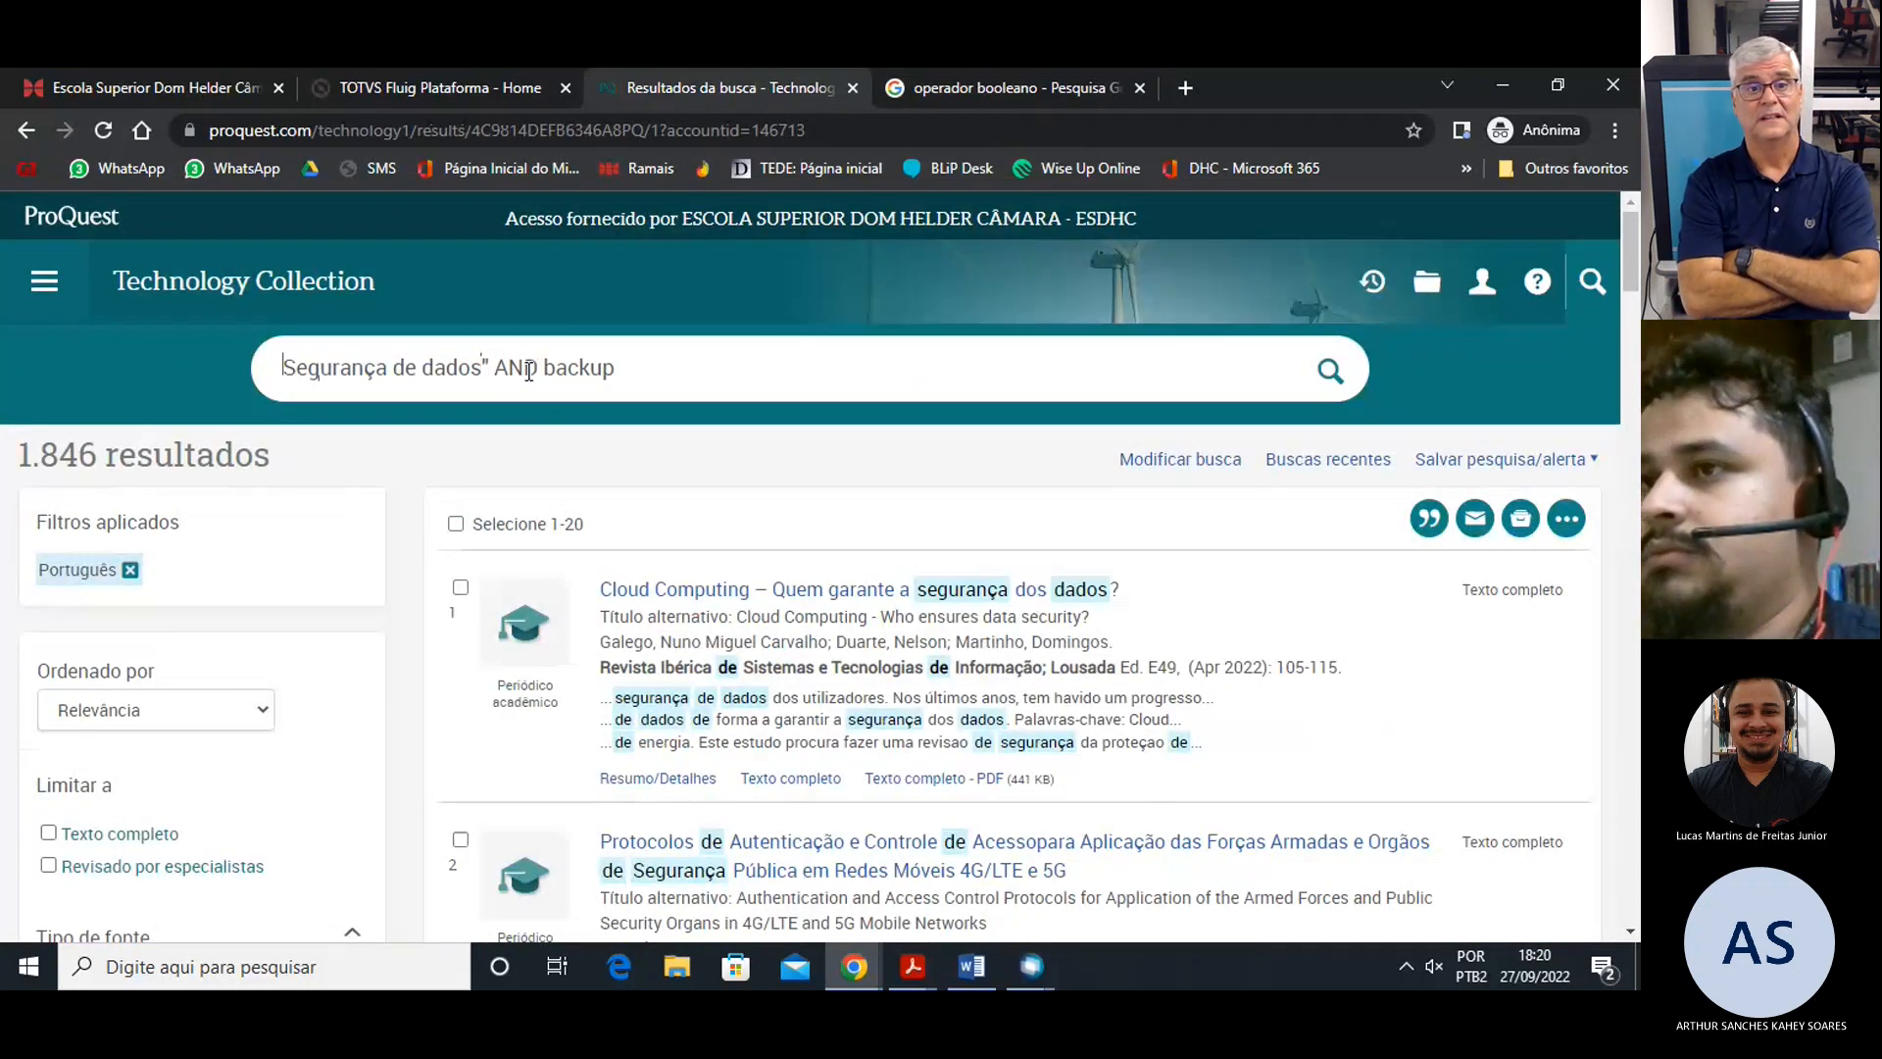
text(")
click(1358, 382)
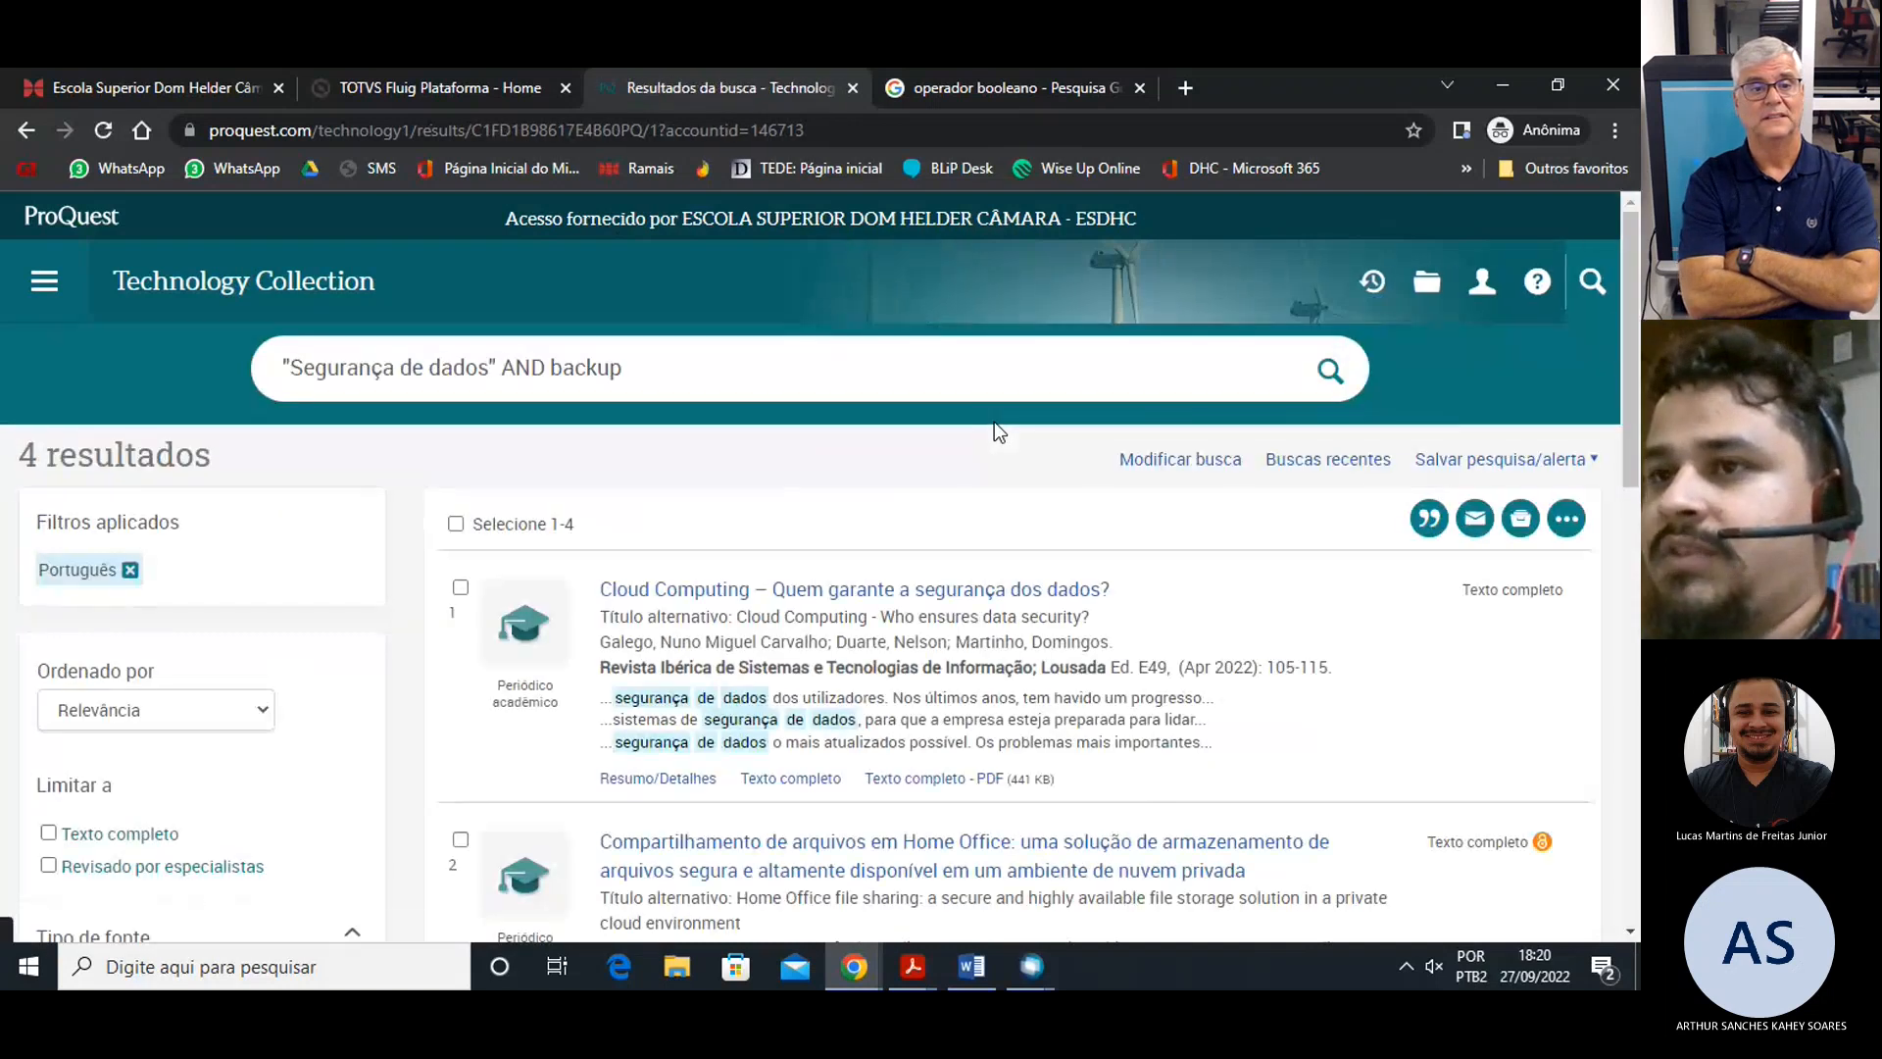
Examine the result count and the first articles found for the exact-phrase search combined with backup.
drag(22, 457, 212, 459)
click(243, 461)
triple_click(210, 455)
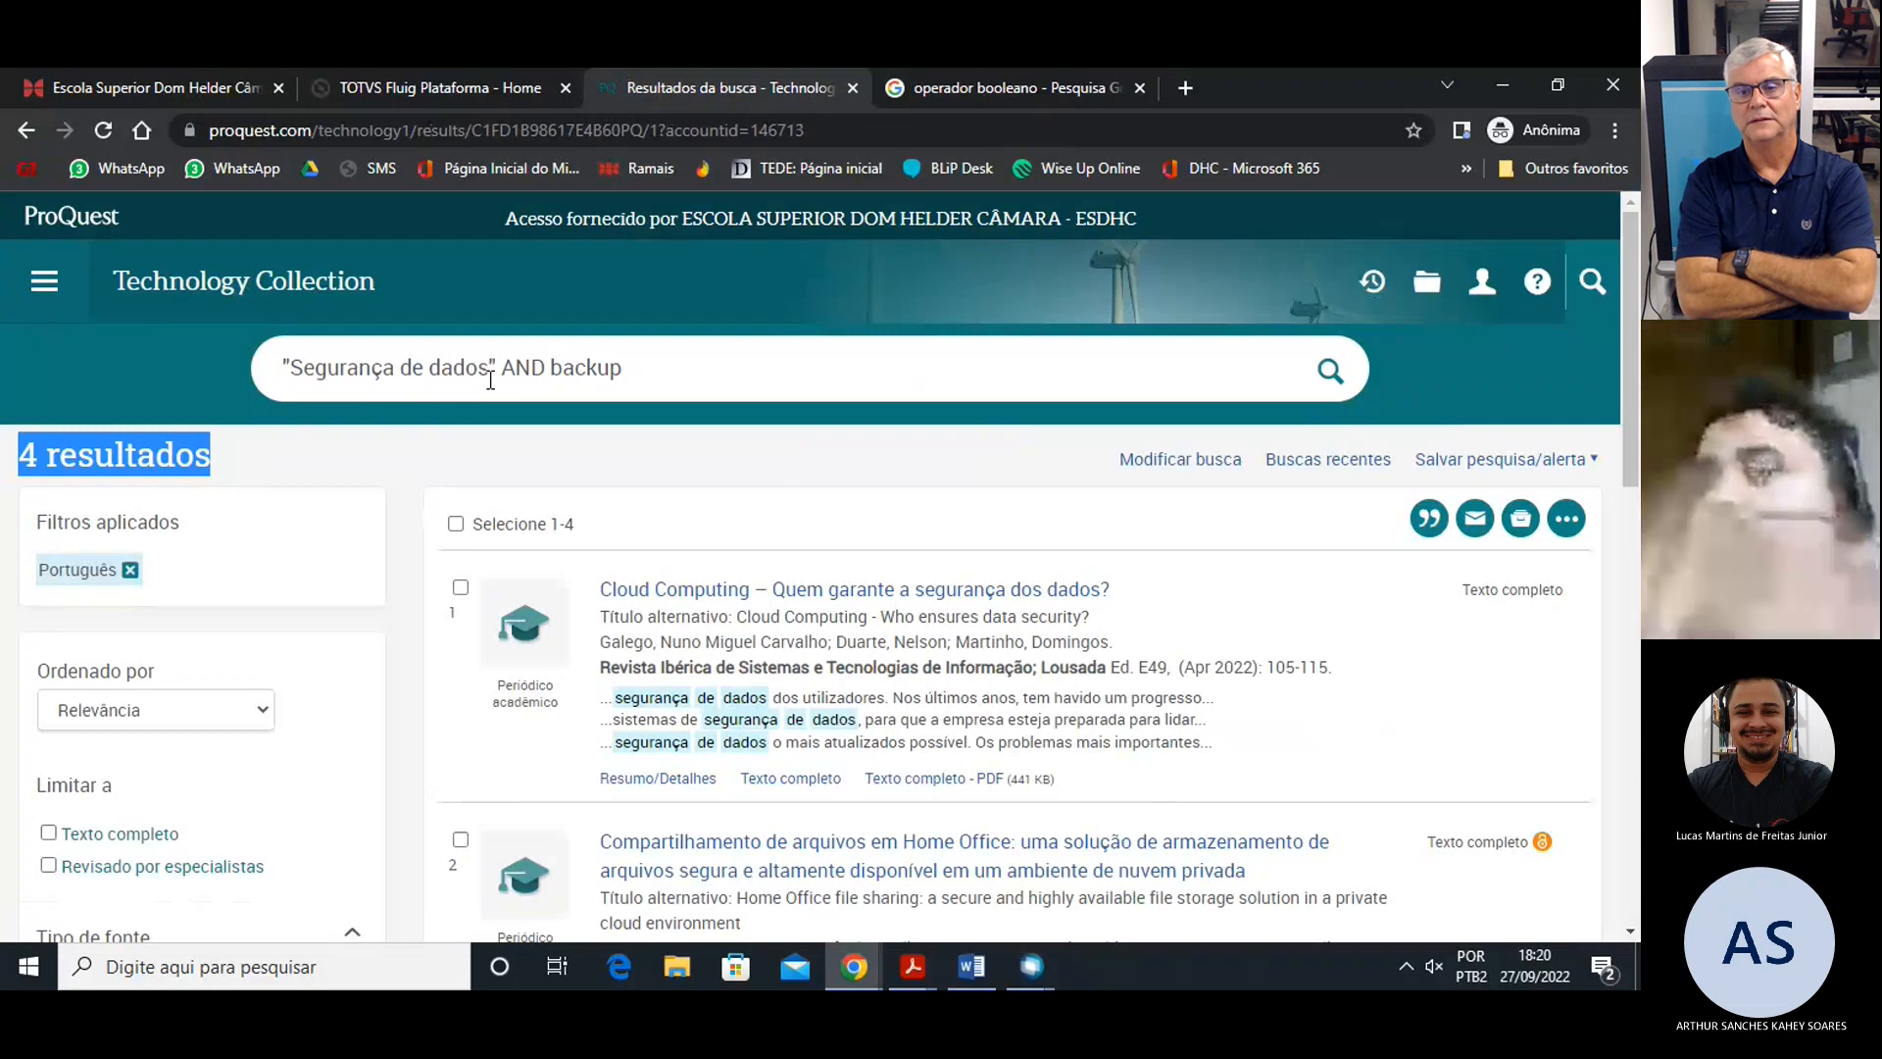
click(666, 370)
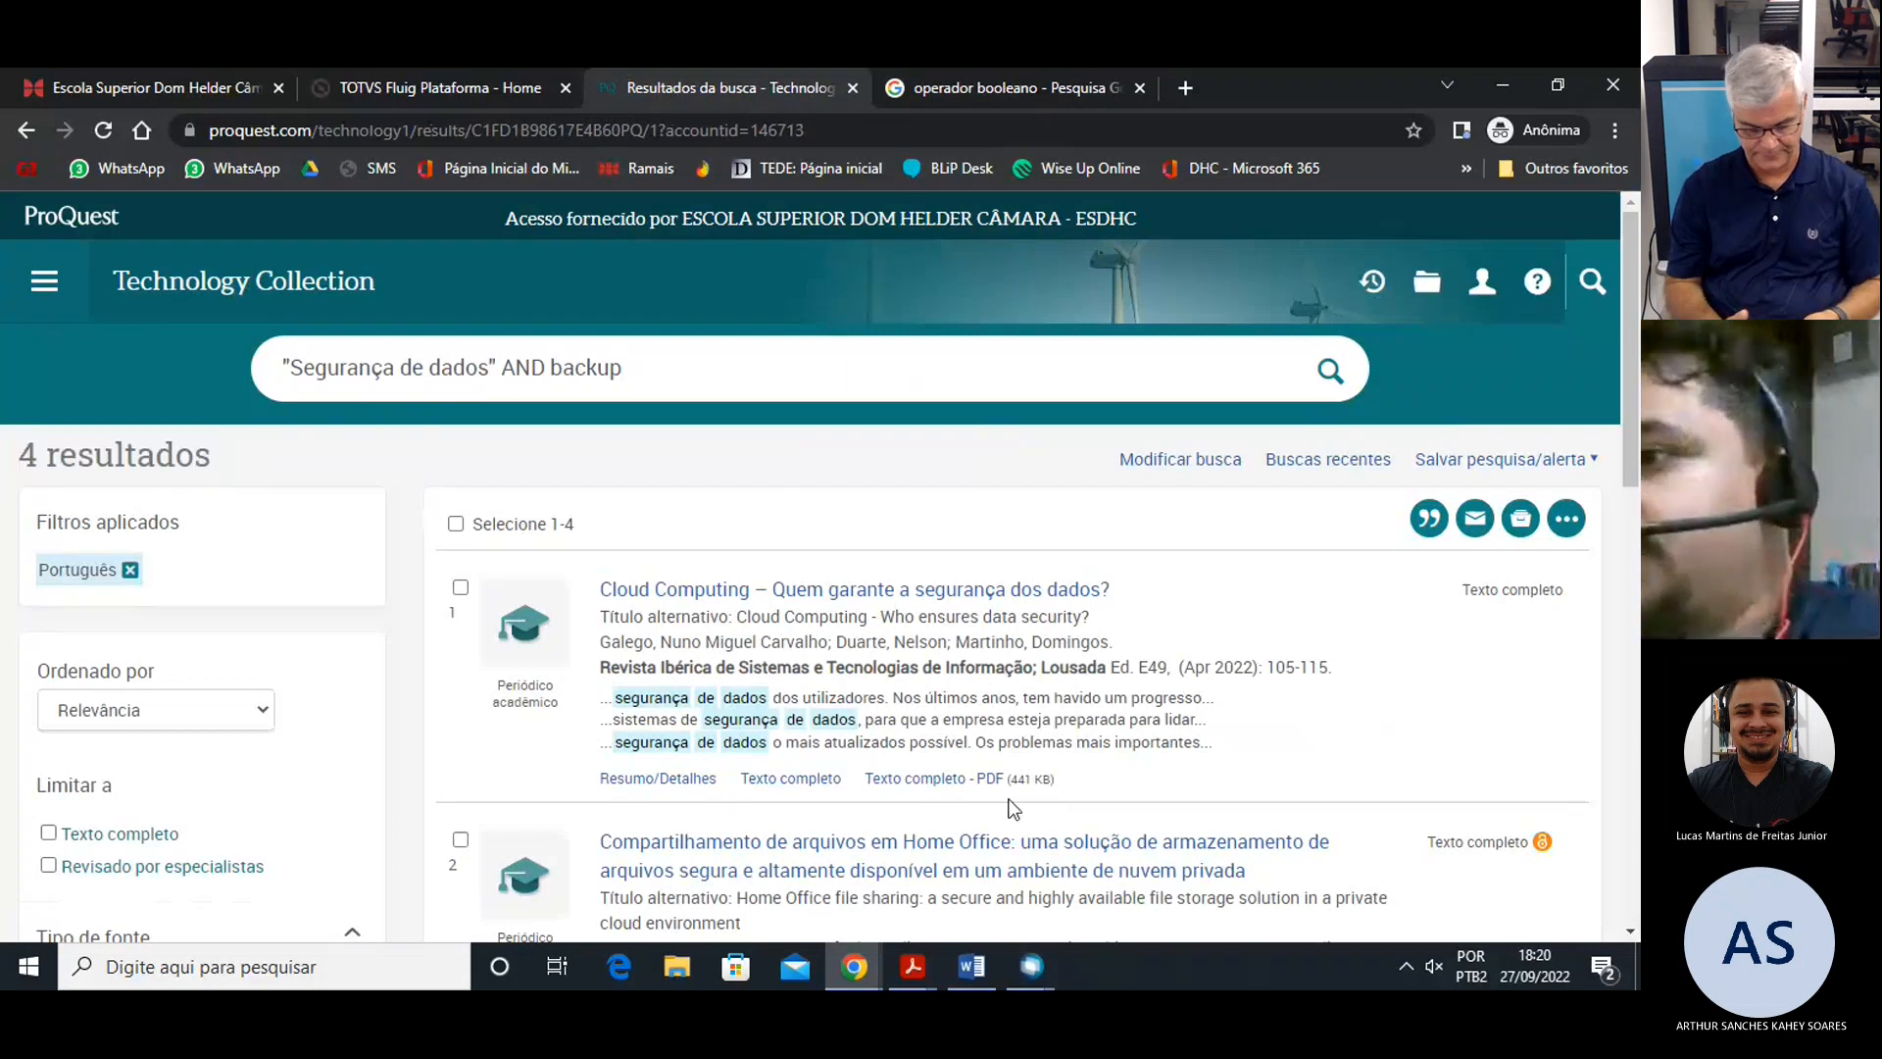
scroll(1013, 808, down, 1)
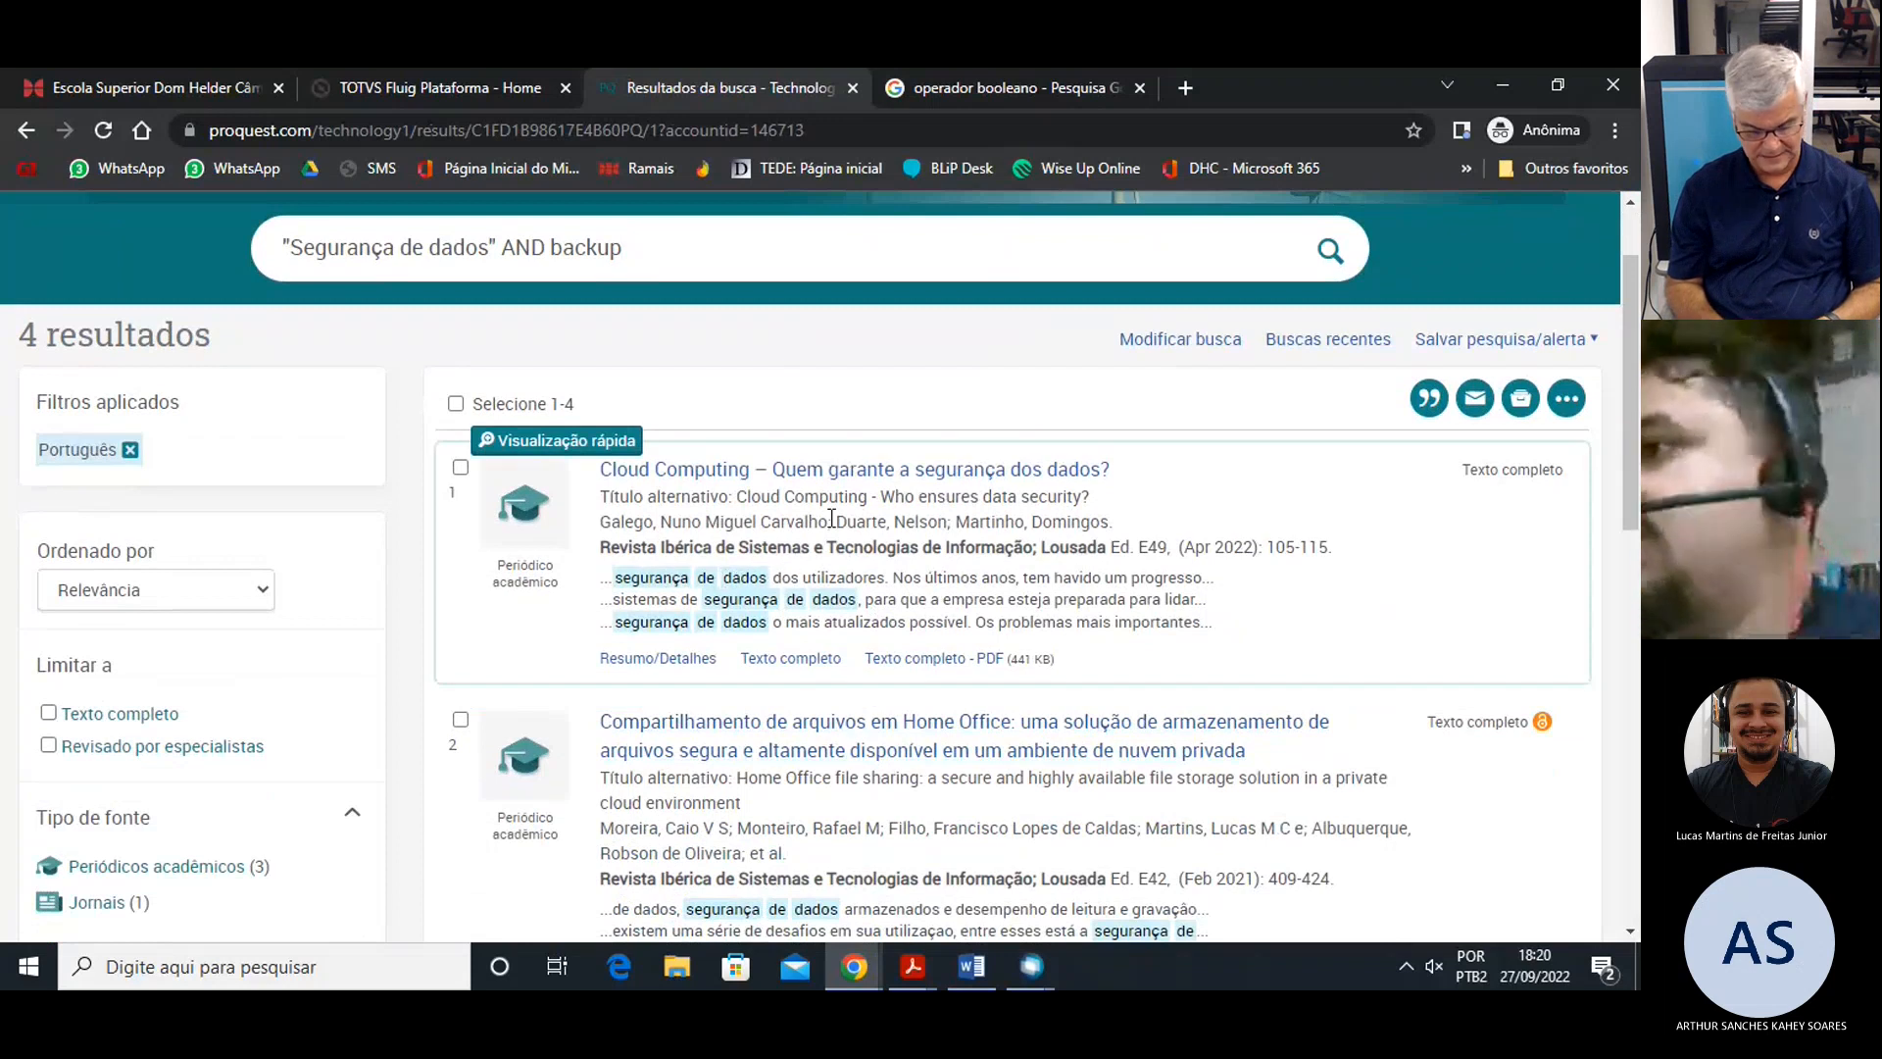
scroll(745, 461, up, 1)
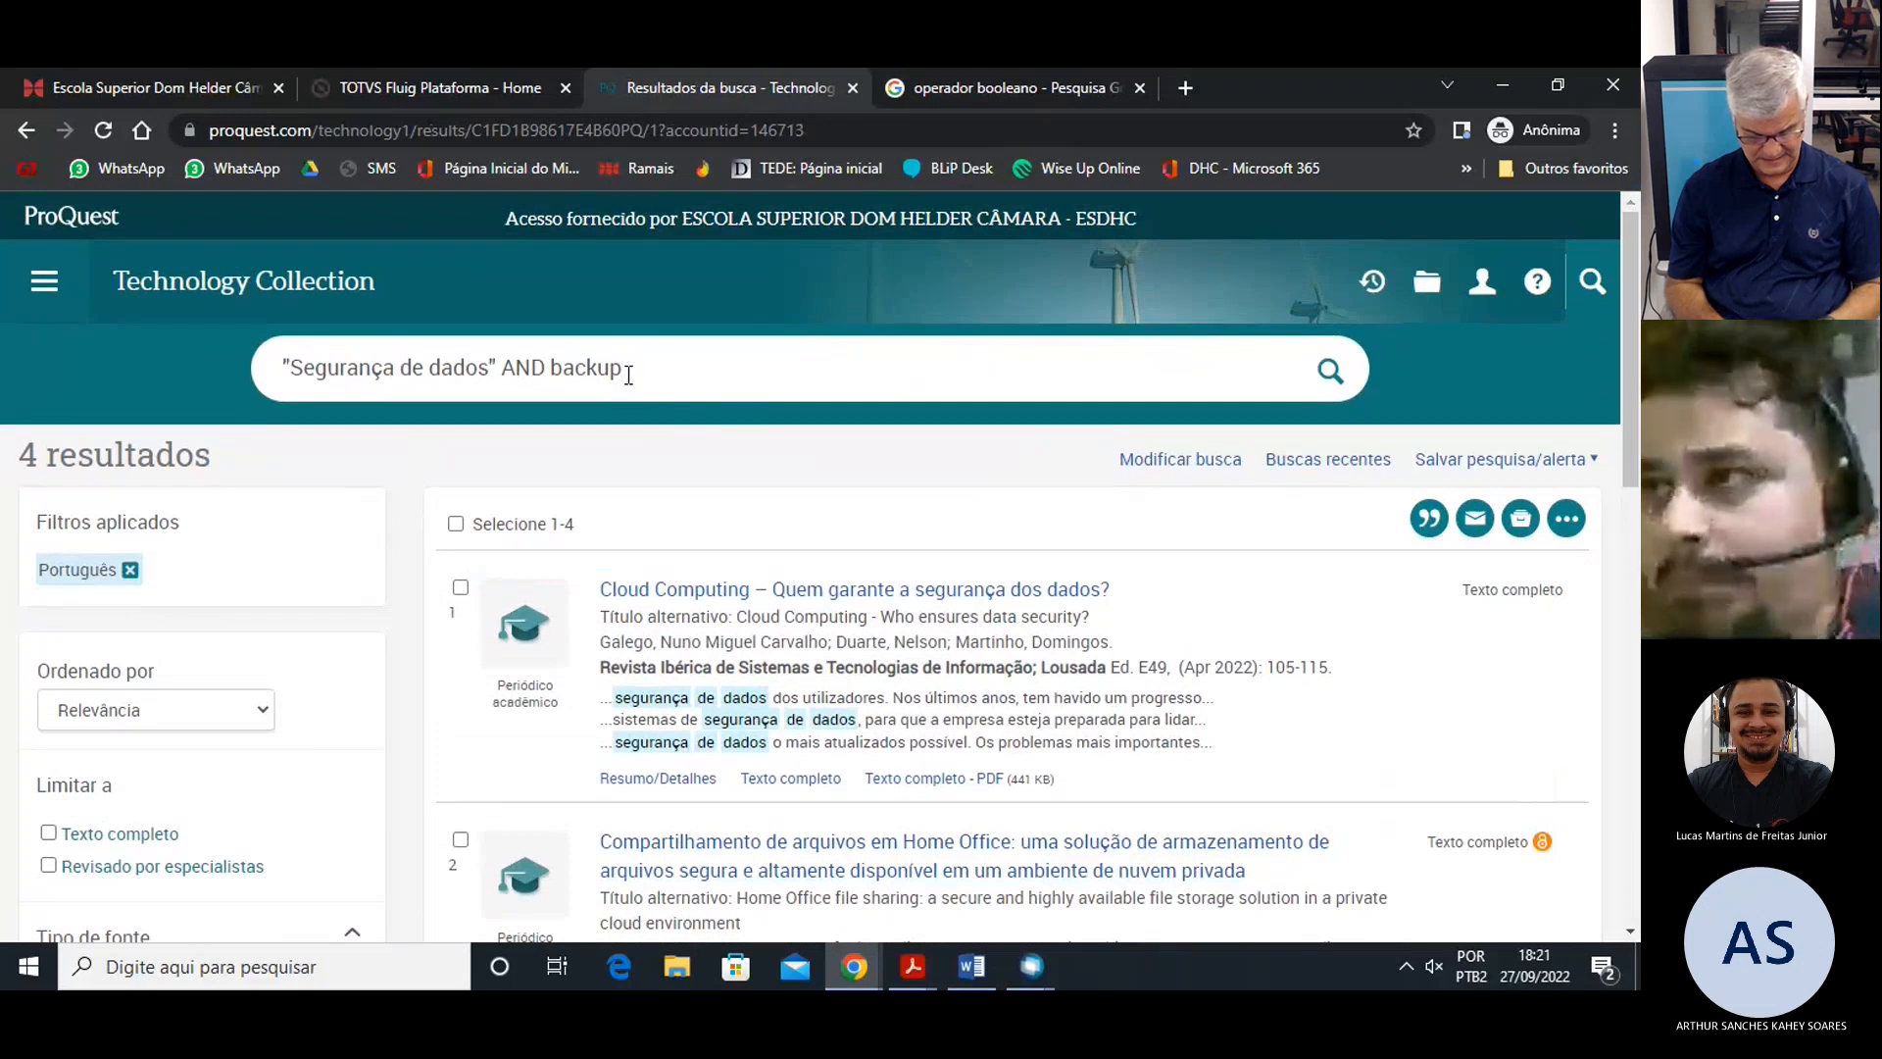
Compare the AND, OR and NOT circles in the Google diagram with the AND operator used in the ProQuest query.
click(1013, 78)
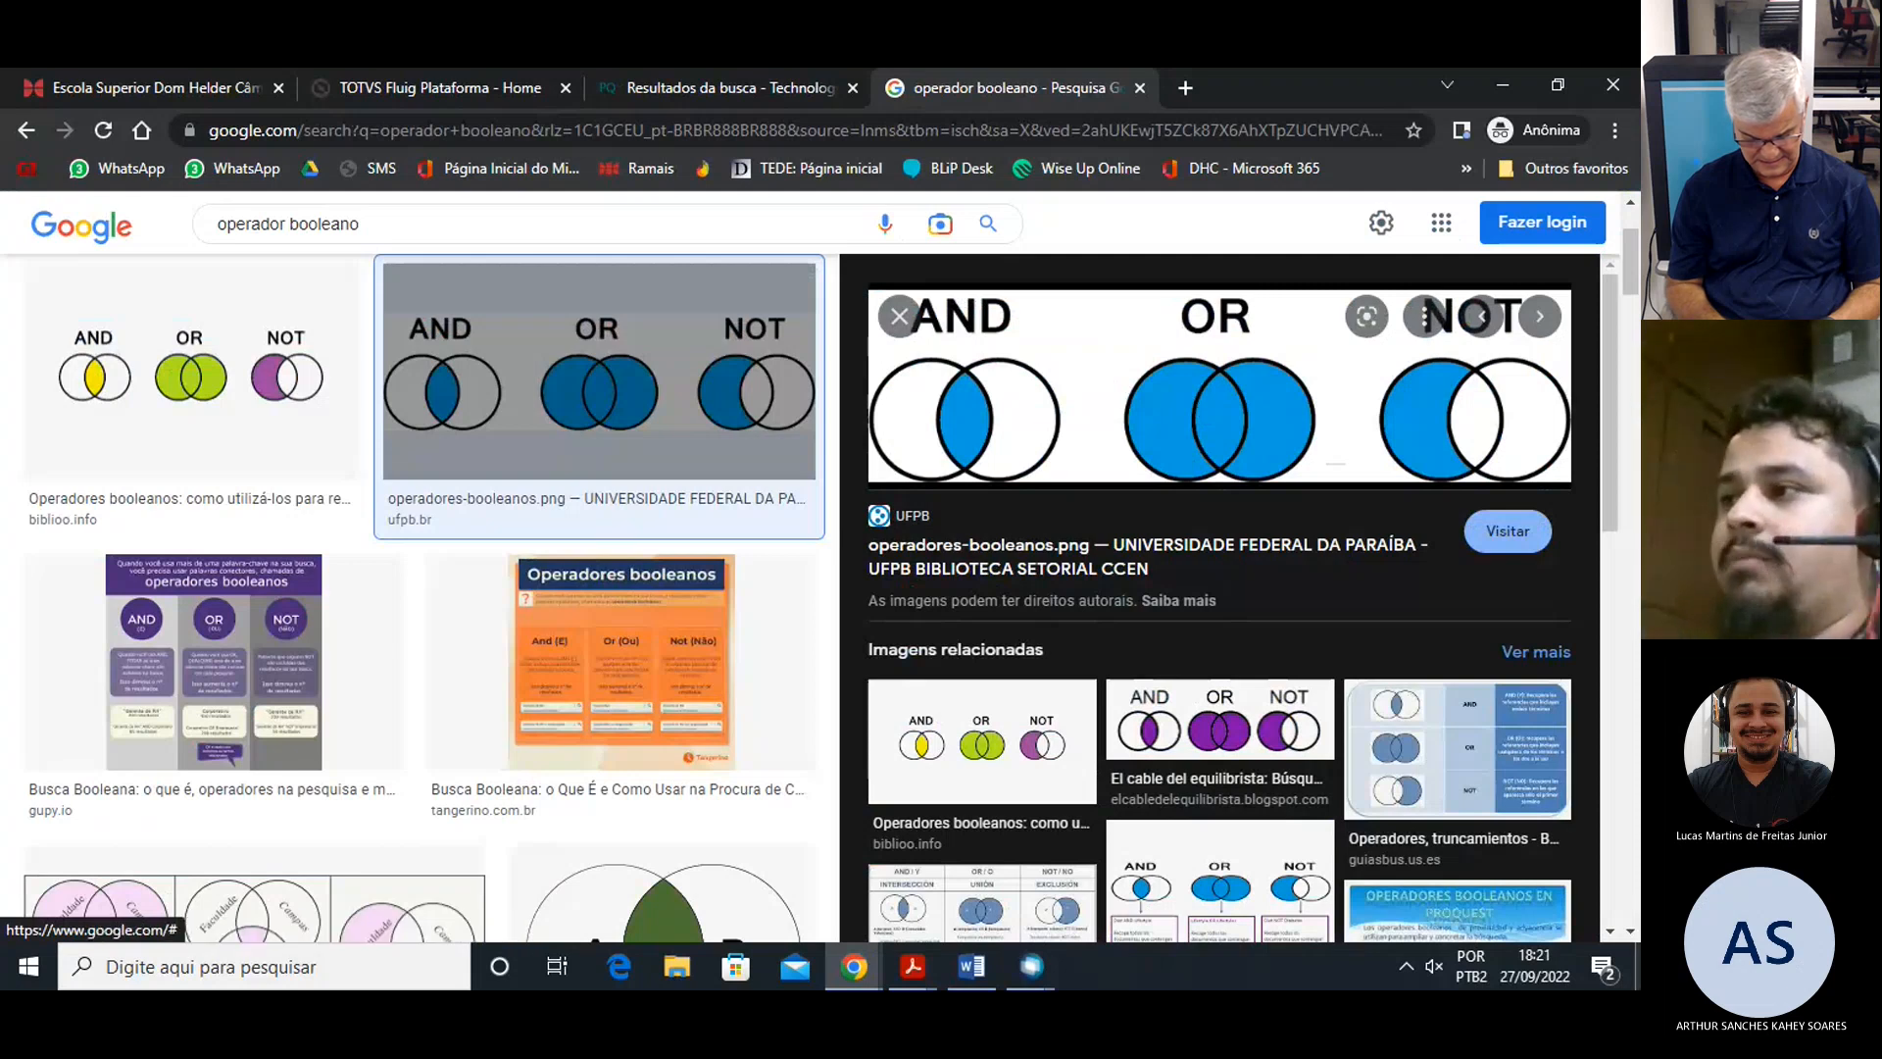
right_click(1534, 966)
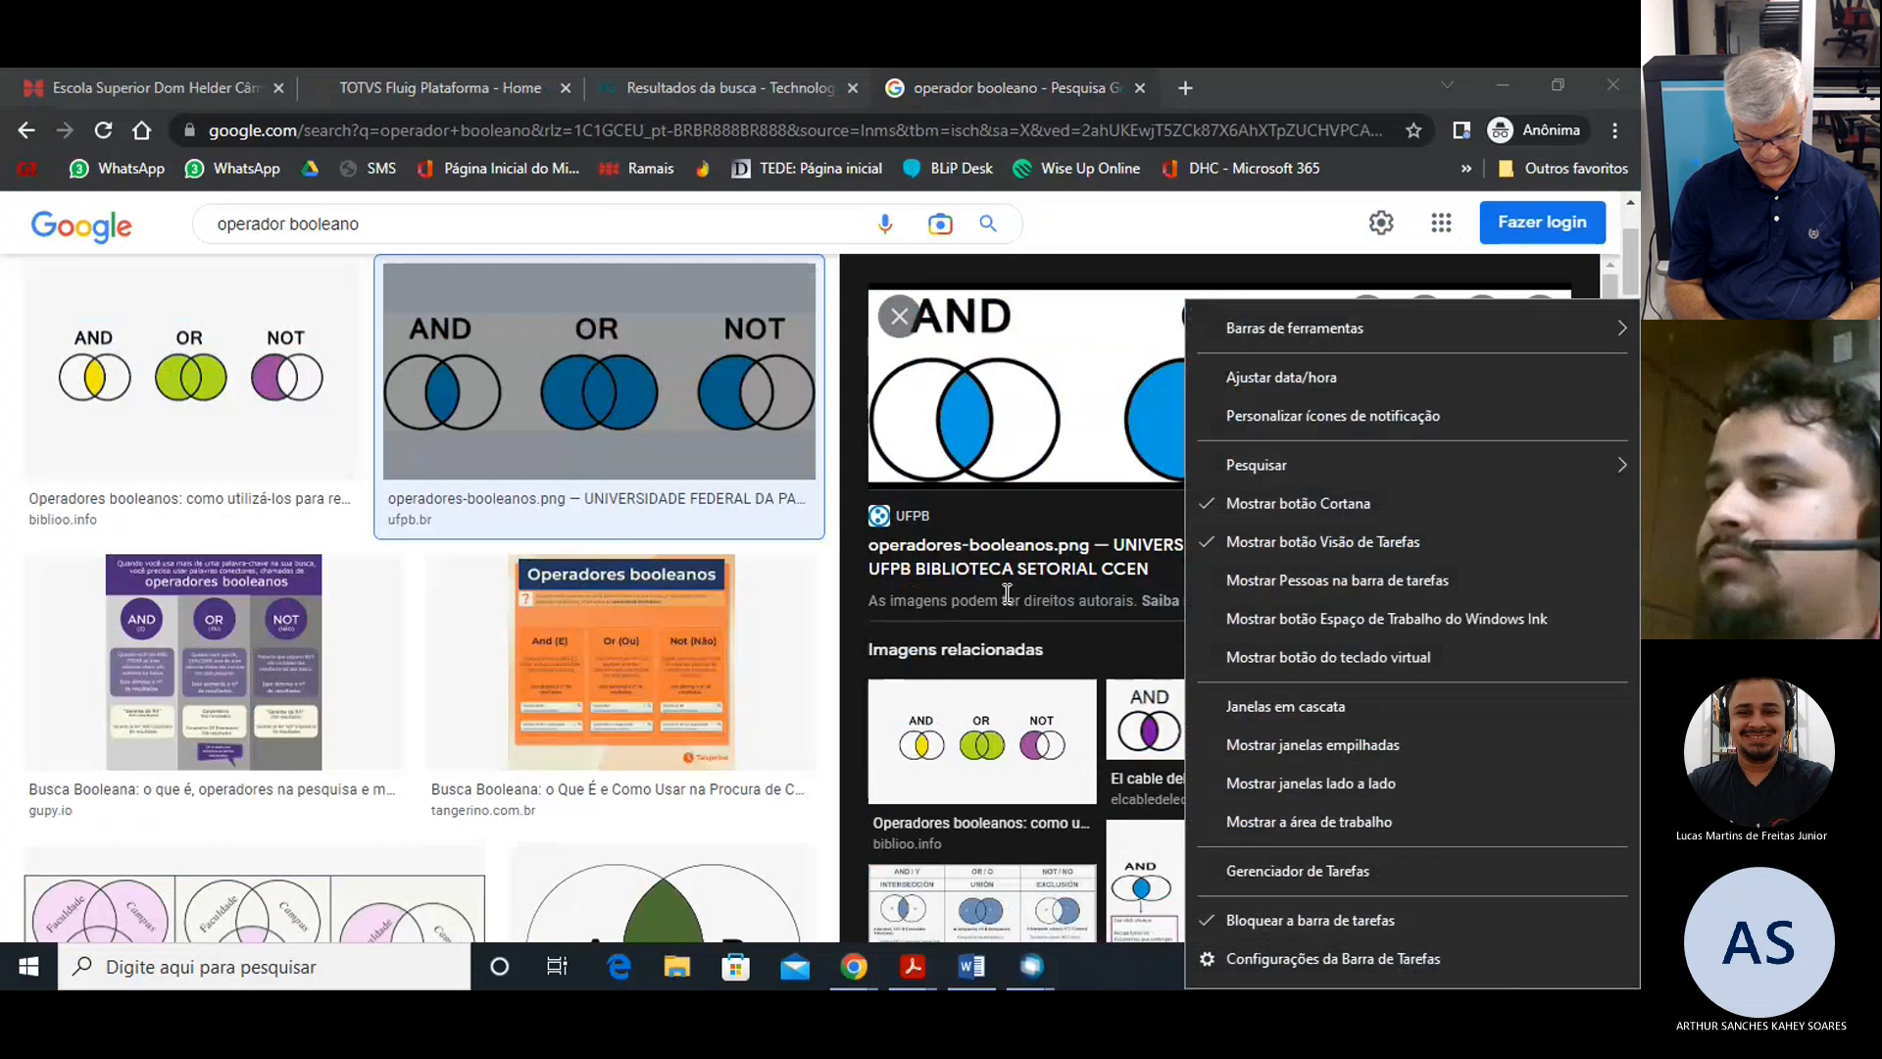
click(1337, 467)
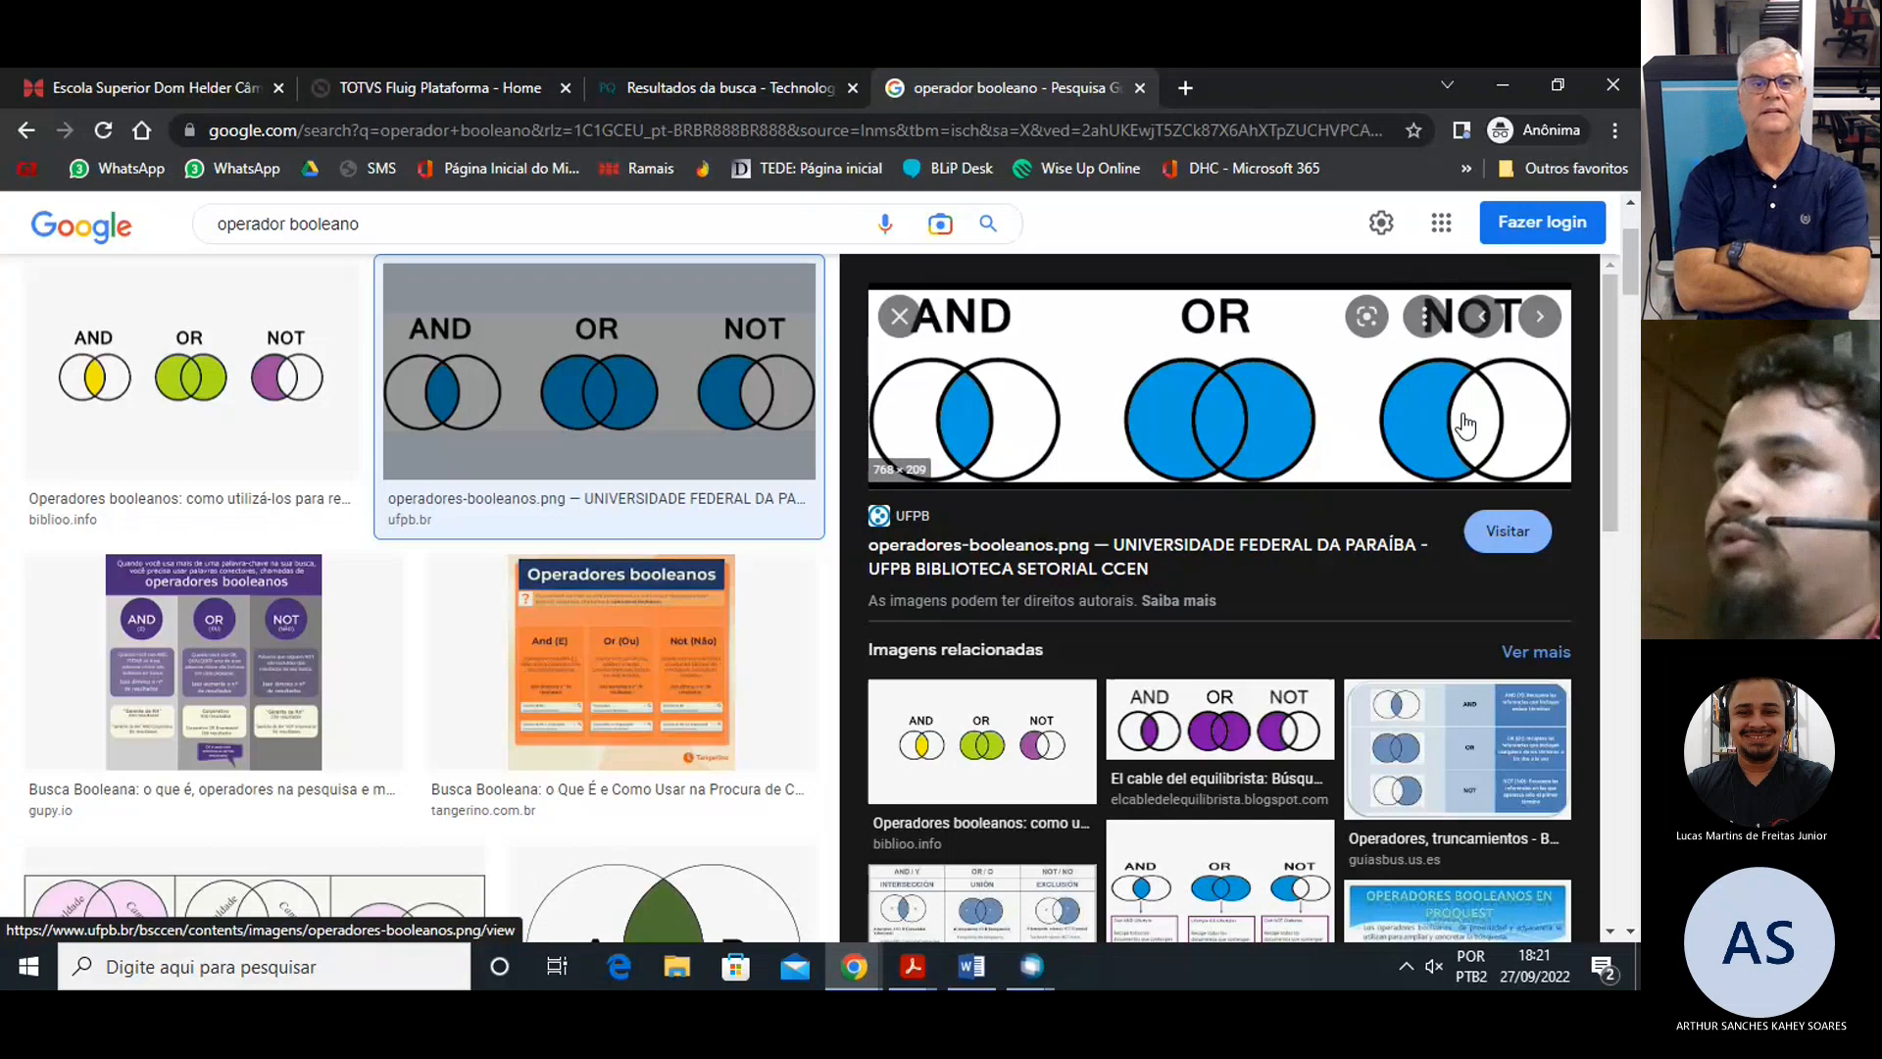
click(723, 88)
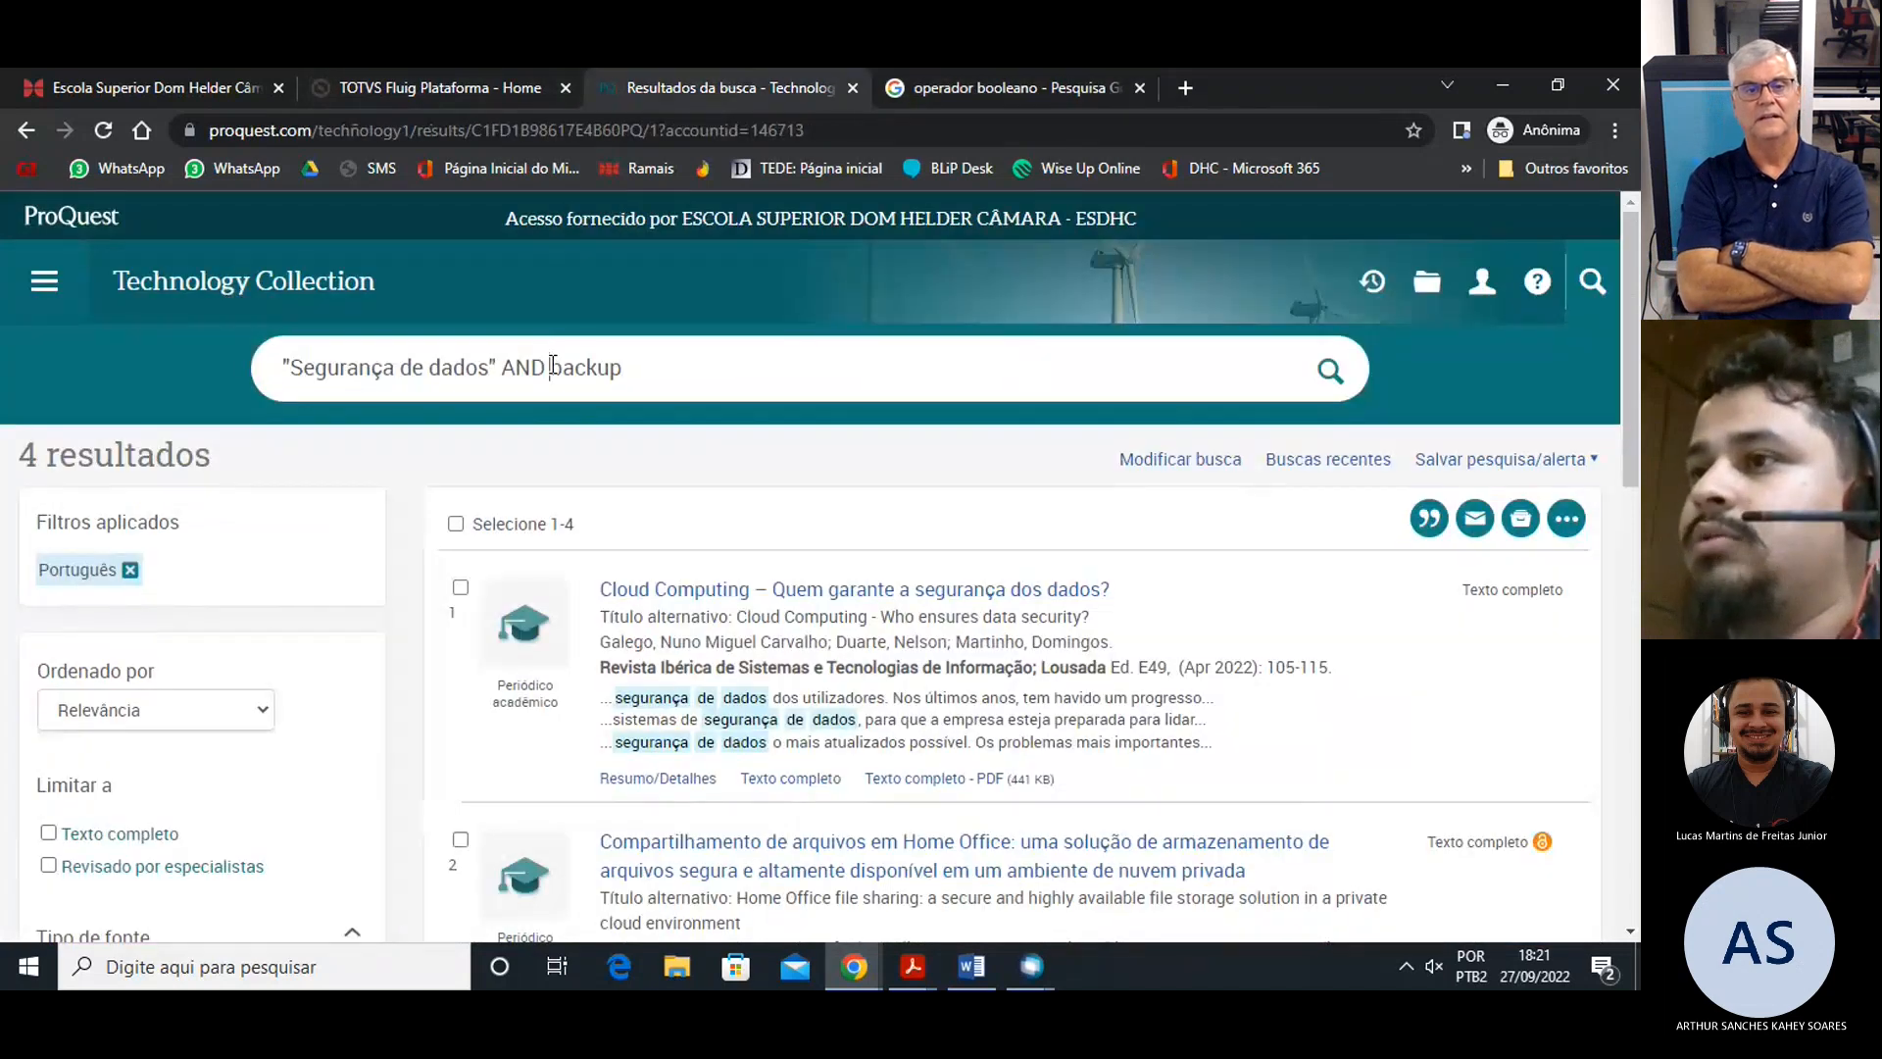
drag(547, 364, 501, 365)
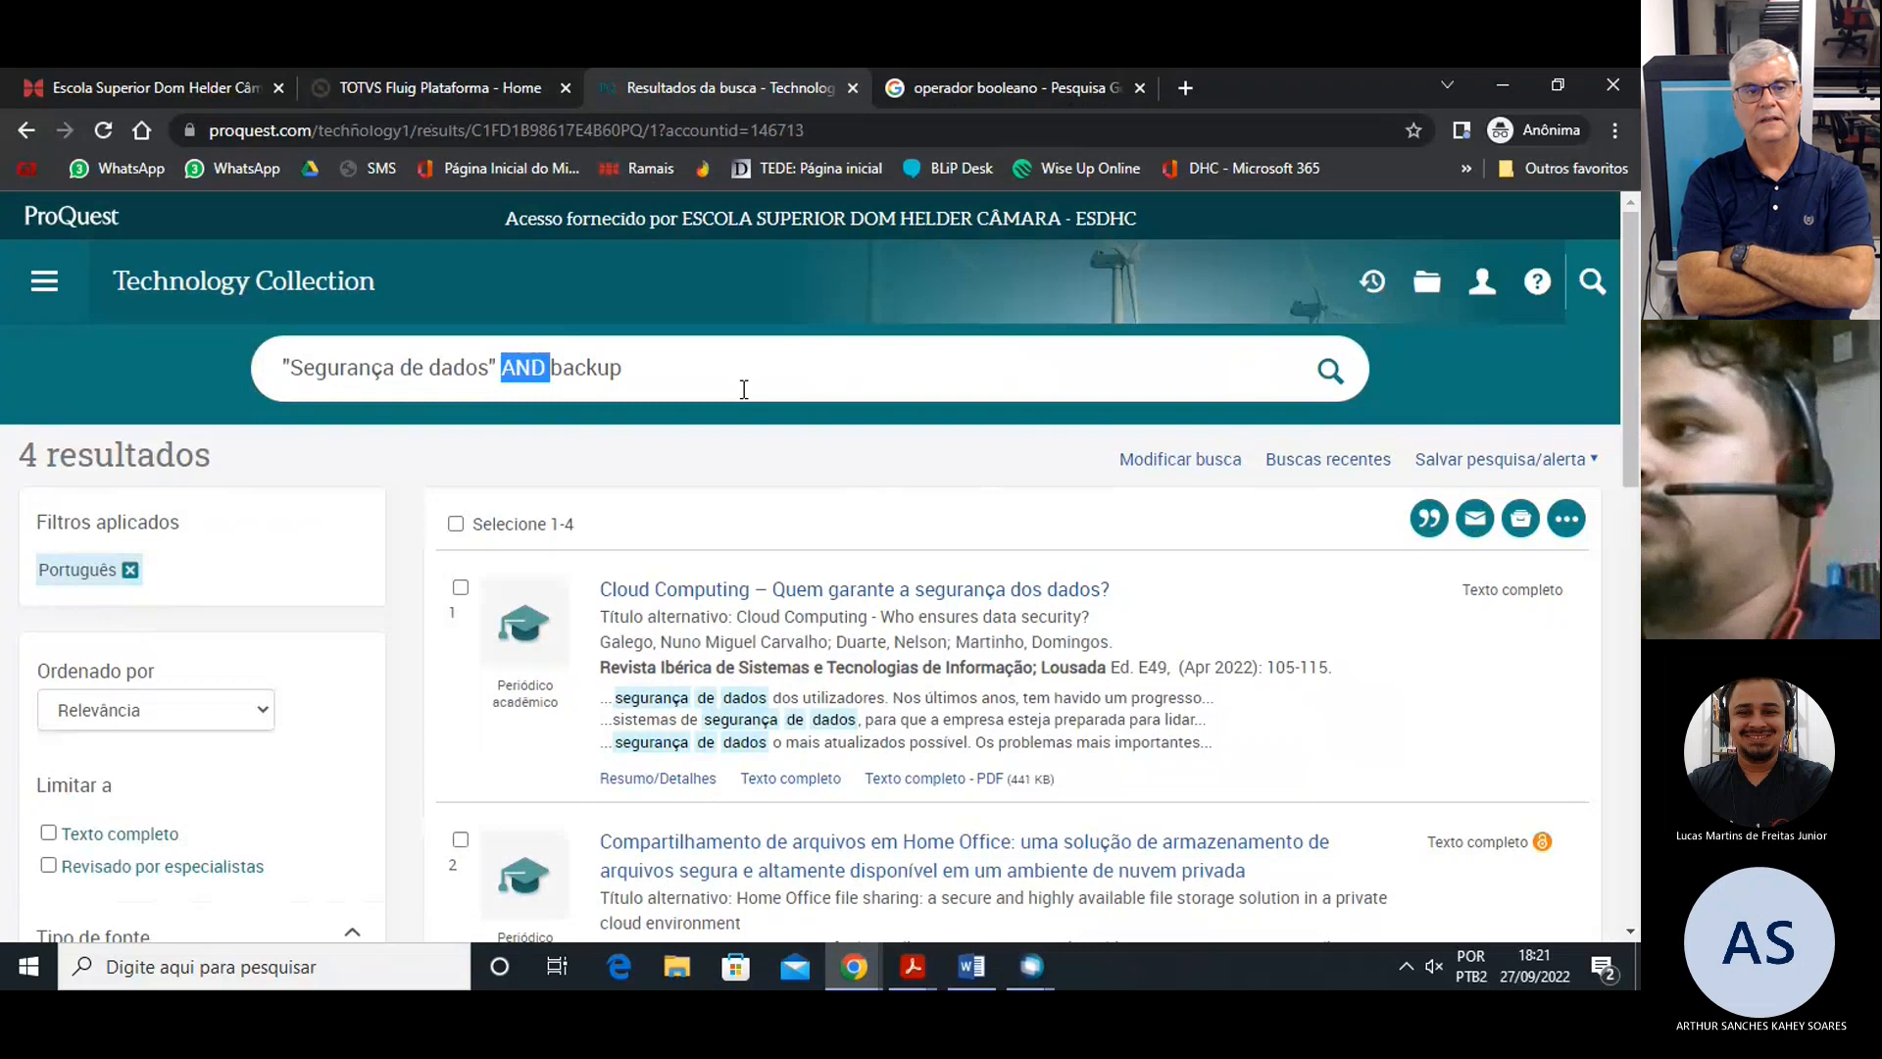
click(943, 70)
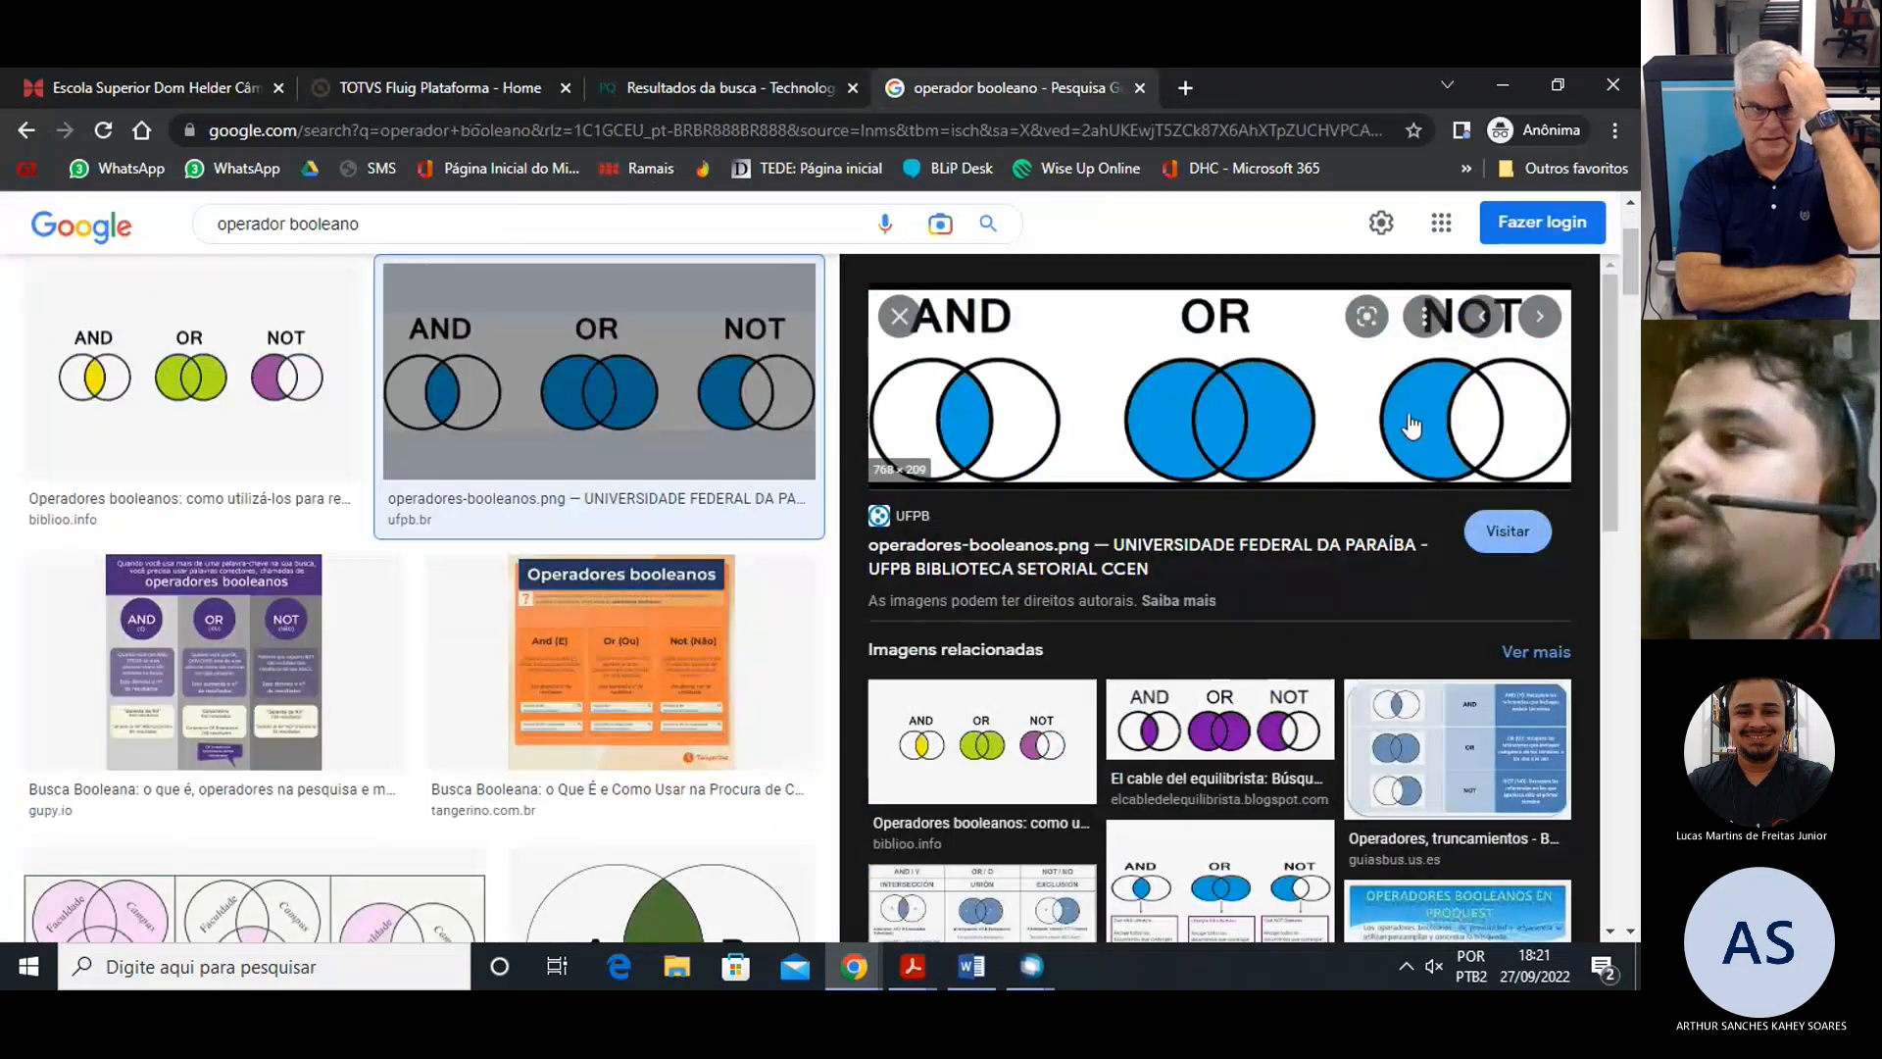
Return to the ProQuest results and review the result count together with the term backup in the query.
click(668, 71)
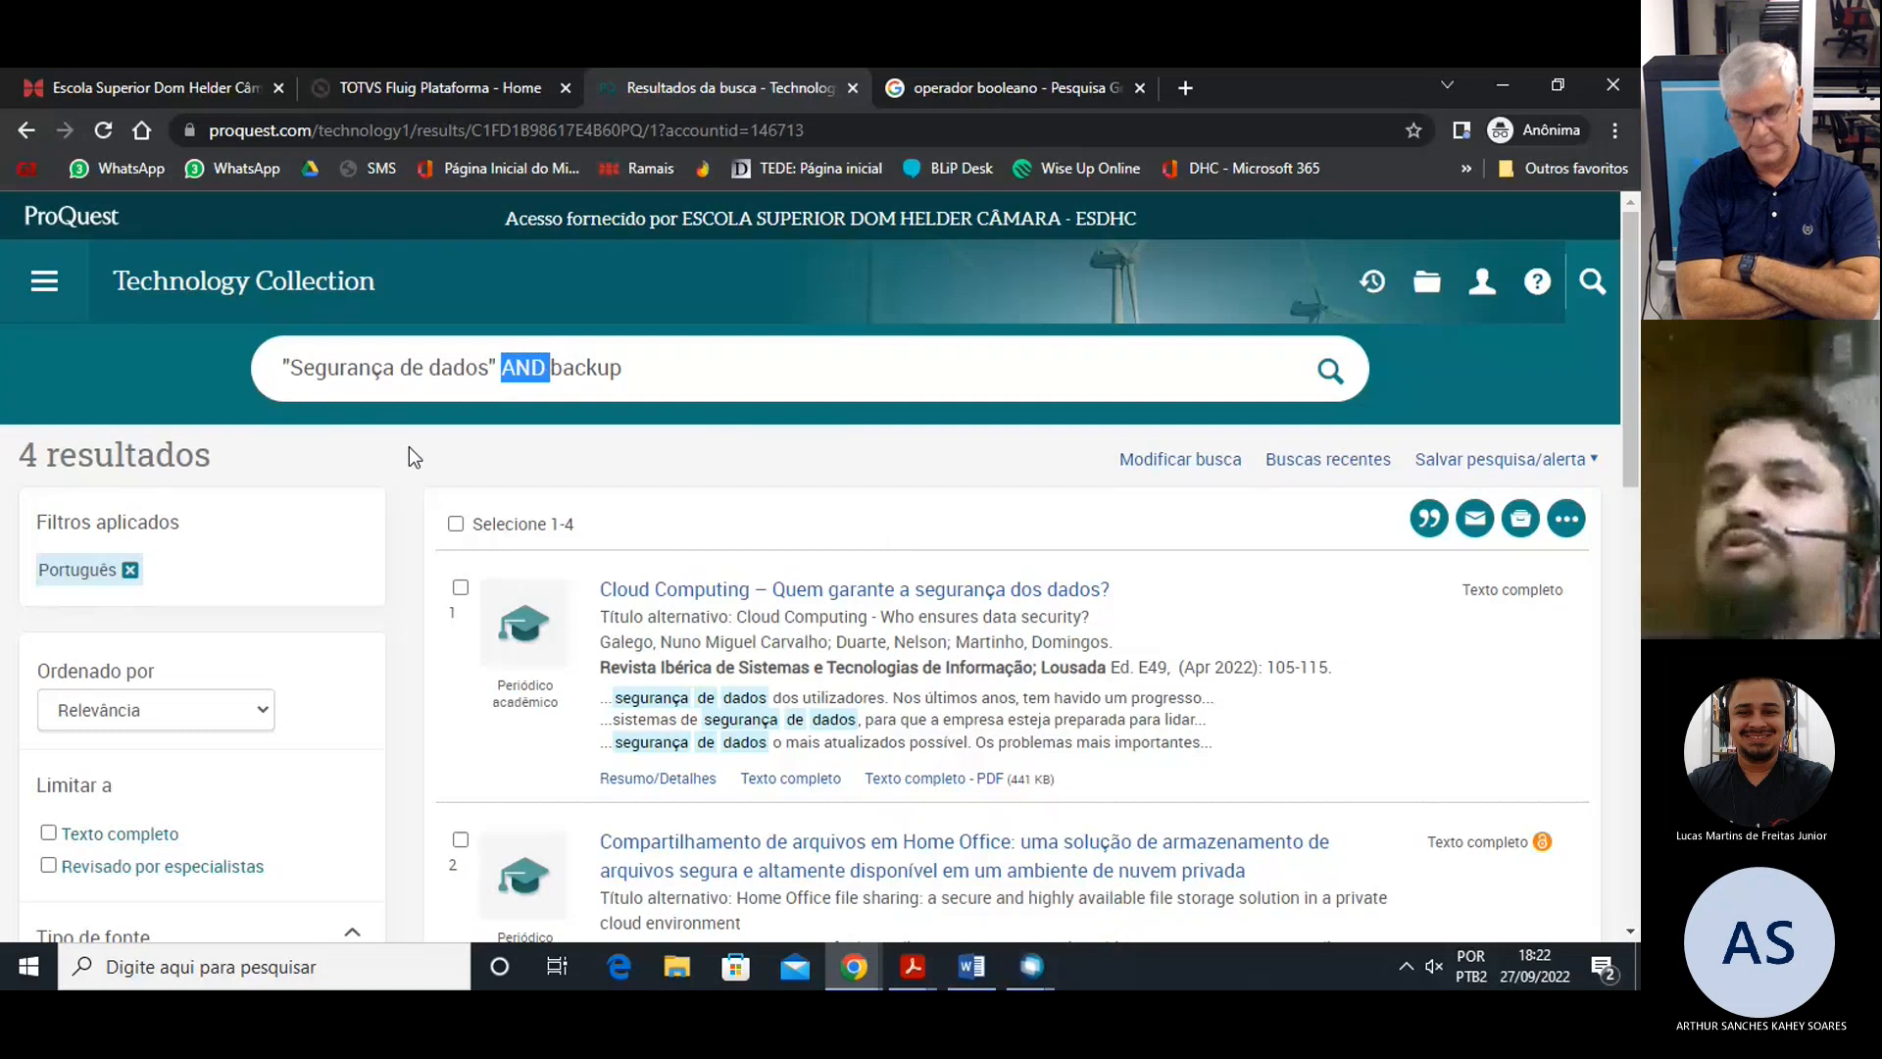
click(203, 450)
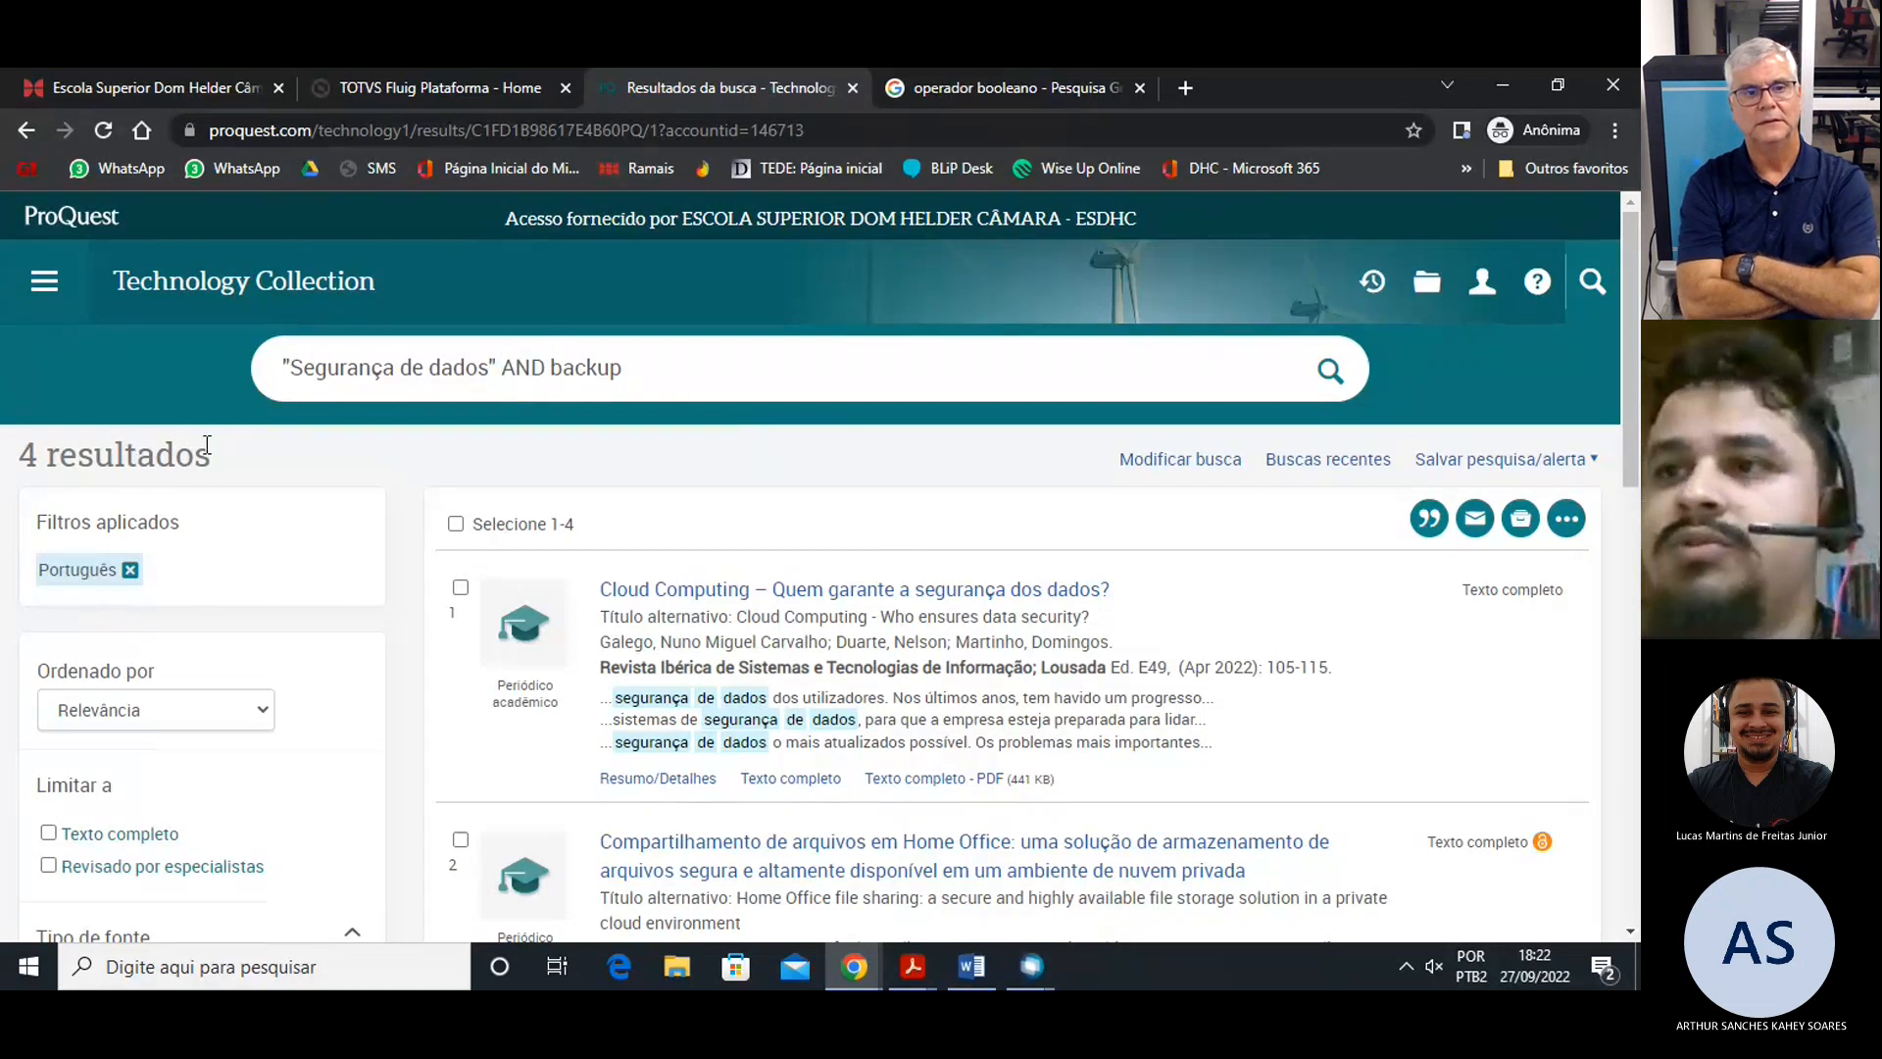
triple_click(207, 445)
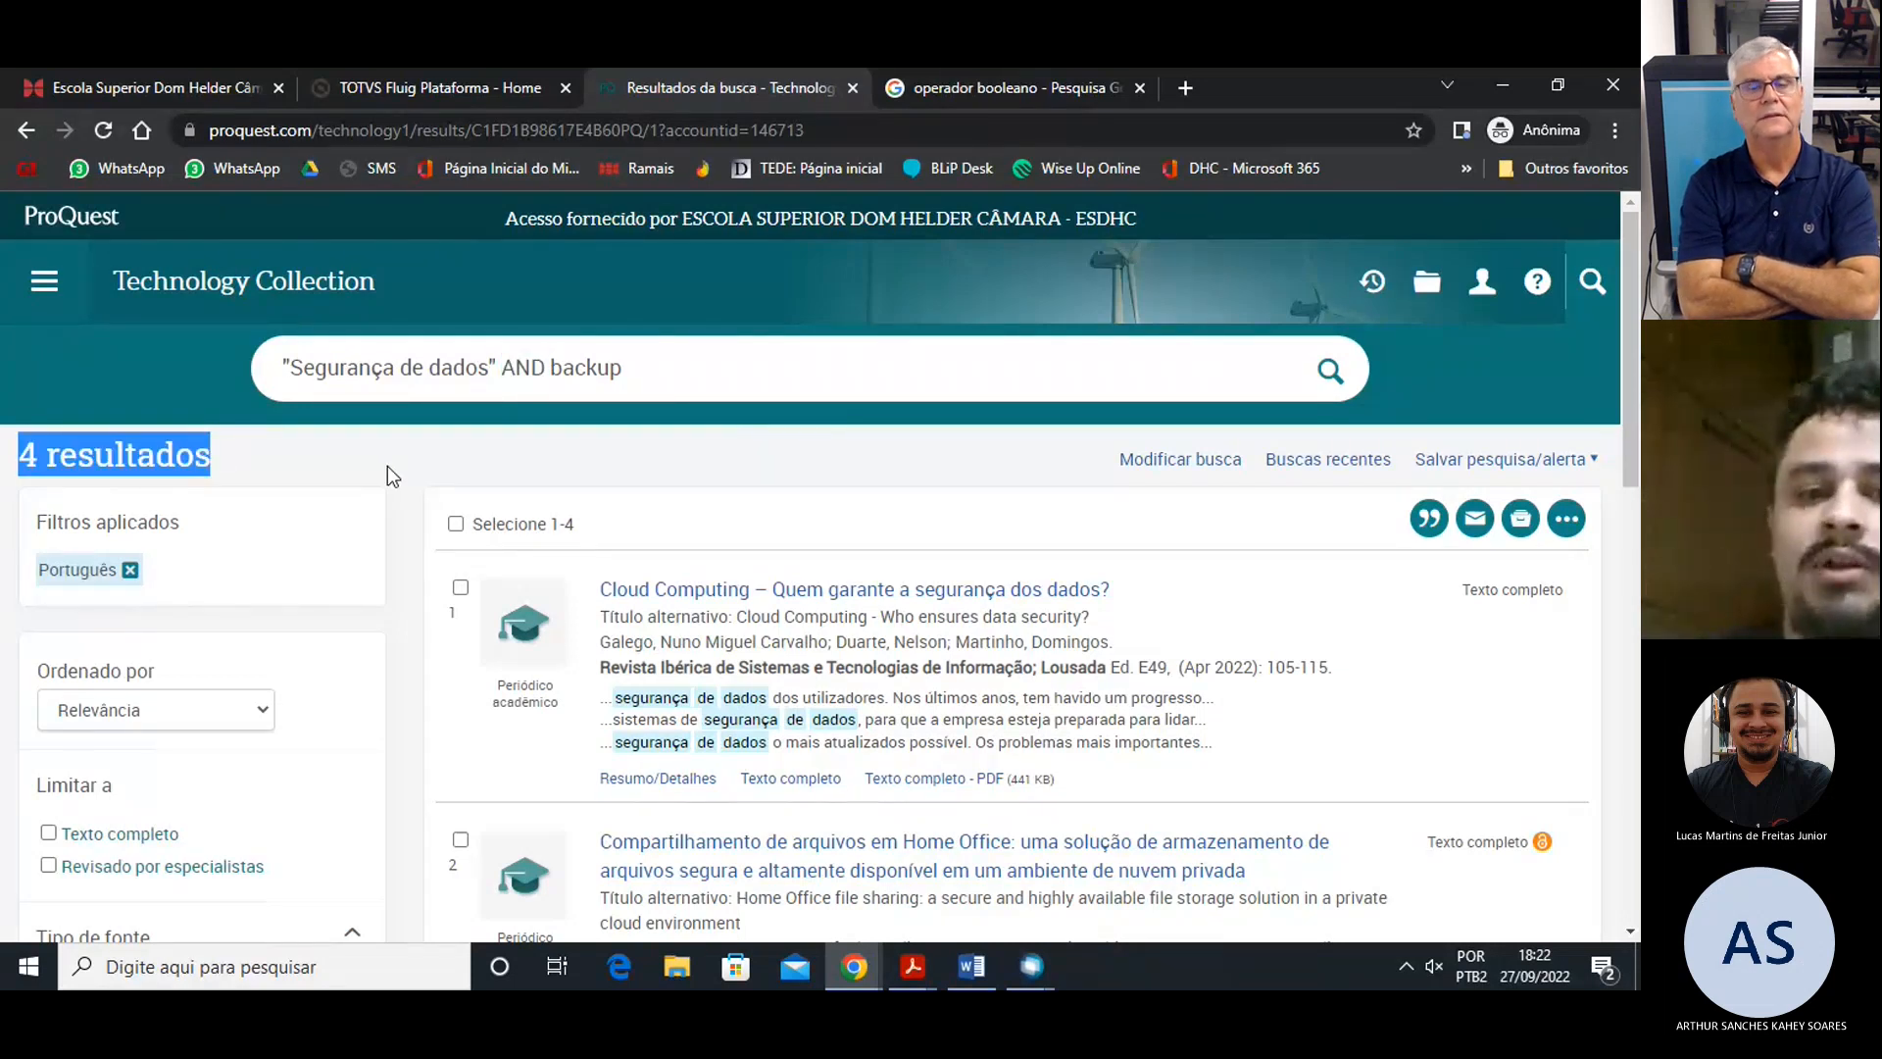
click(700, 353)
double_click(578, 360)
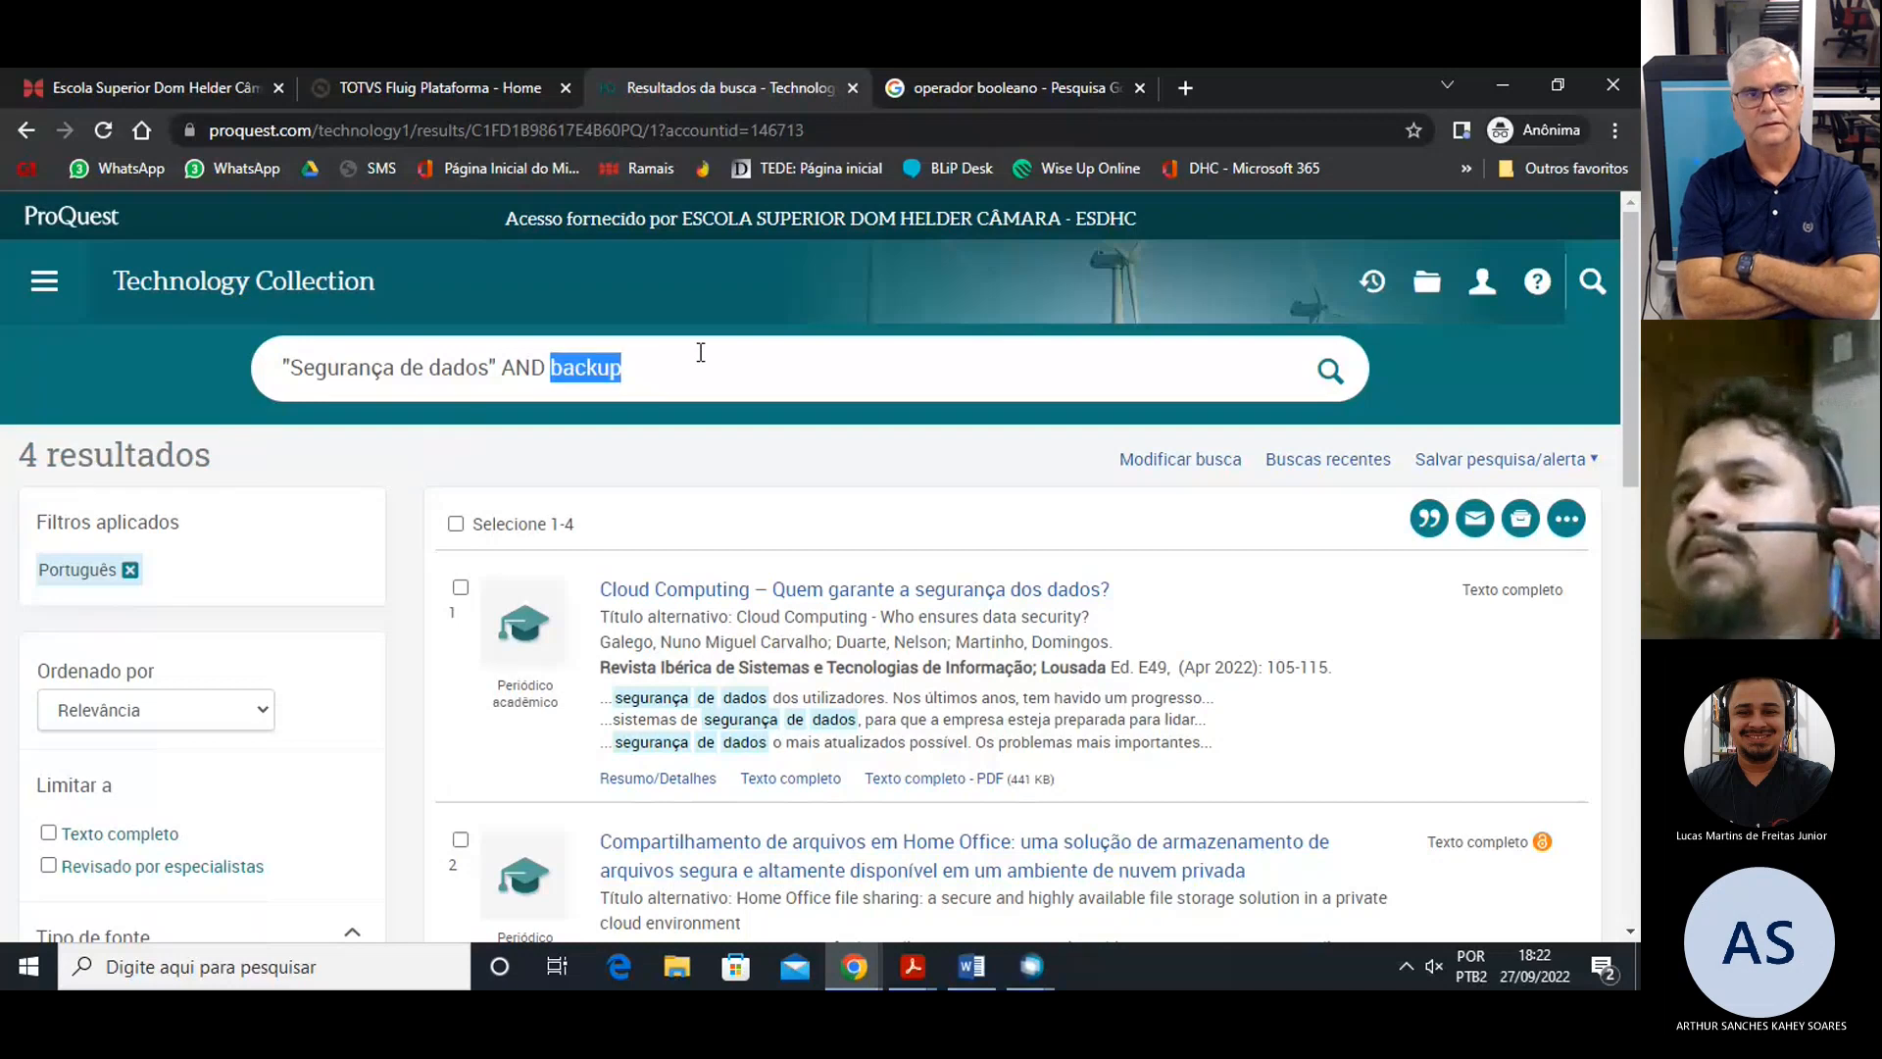
Replace the query with data security in English and run the suggested search "security data".
triple_click(579, 360)
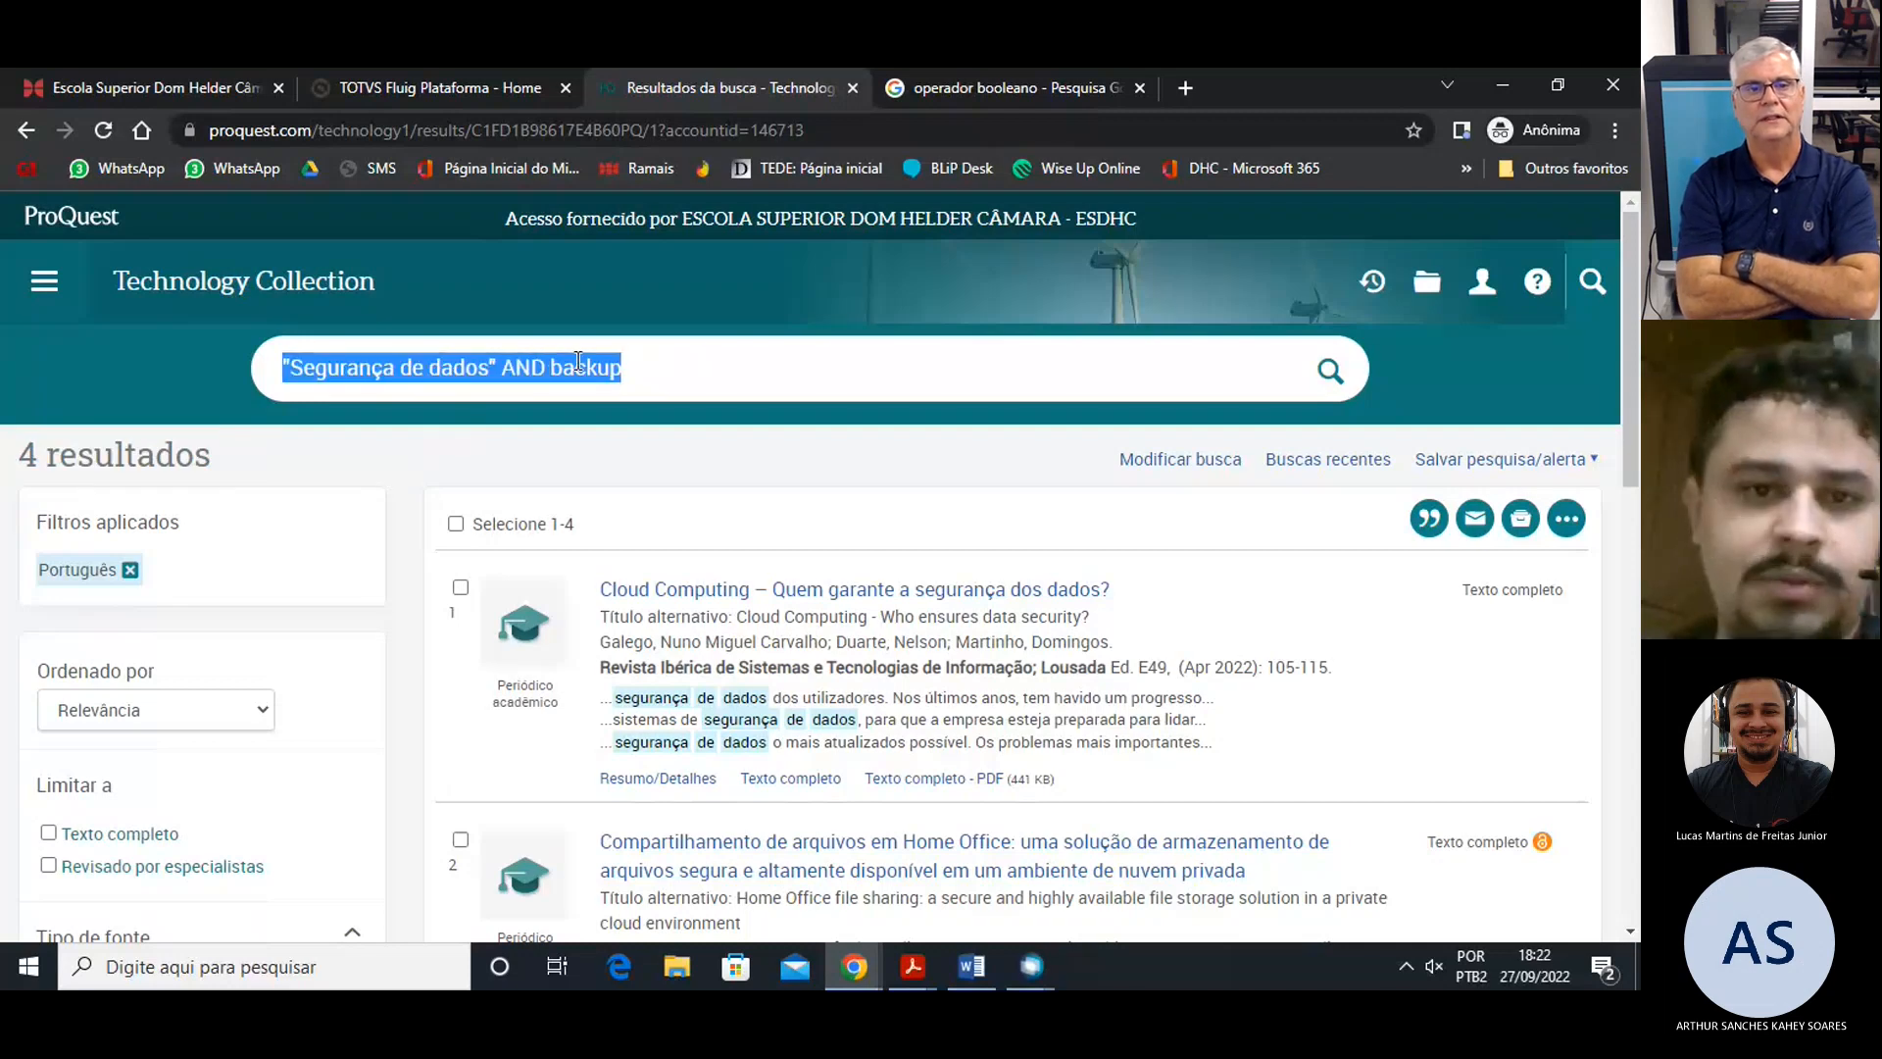
text(dat)
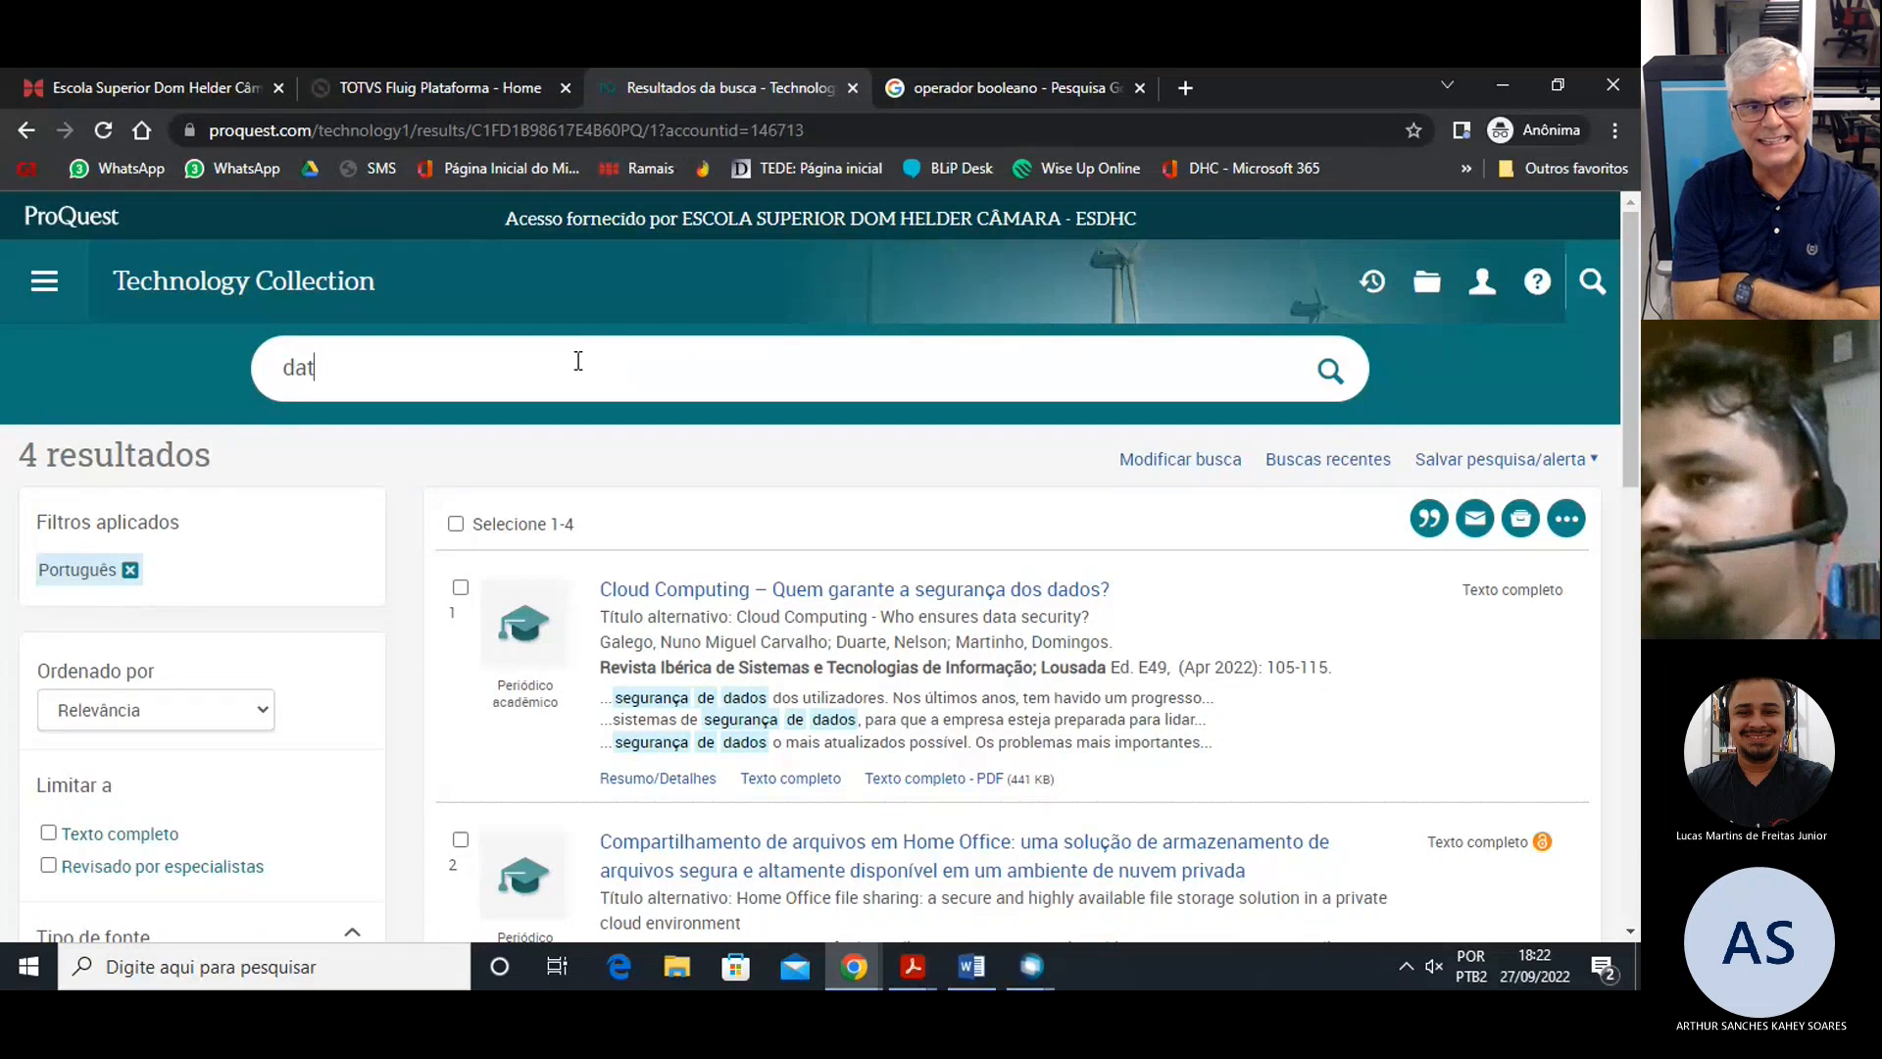
text(a securaty)
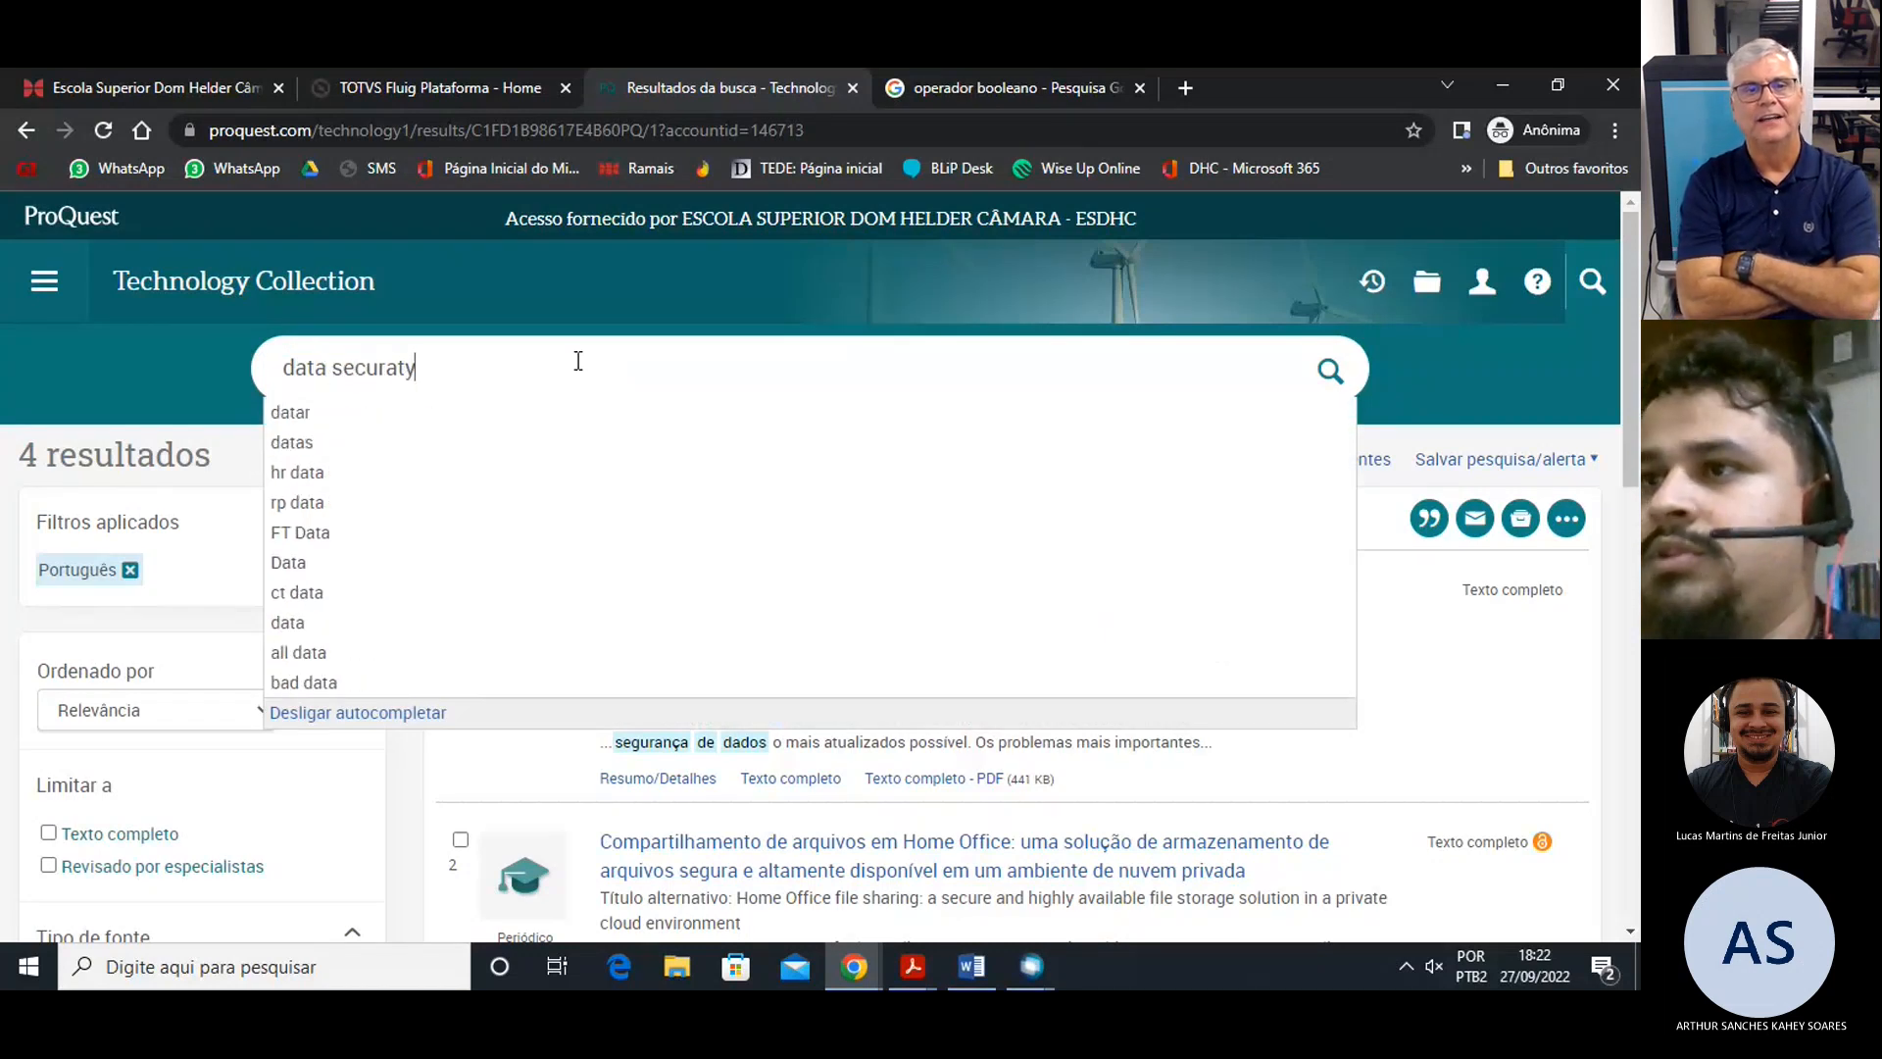
key(BackSpace)
key(BackSpace)
key(BackSpace)
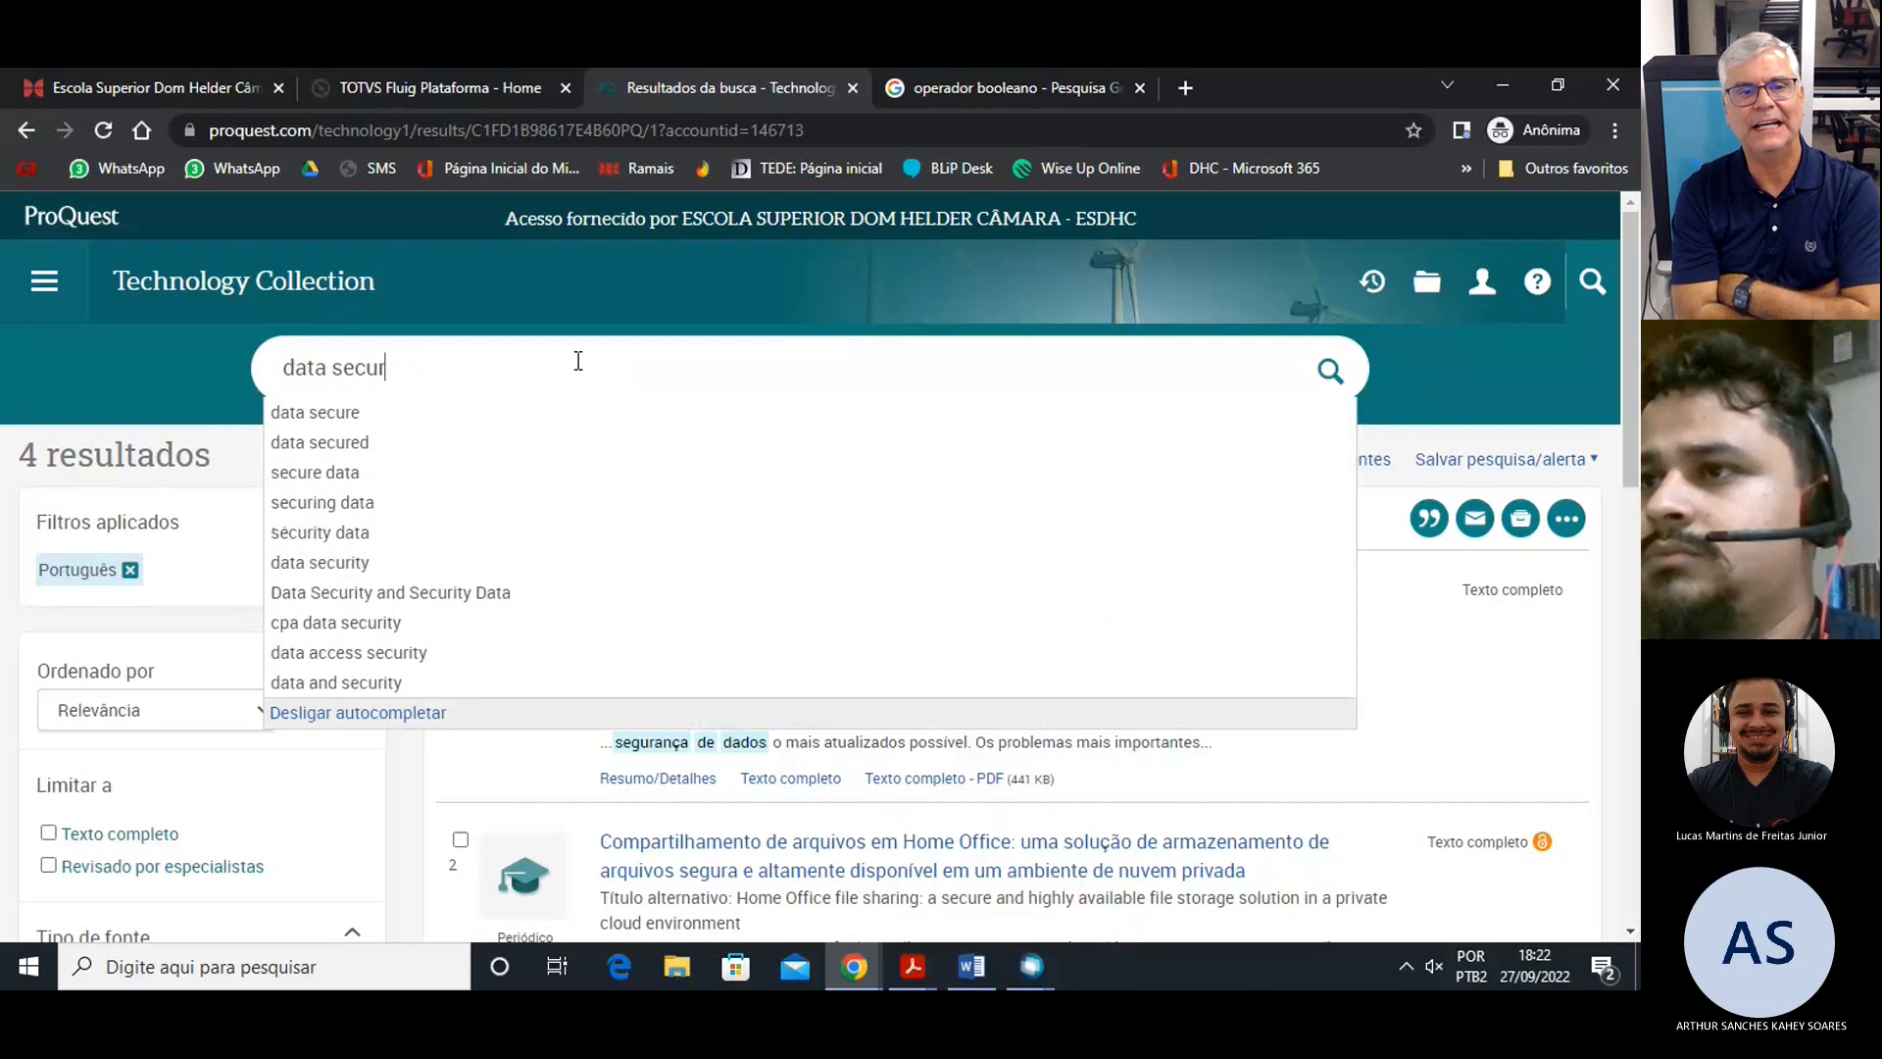
text(ity)
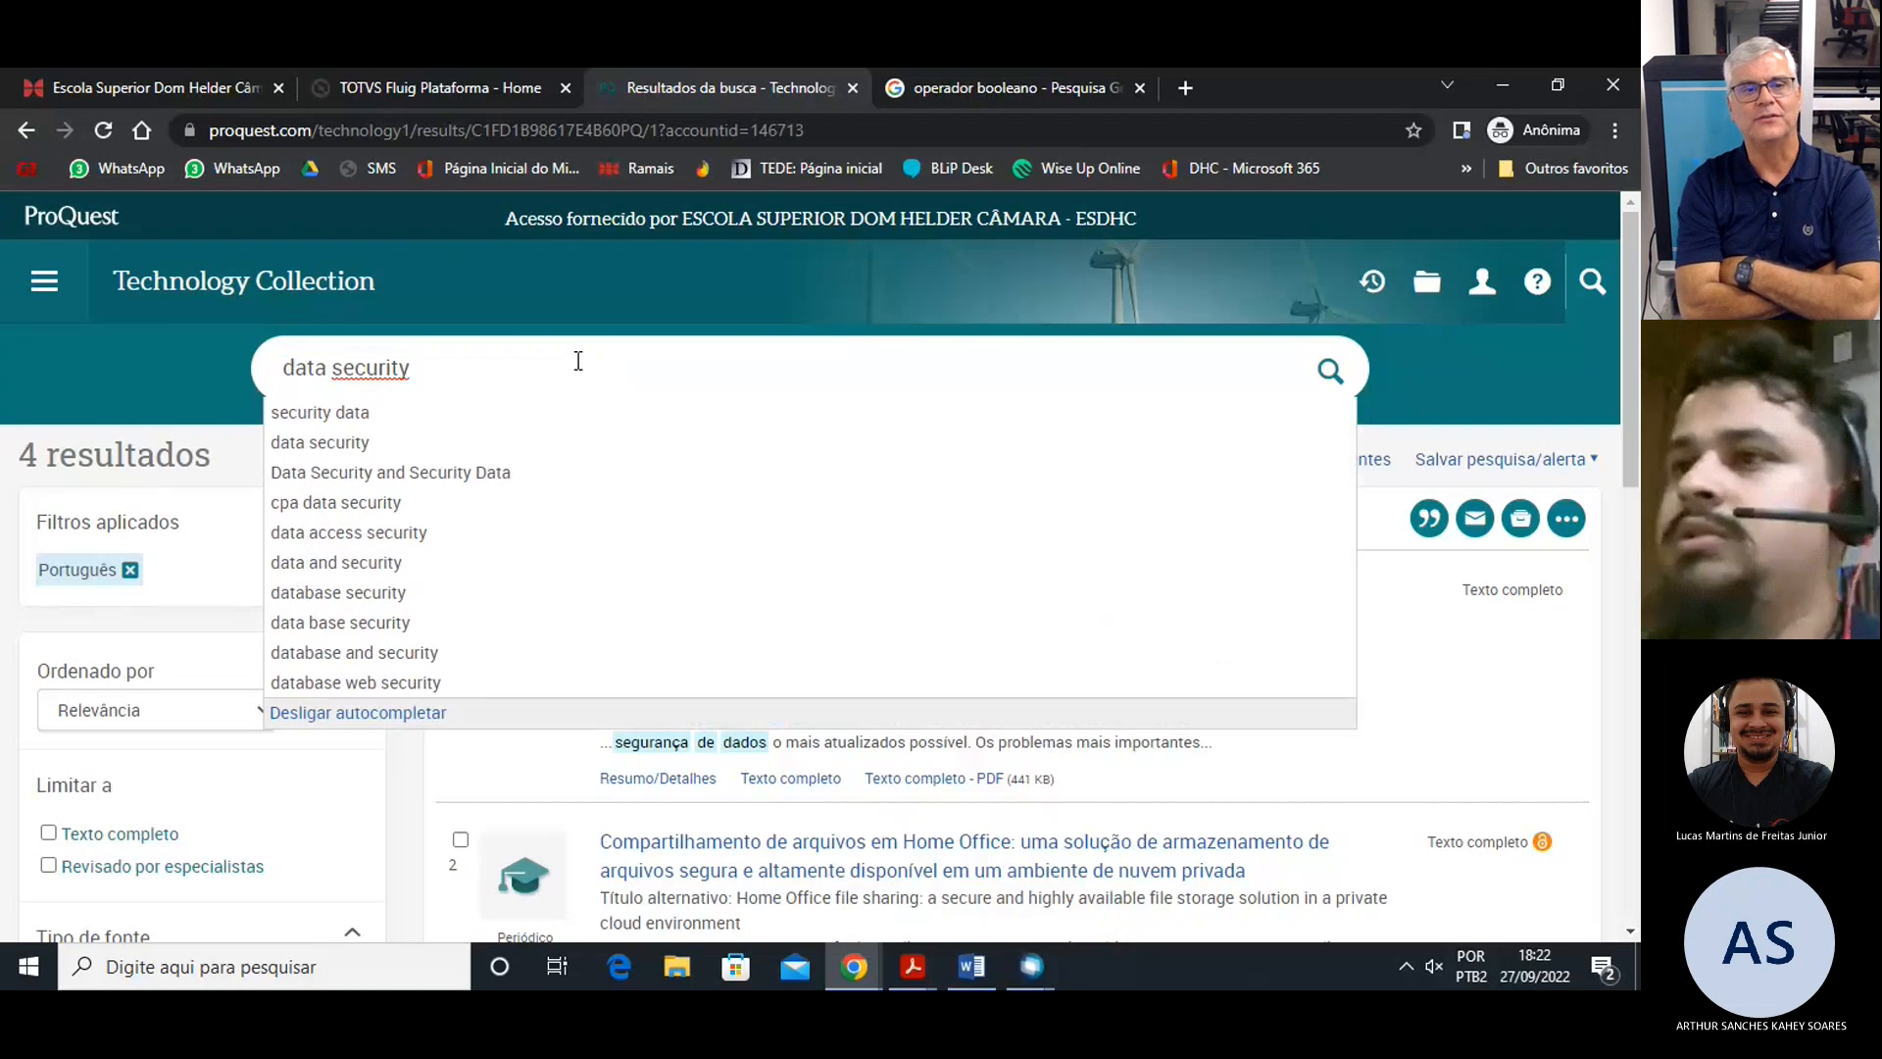
click(374, 419)
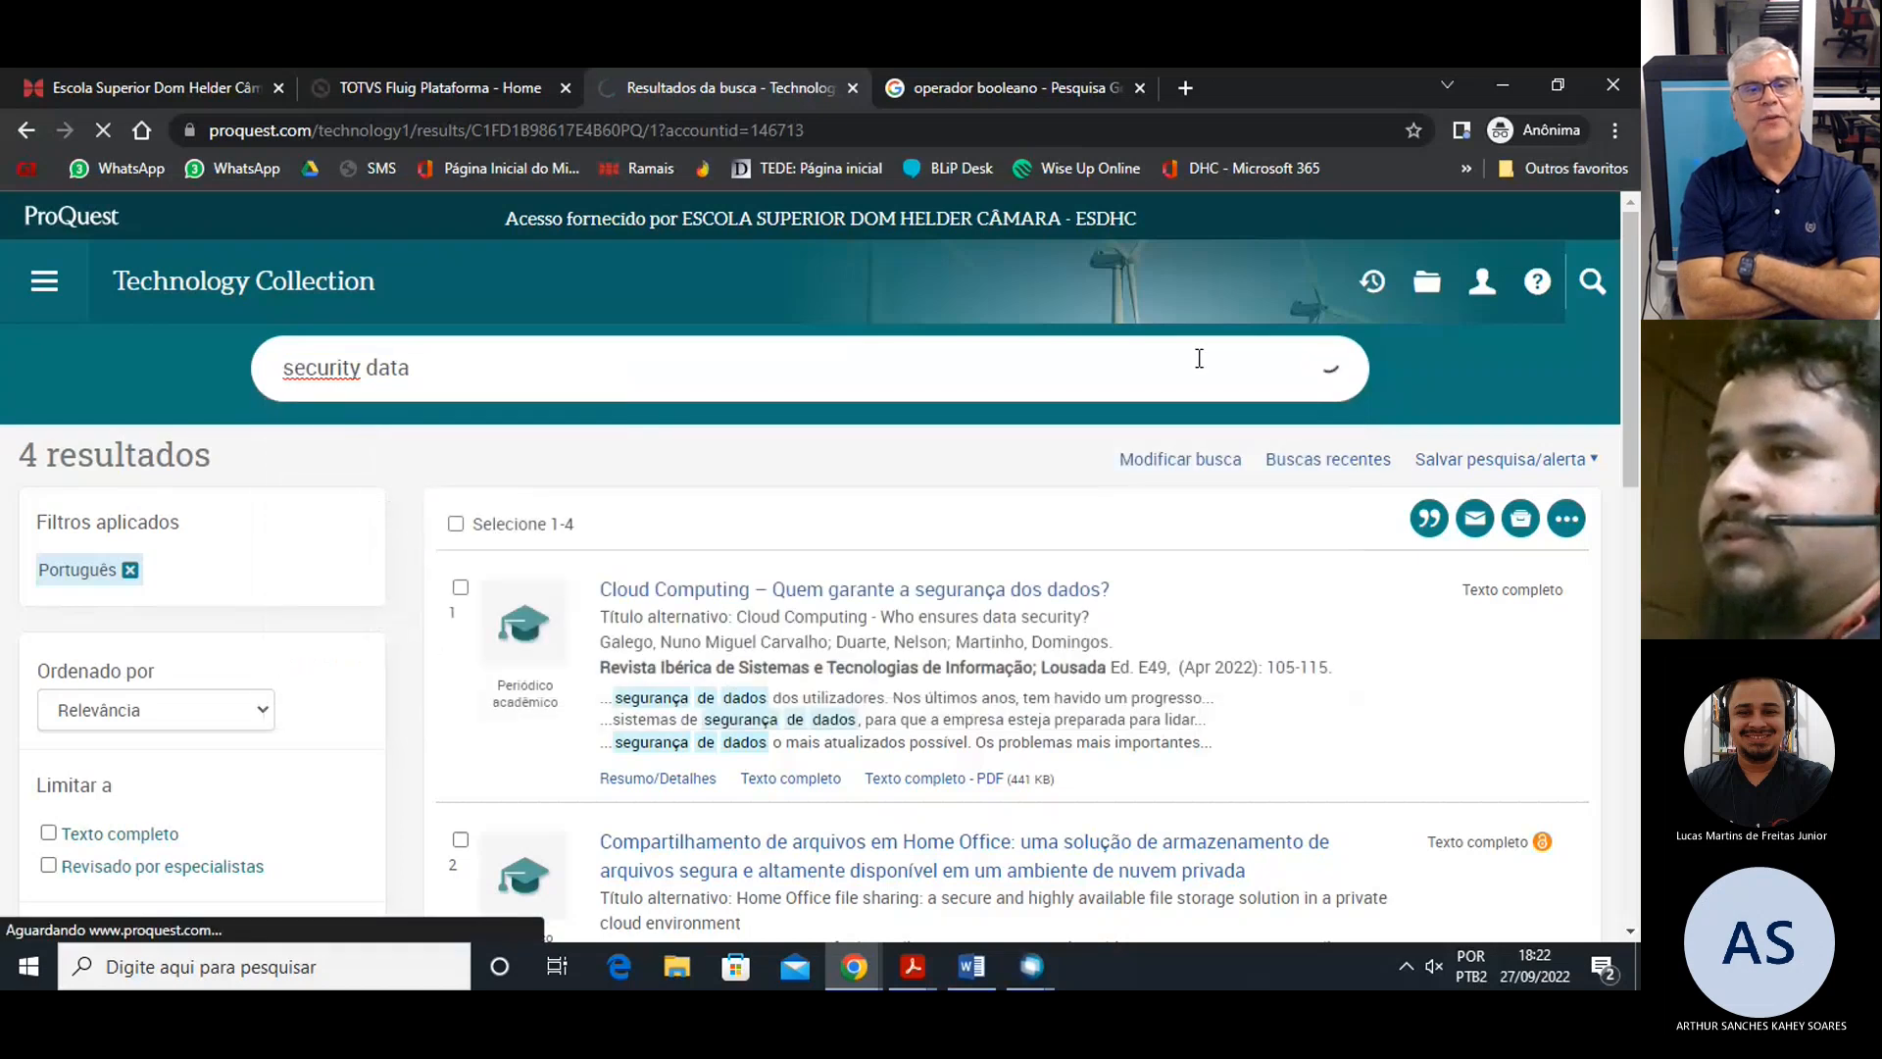
Edit the query again and run the suggested search "data security" in the Technology Collection.
key(BackSpace)
key(BackSpace)
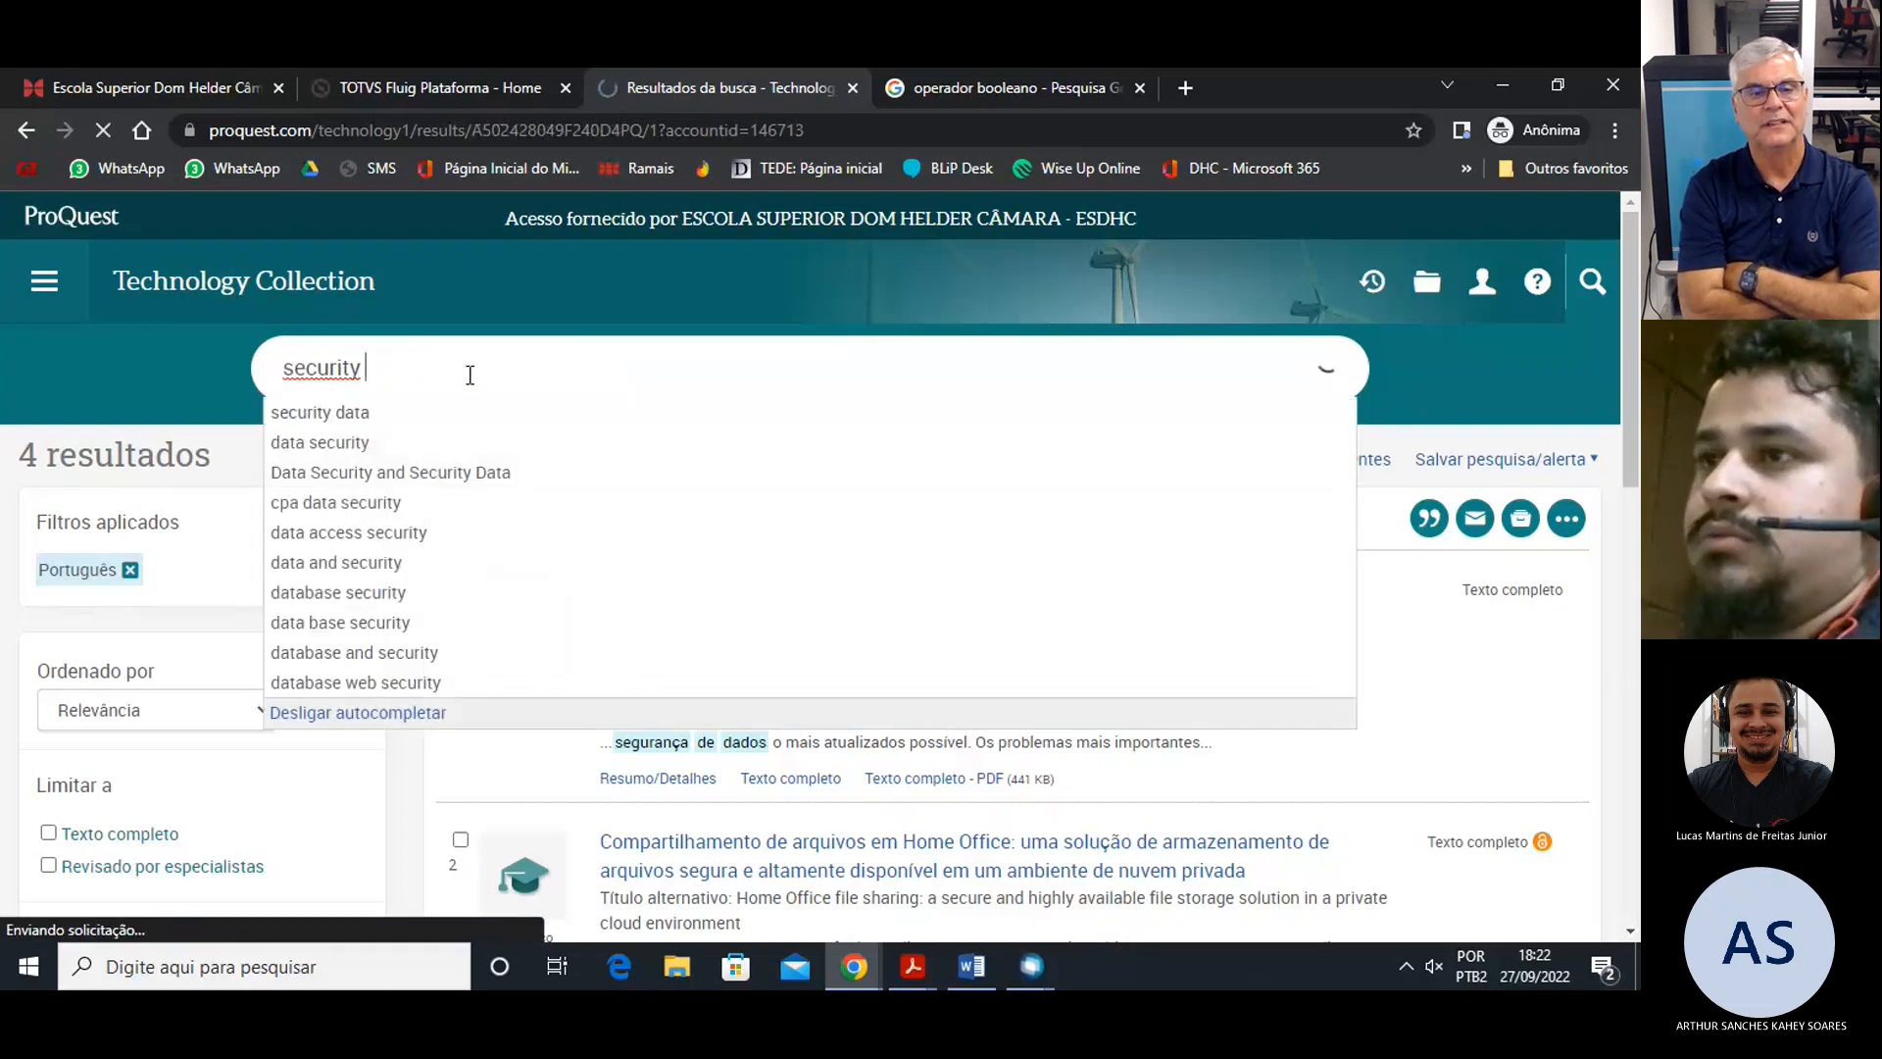
key(BackSpace)
key(BackSpace)
key(BackSpace)
key(BackSpace)
key(BackSpace)
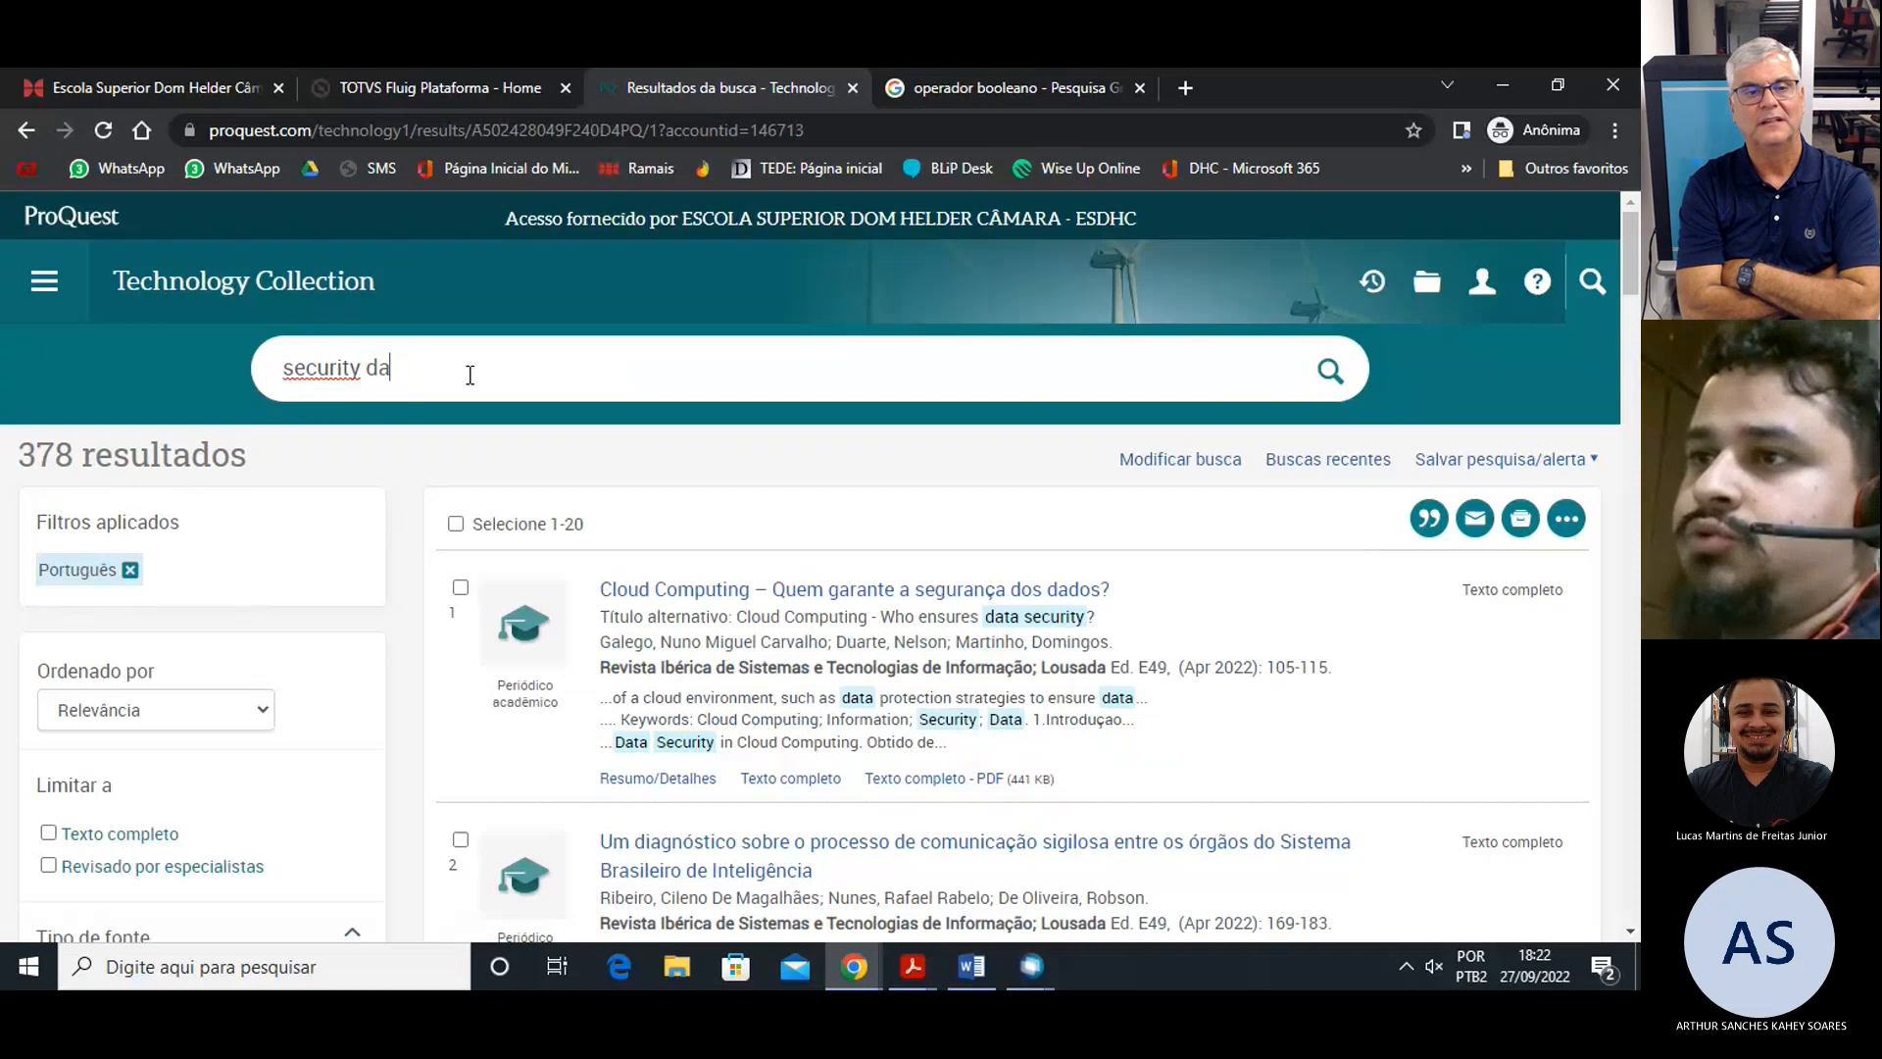
text(da)
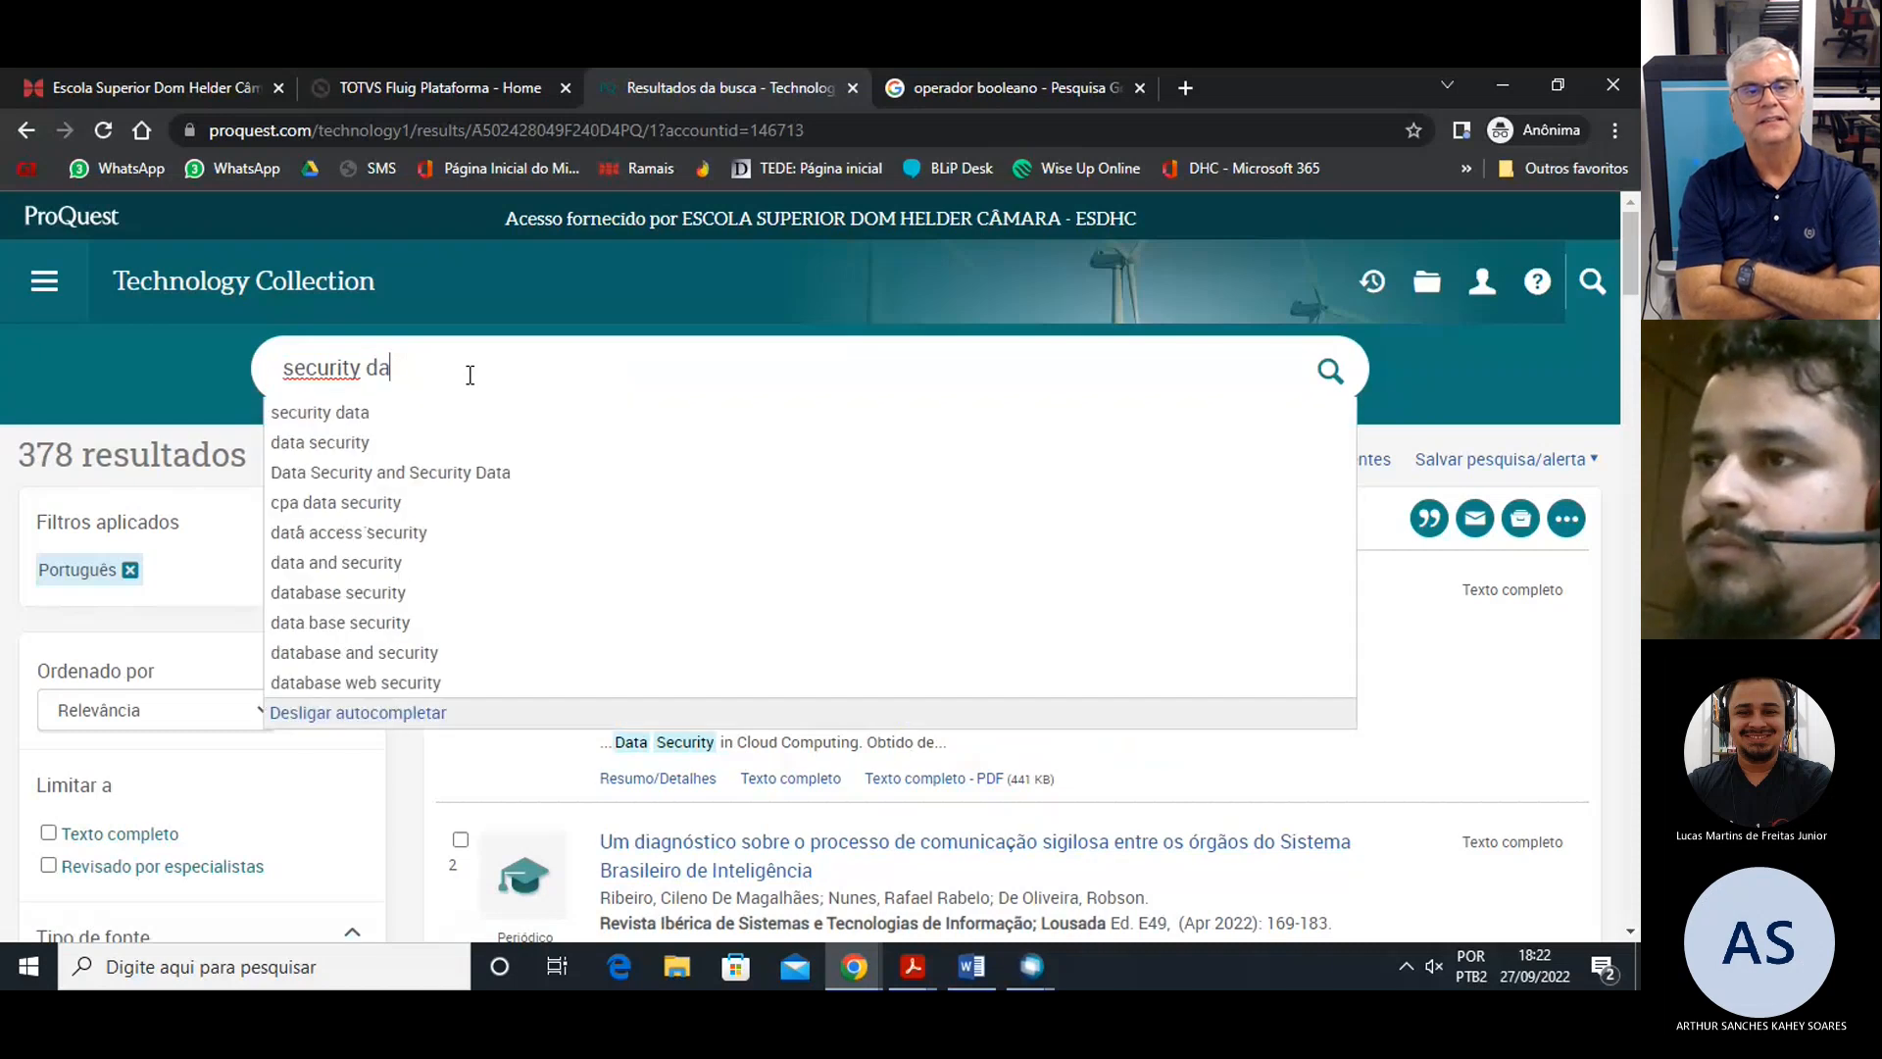
click(343, 446)
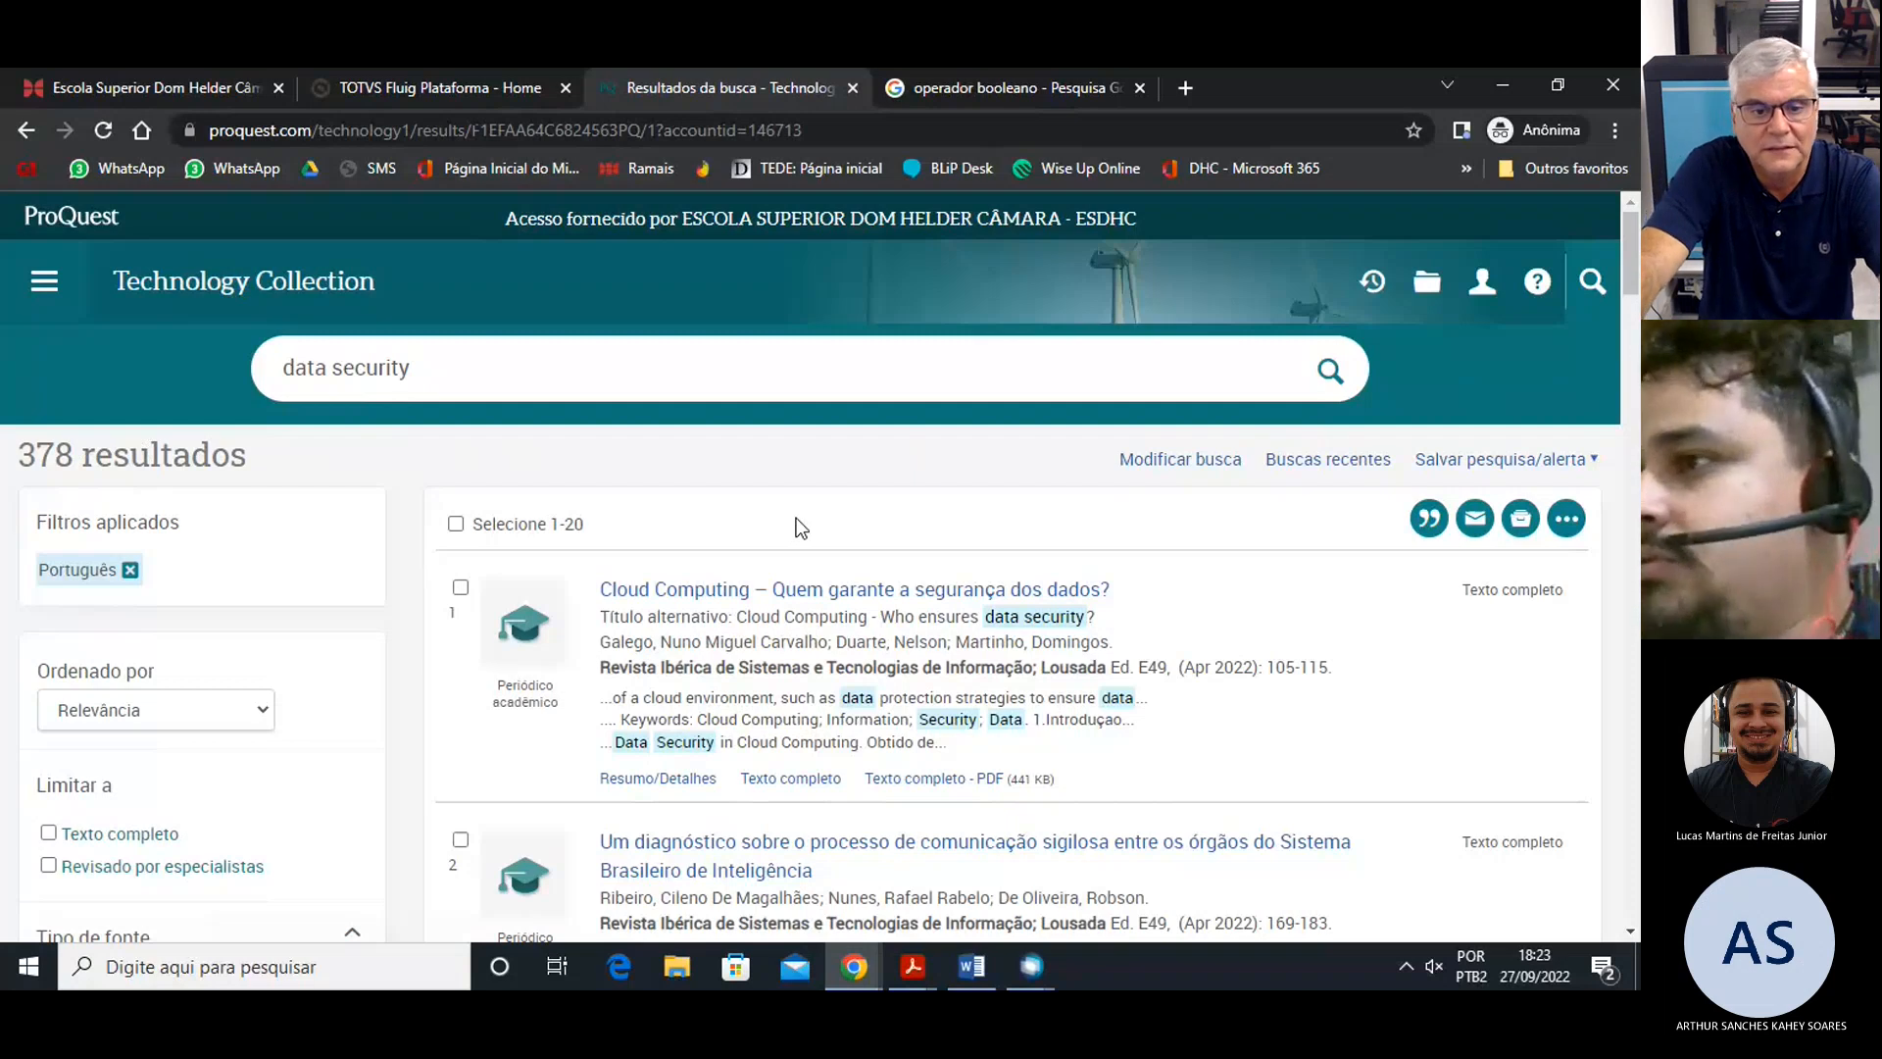
Try to remove the Português filter from the Idioma filters of the data security results.
scroll(801, 527, down, 1)
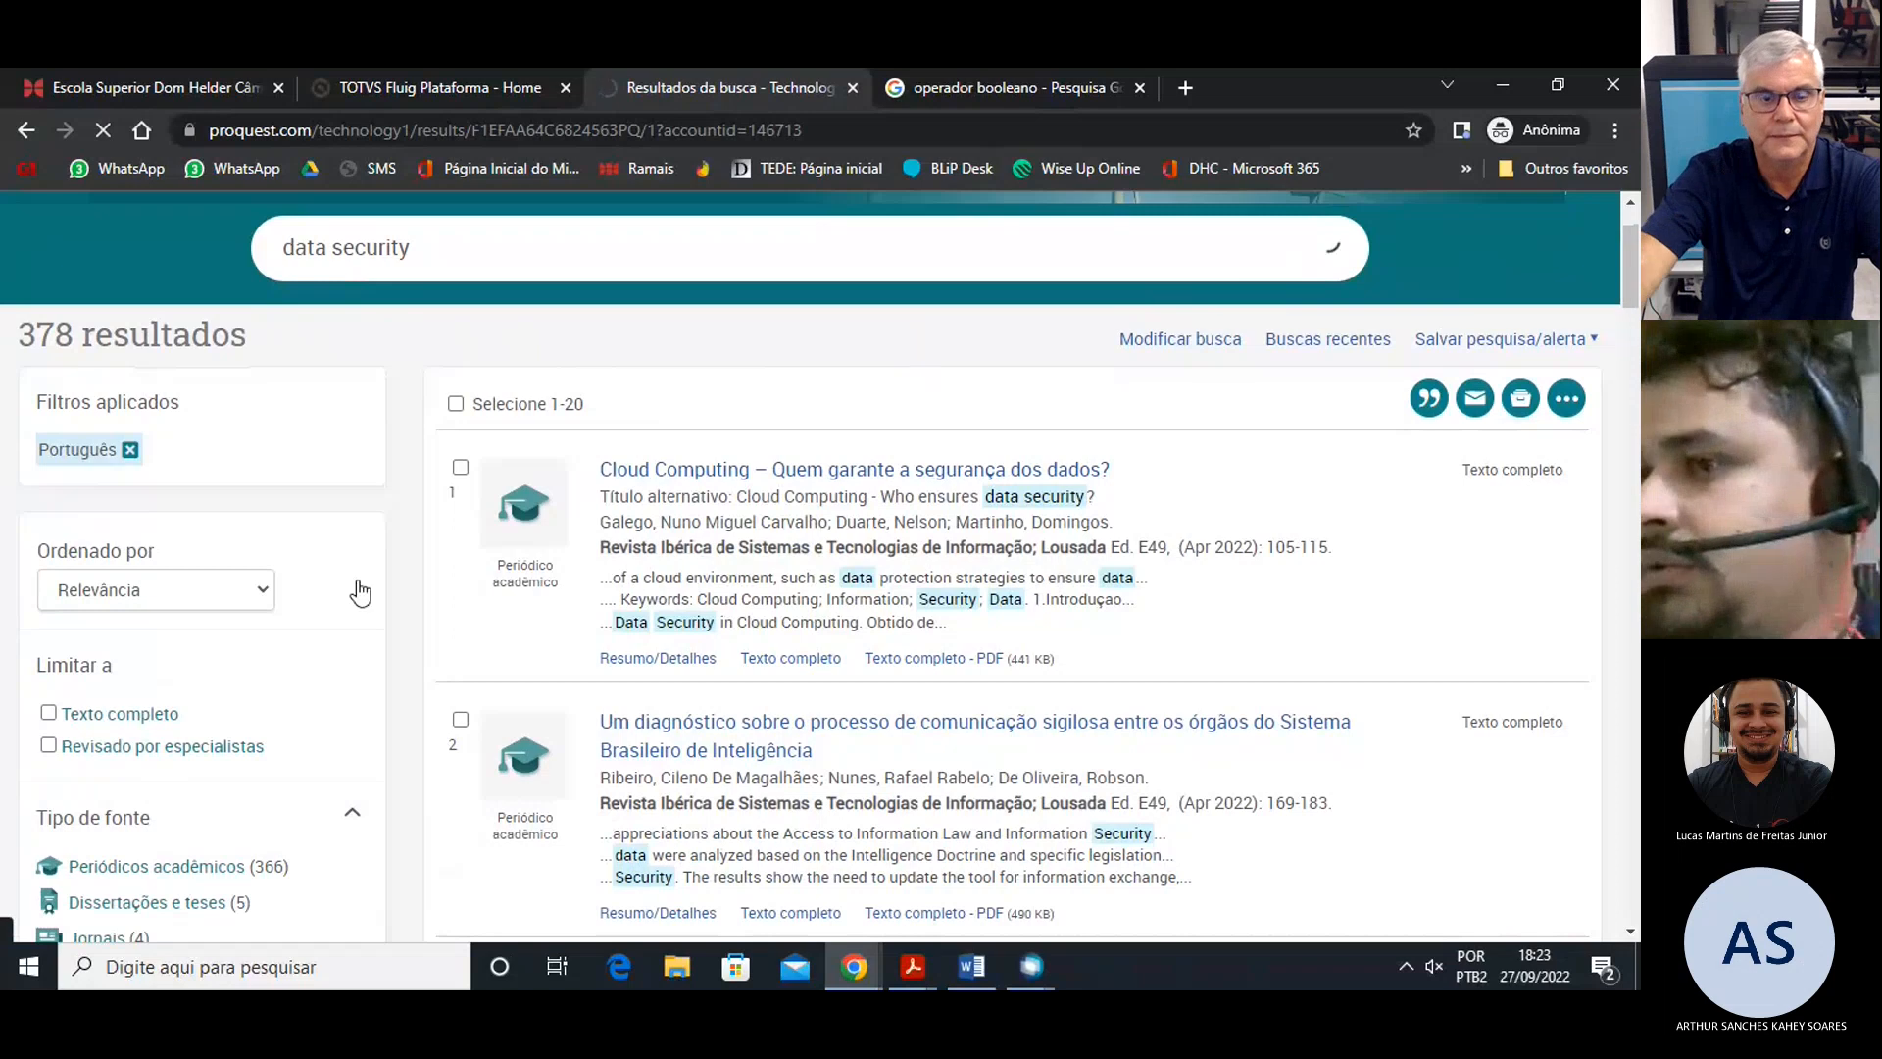
scroll(206, 627, down, 8)
scroll(199, 642, down, 2)
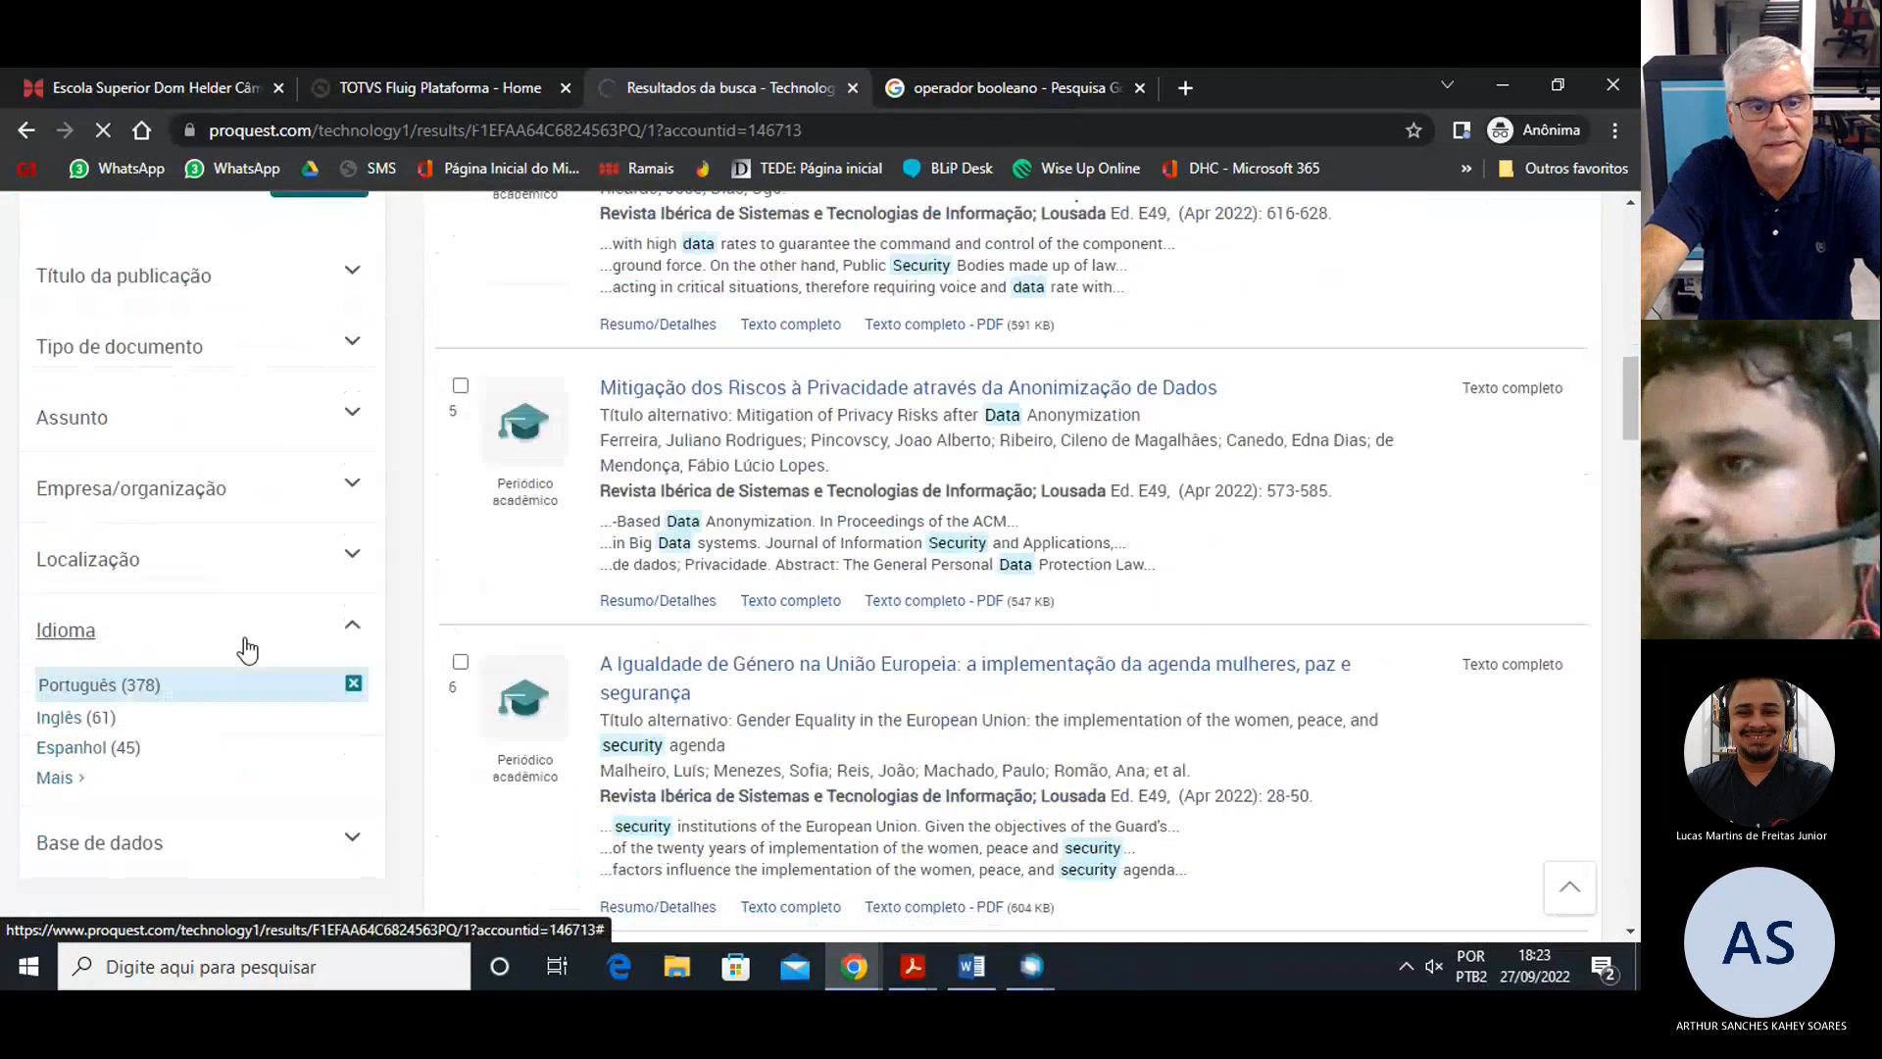
scroll(255, 649, down, 8)
scroll(257, 657, down, 5)
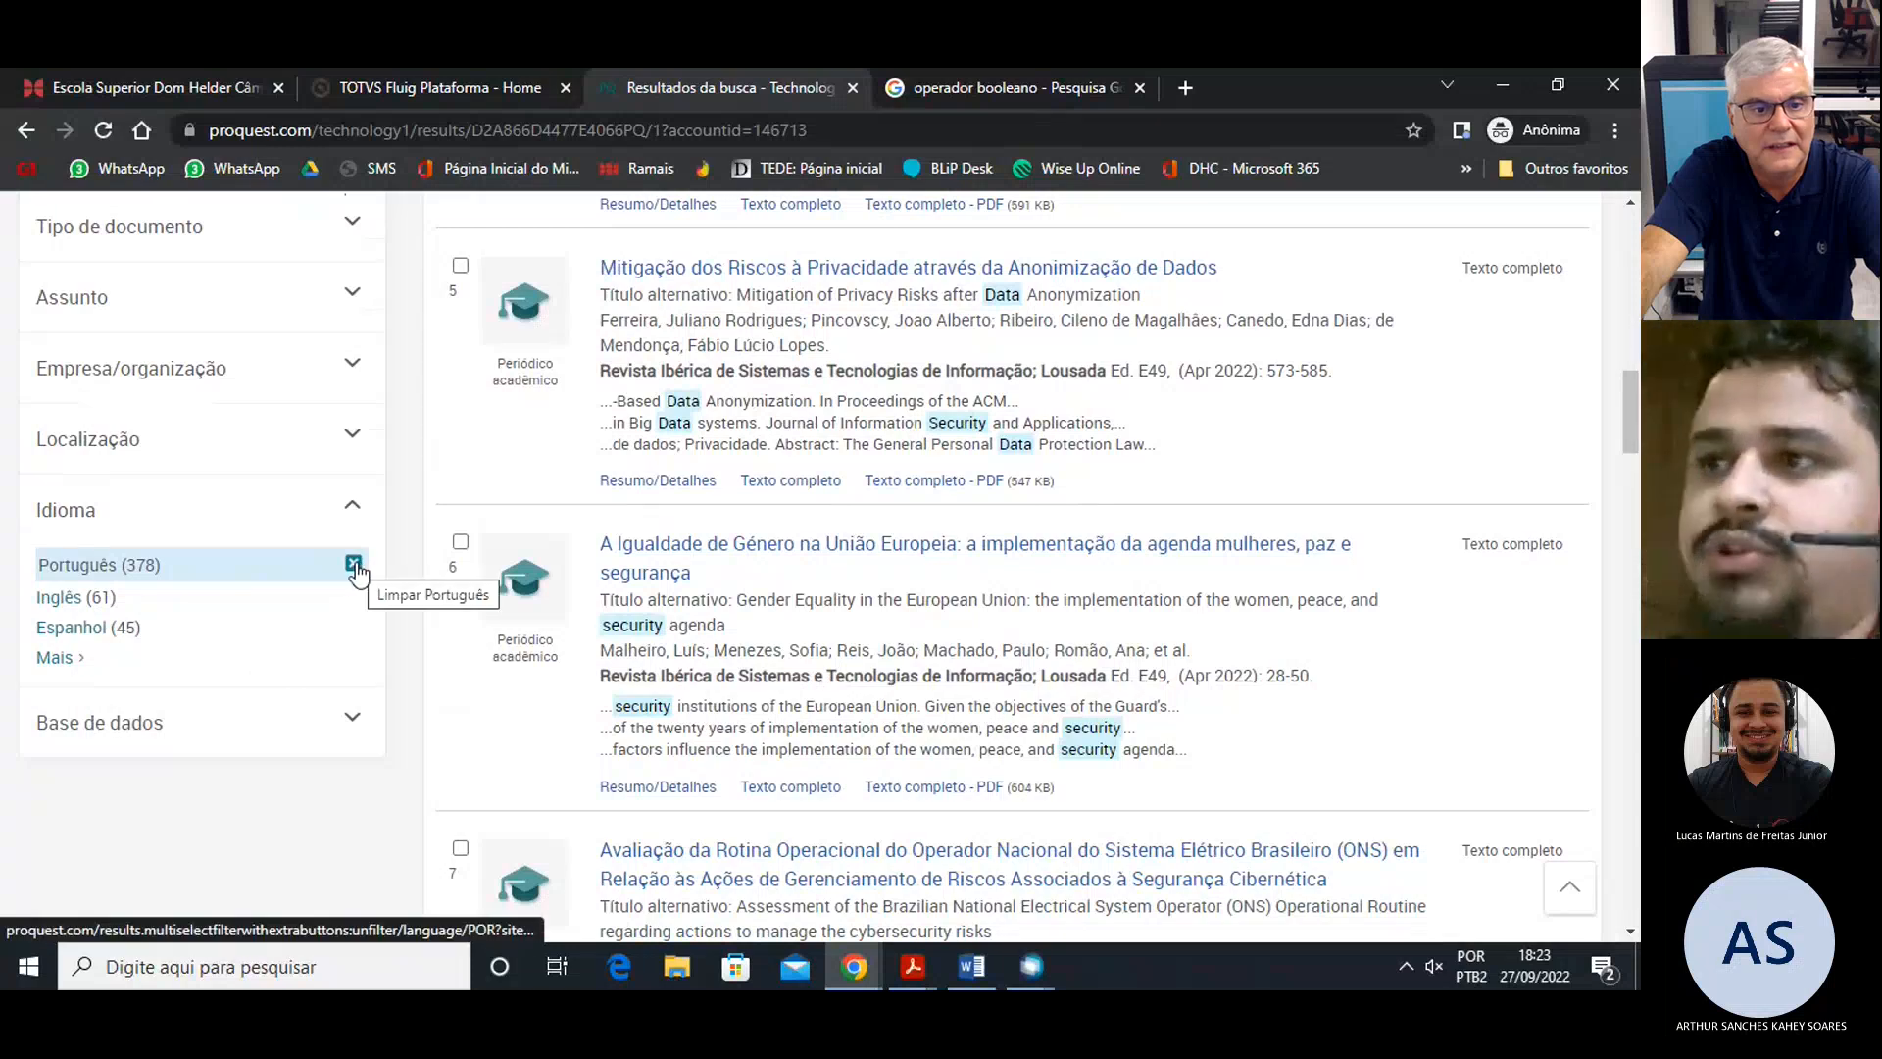
click(354, 565)
scroll(348, 530, down, 1)
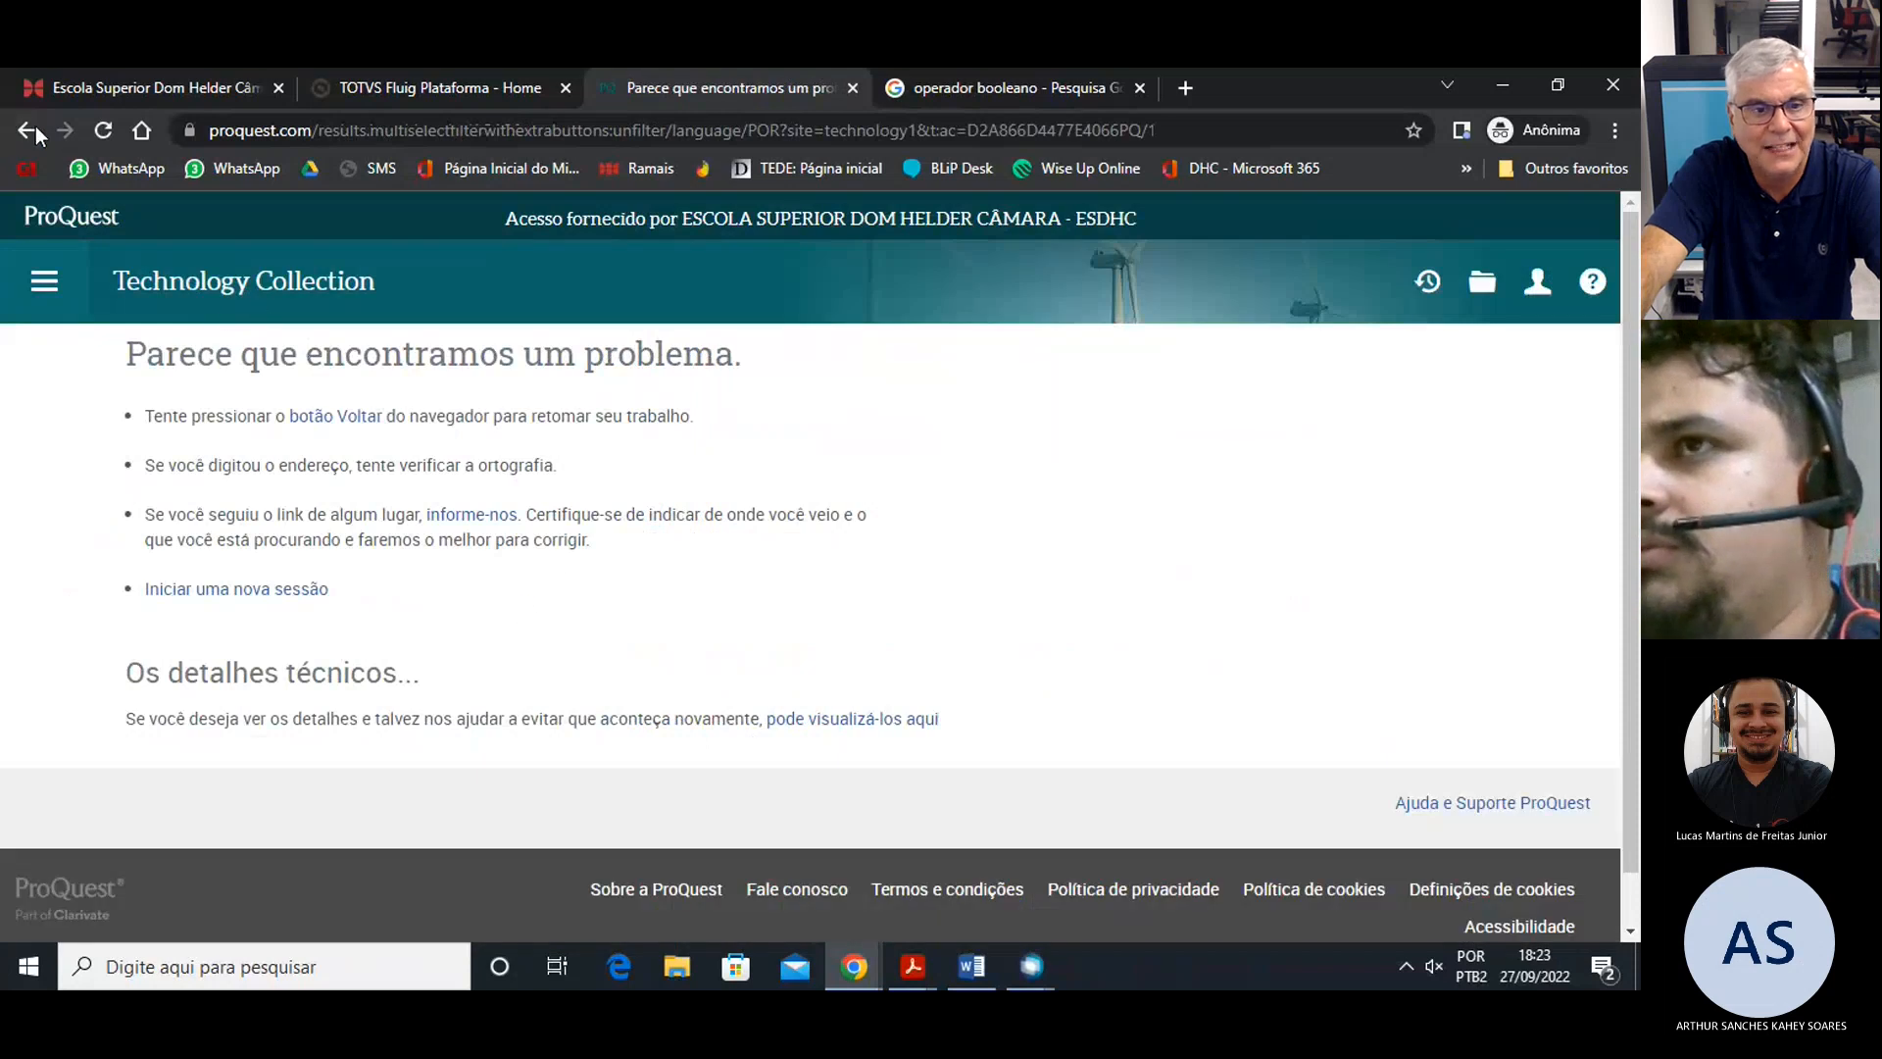
Restart from the Technology Collection basic search, run data security without filters and check the result count.
click(250, 282)
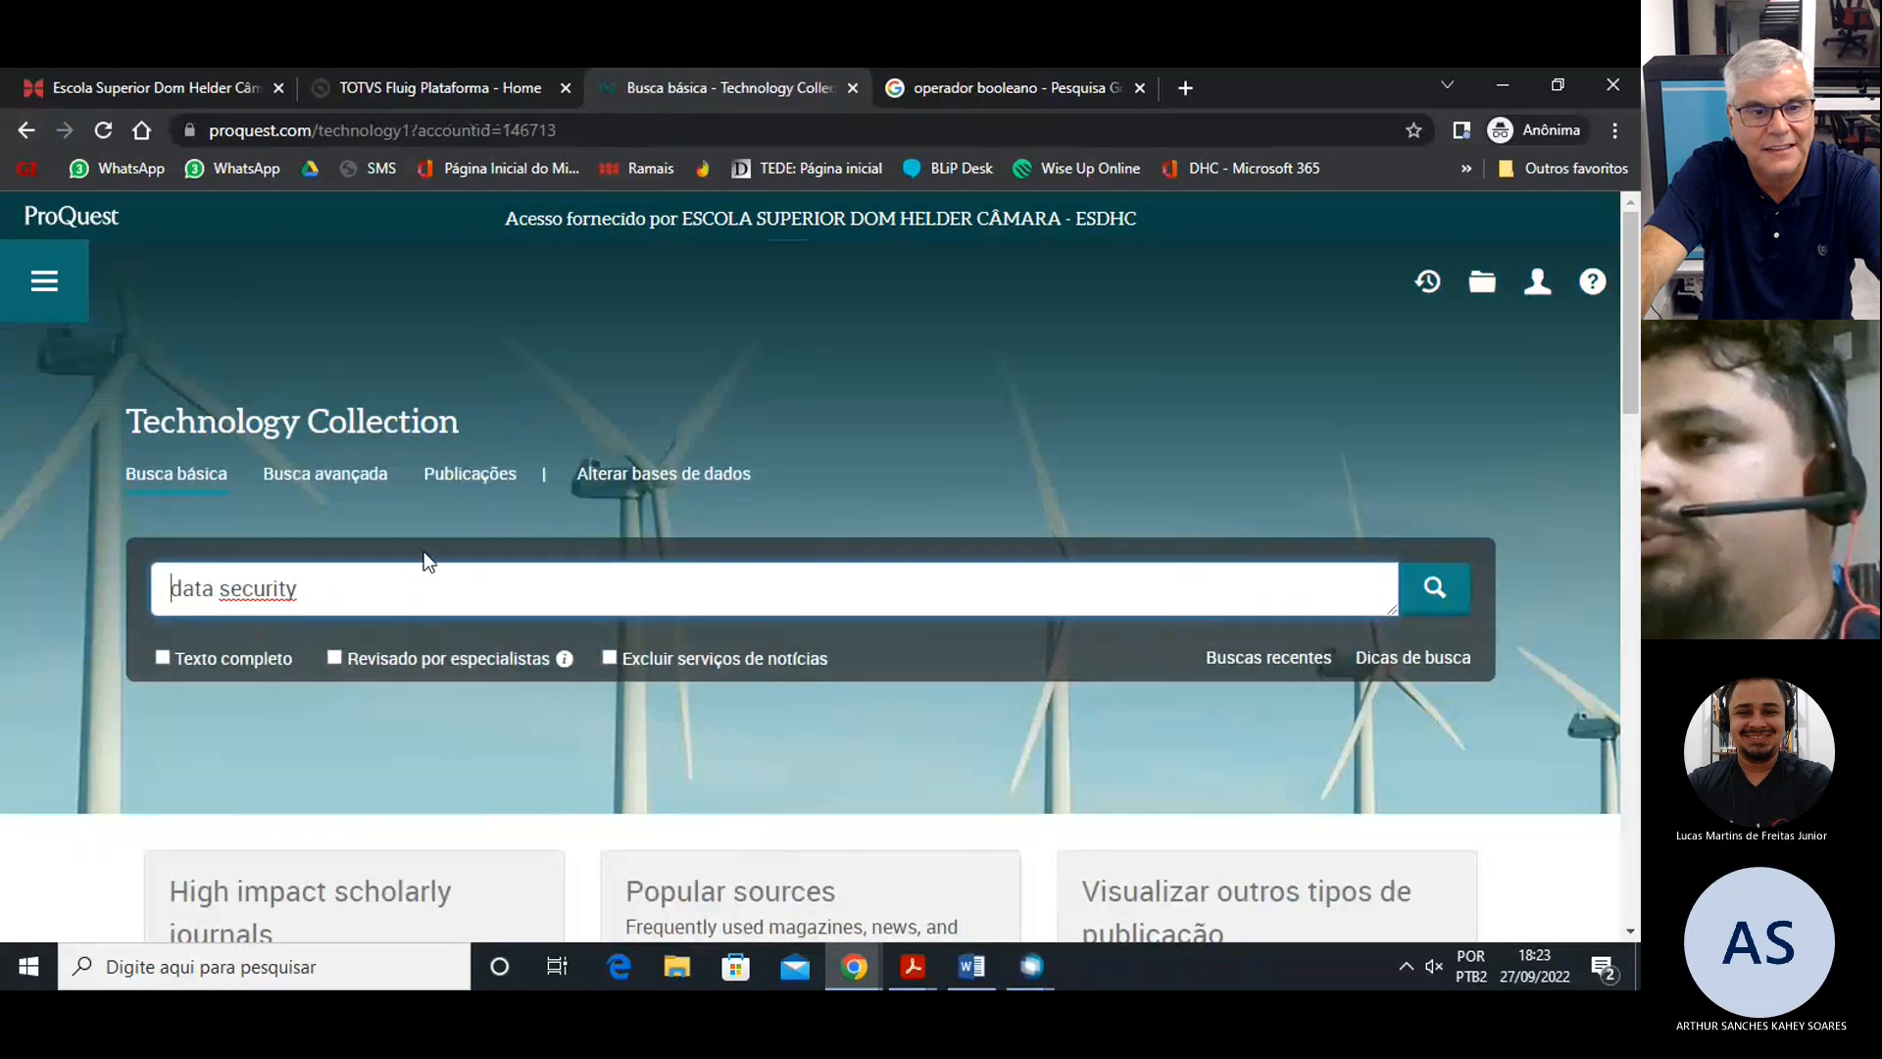
key(Return)
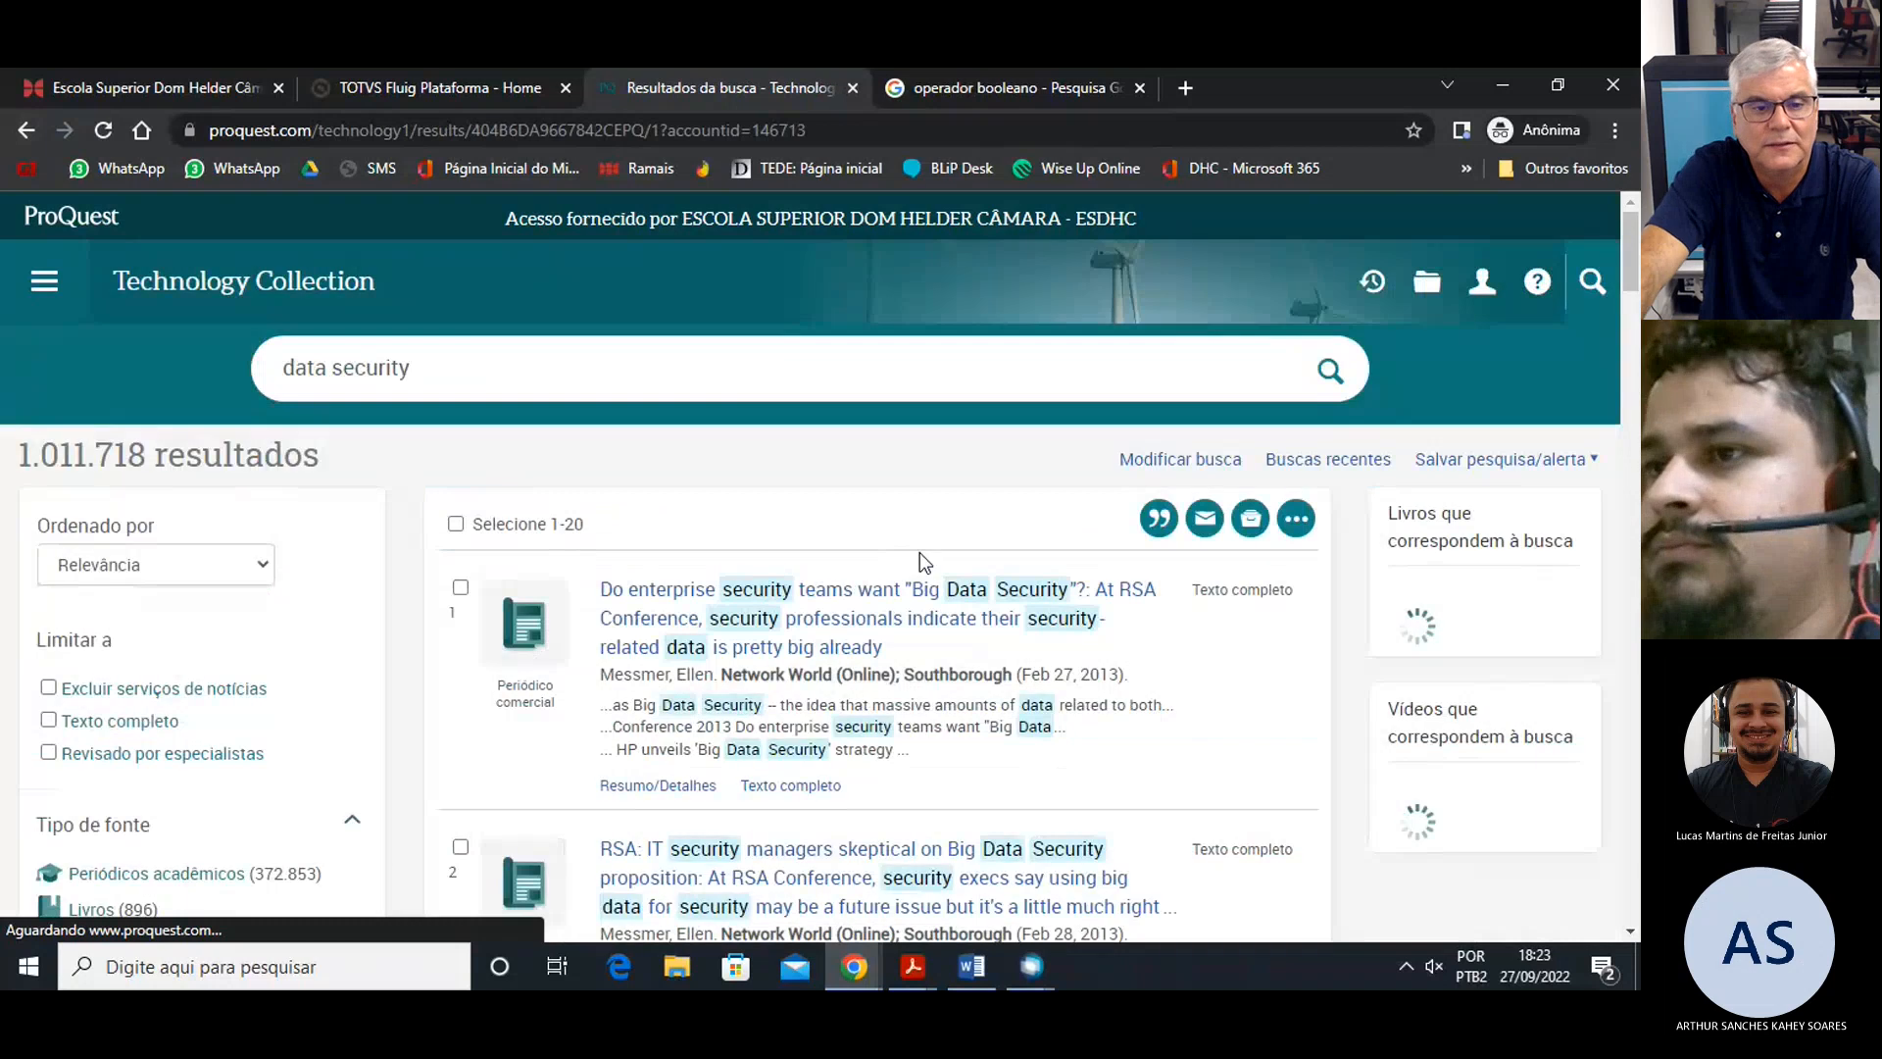
triple_click(234, 451)
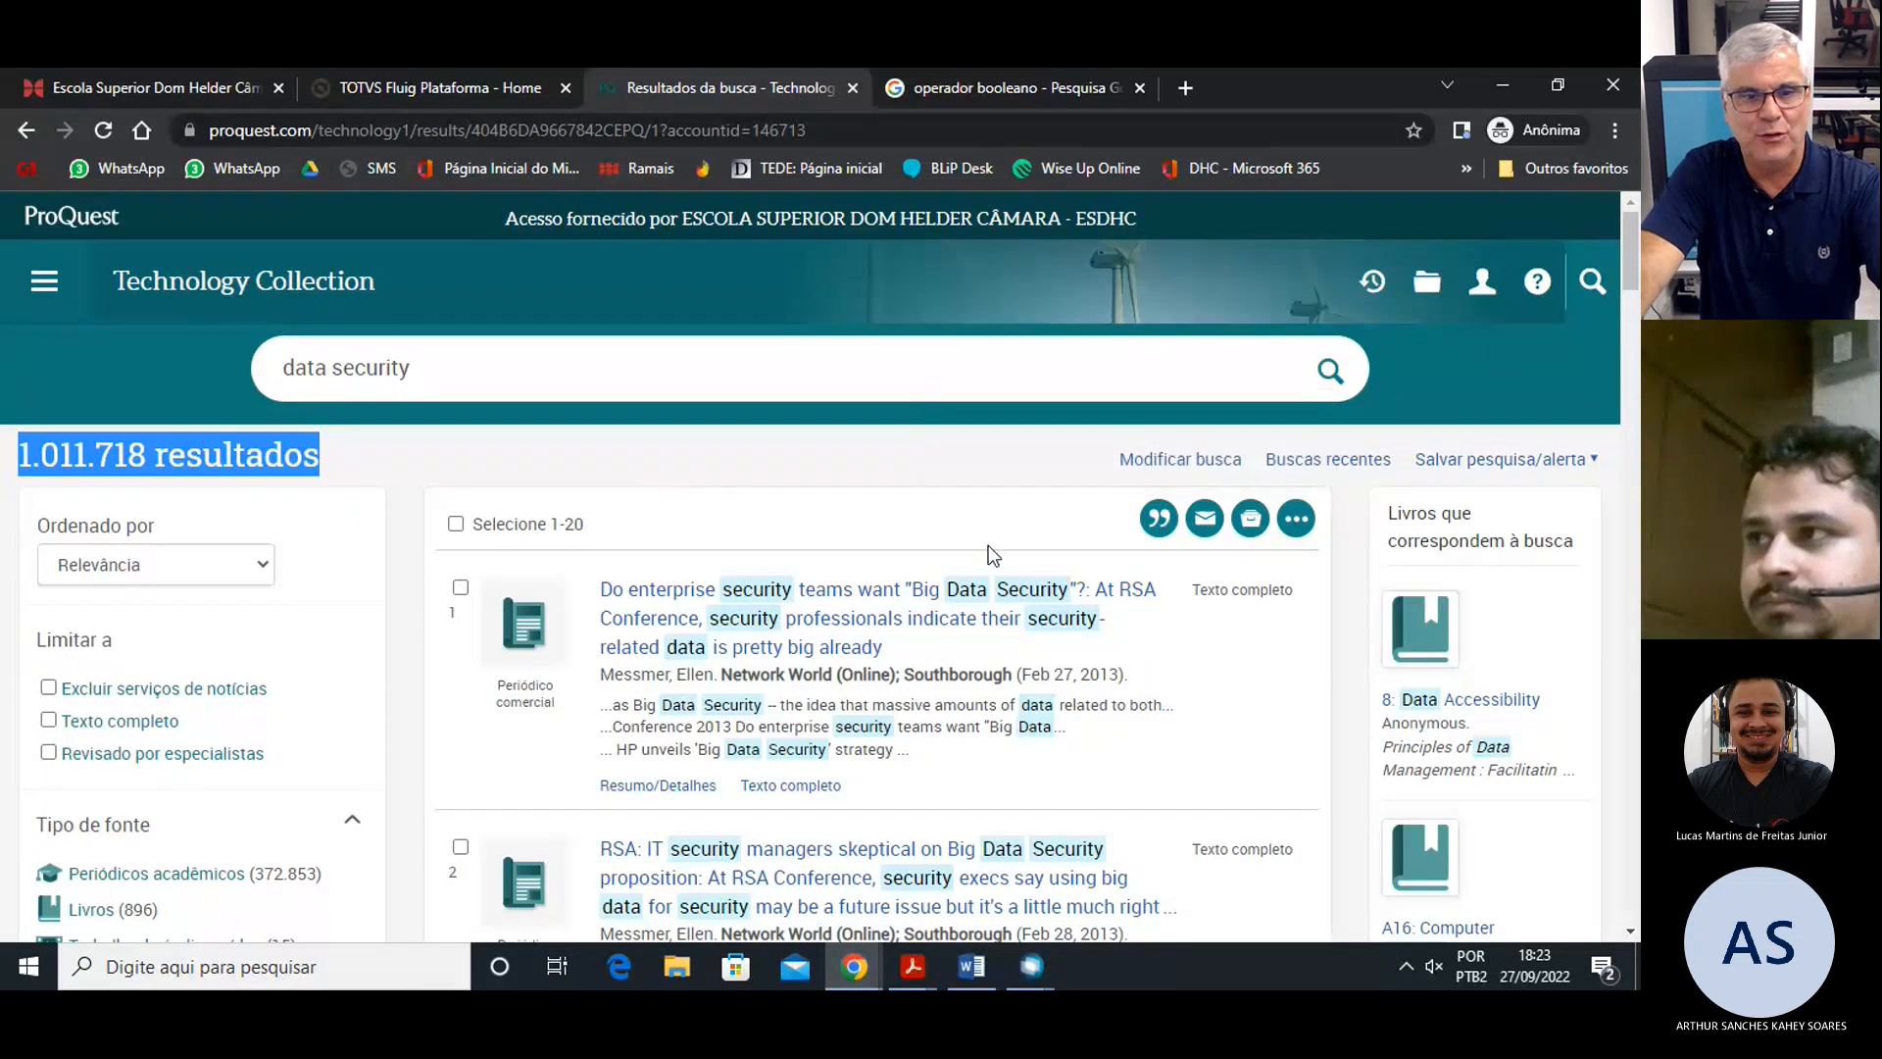
Go back to the Technology Collection basic search page and open the Dicas de busca help window.
click(292, 294)
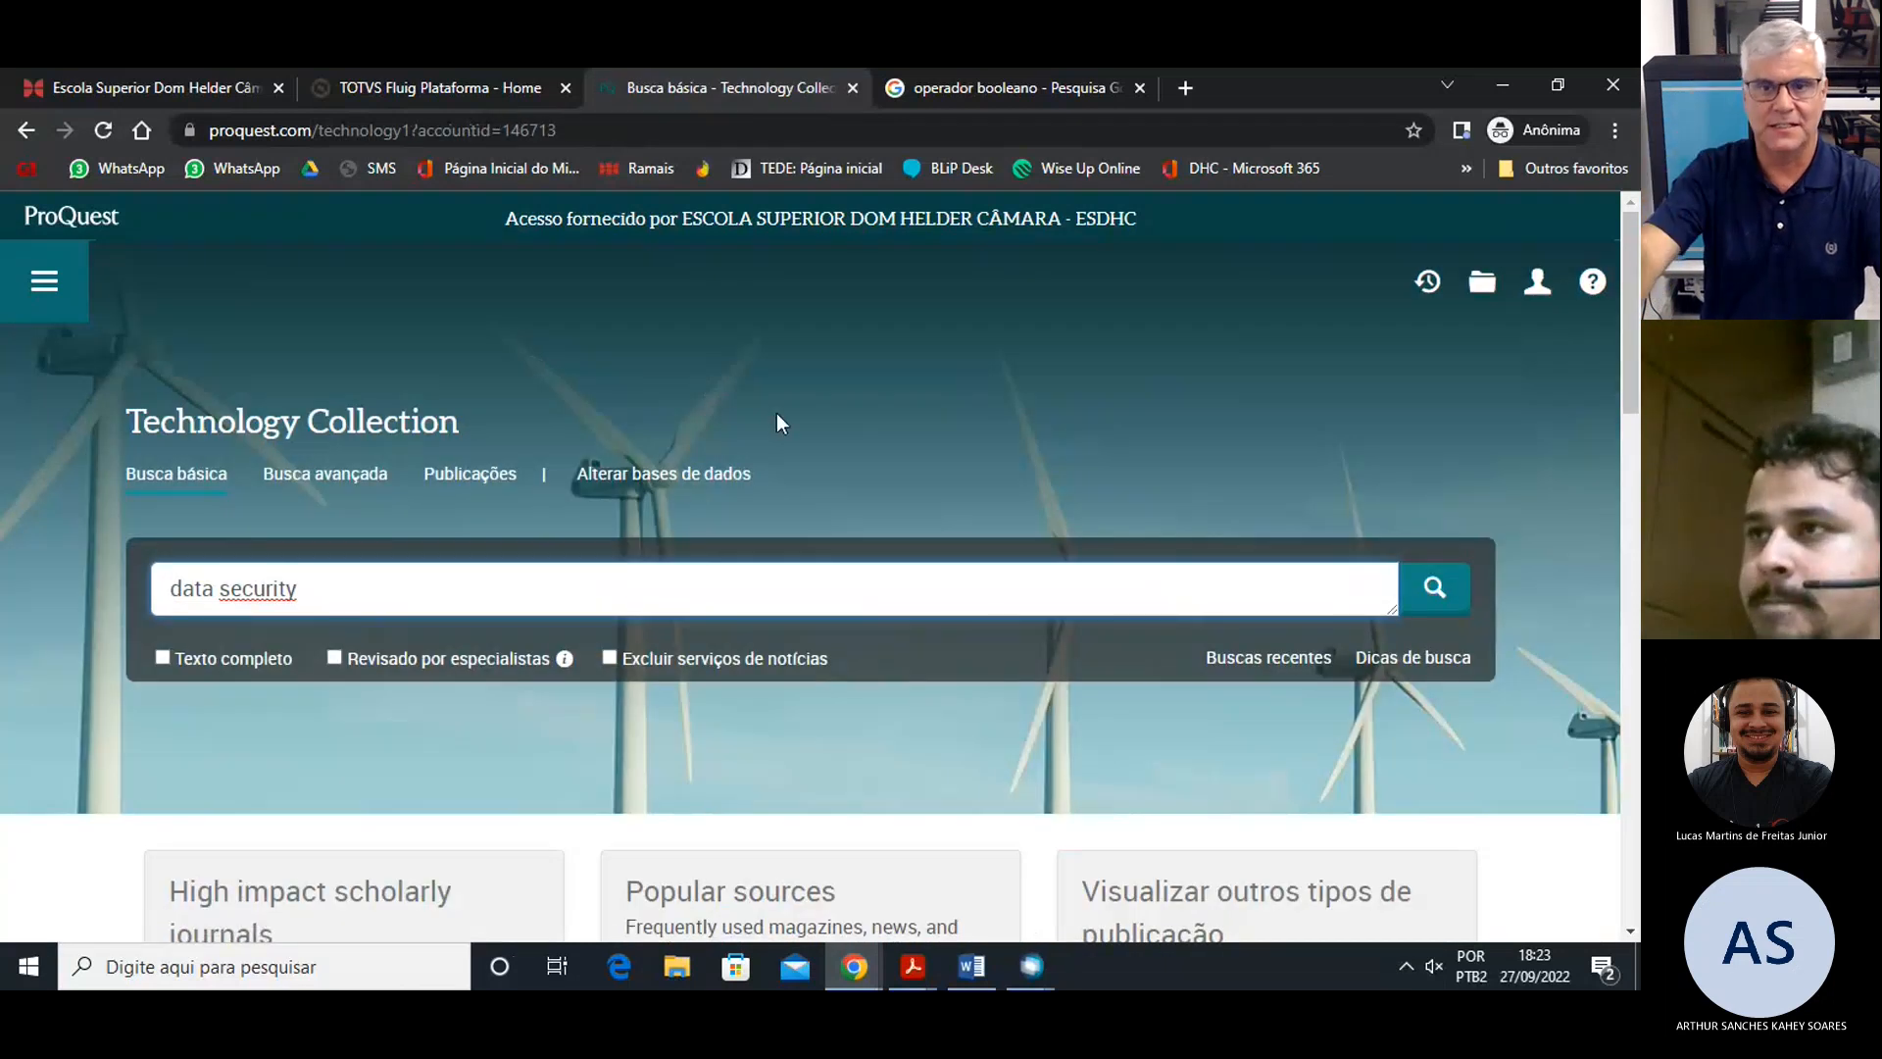
scroll(1458, 627, down, 5)
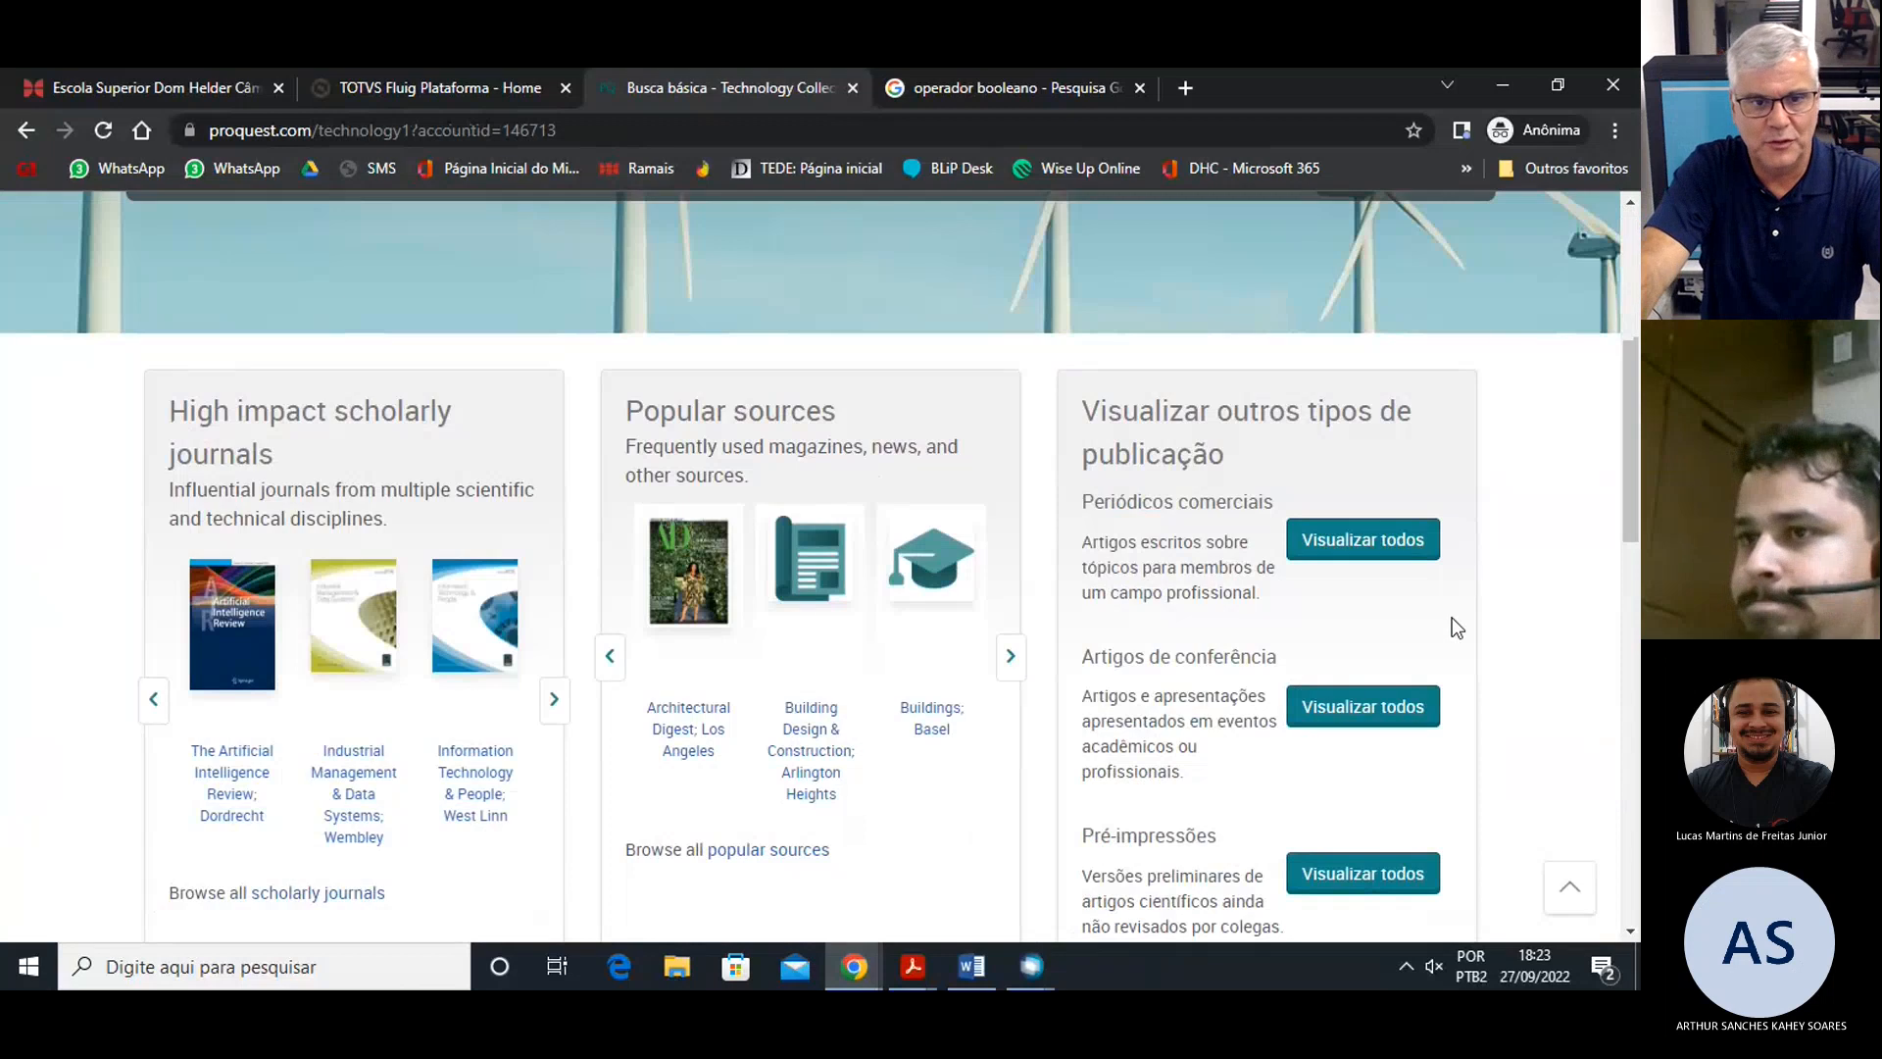
scroll(1458, 627, up, 5)
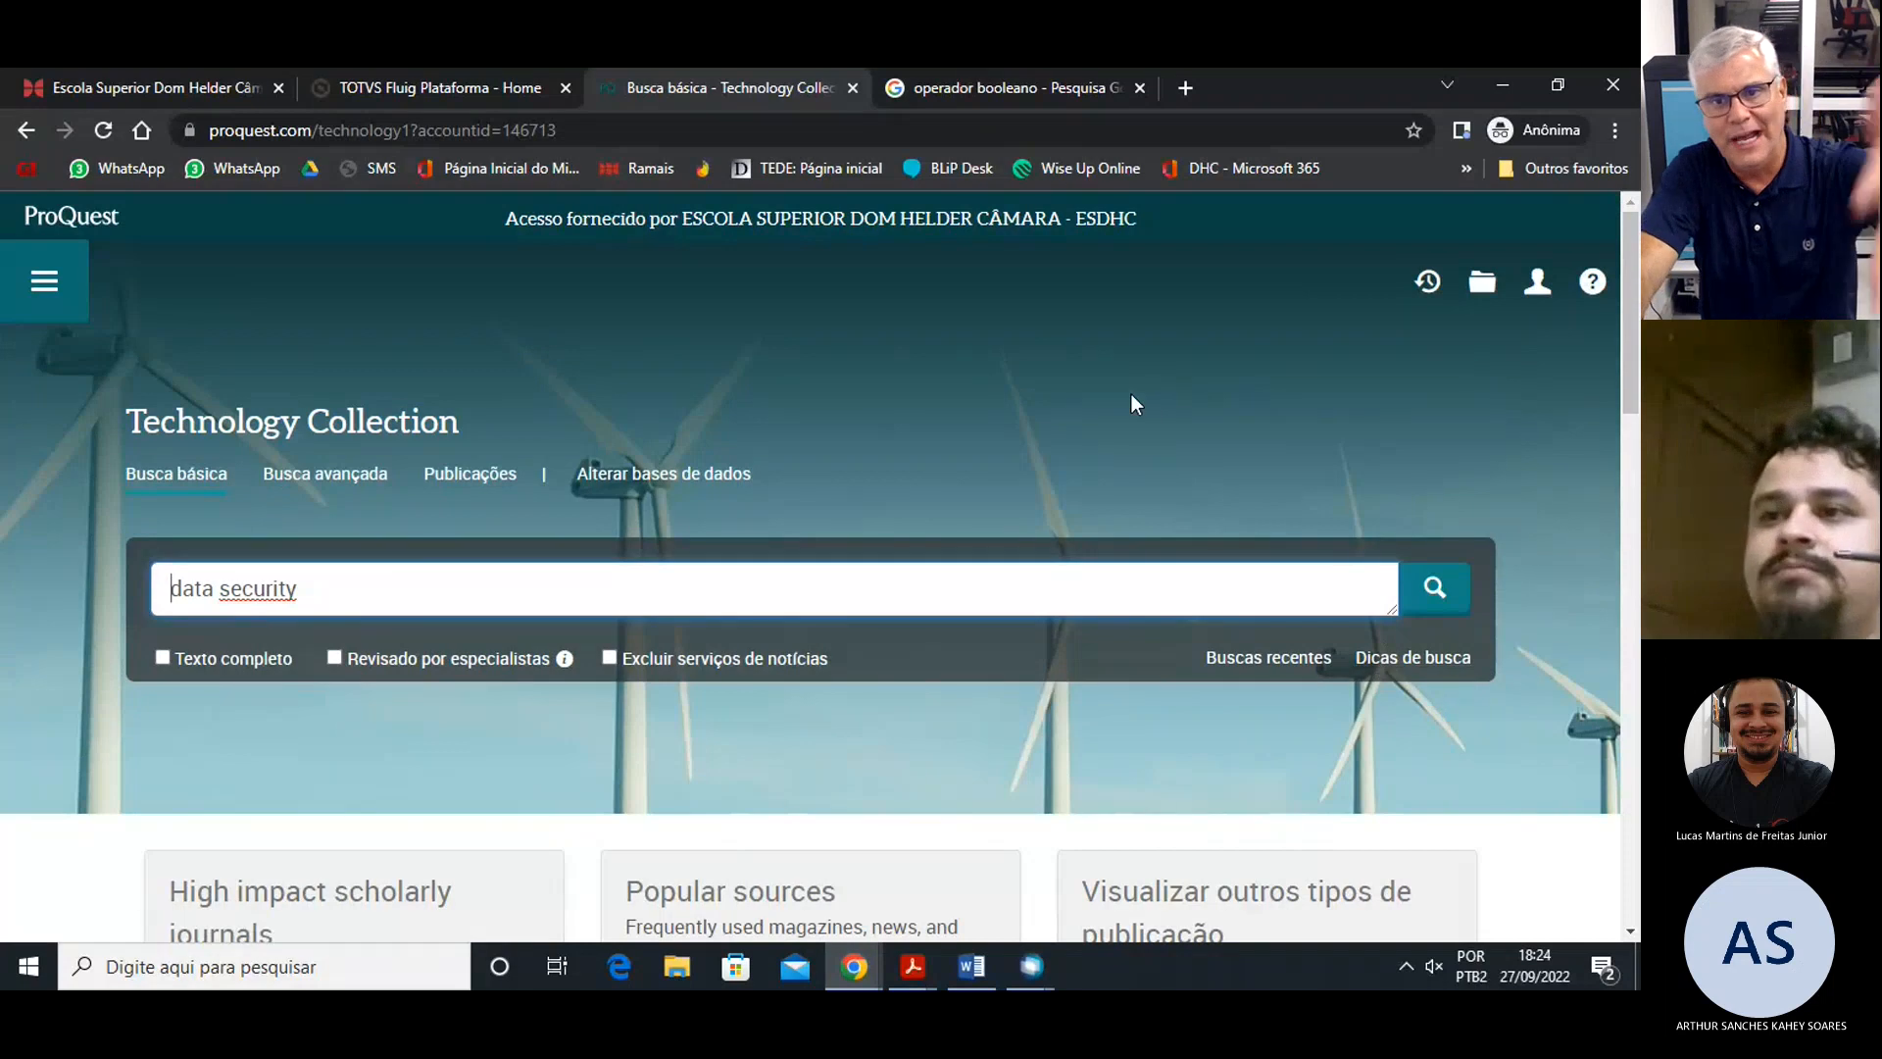
click(1412, 651)
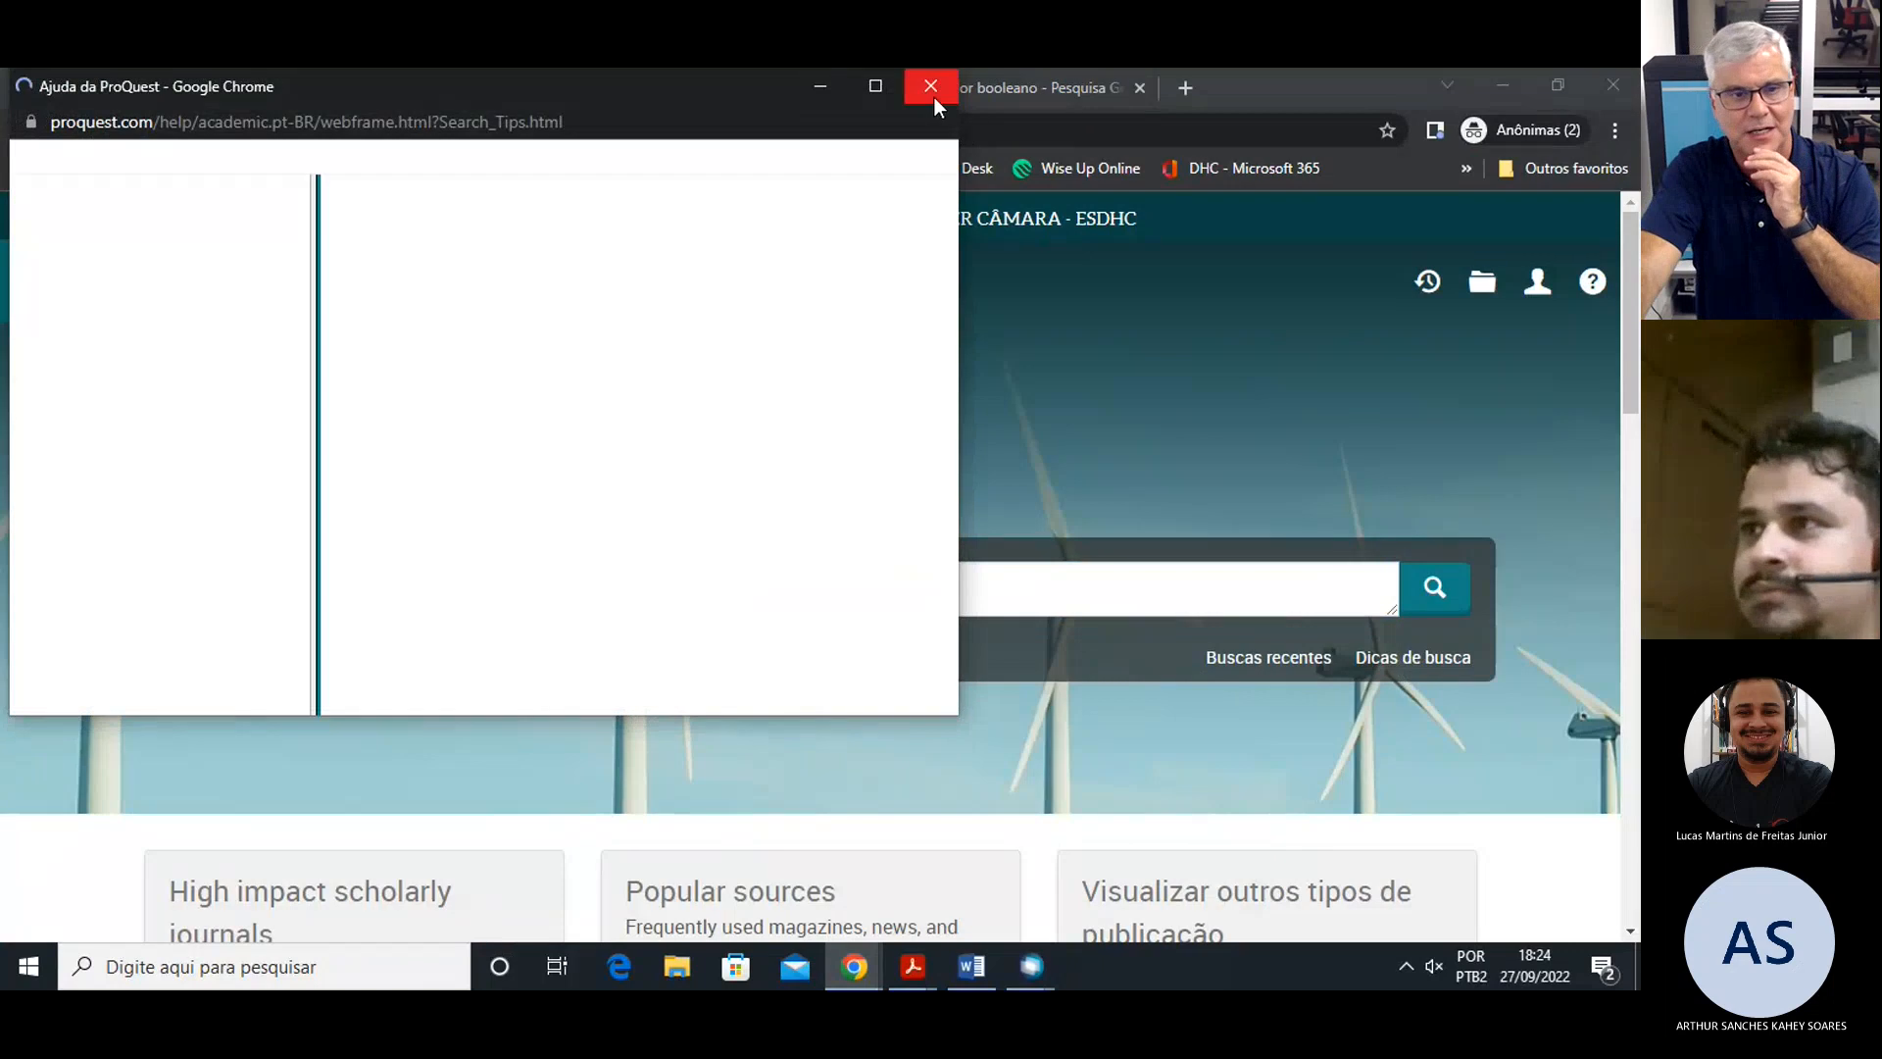
click(931, 85)
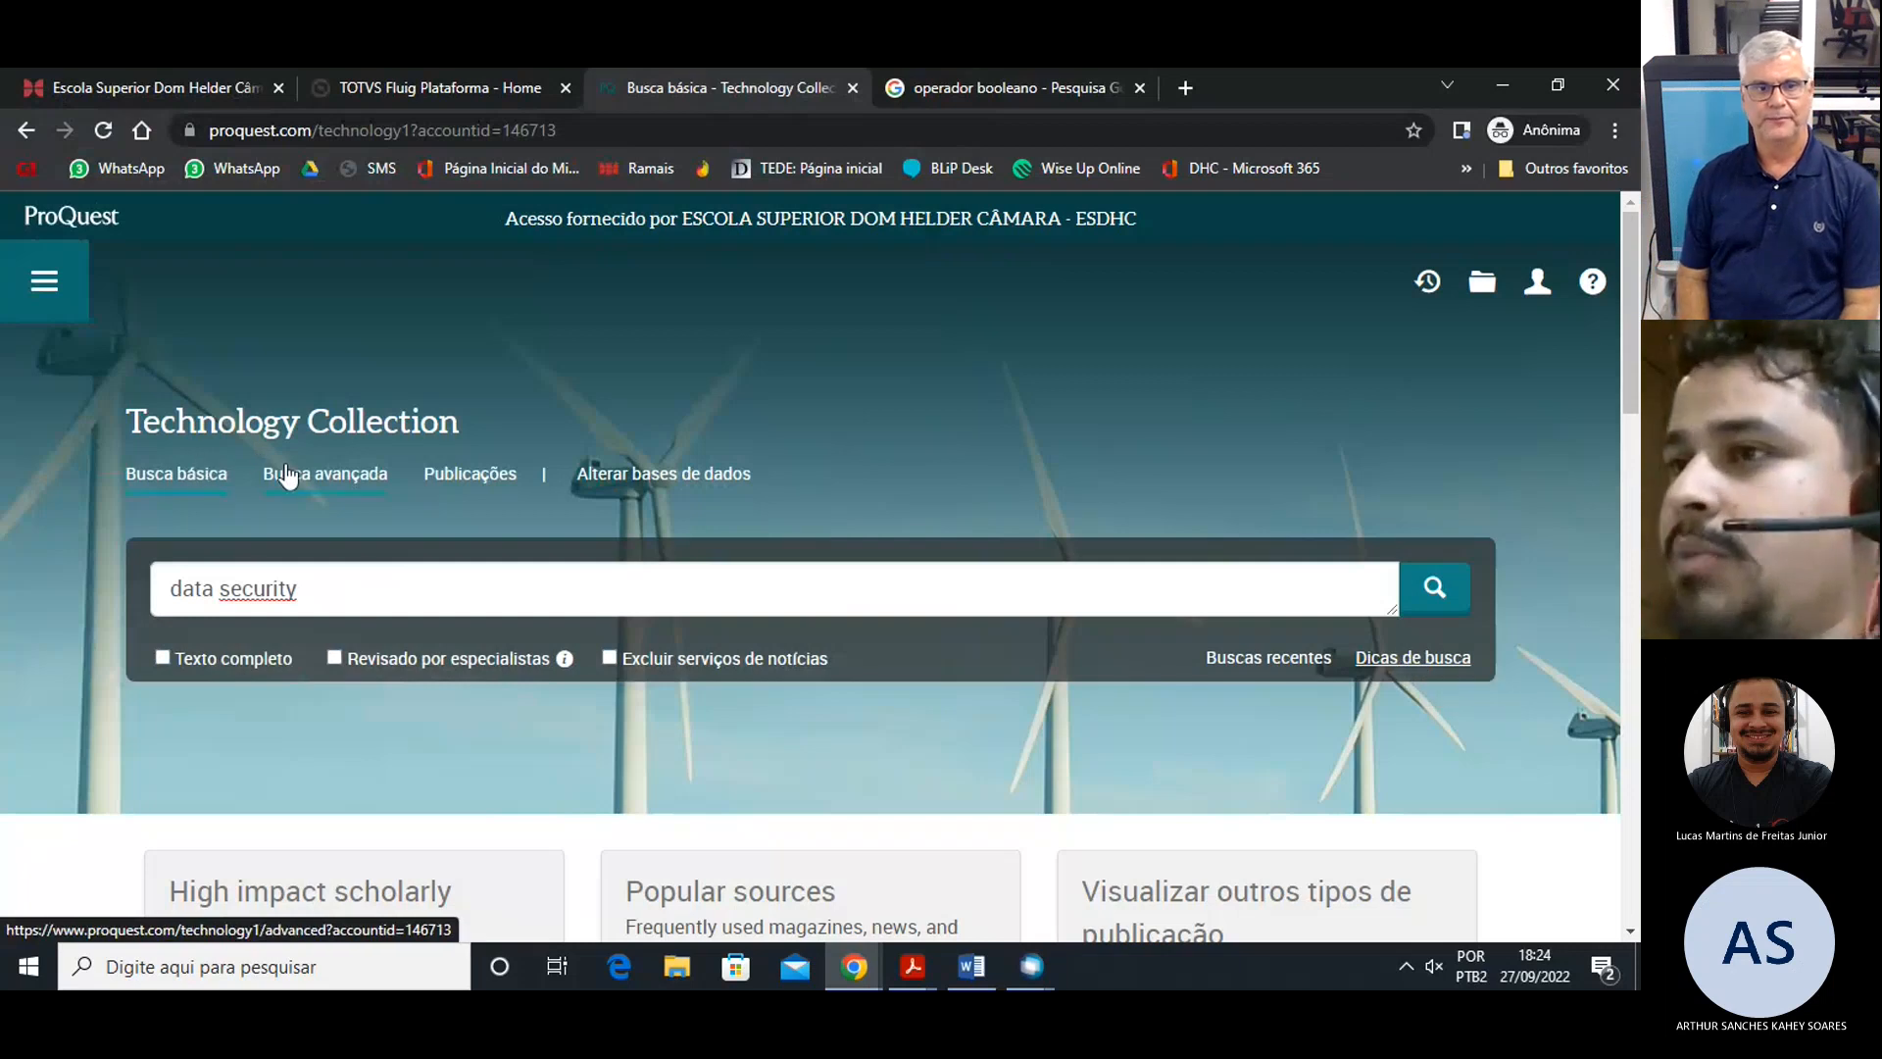
click(1426, 662)
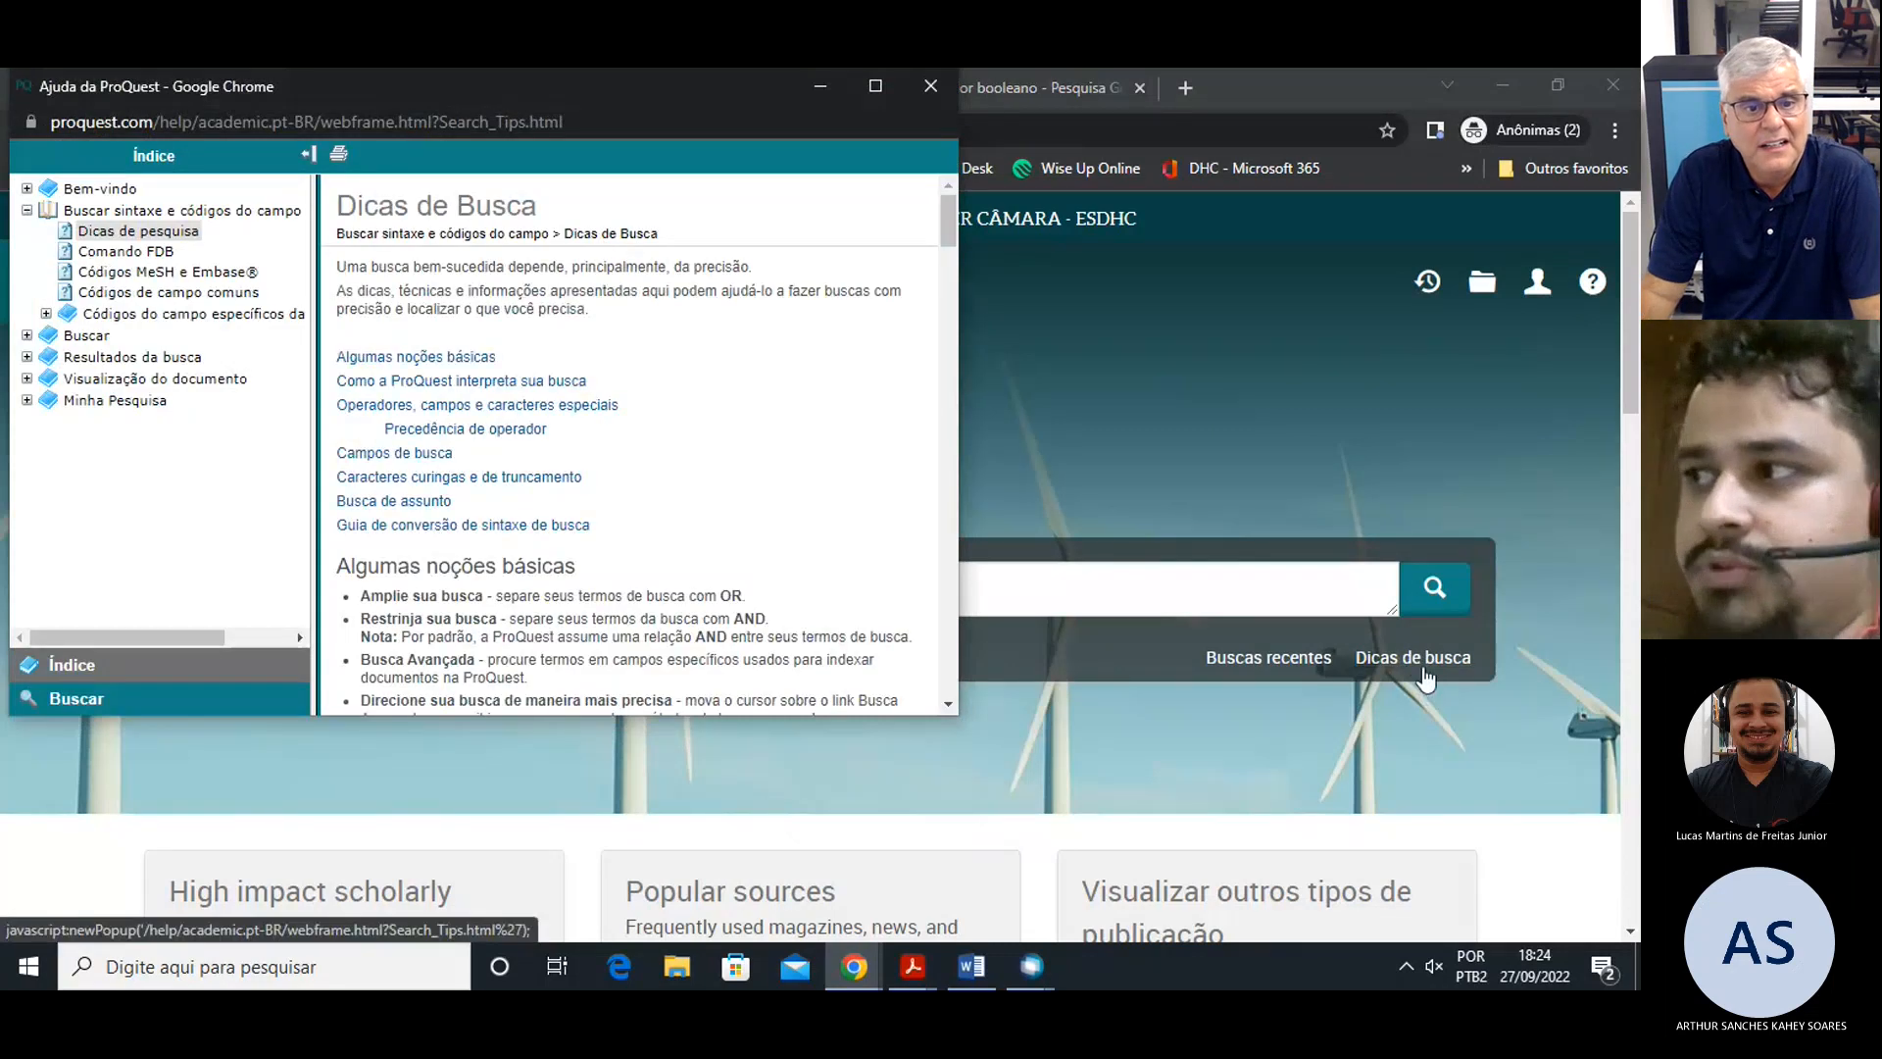
click(1391, 674)
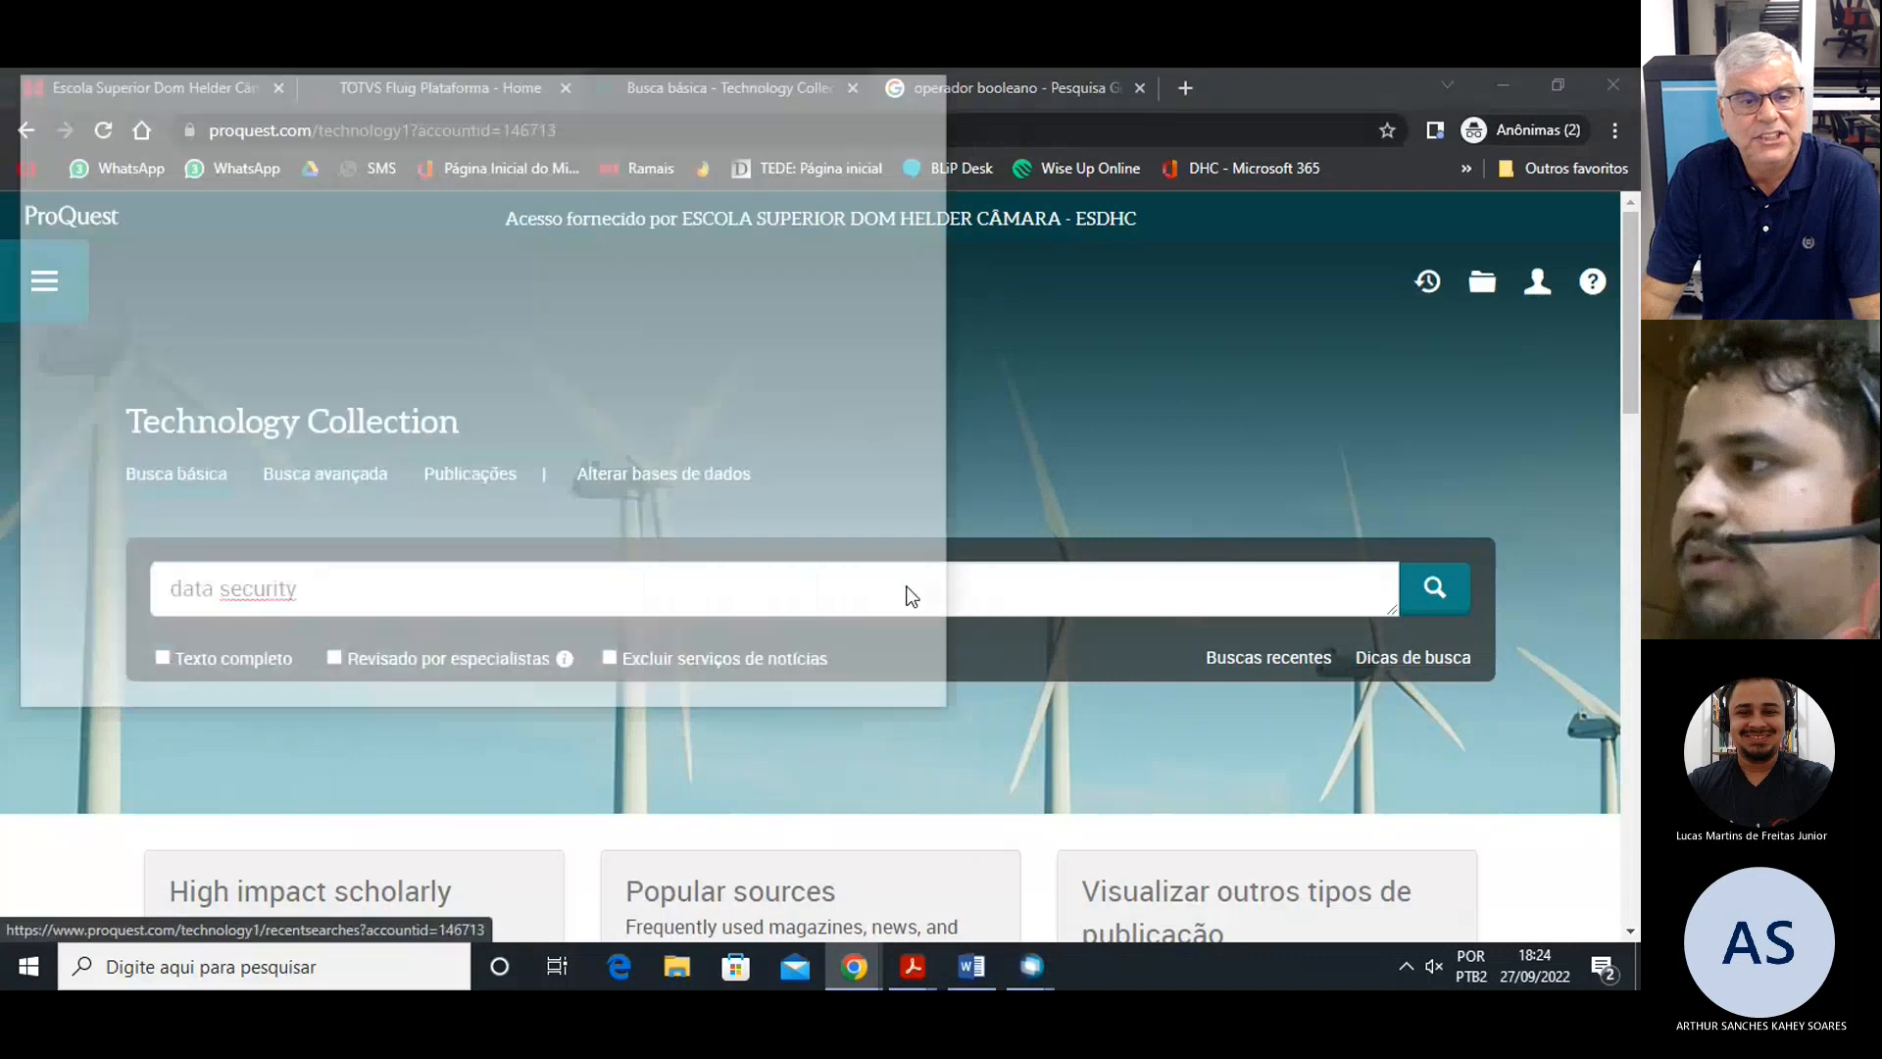
Examine the search tips on basic notions, phrase searching and the AND, OR and NOT rows of the operator table.
scroll(638, 471, down, 1)
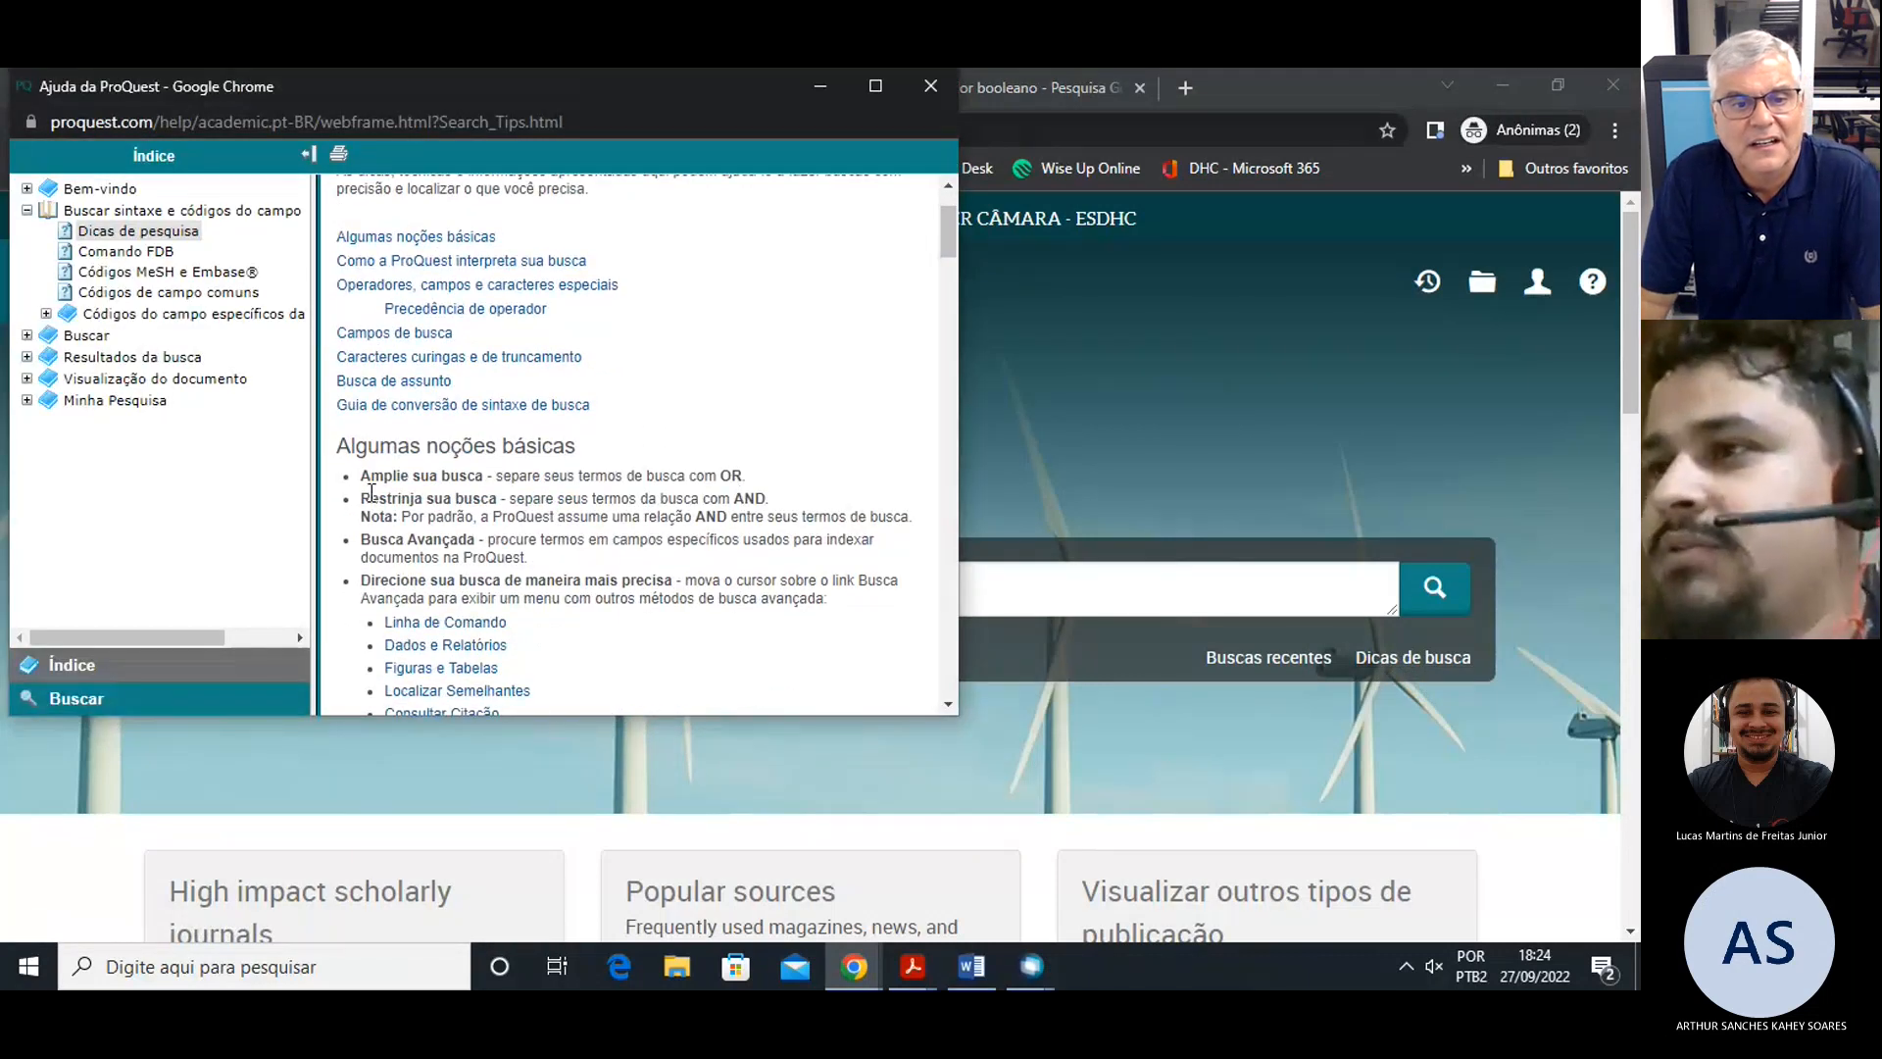
drag(362, 475, 777, 576)
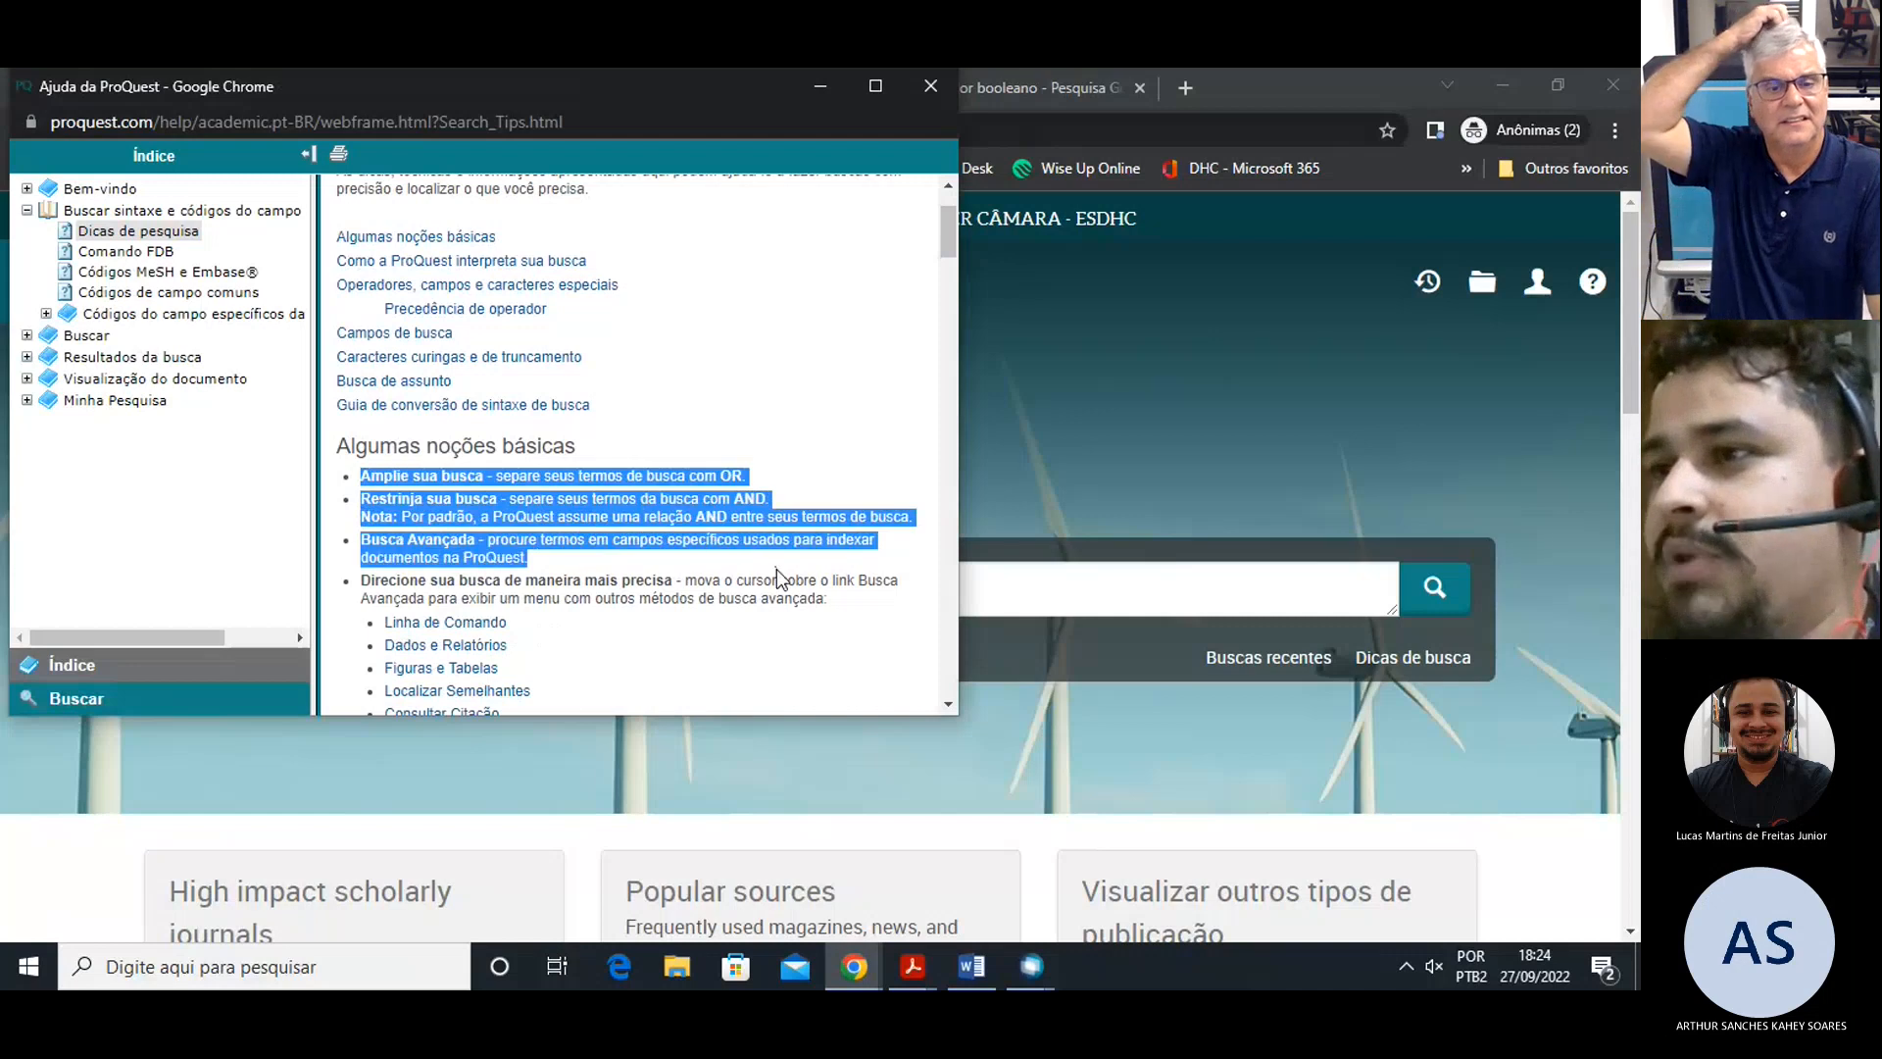
scroll(641, 517, down, 3)
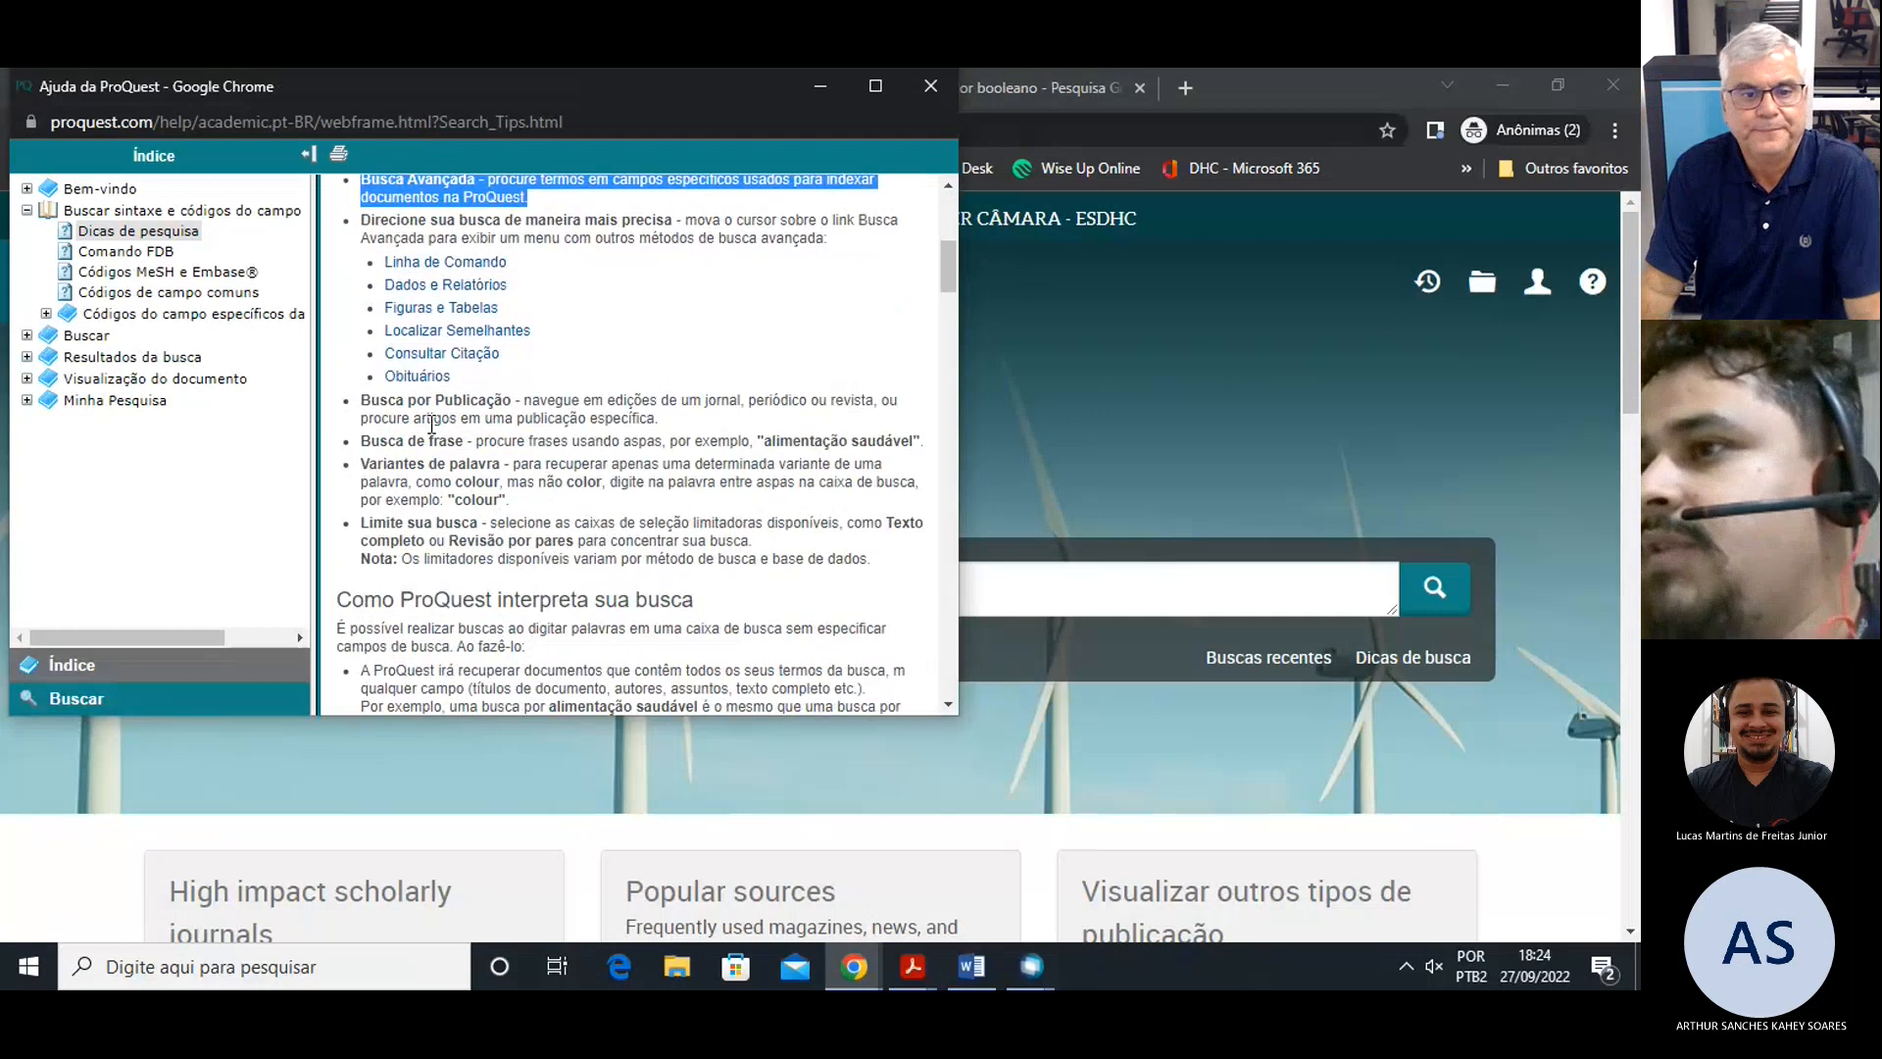
scroll(515, 409, down, 4)
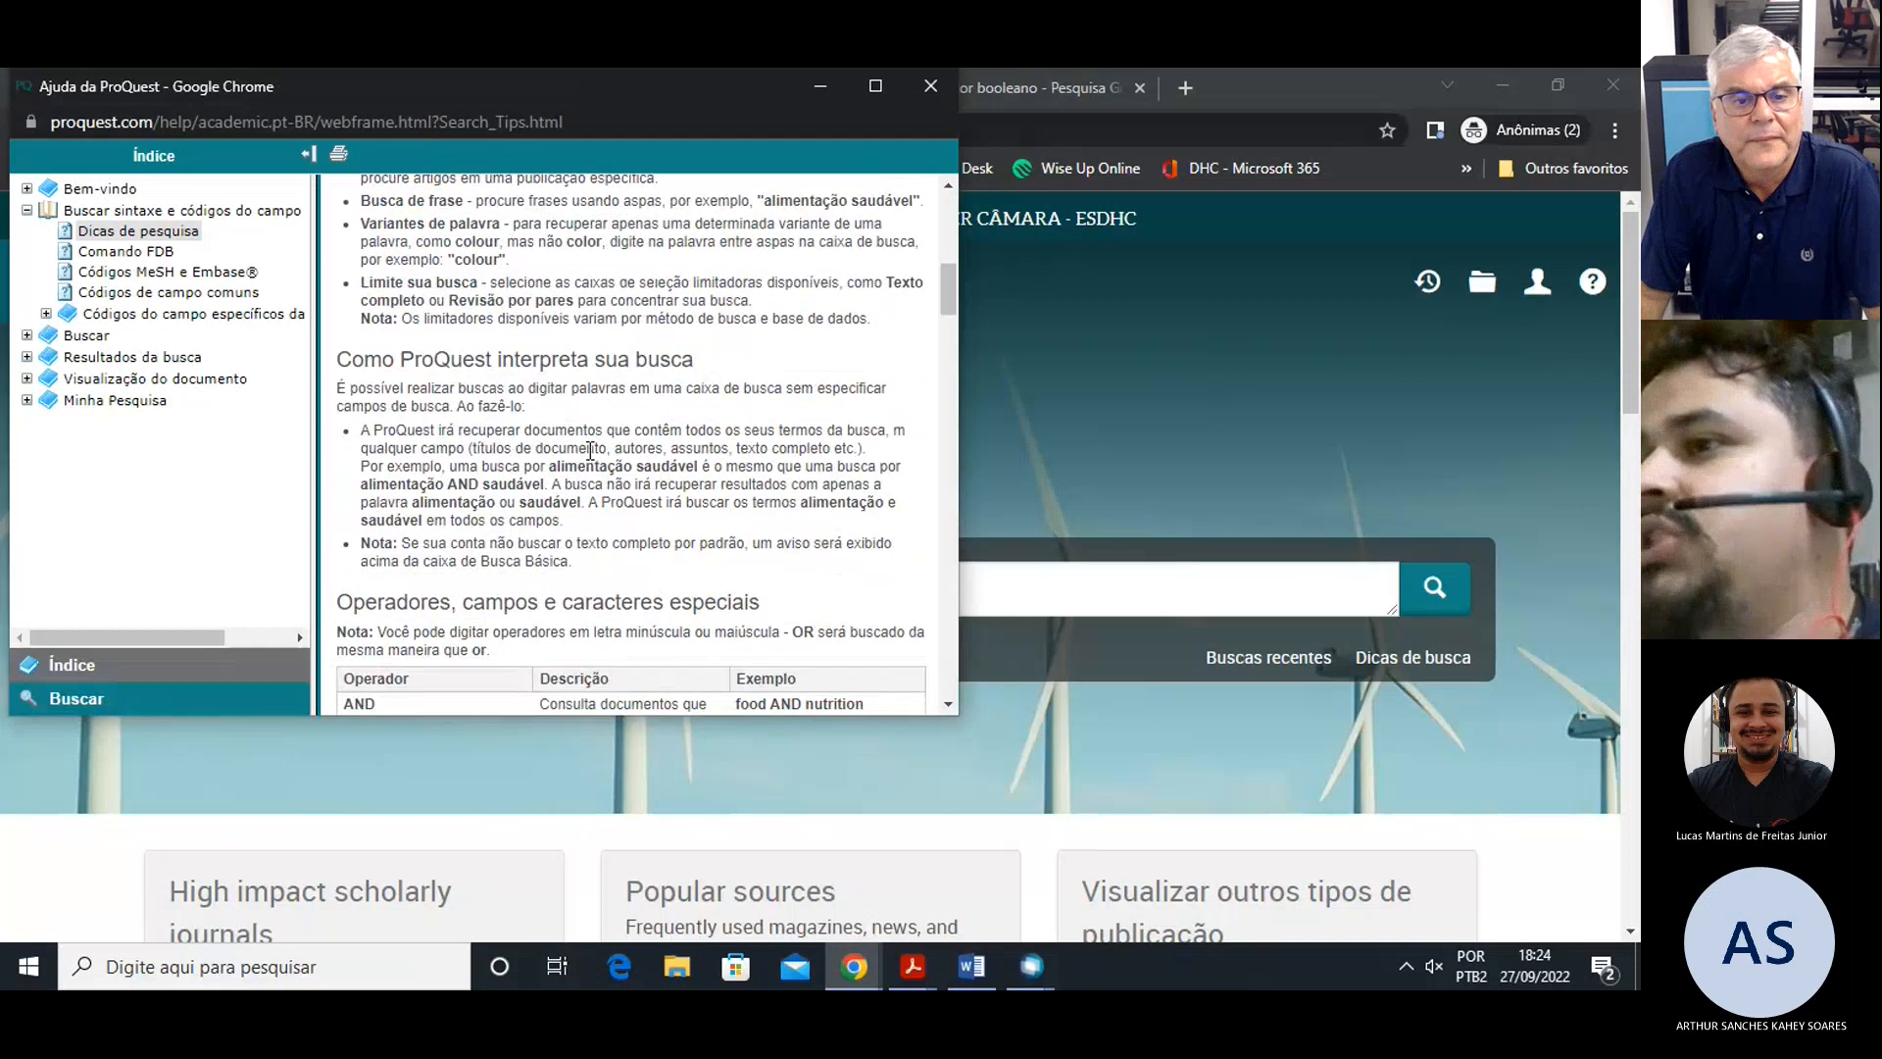
scroll(590, 456, down, 2)
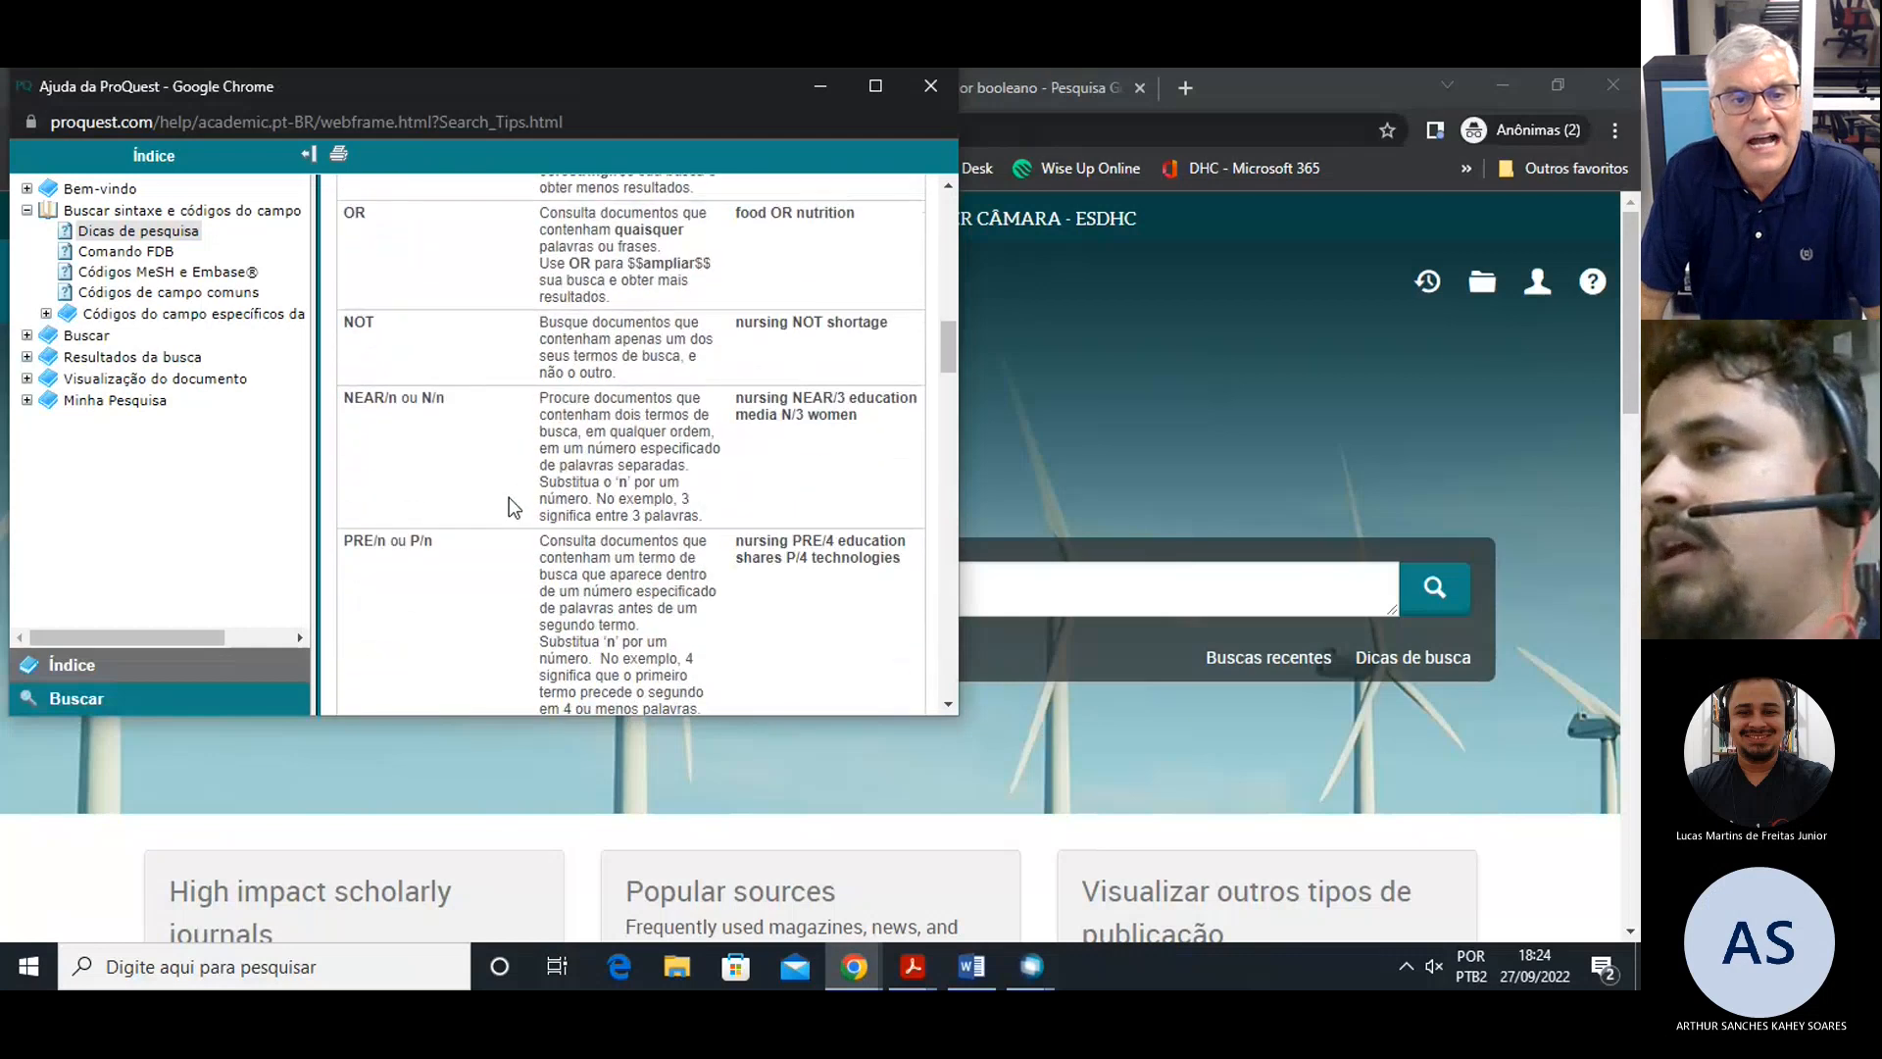
scroll(408, 491, up, 1)
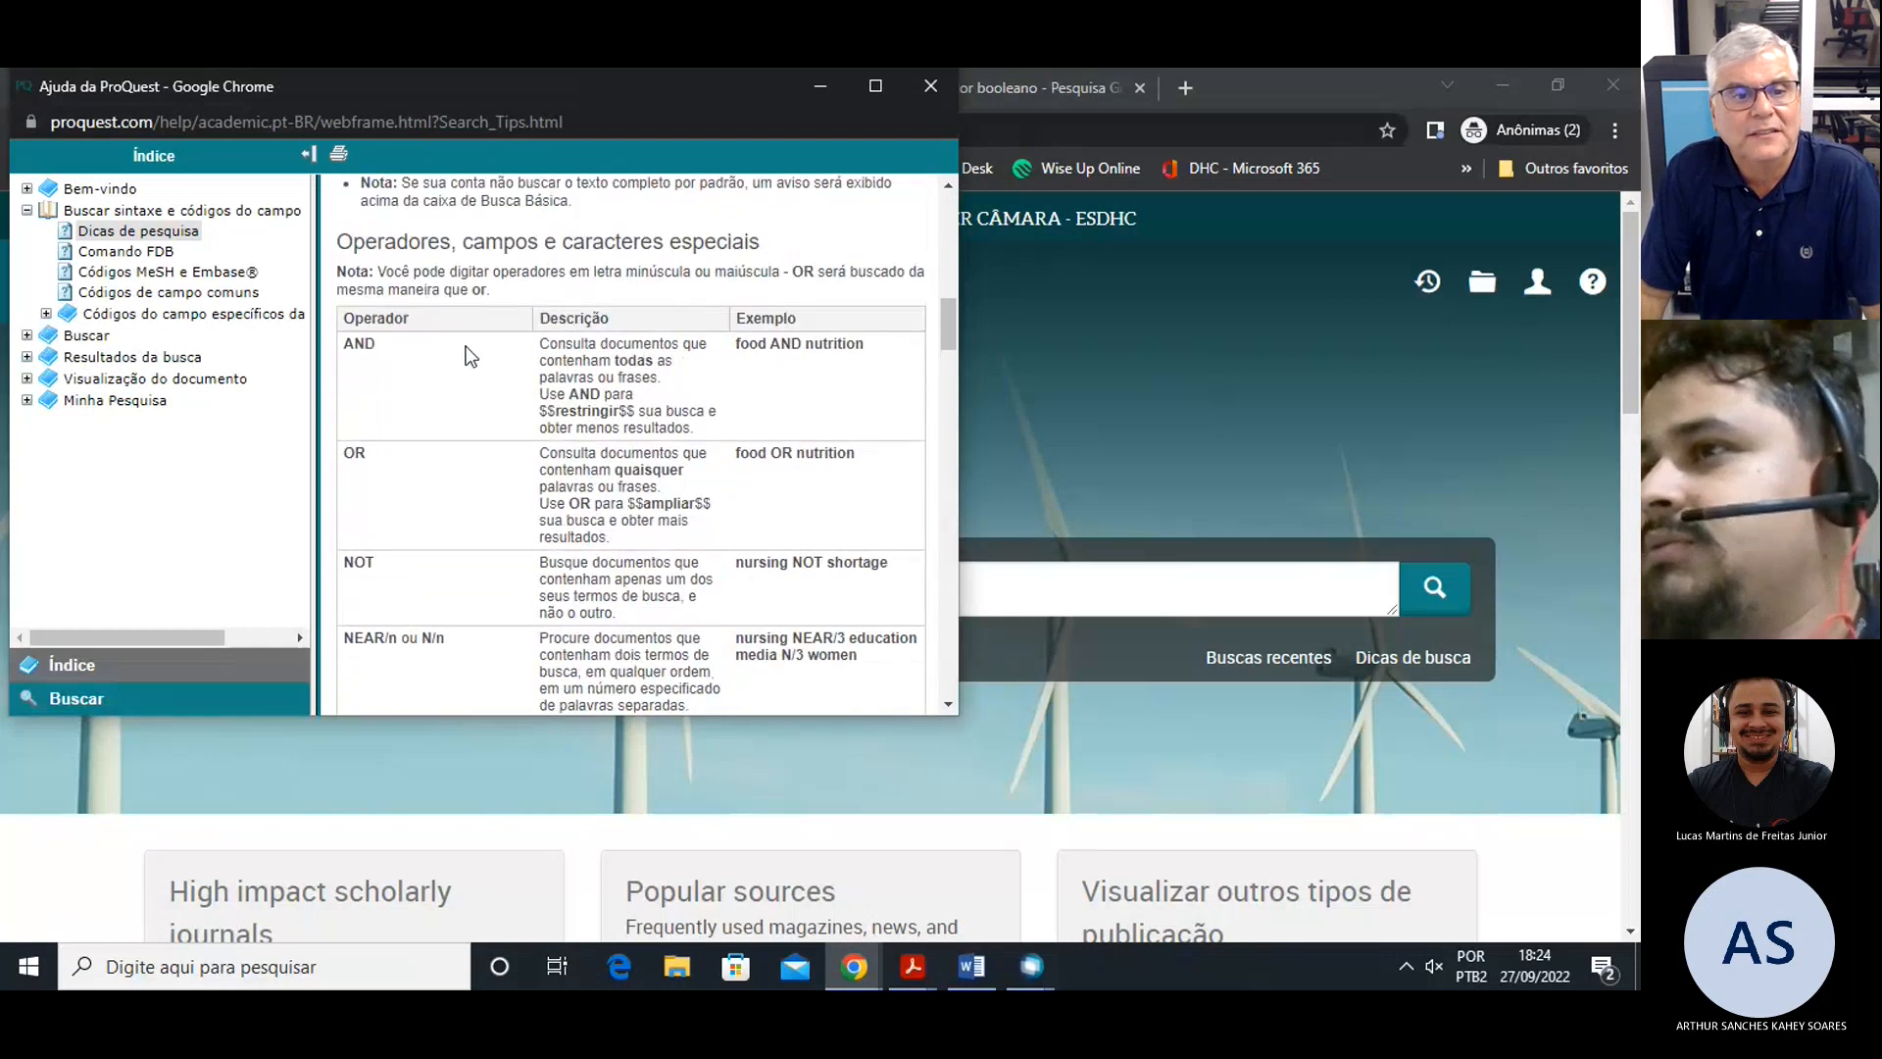
drag(361, 351, 856, 592)
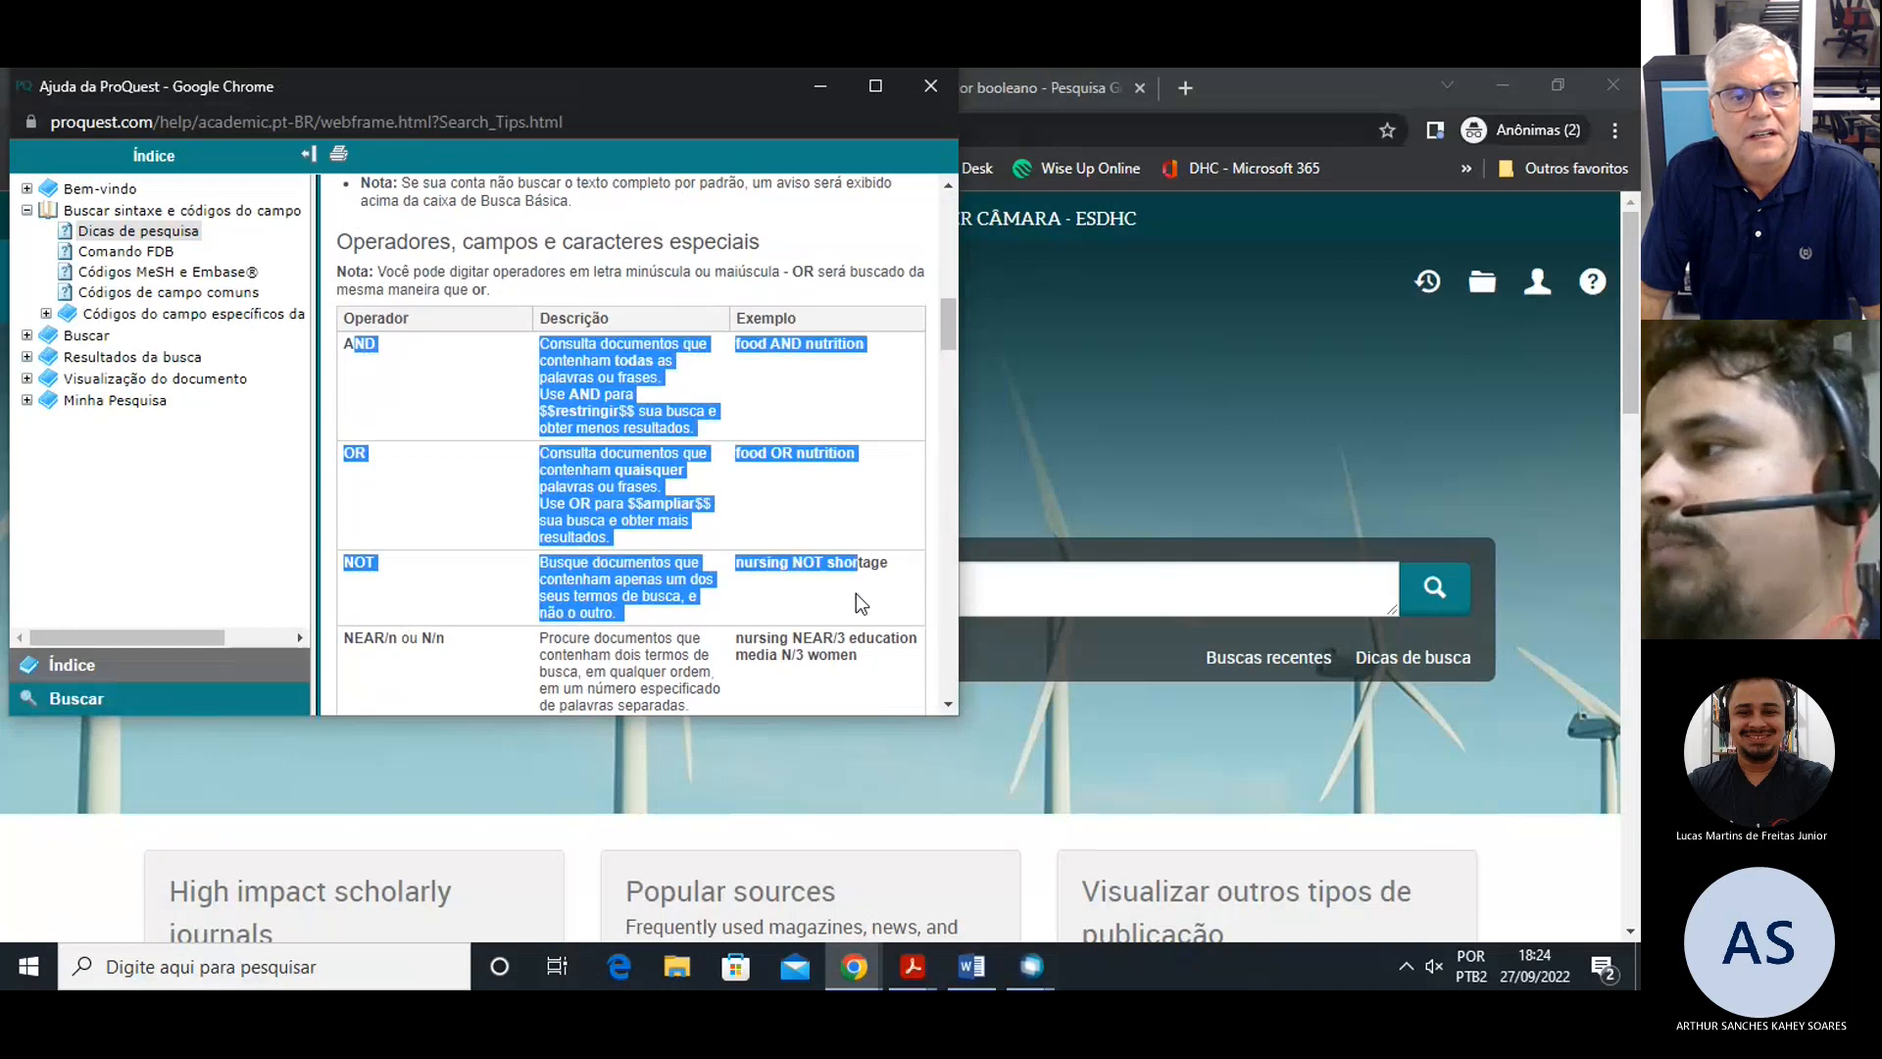
Examine the examples for AND, OR, NOT and NEAR/n in the operator table of the search tips, and close the help window.
drag(855, 345, 739, 331)
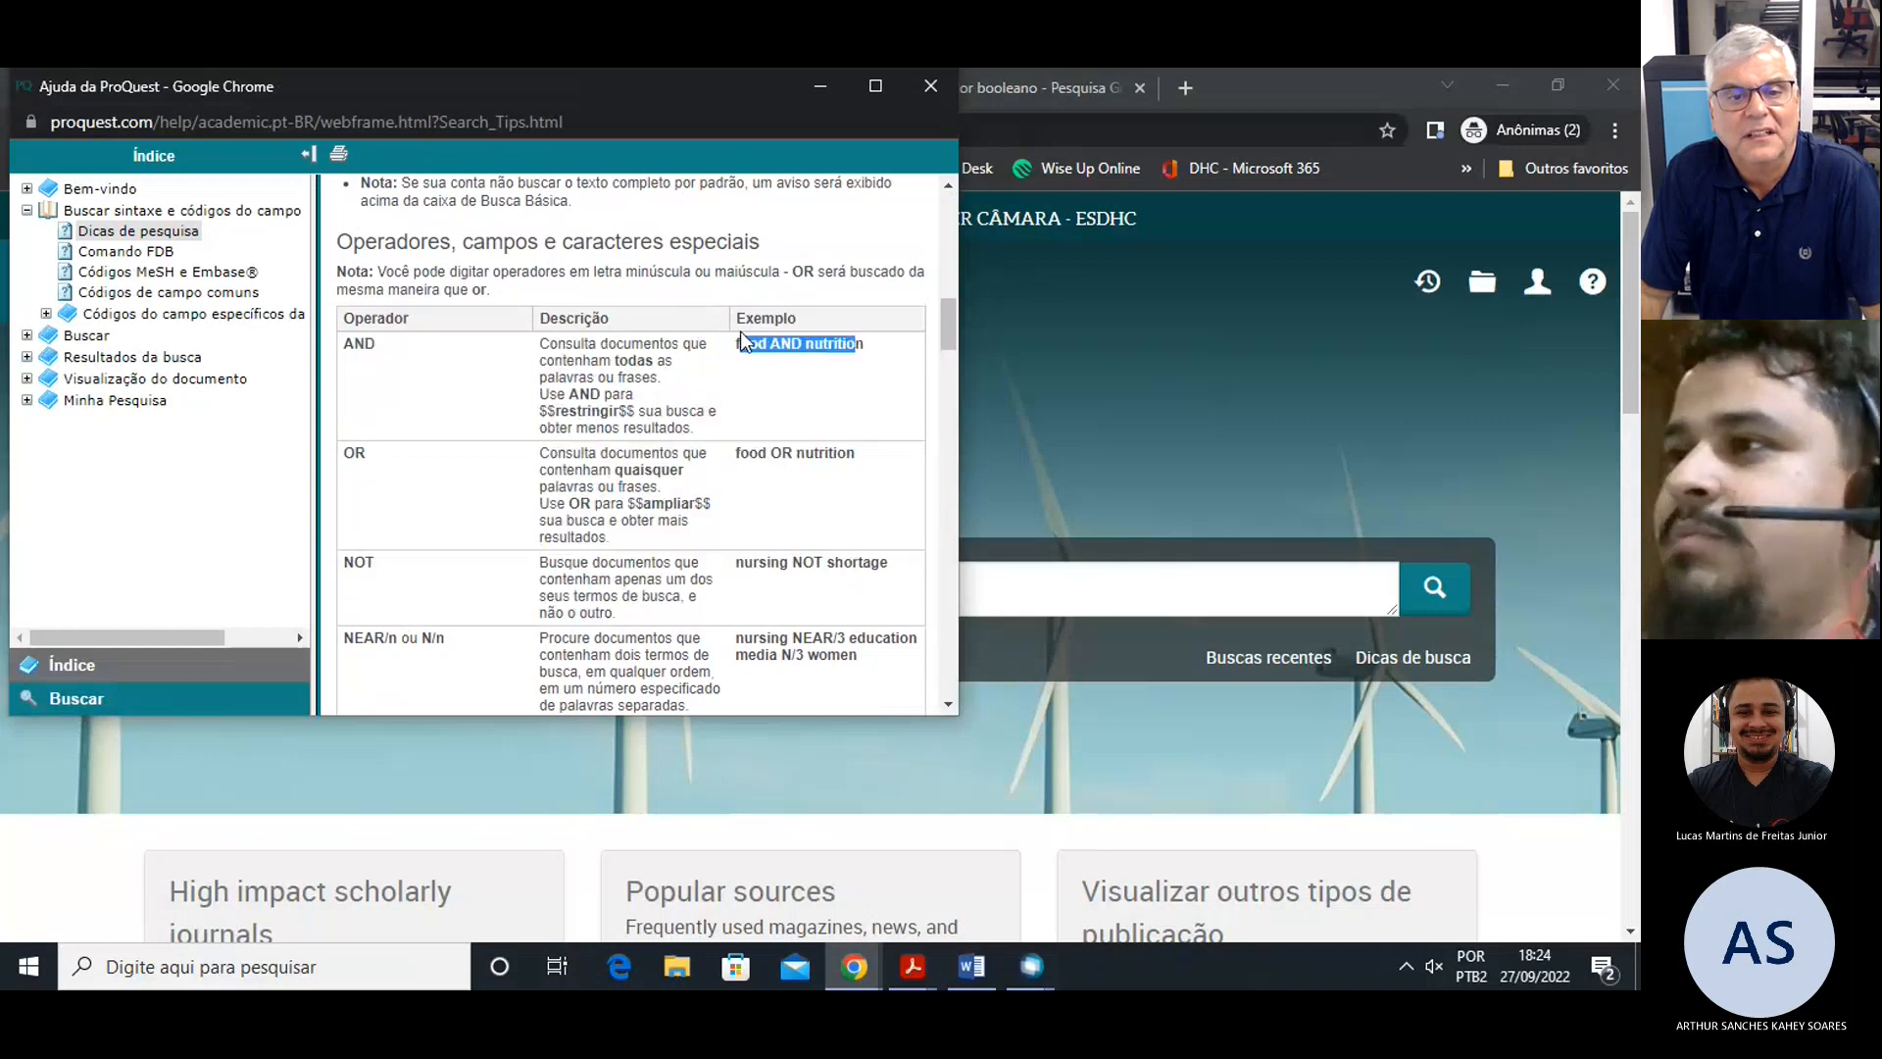
triple_click(837, 345)
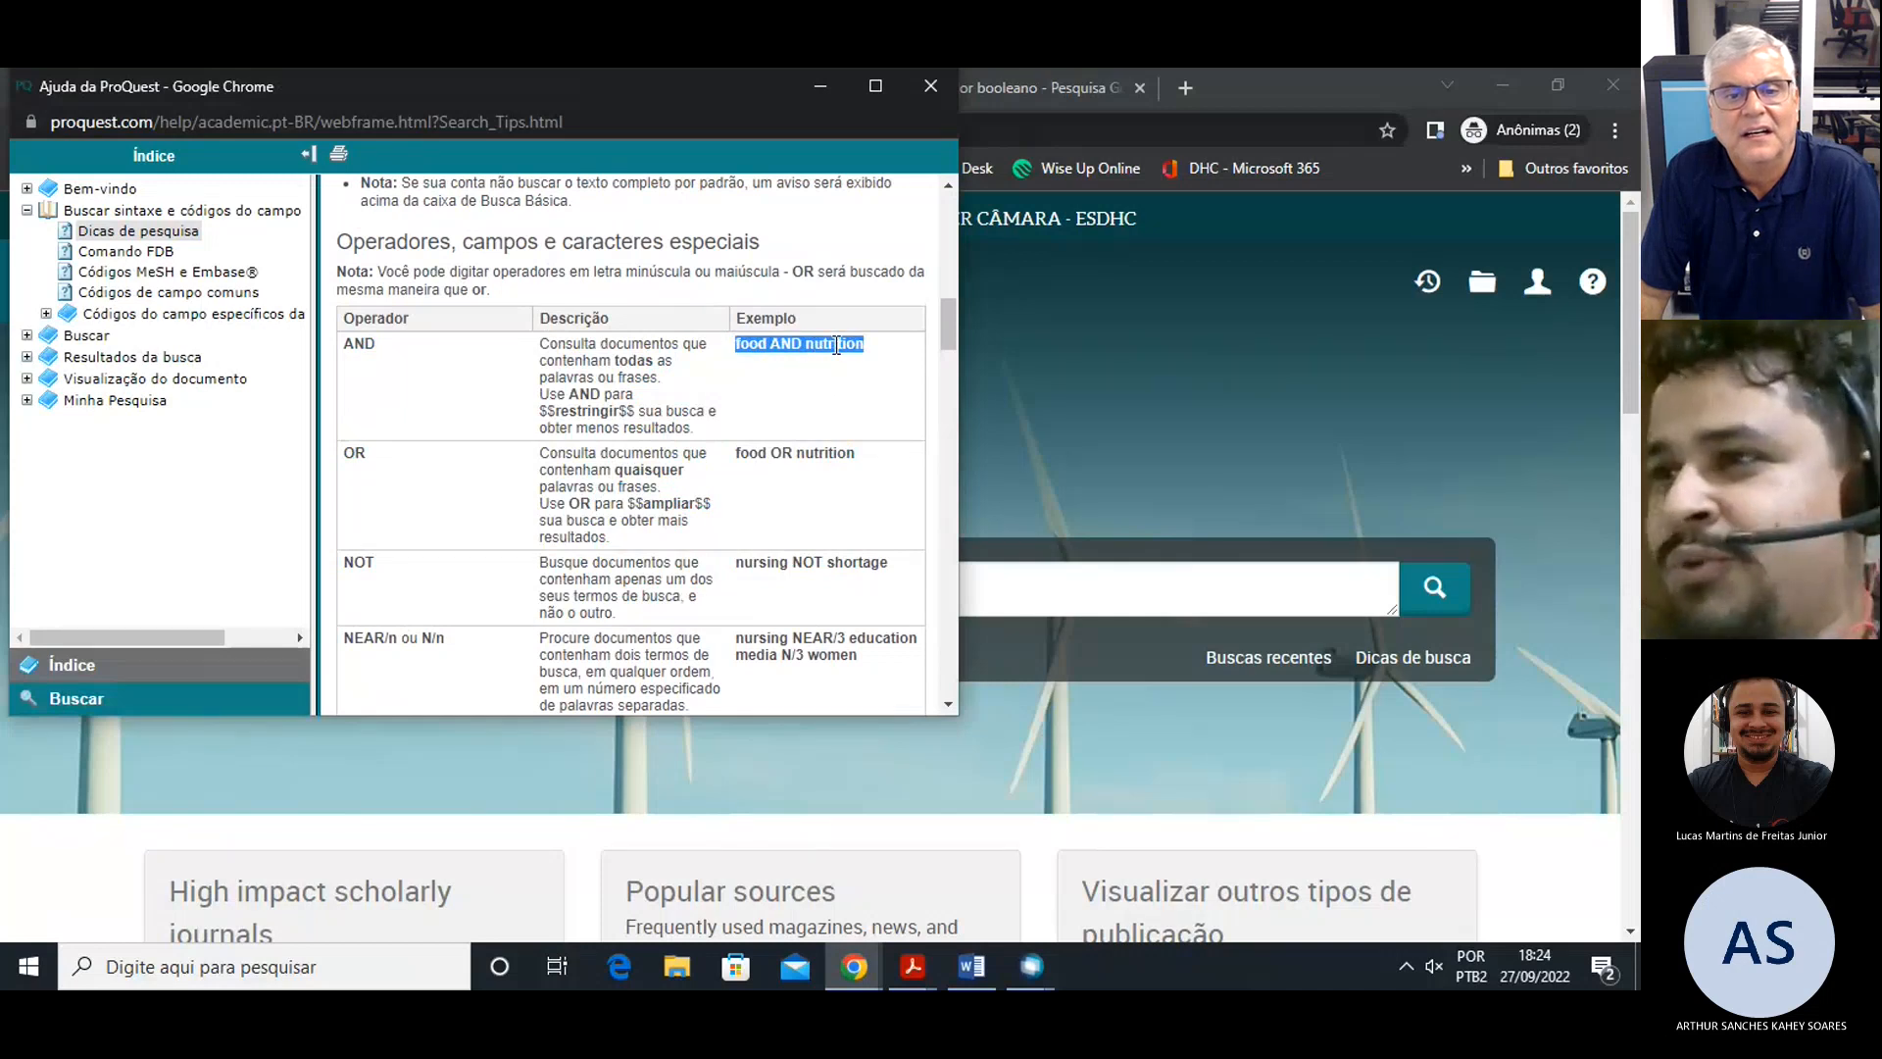
scroll(836, 345, down, 1)
triple_click(819, 340)
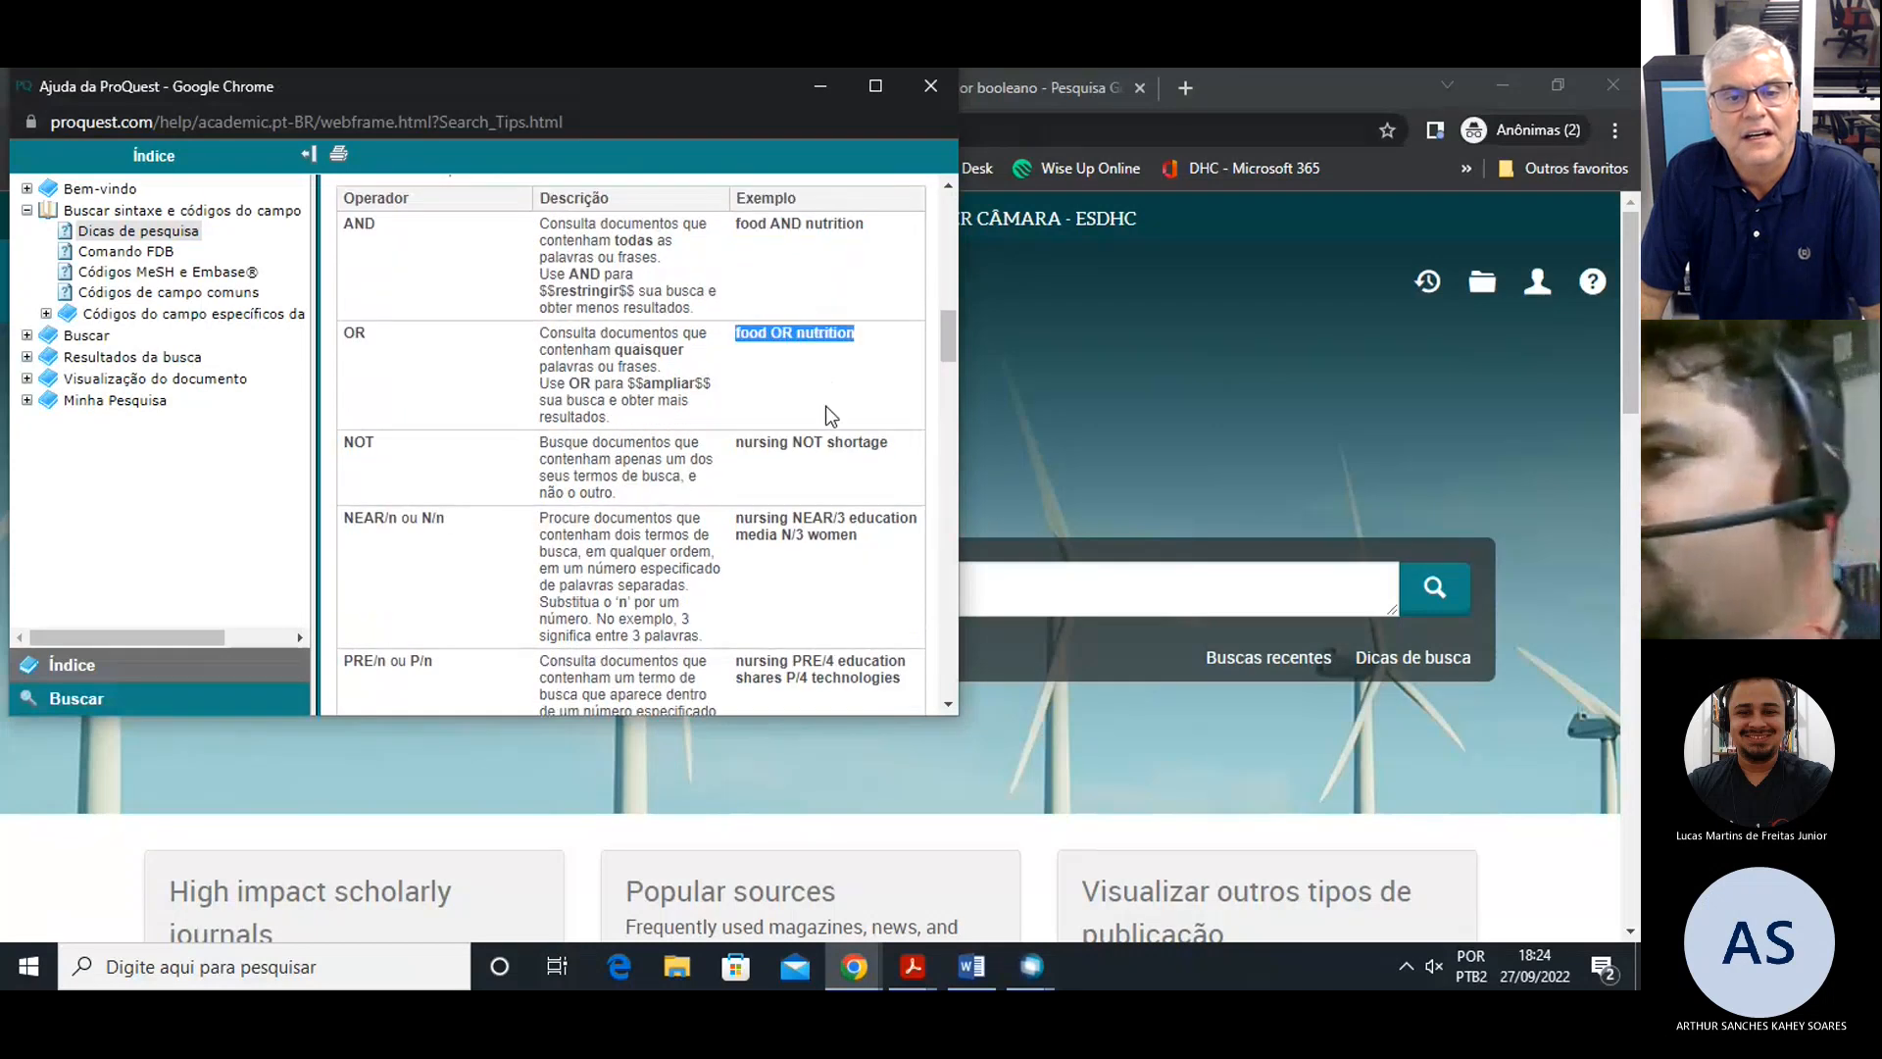
triple_click(849, 443)
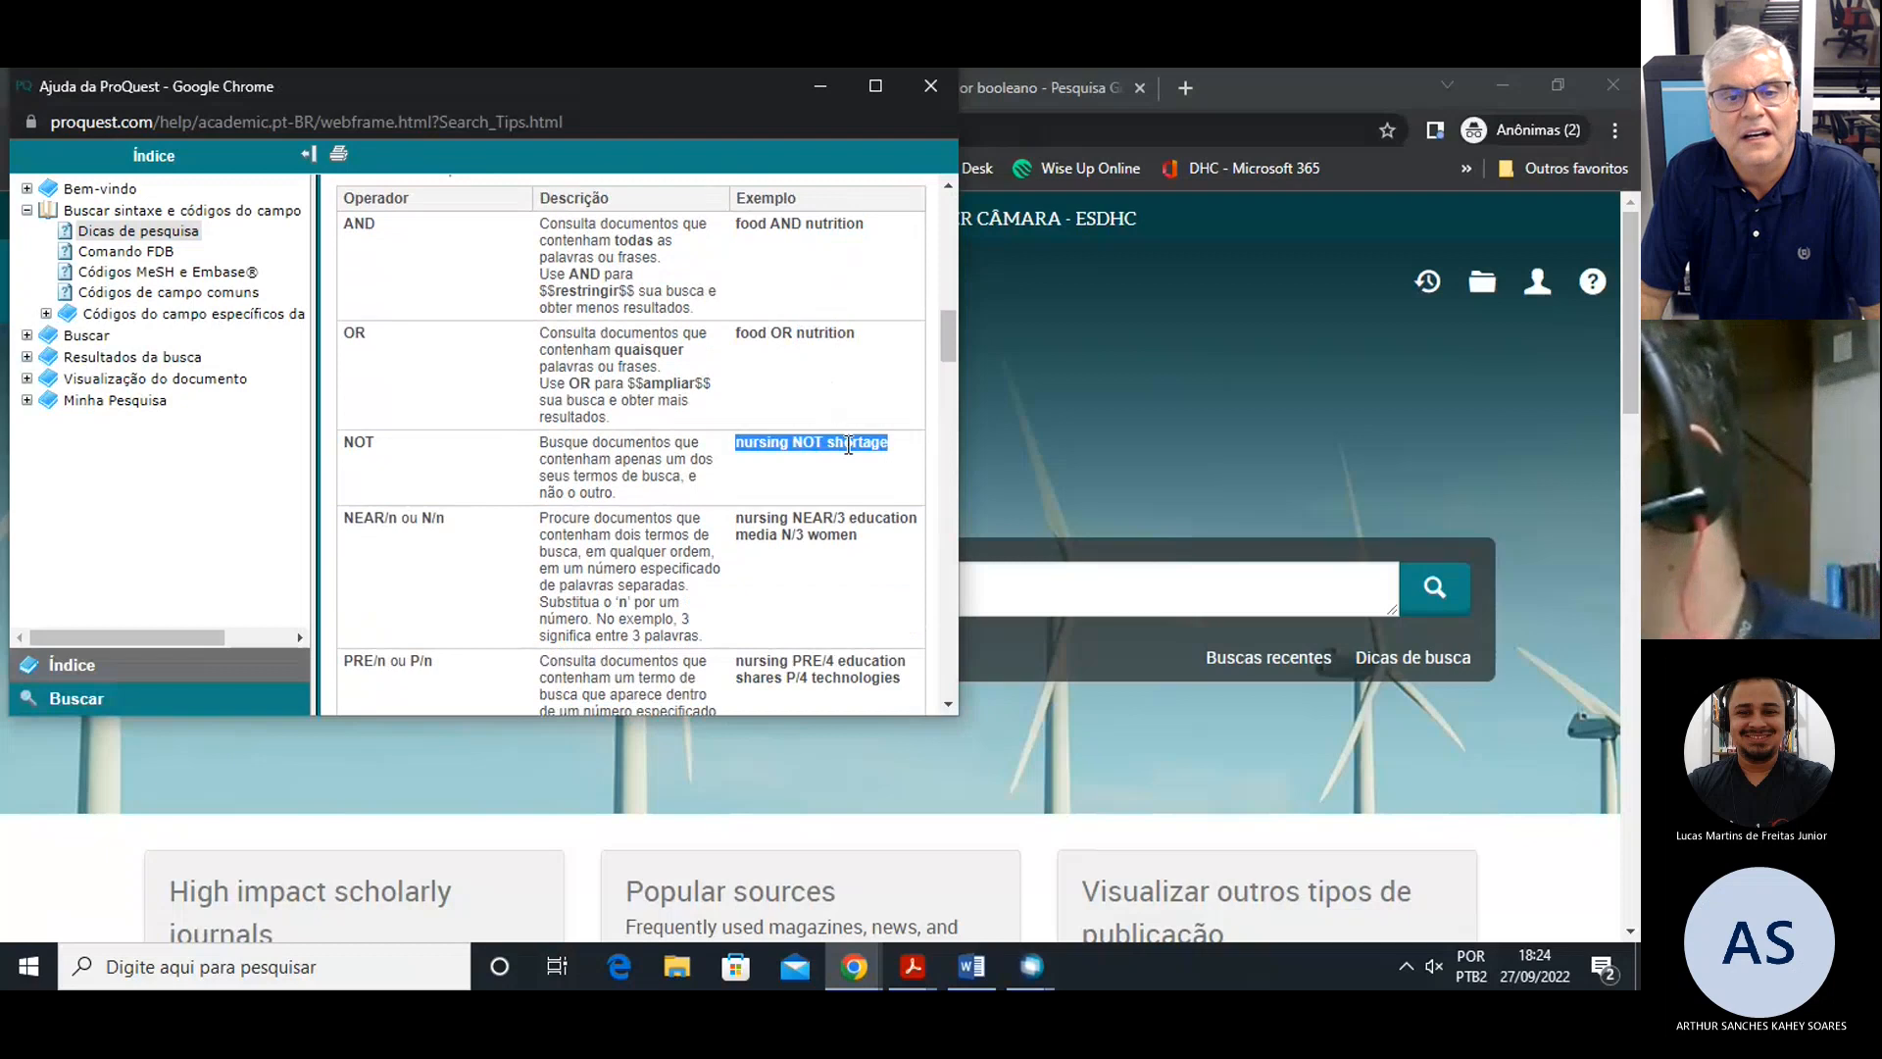
triple_click(863, 526)
drag(861, 535, 736, 535)
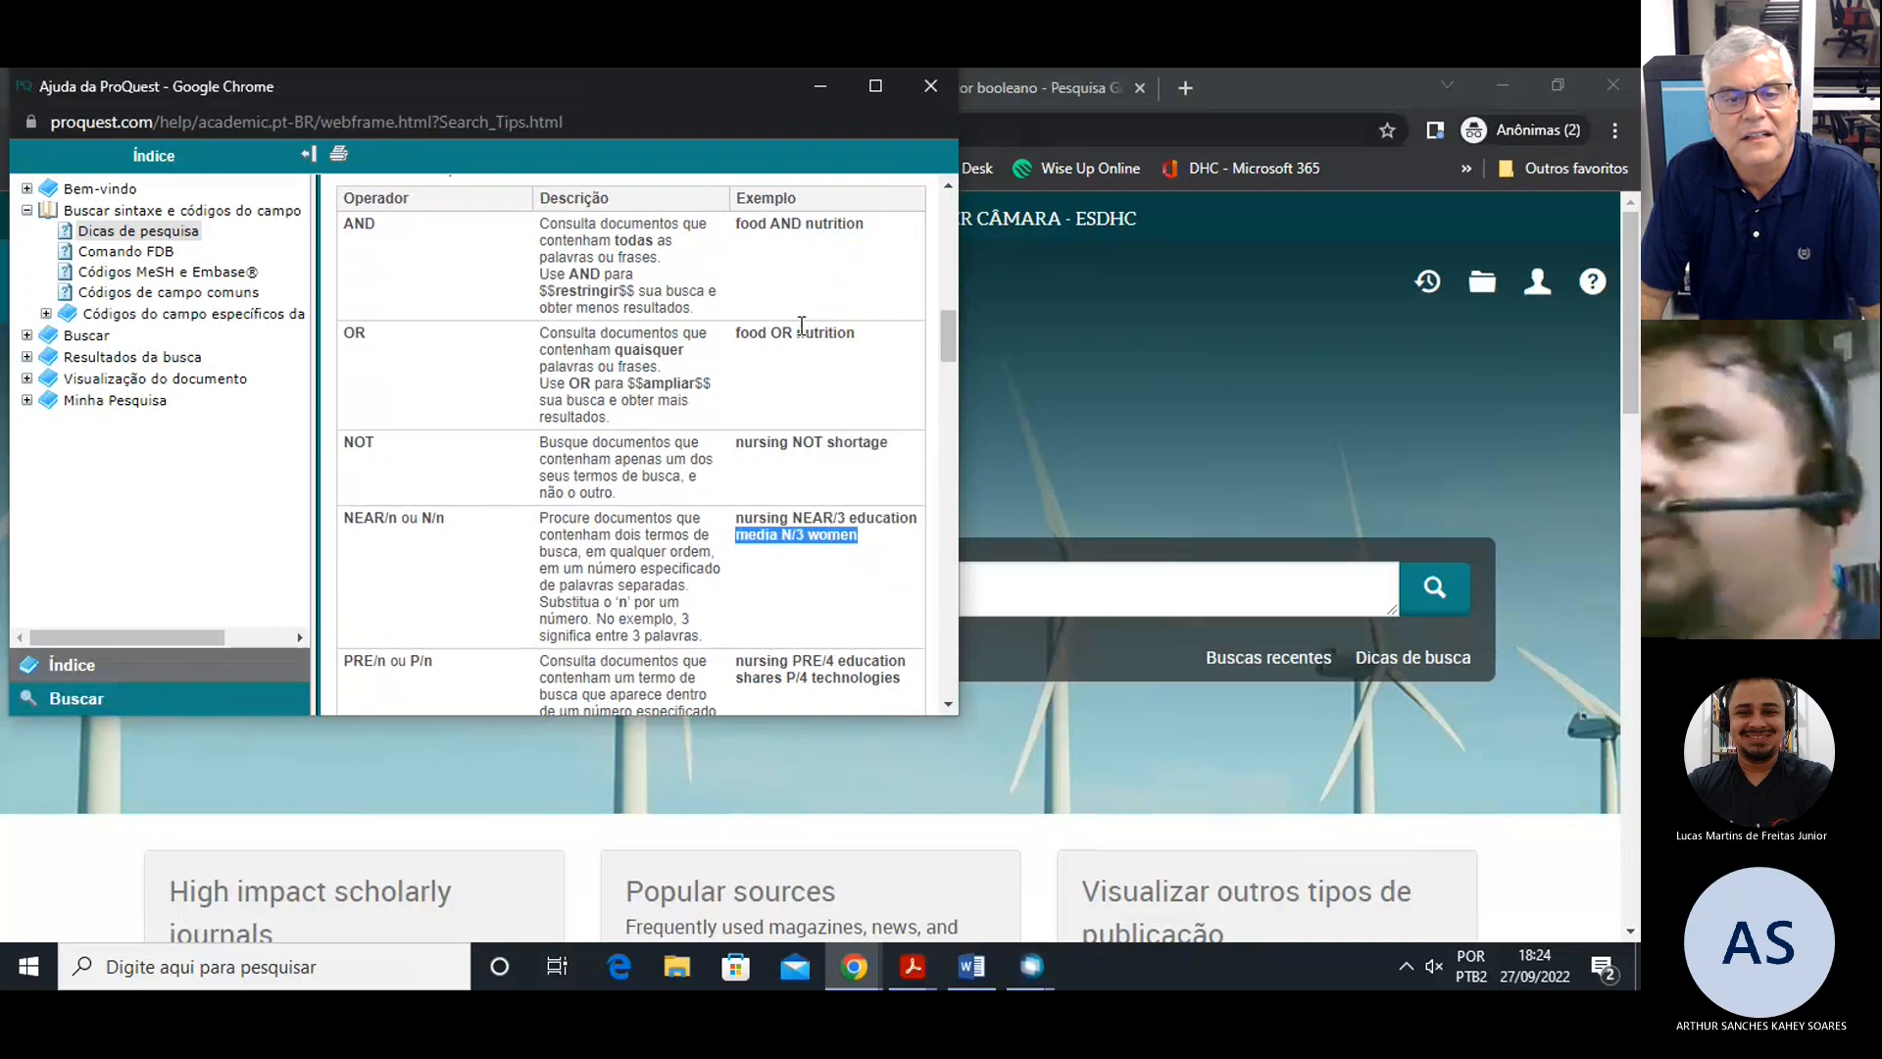
scroll(801, 325, up, 5)
click(931, 86)
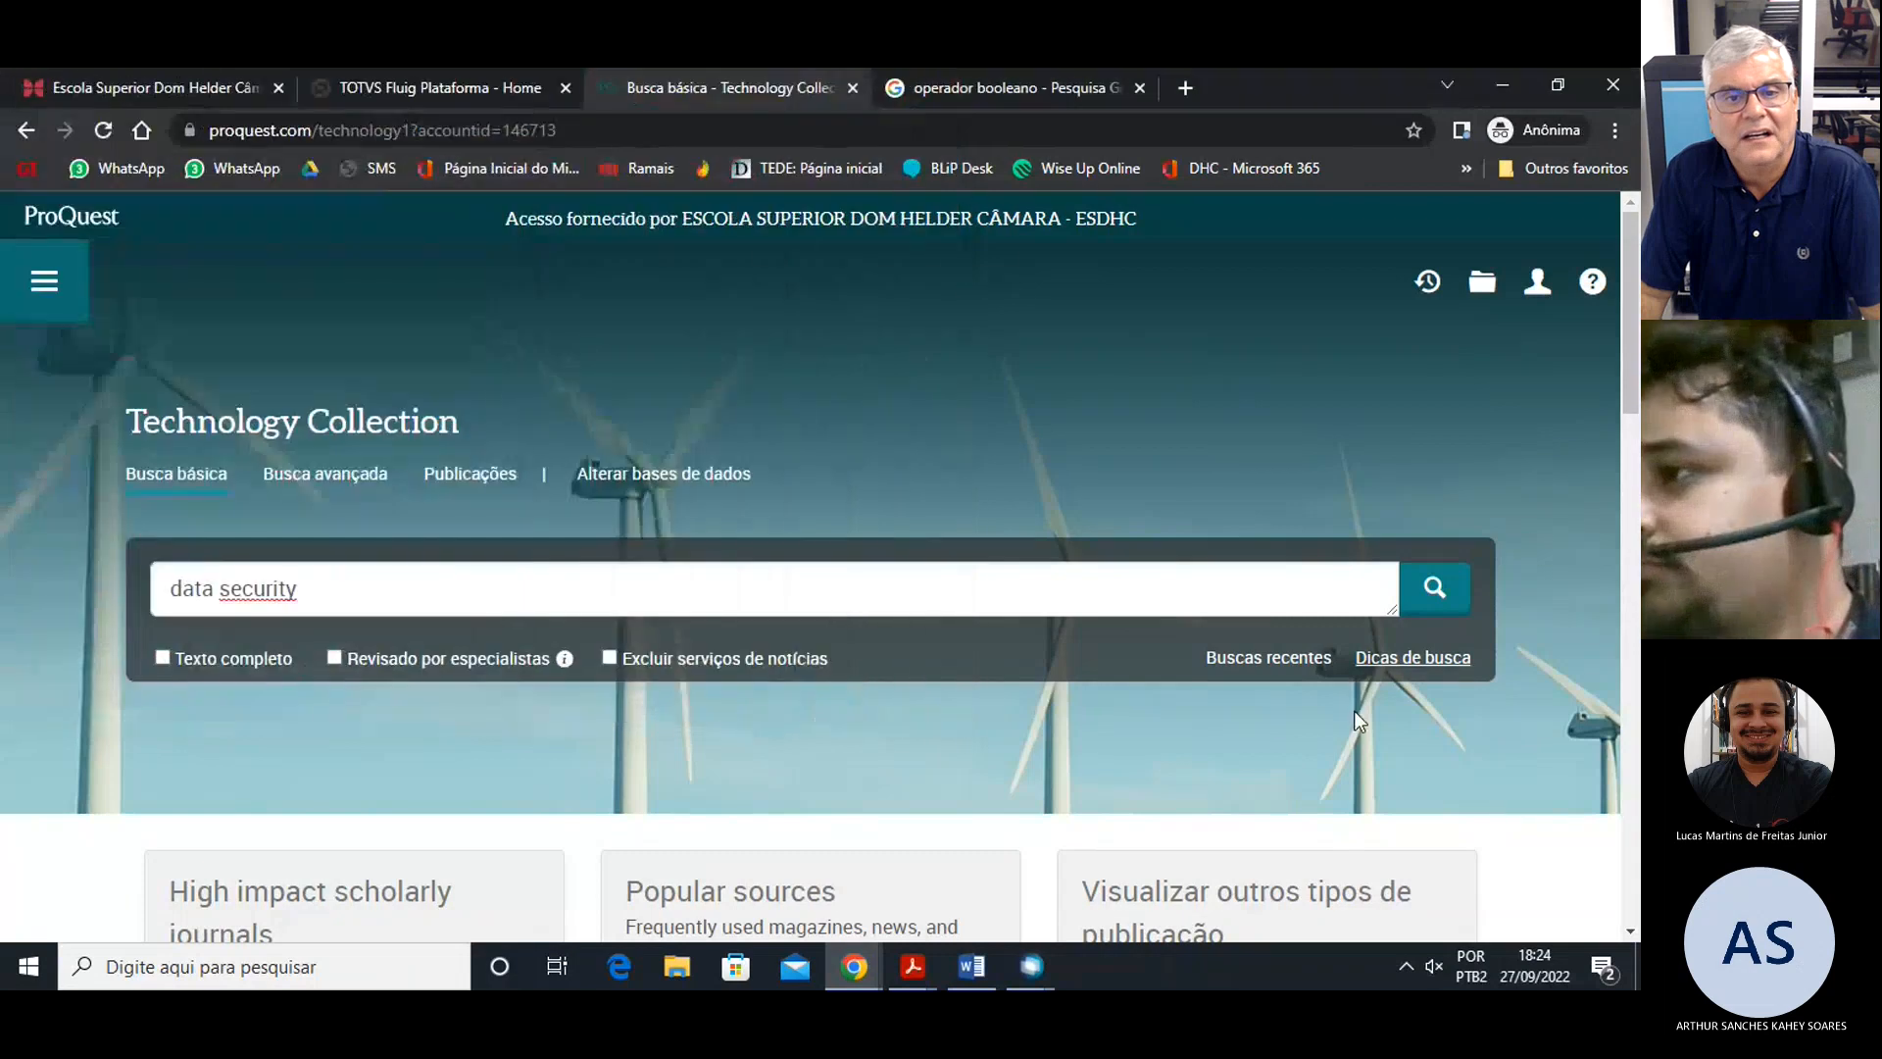
Reopen the Dicas de busca help from the basic search page, look over its index and close it.
scroll(1402, 652, down, 1)
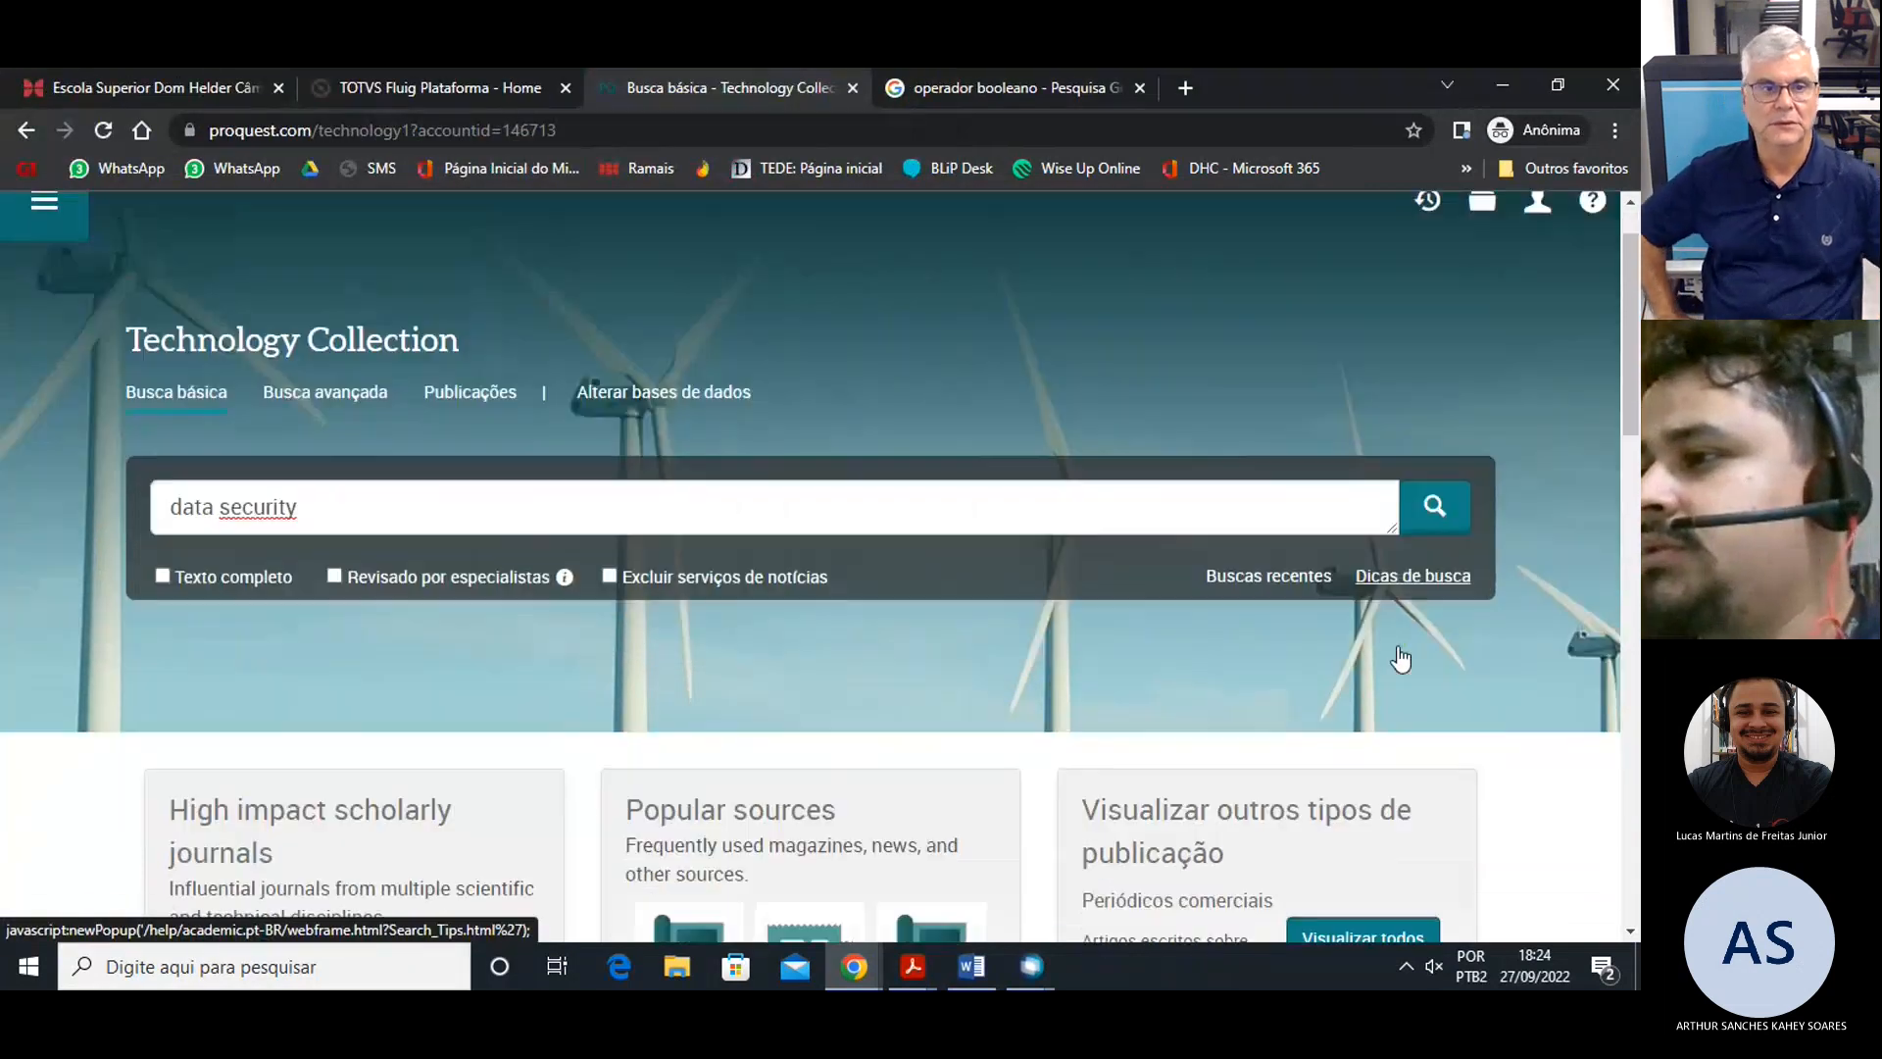
scroll(1402, 659, down, 2)
scroll(853, 655, up, 3)
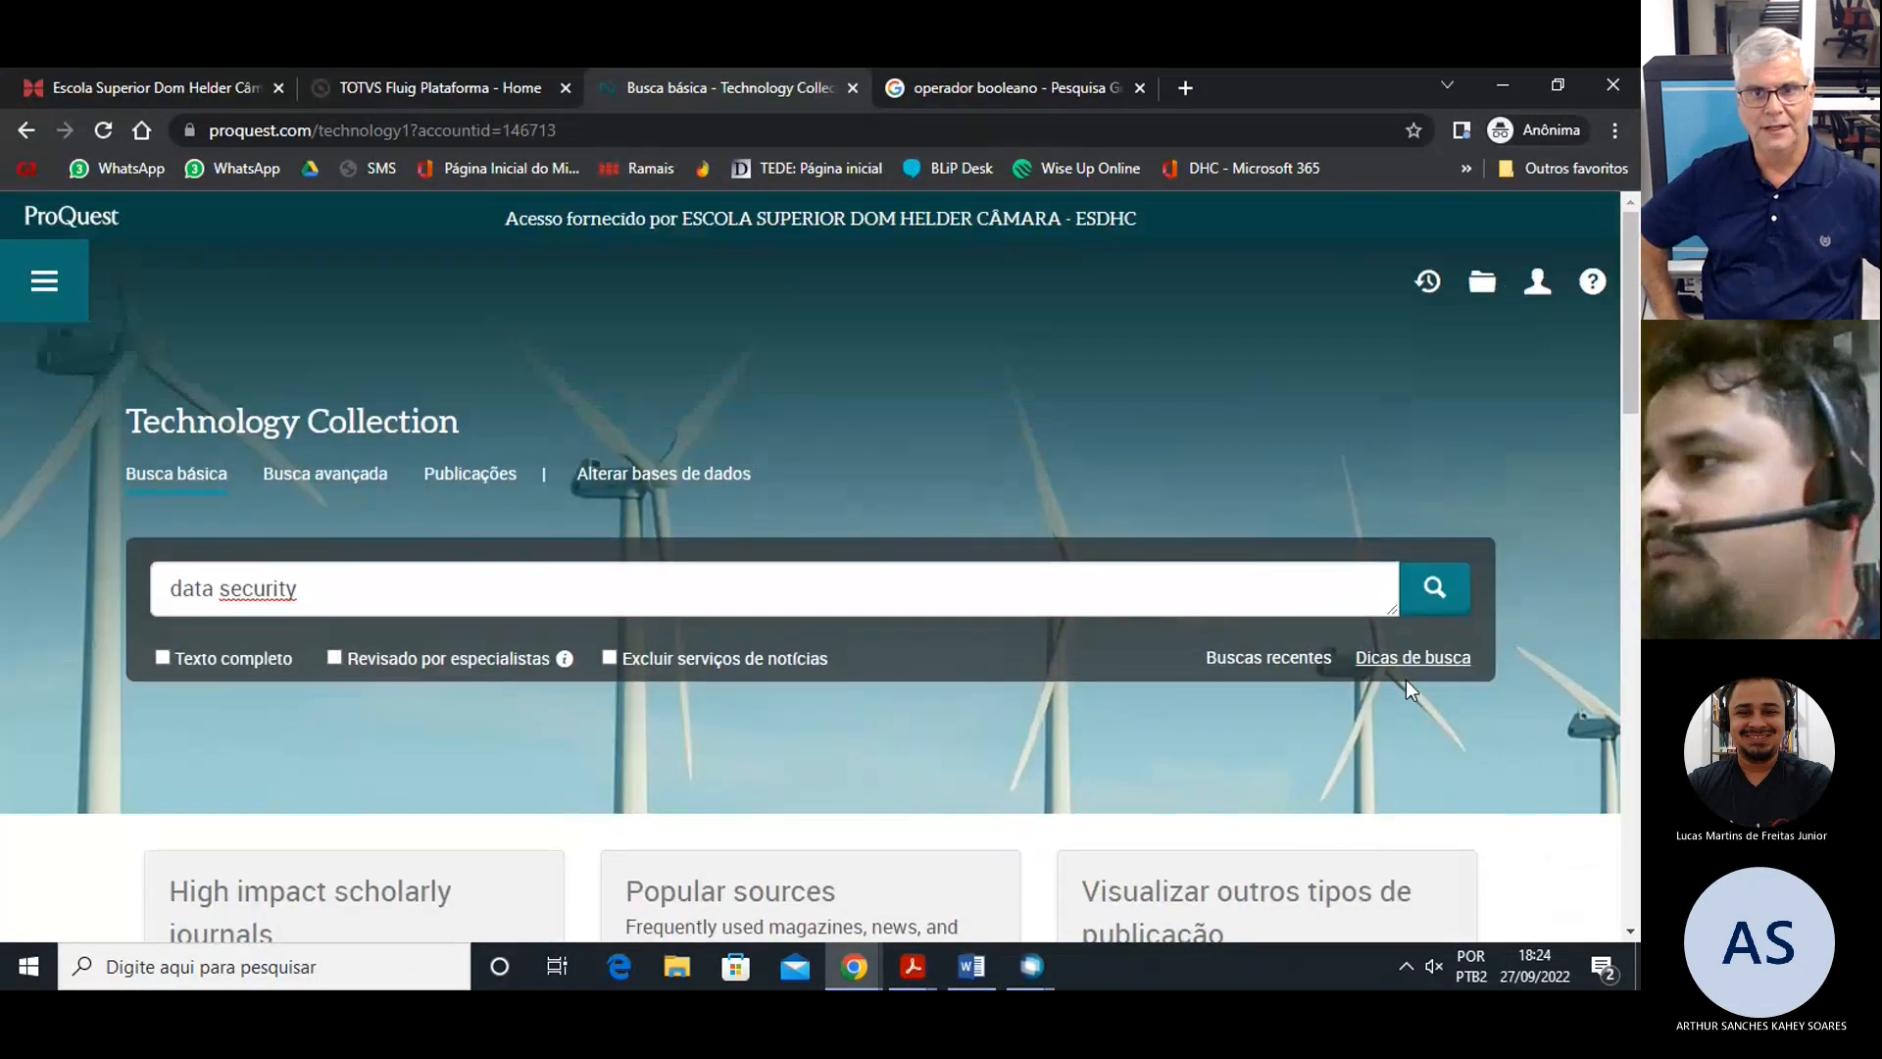
click(1415, 660)
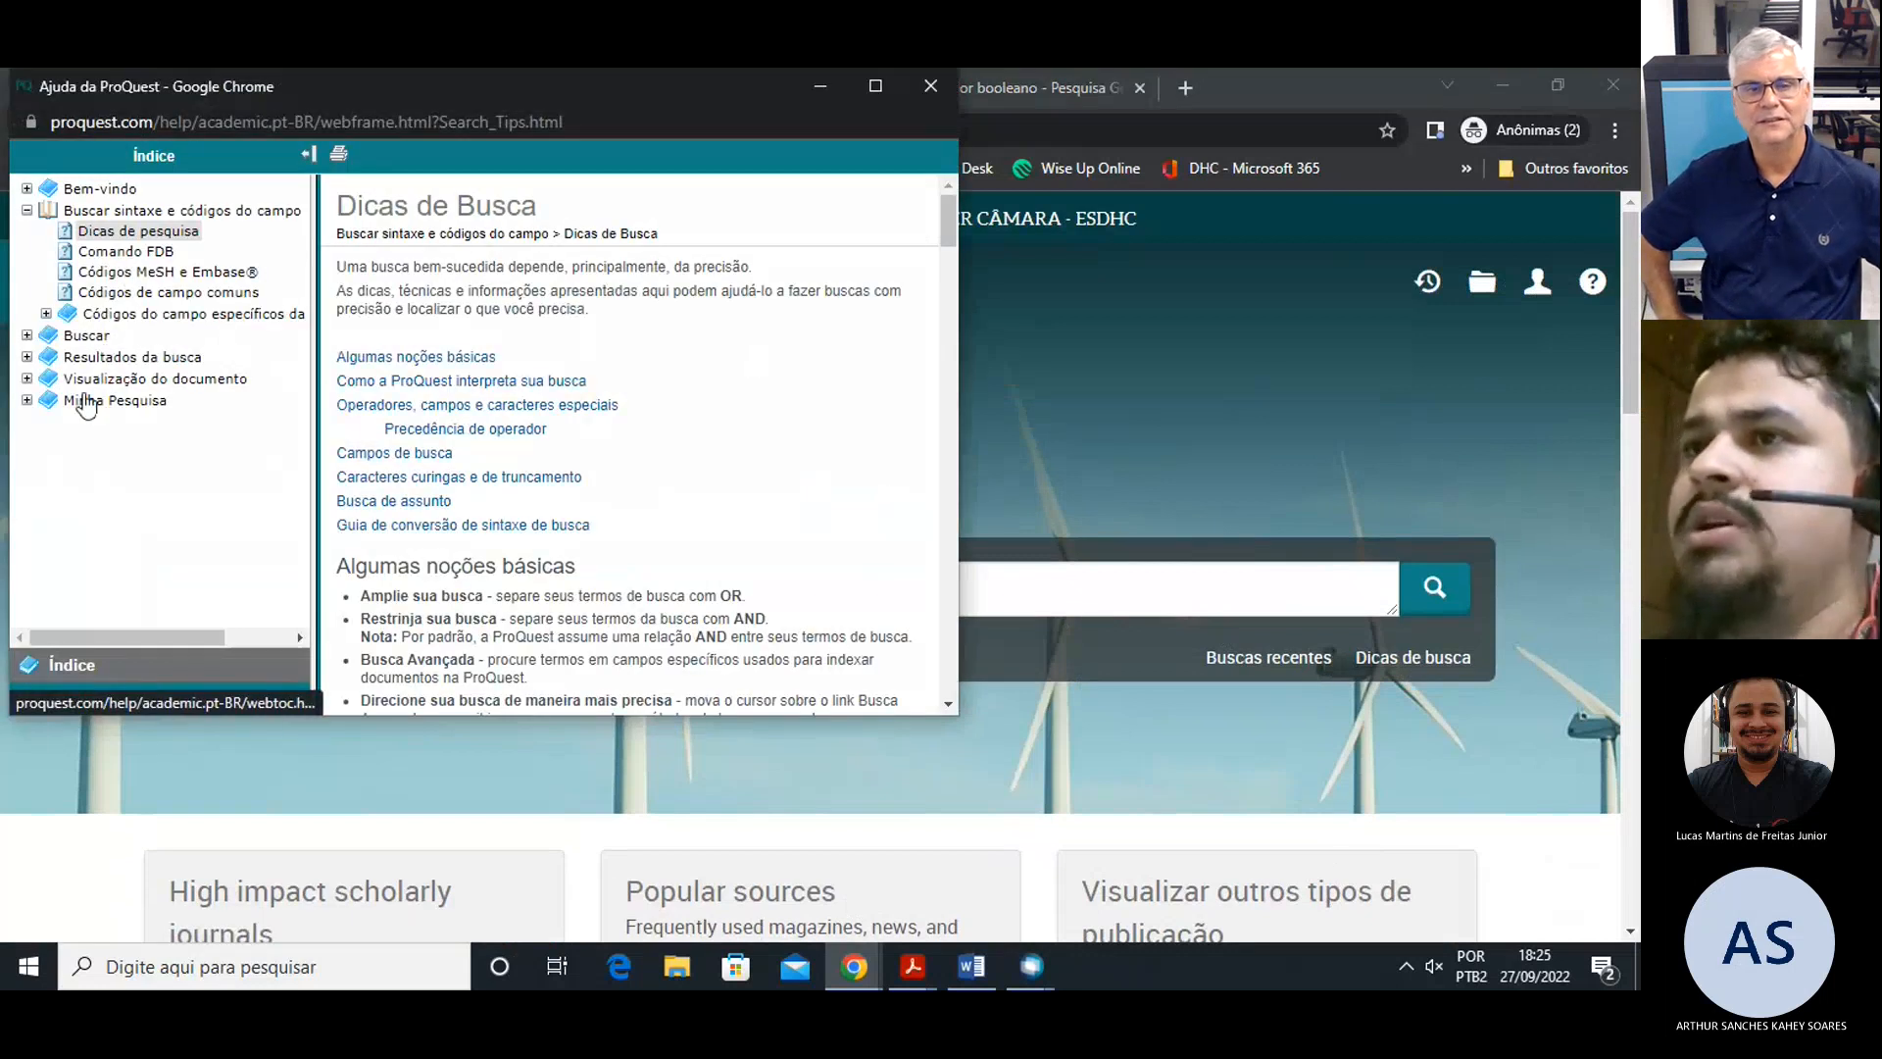
click(930, 87)
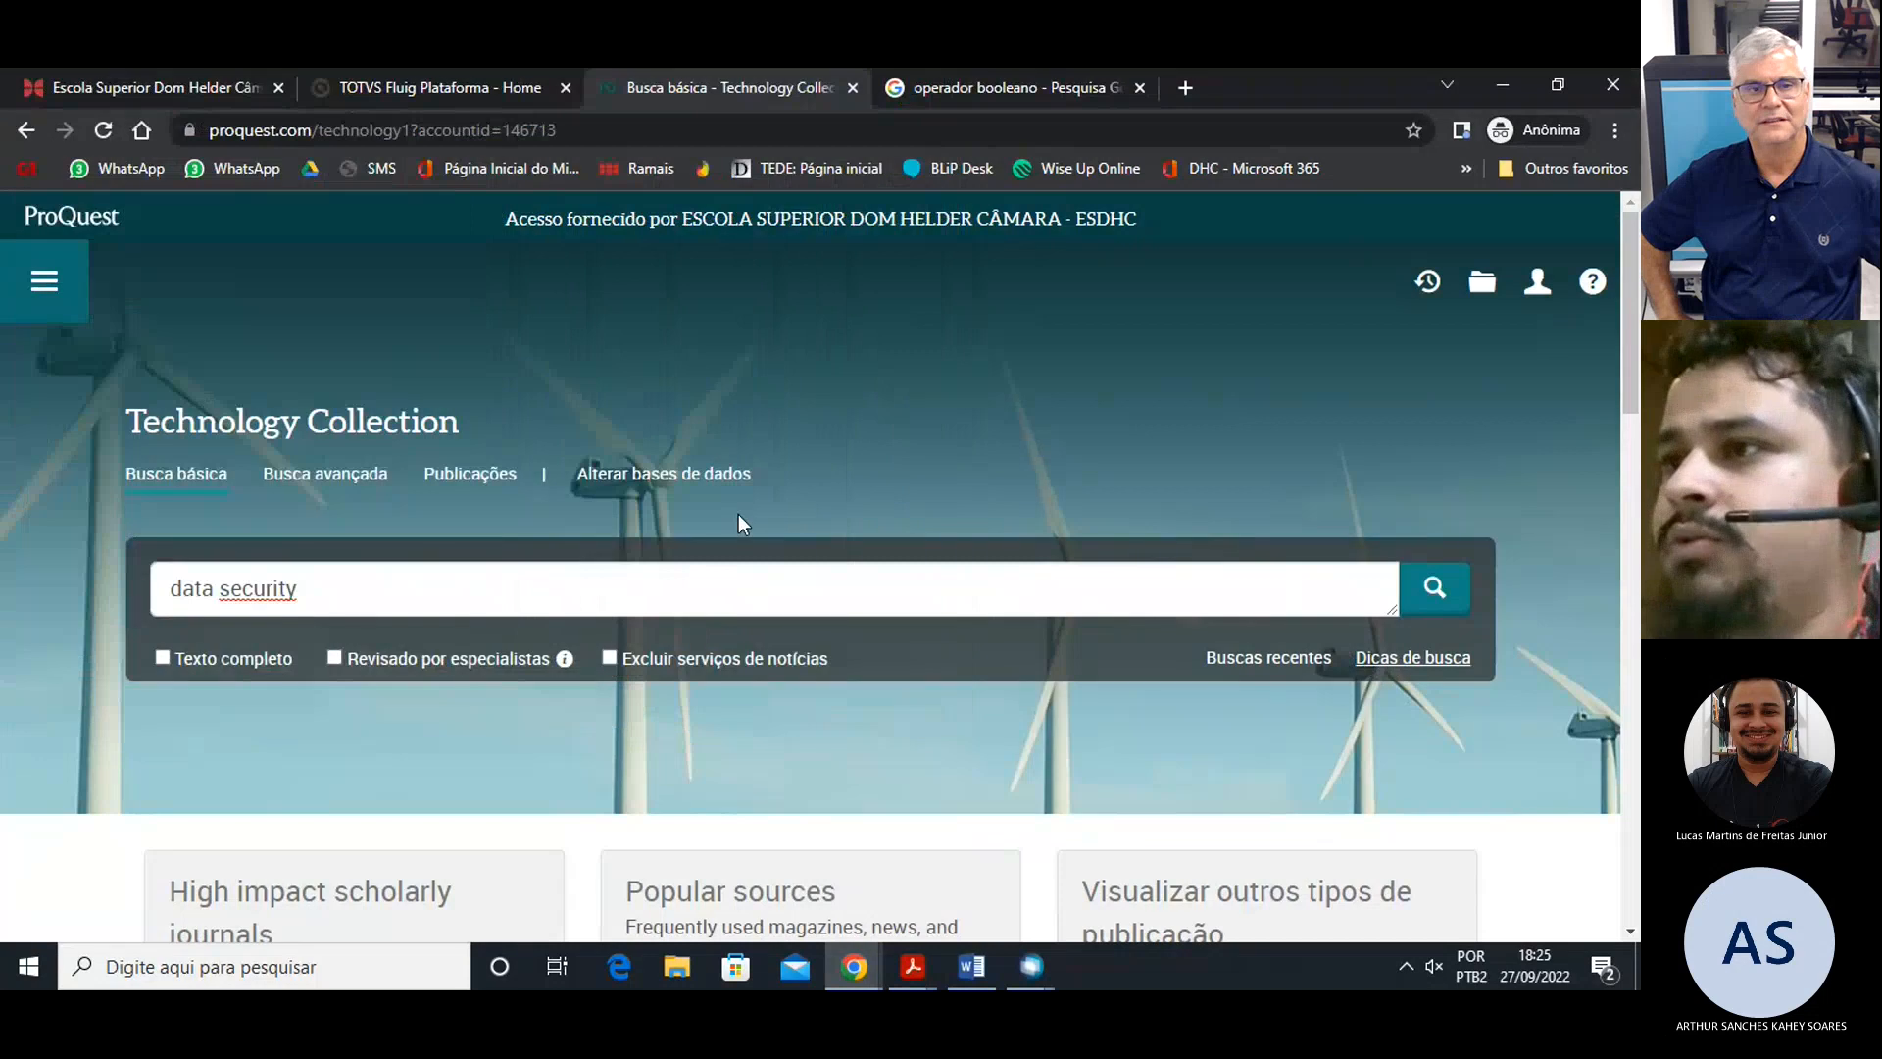
Open the Technology Collection advanced search and view the Boolean operator choices between the two search boxes, keeping AND.
click(348, 475)
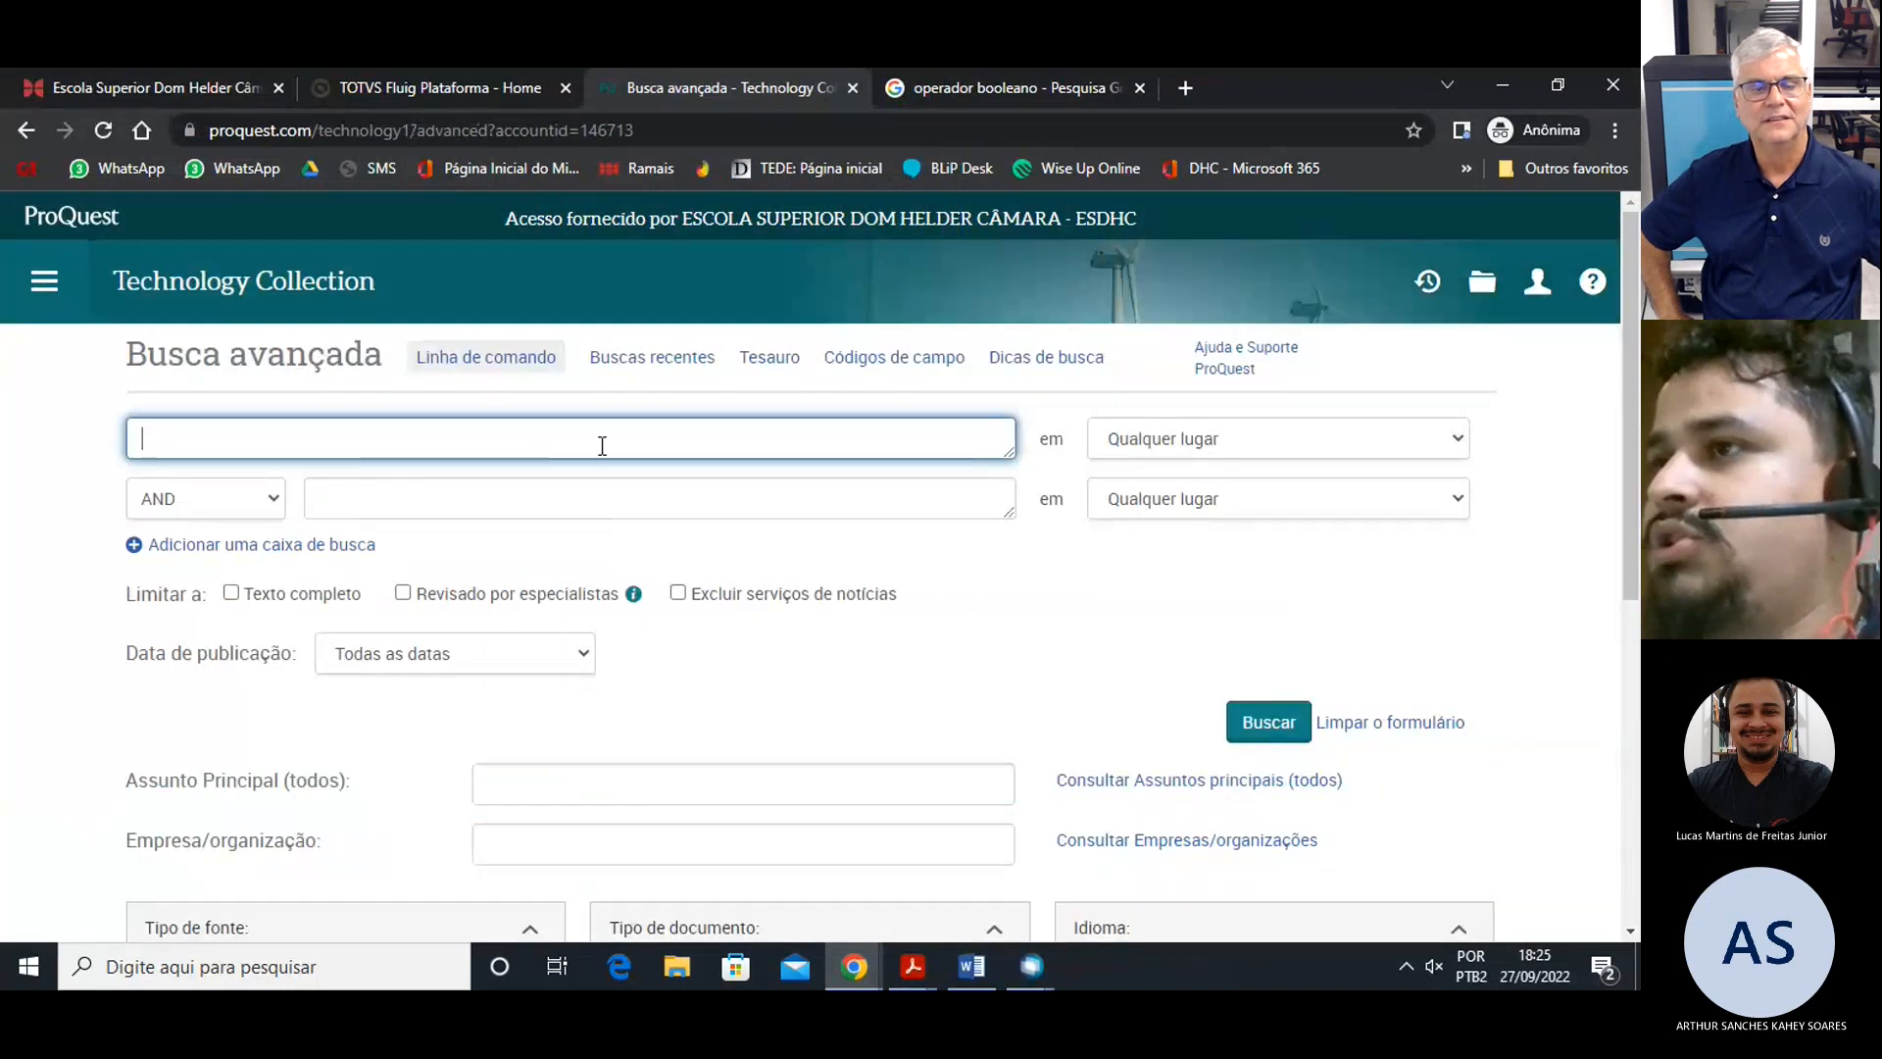
click(275, 500)
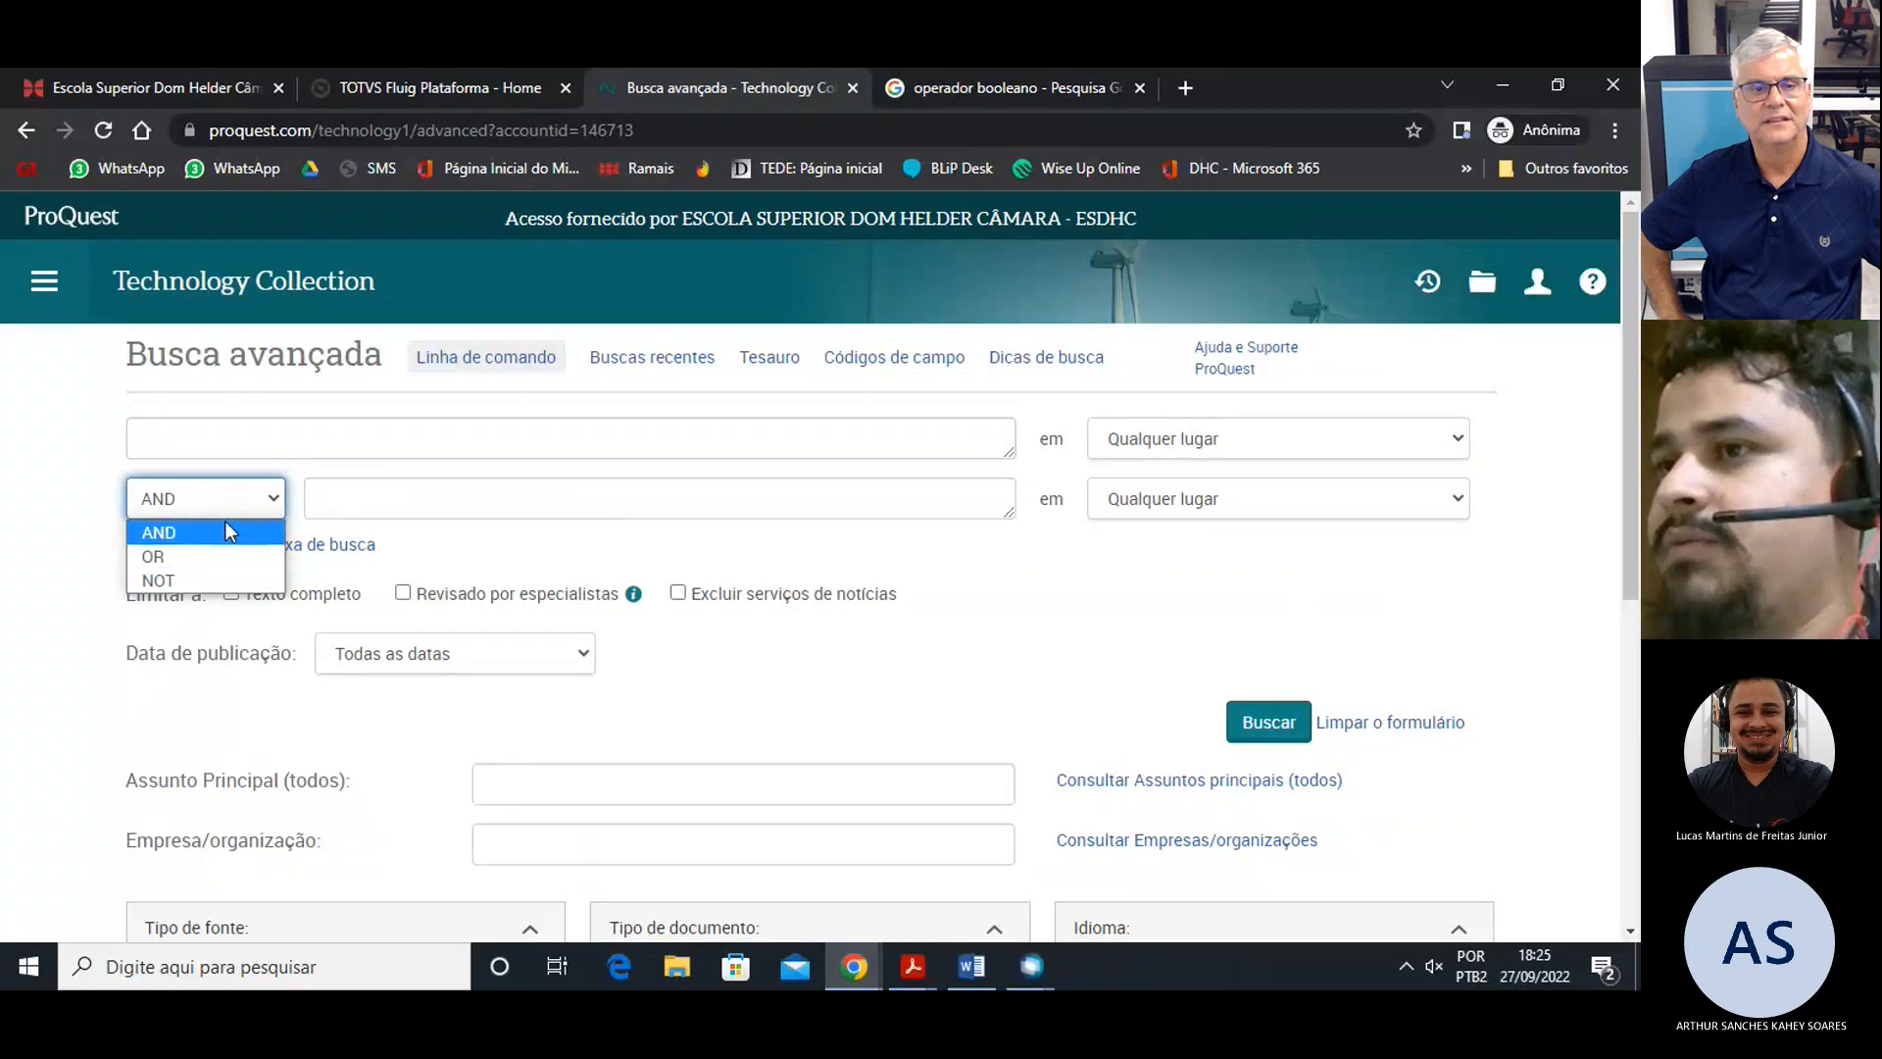
click(226, 521)
click(244, 493)
click(216, 521)
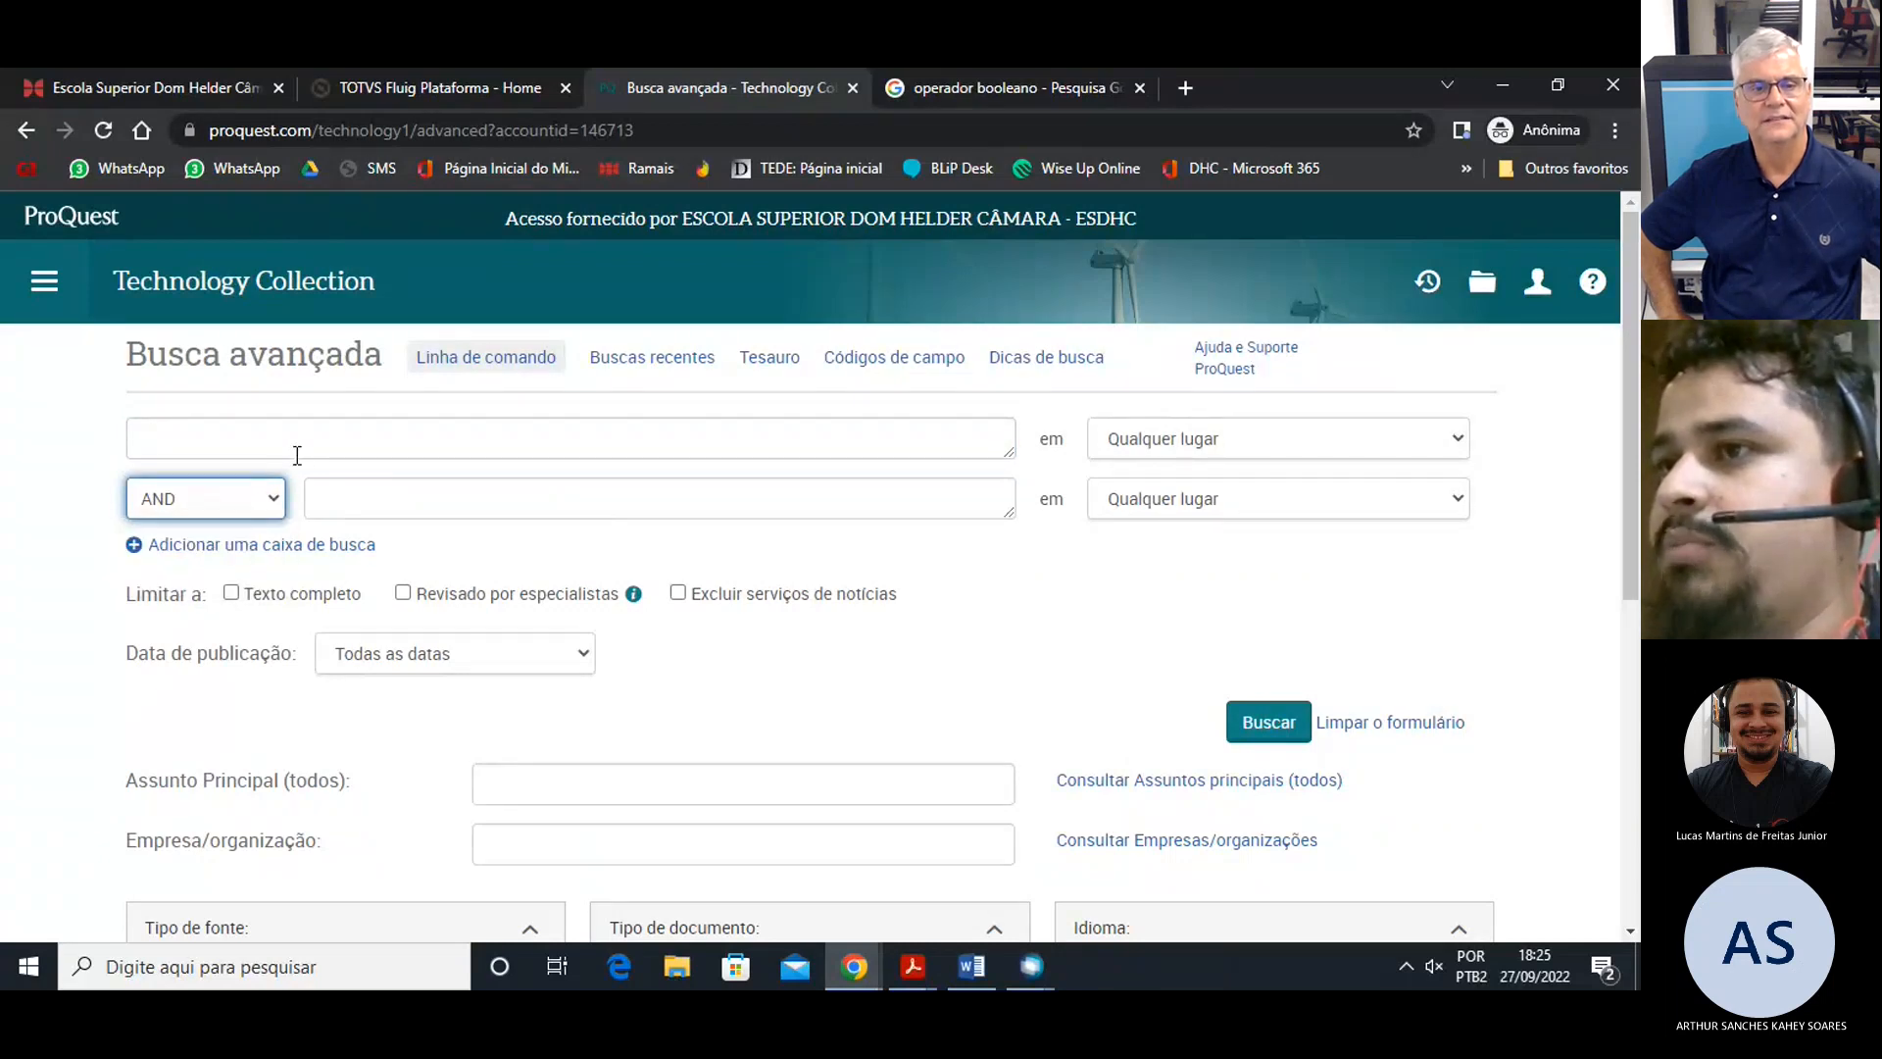
click(315, 443)
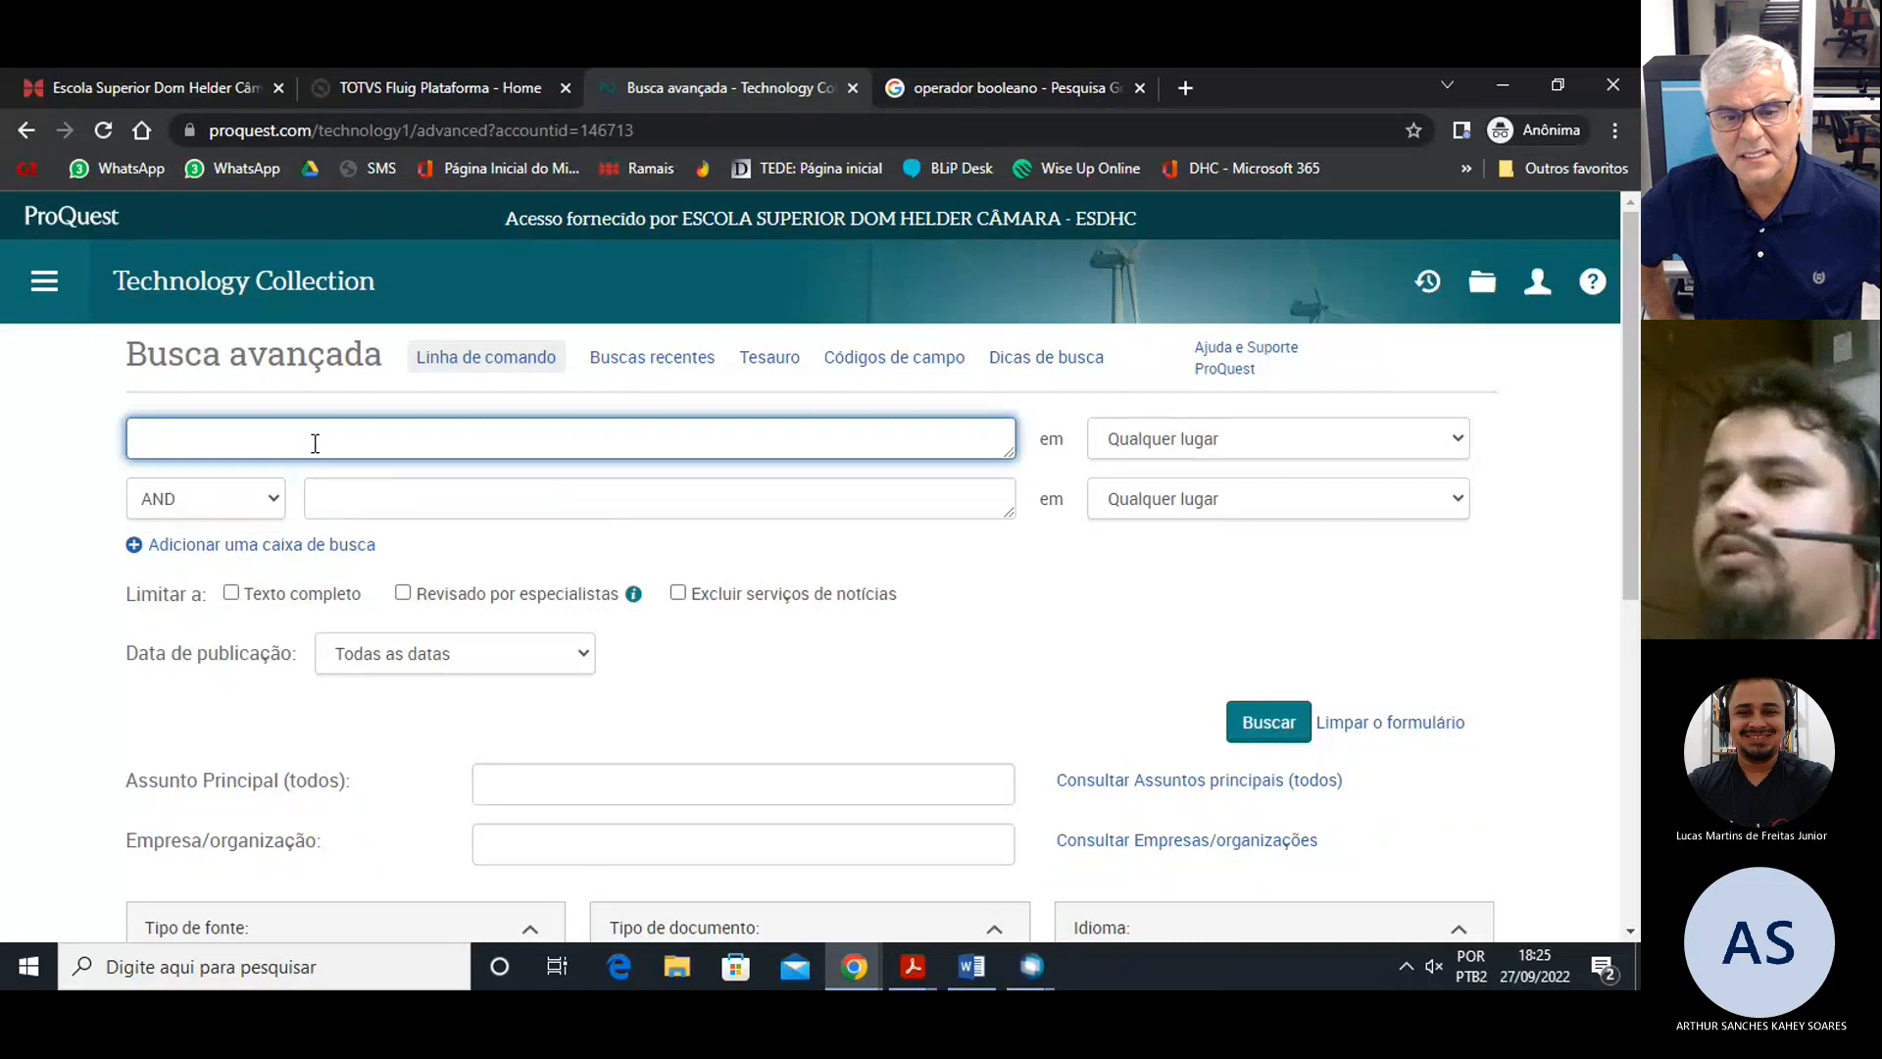
Review the advanced search form's main subject and company fields and its source type, document type and language lists.
scroll(677, 538, down, 2)
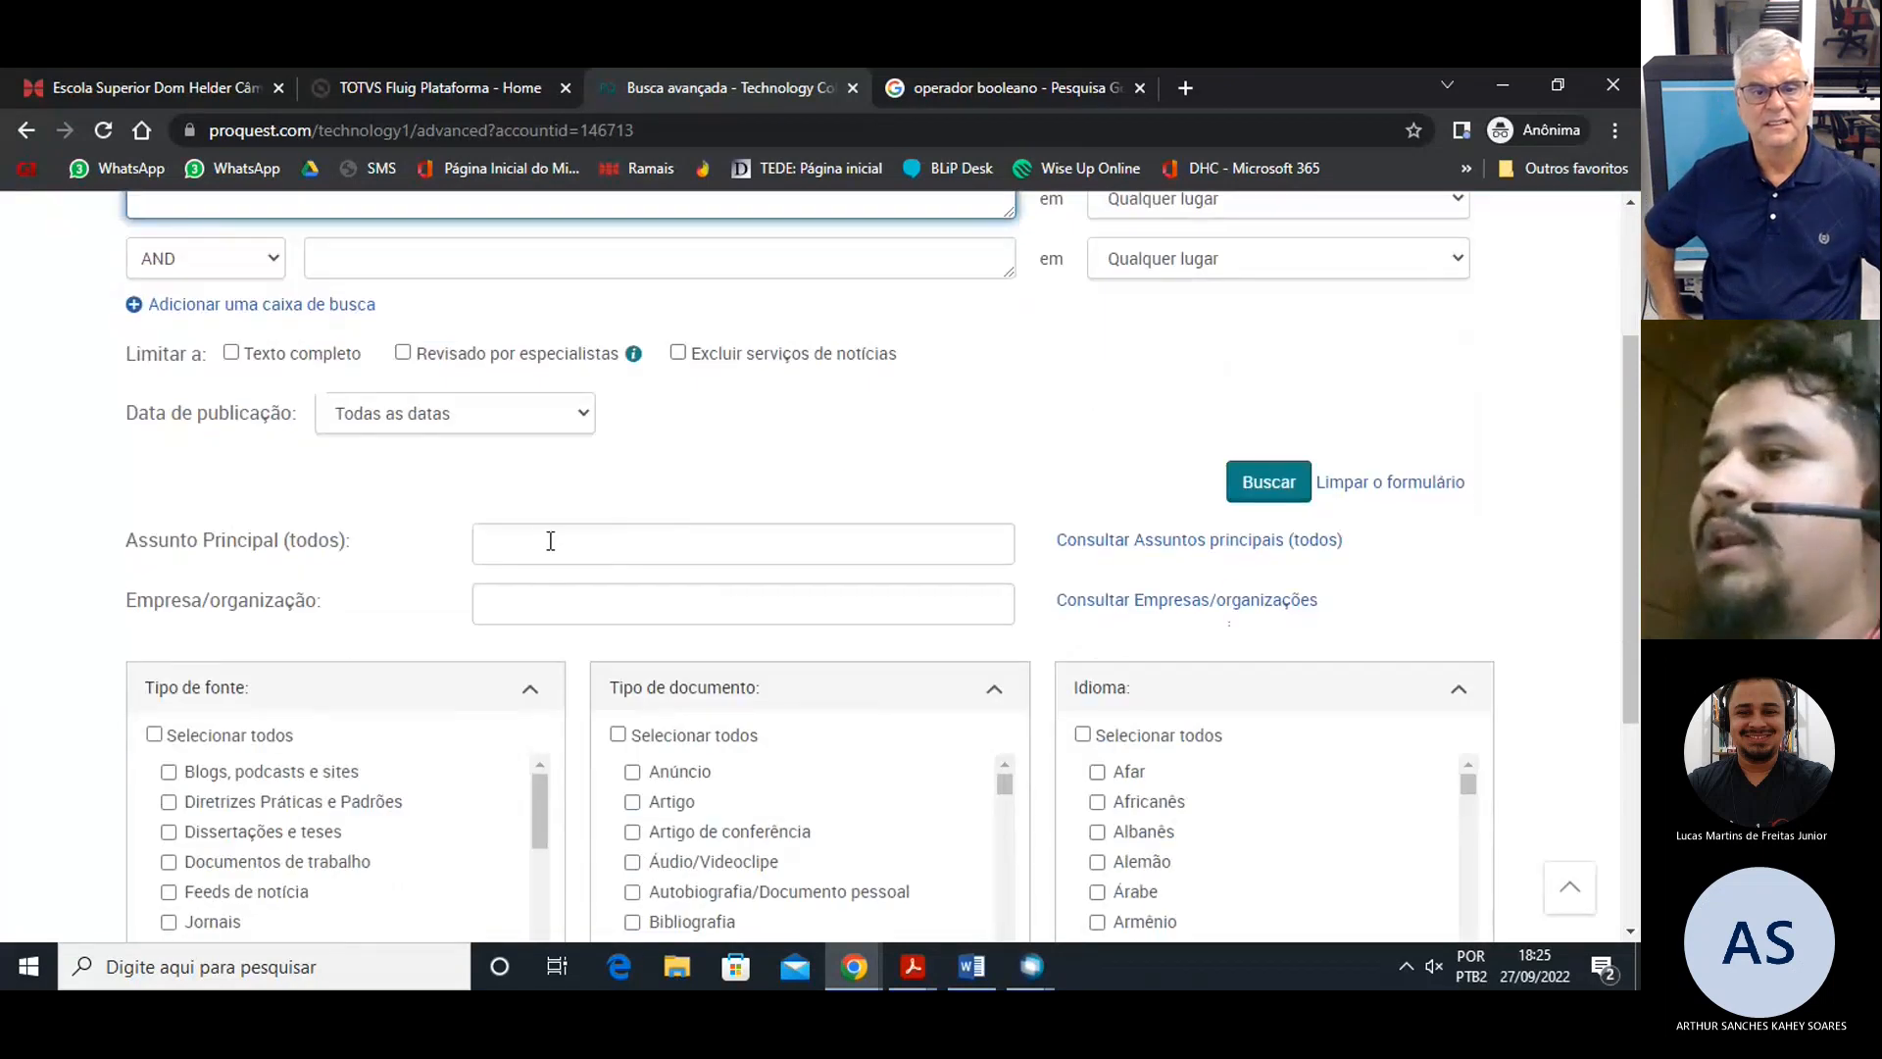
click(546, 540)
click(500, 620)
scroll(621, 647, down, 2)
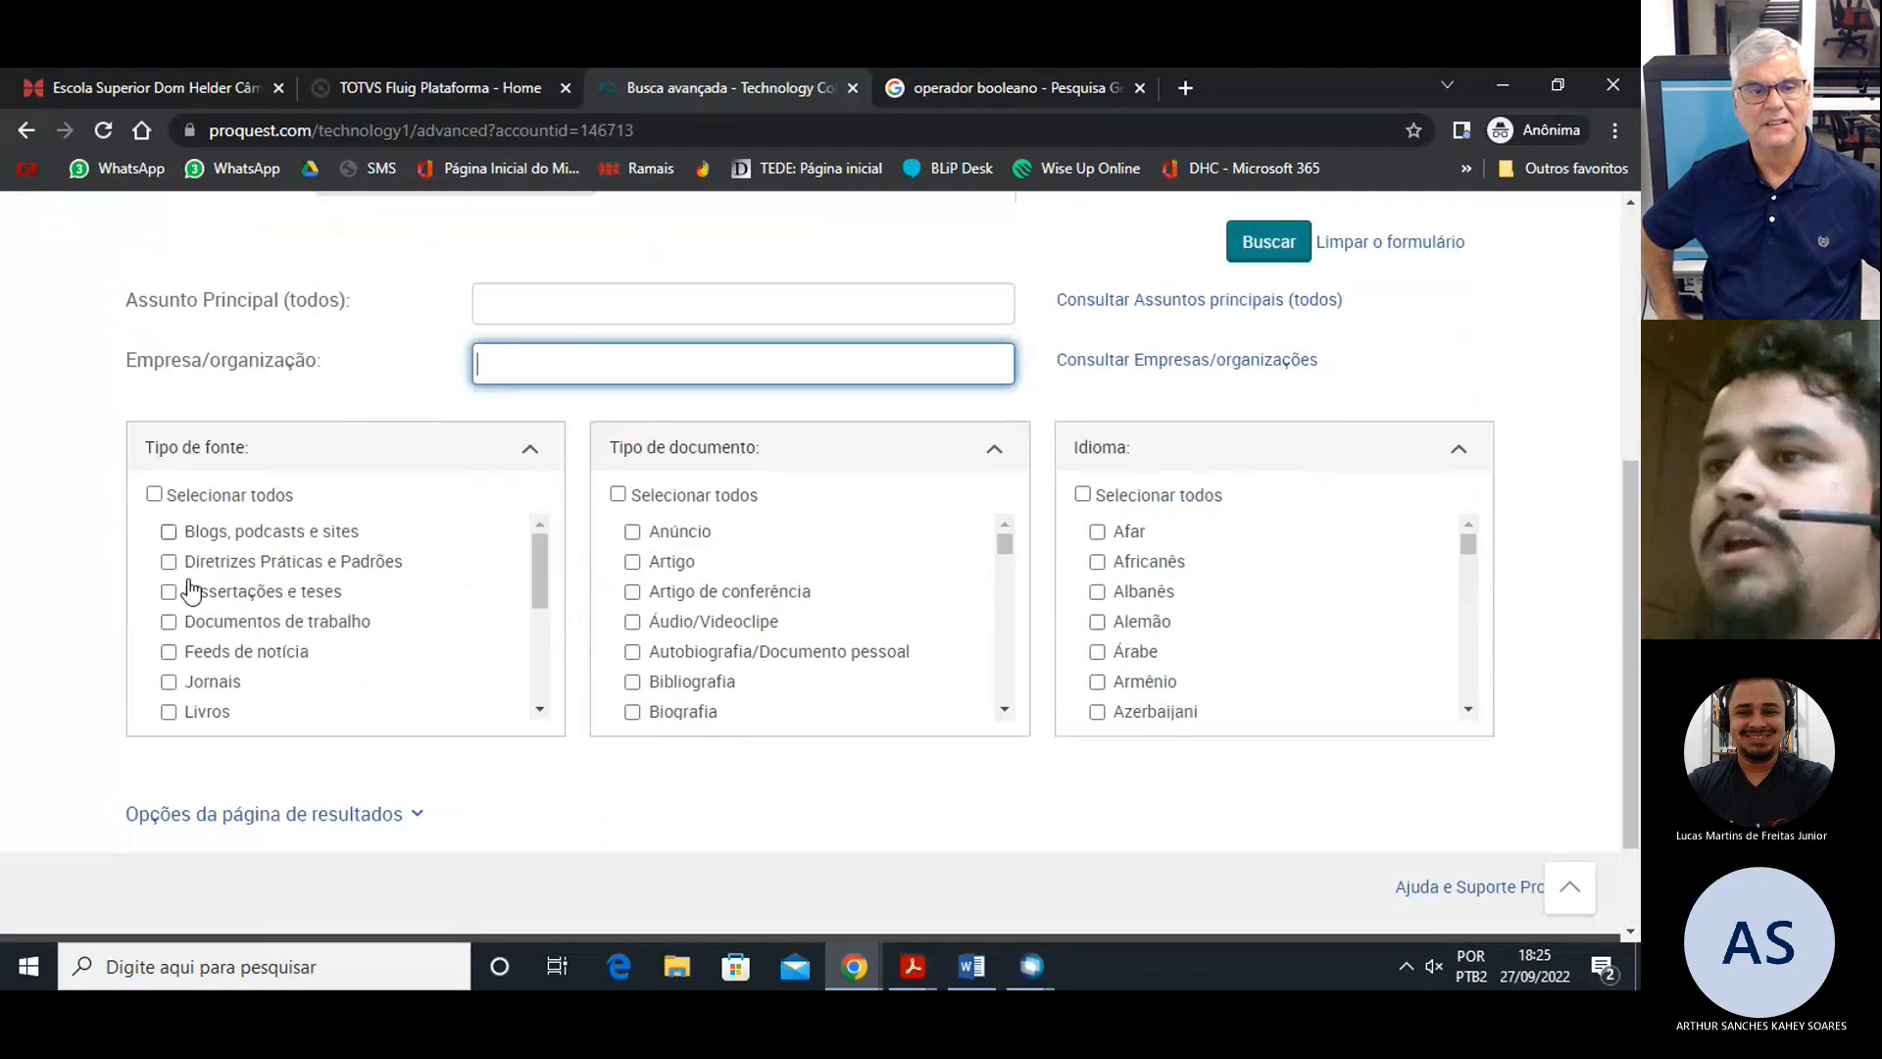
scroll(1084, 555, down, 2)
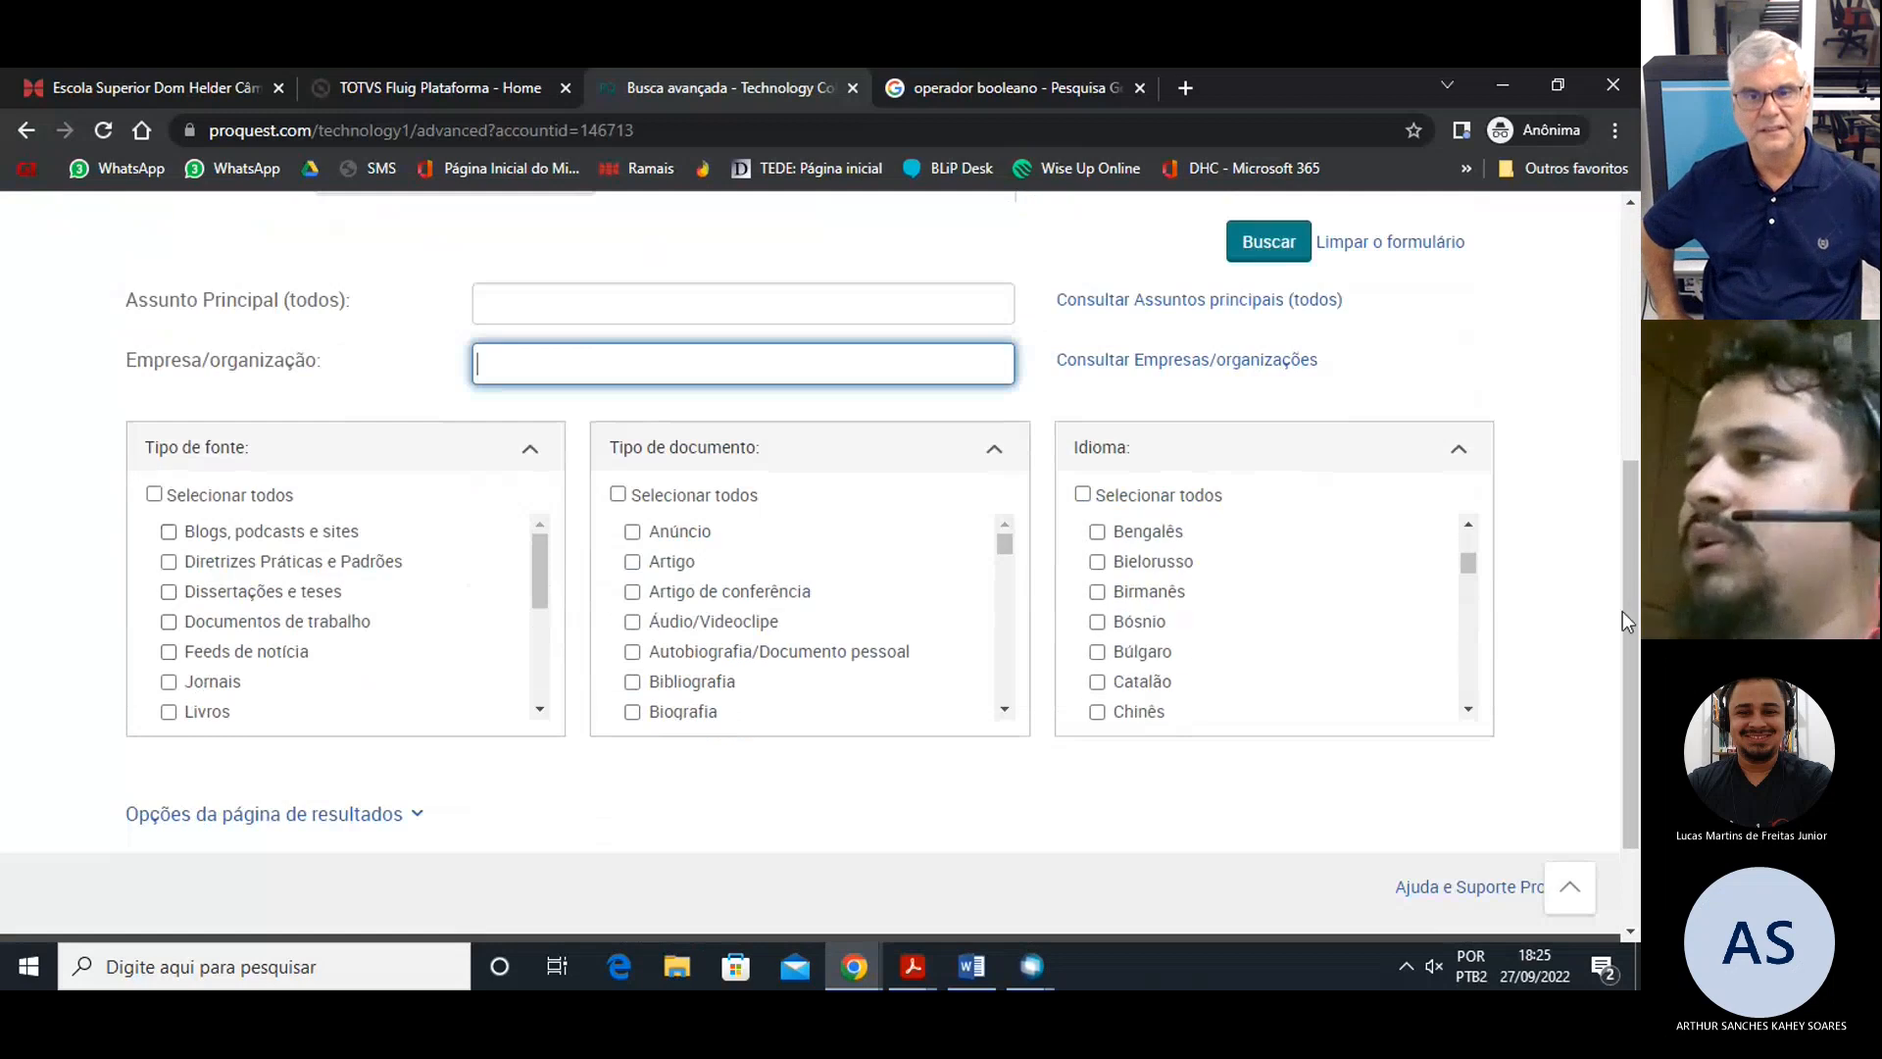
scroll(1176, 575, up, 2)
scroll(1314, 520, up, 4)
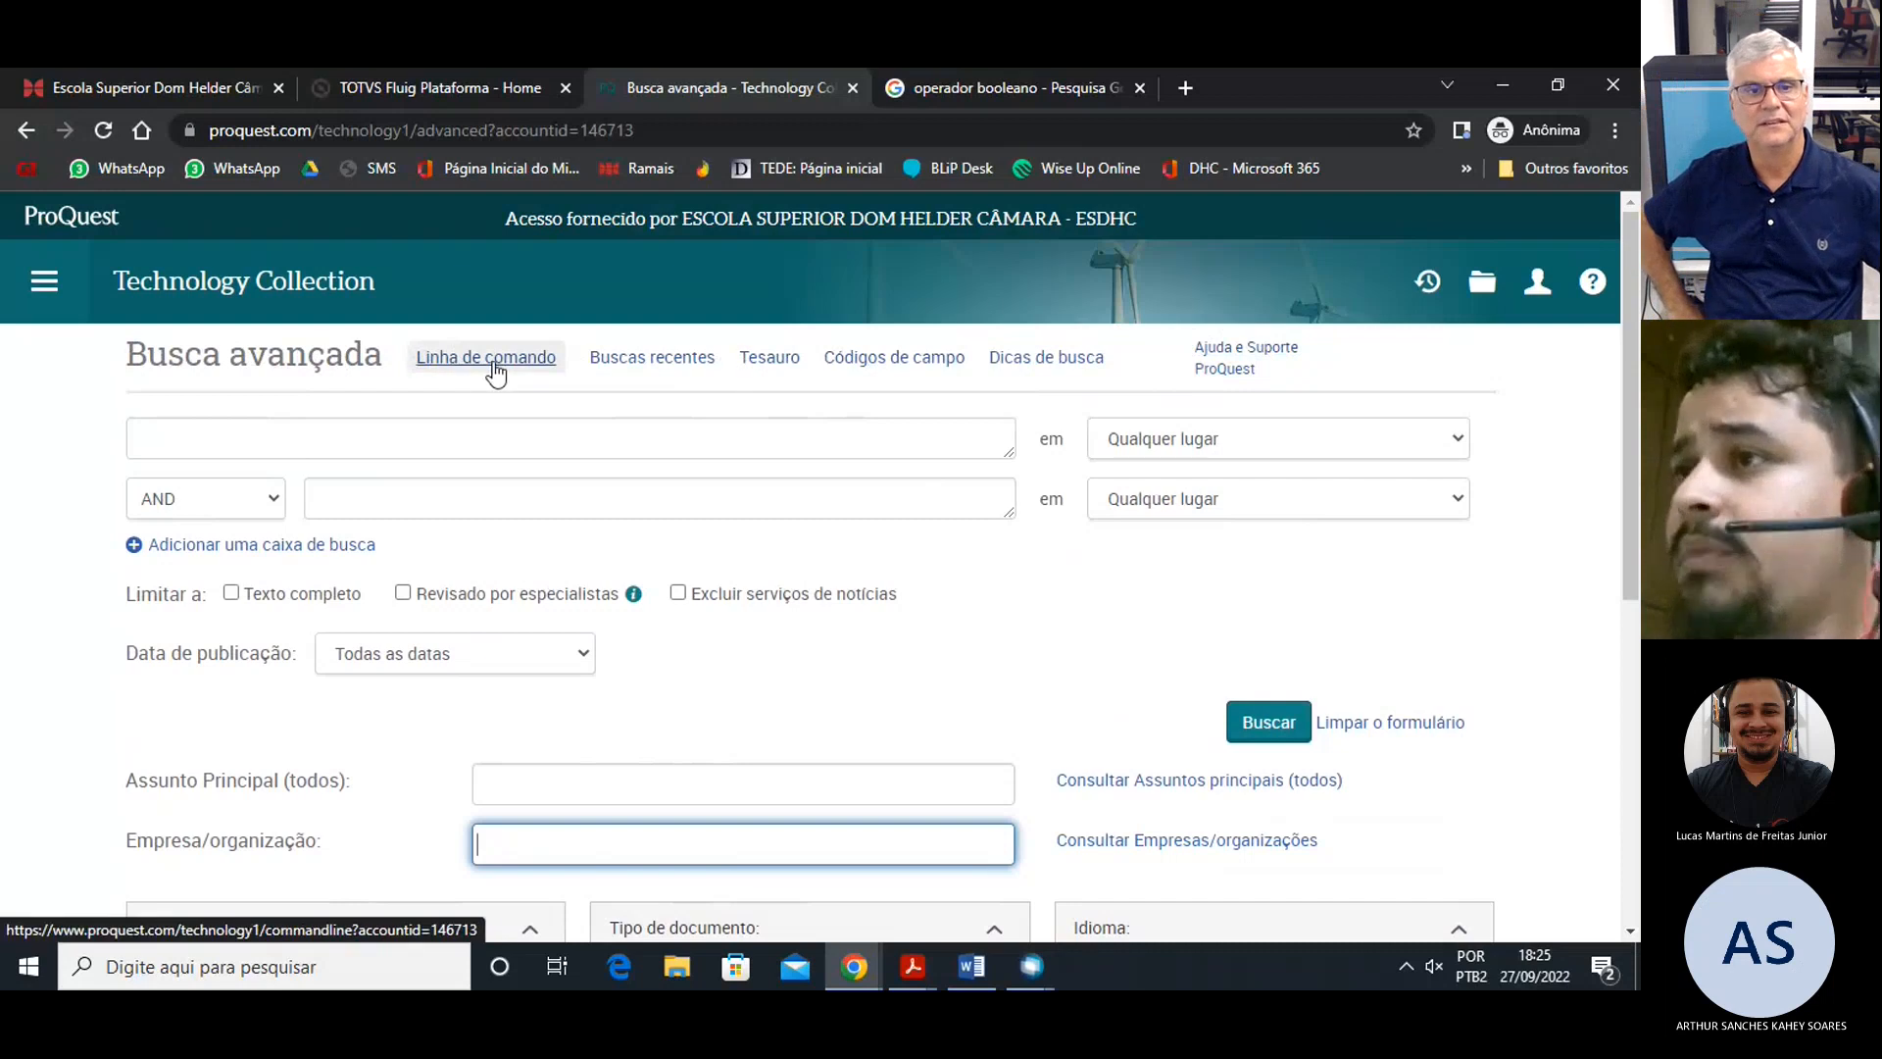
Return to the basic search, replace the query with the author Eric Drexler and run the suggested search drexler eric.
click(323, 289)
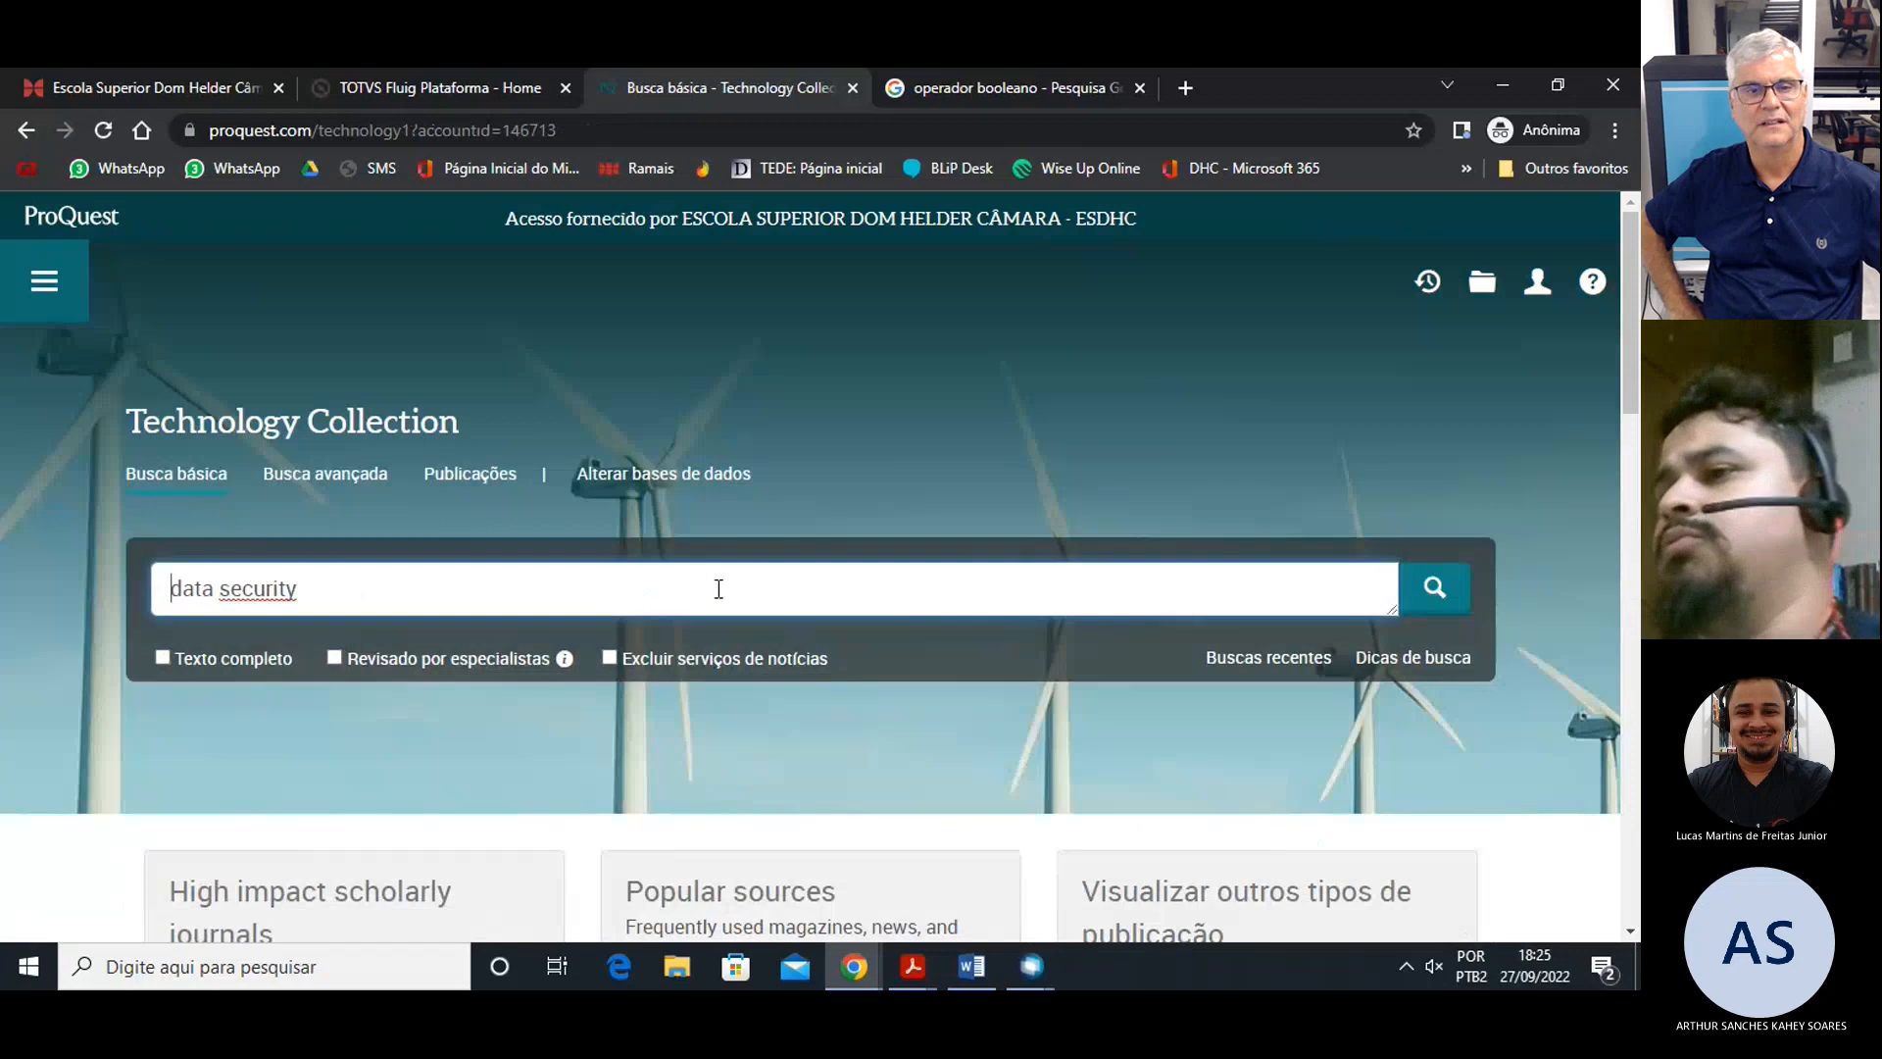
triple_click(562, 598)
key(BackSpace)
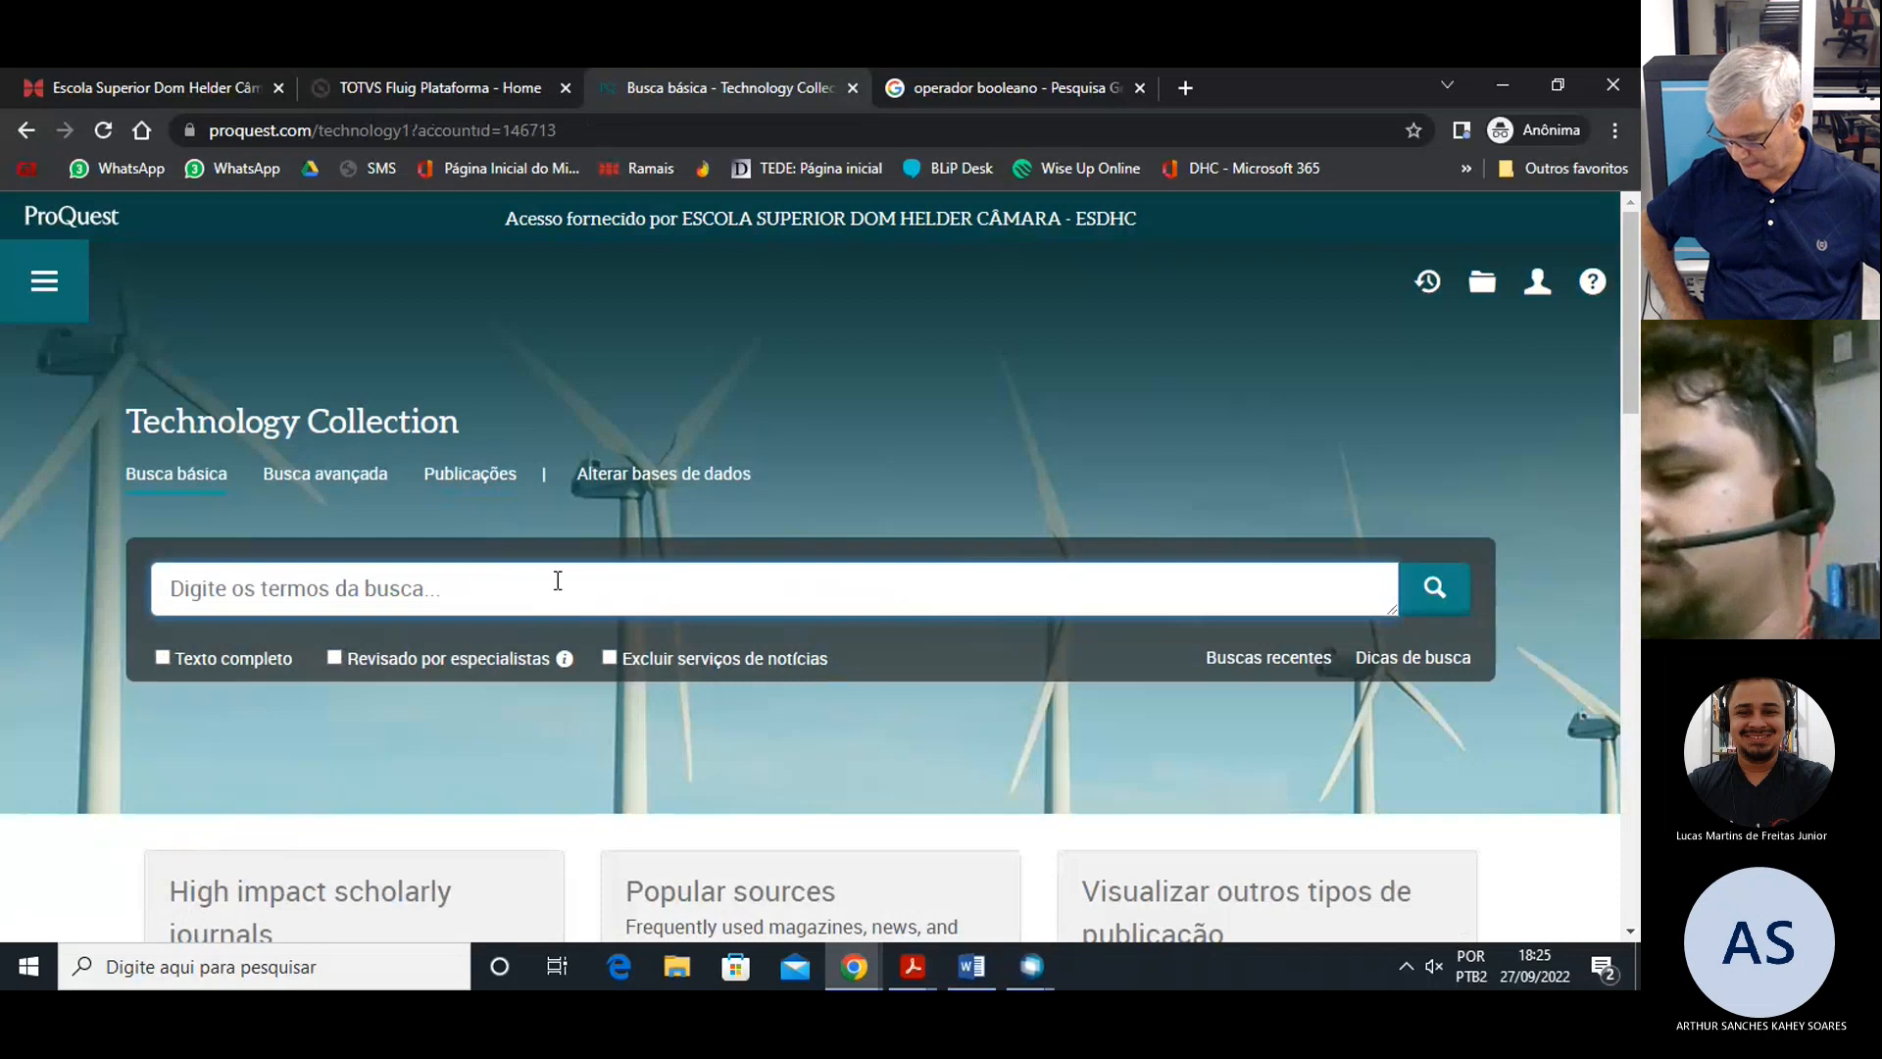
text(Eric Dre)
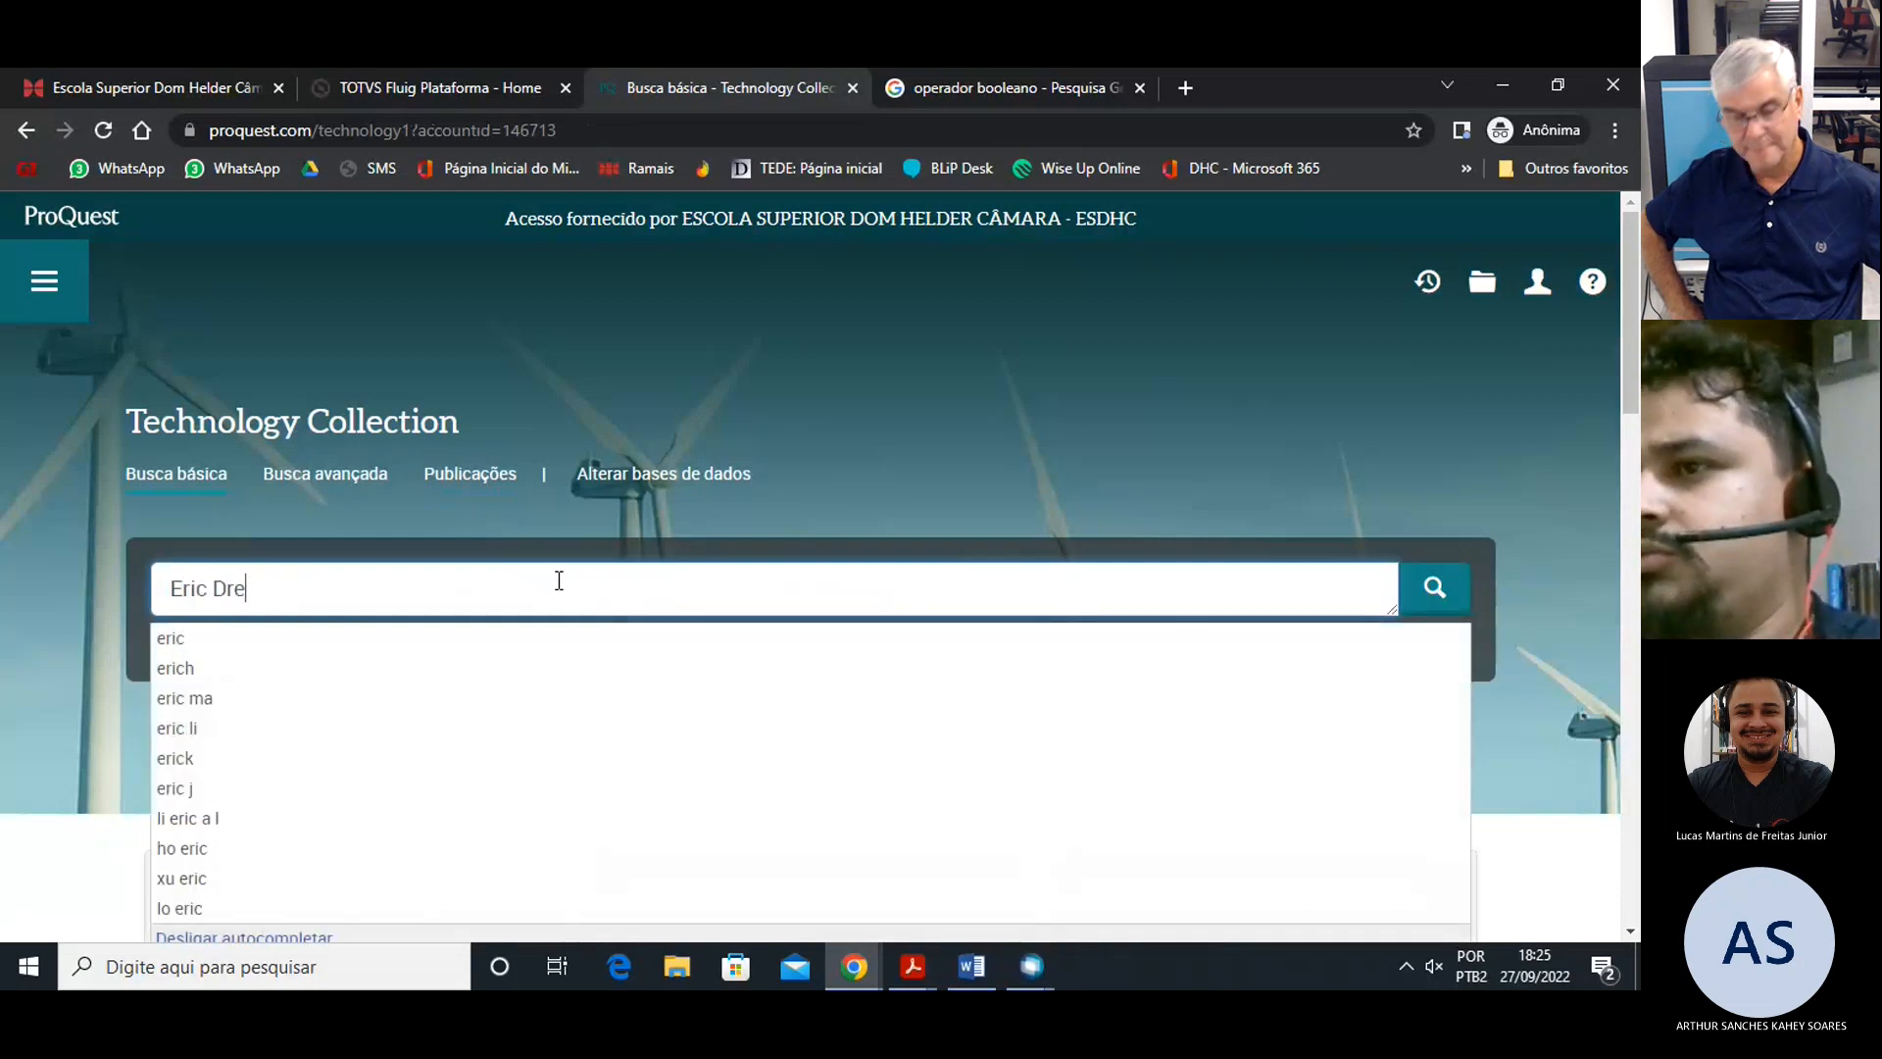
text(x)
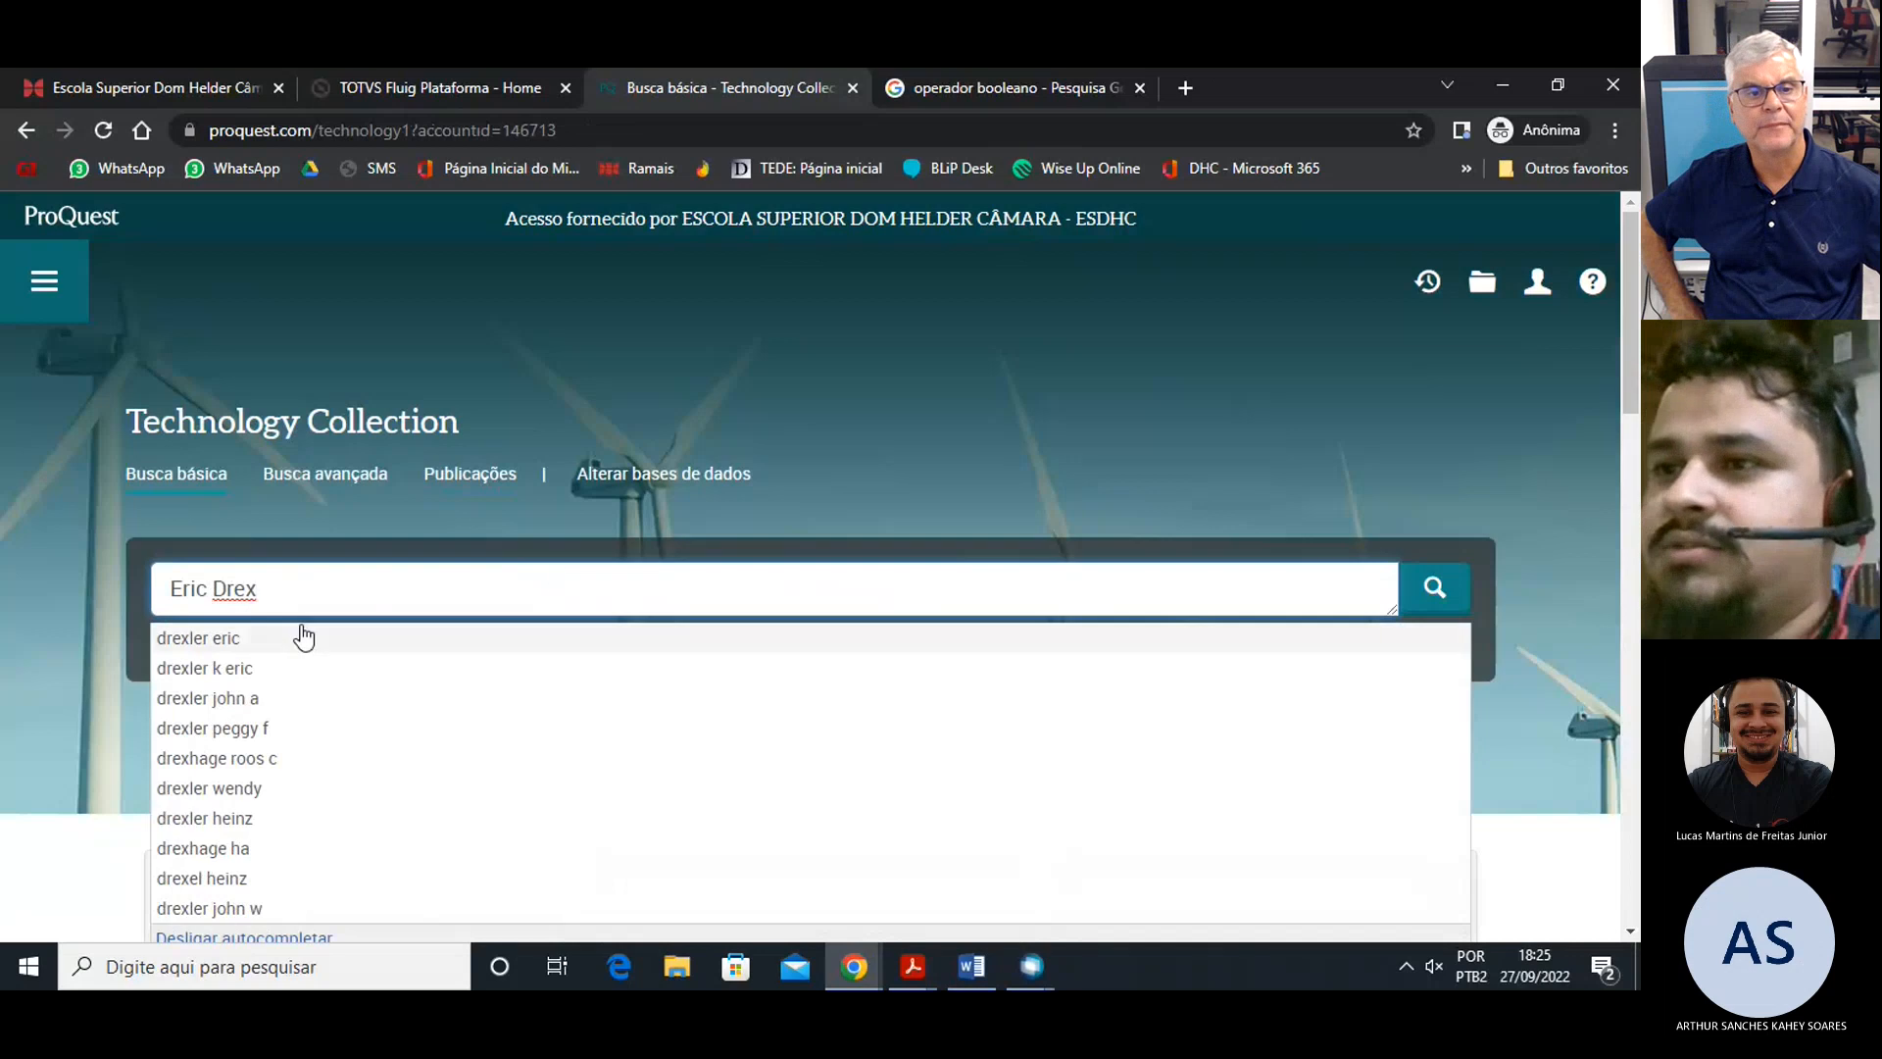
click(186, 639)
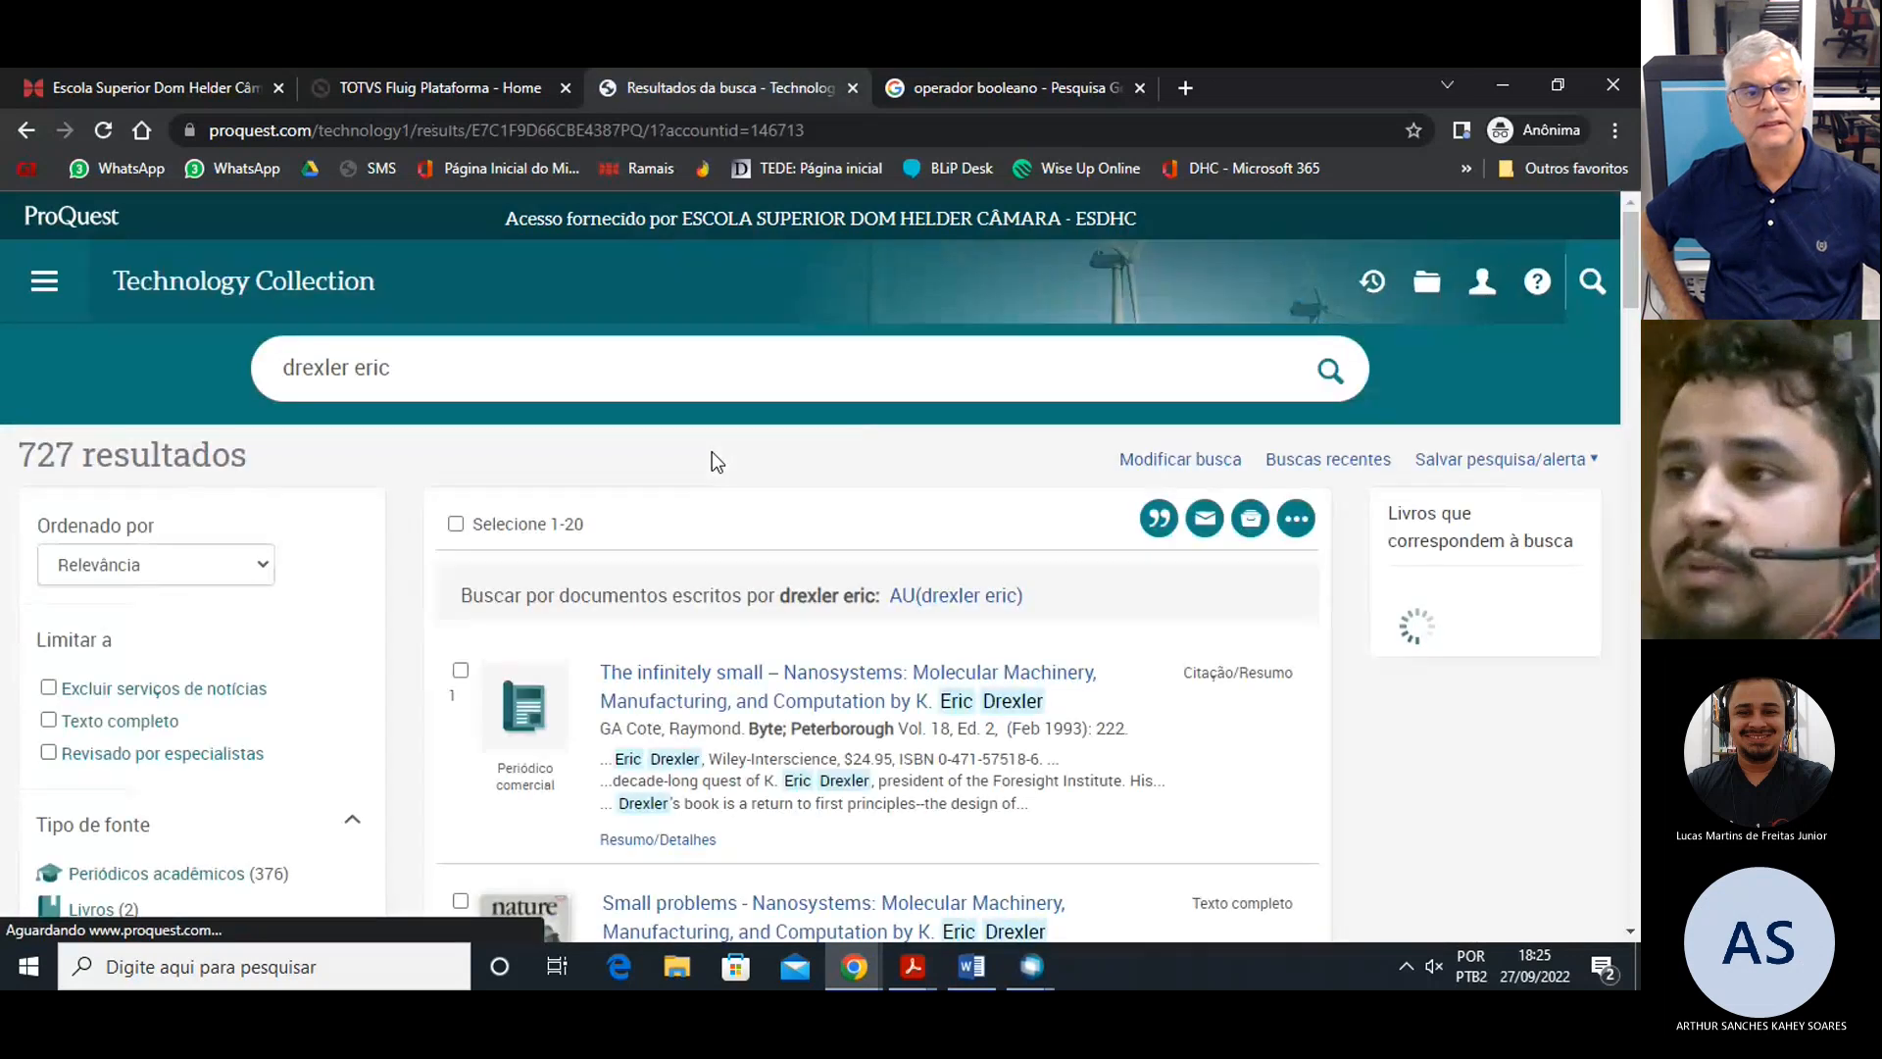
Check the result count of the drexler eric search and look over the first results and the Tipo de fonte filters.
triple_click(147, 456)
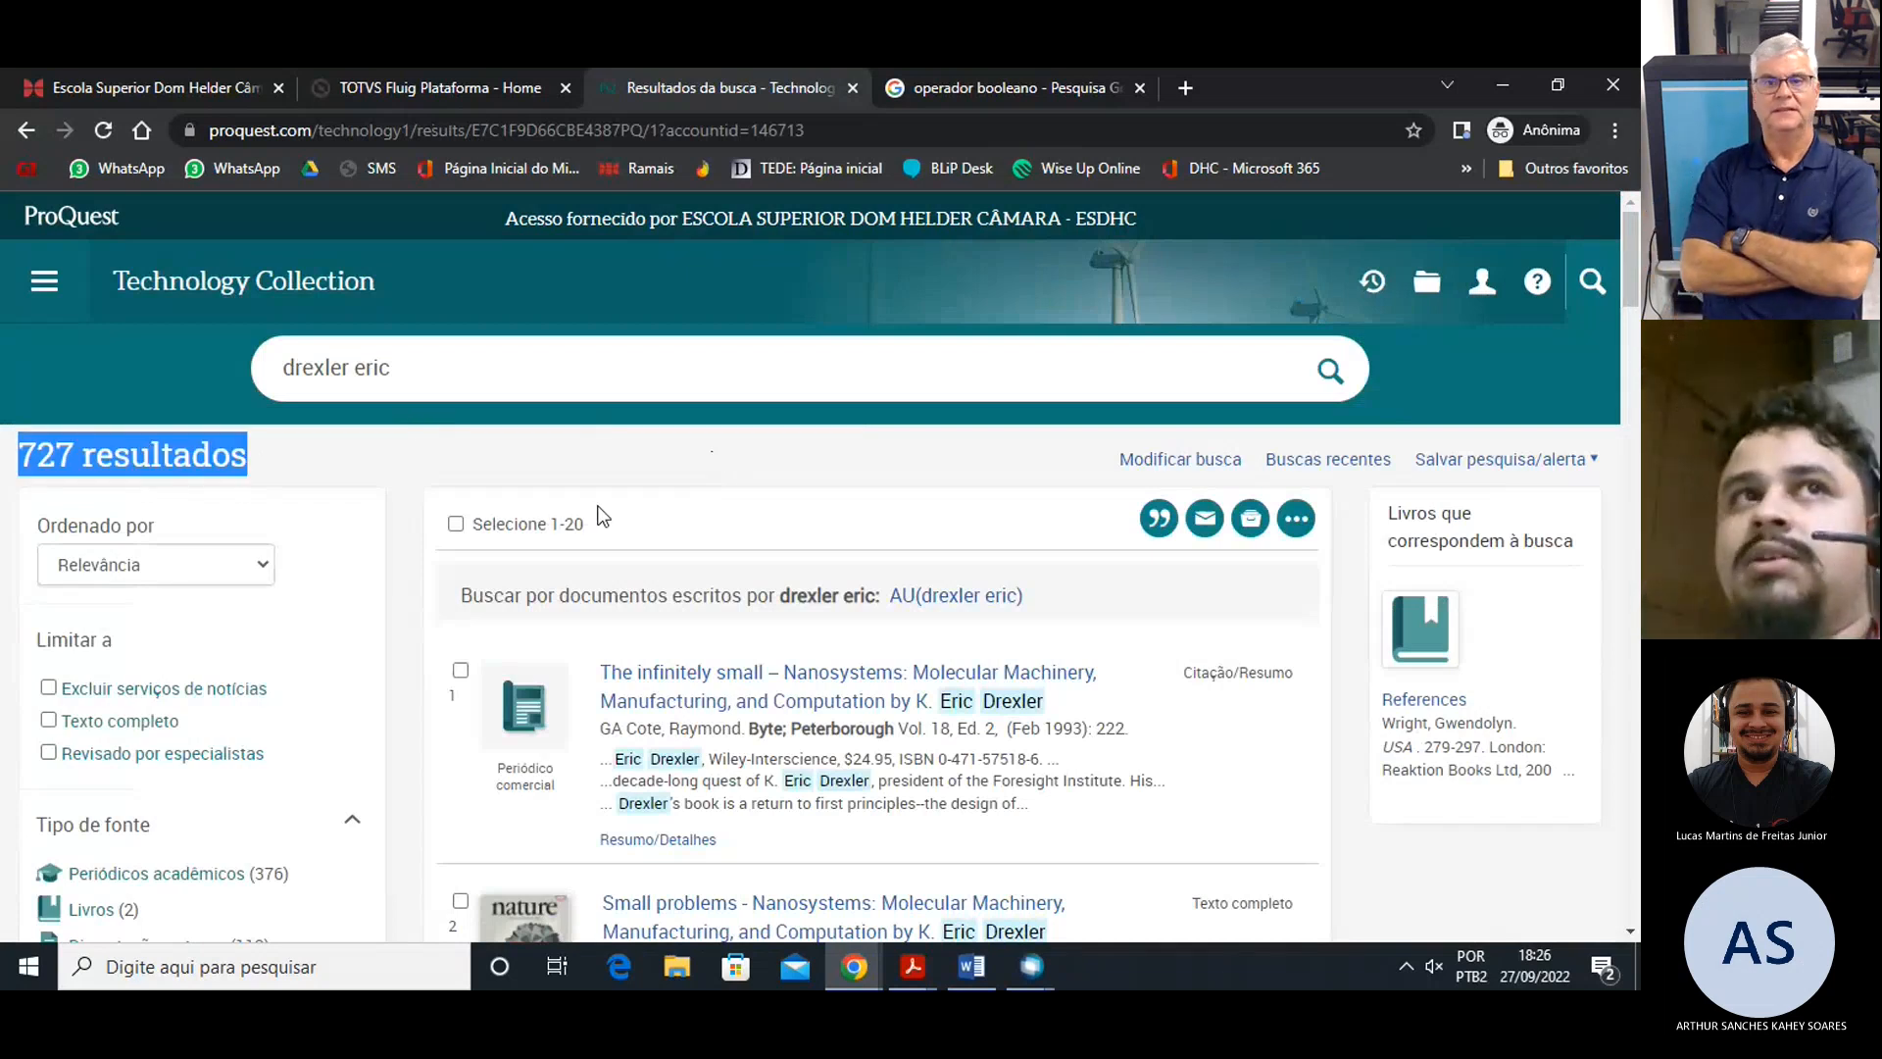
scroll(602, 517, down, 2)
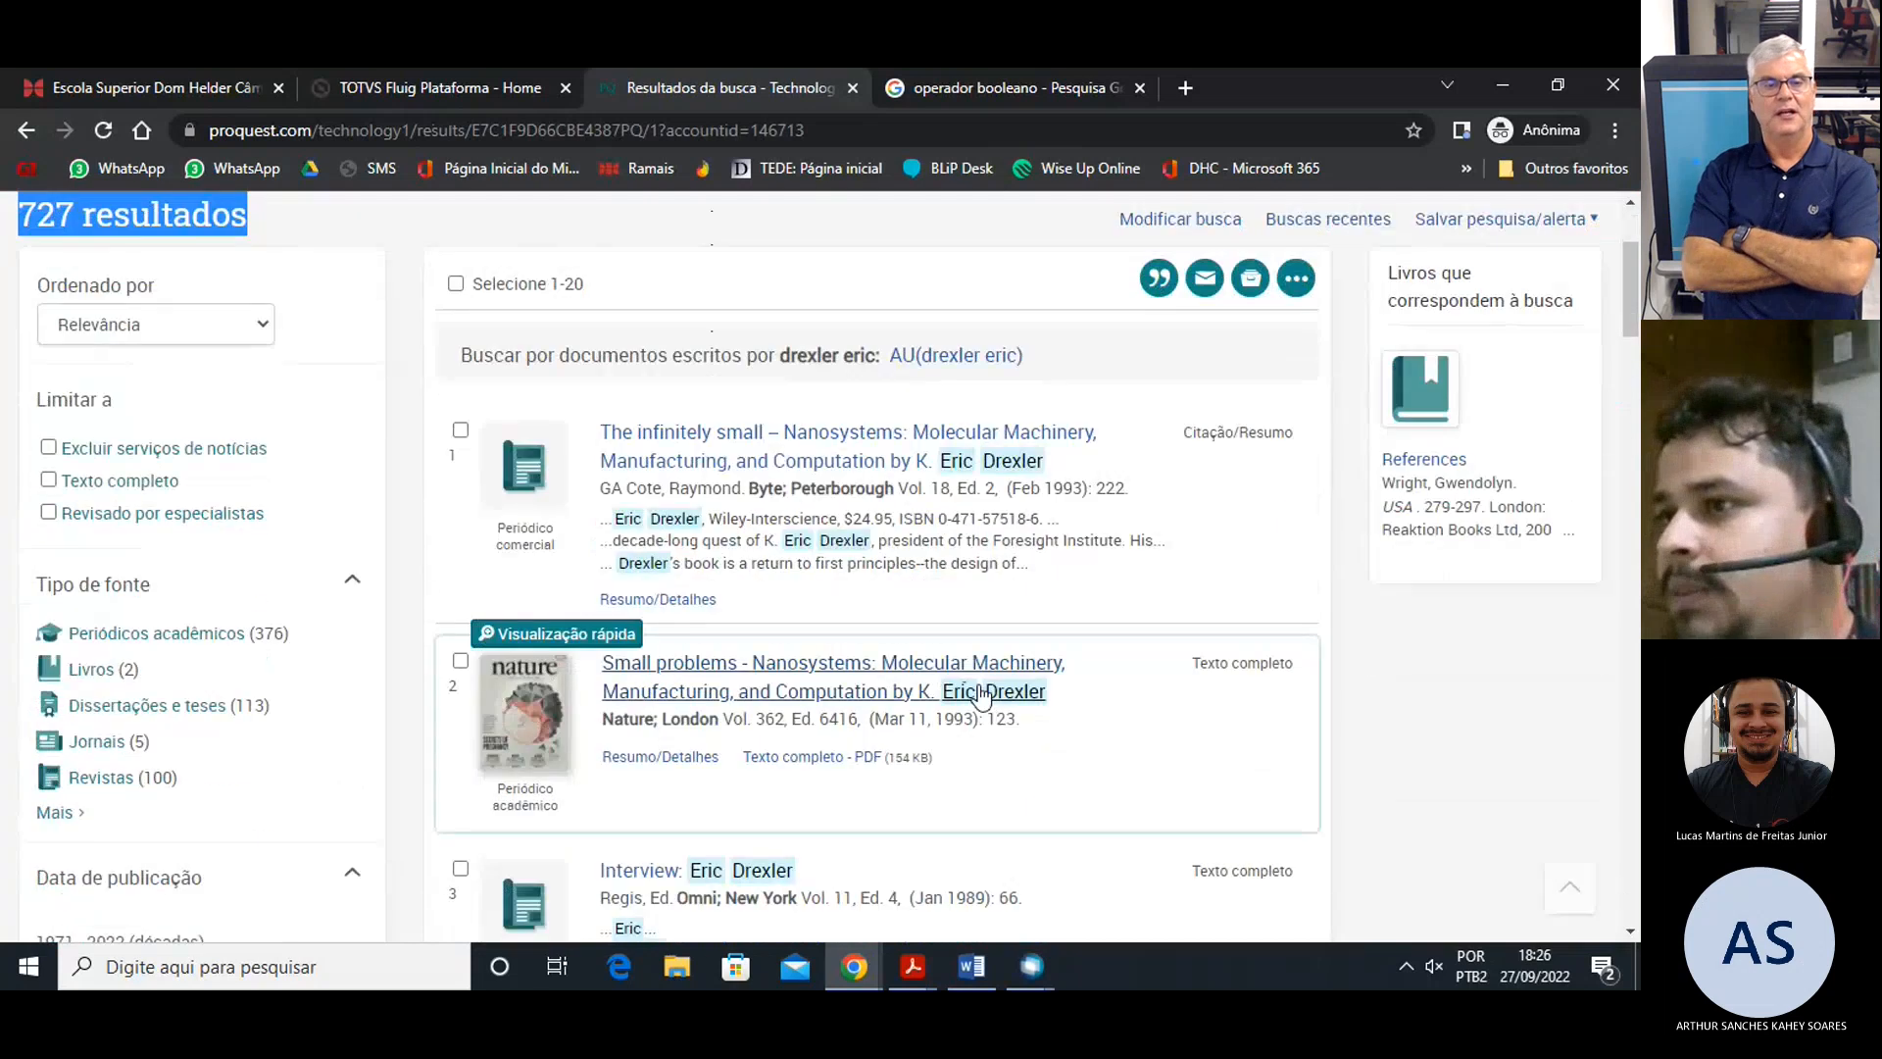
scroll(967, 635, down, 1)
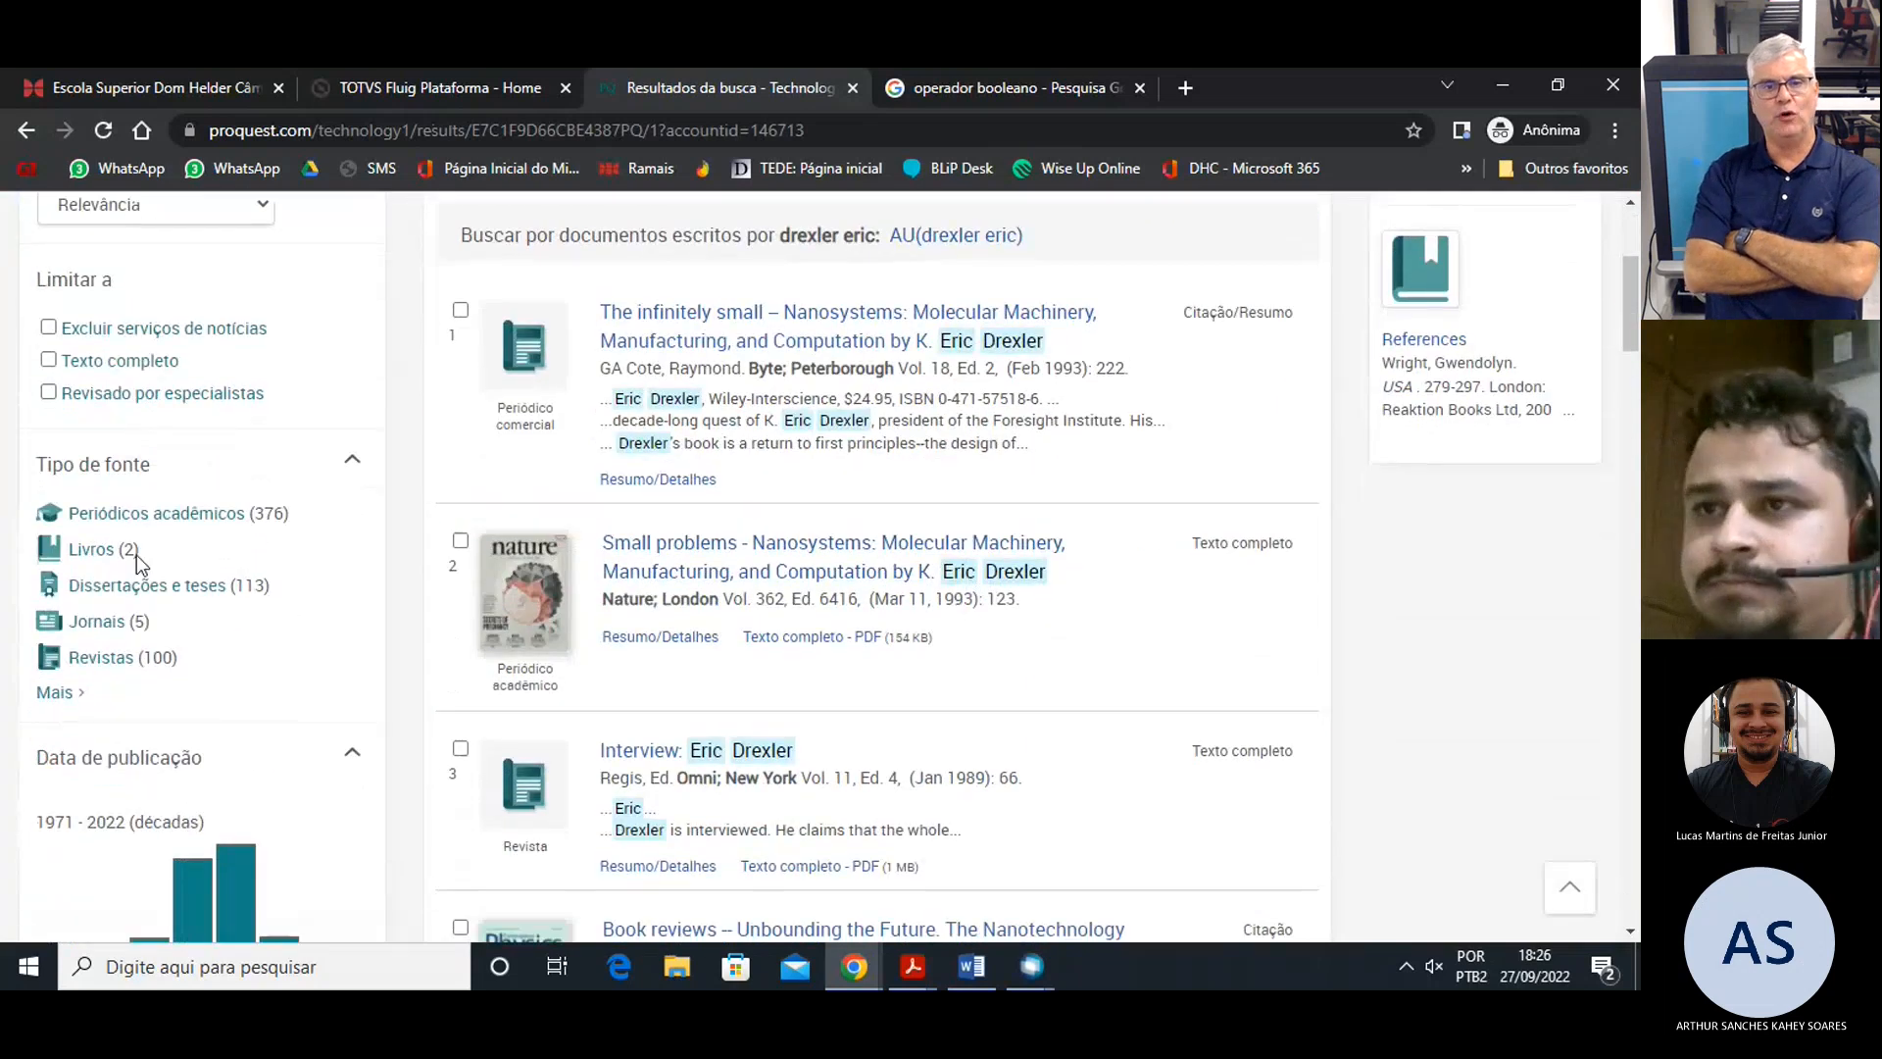
scroll(344, 582, up, 3)
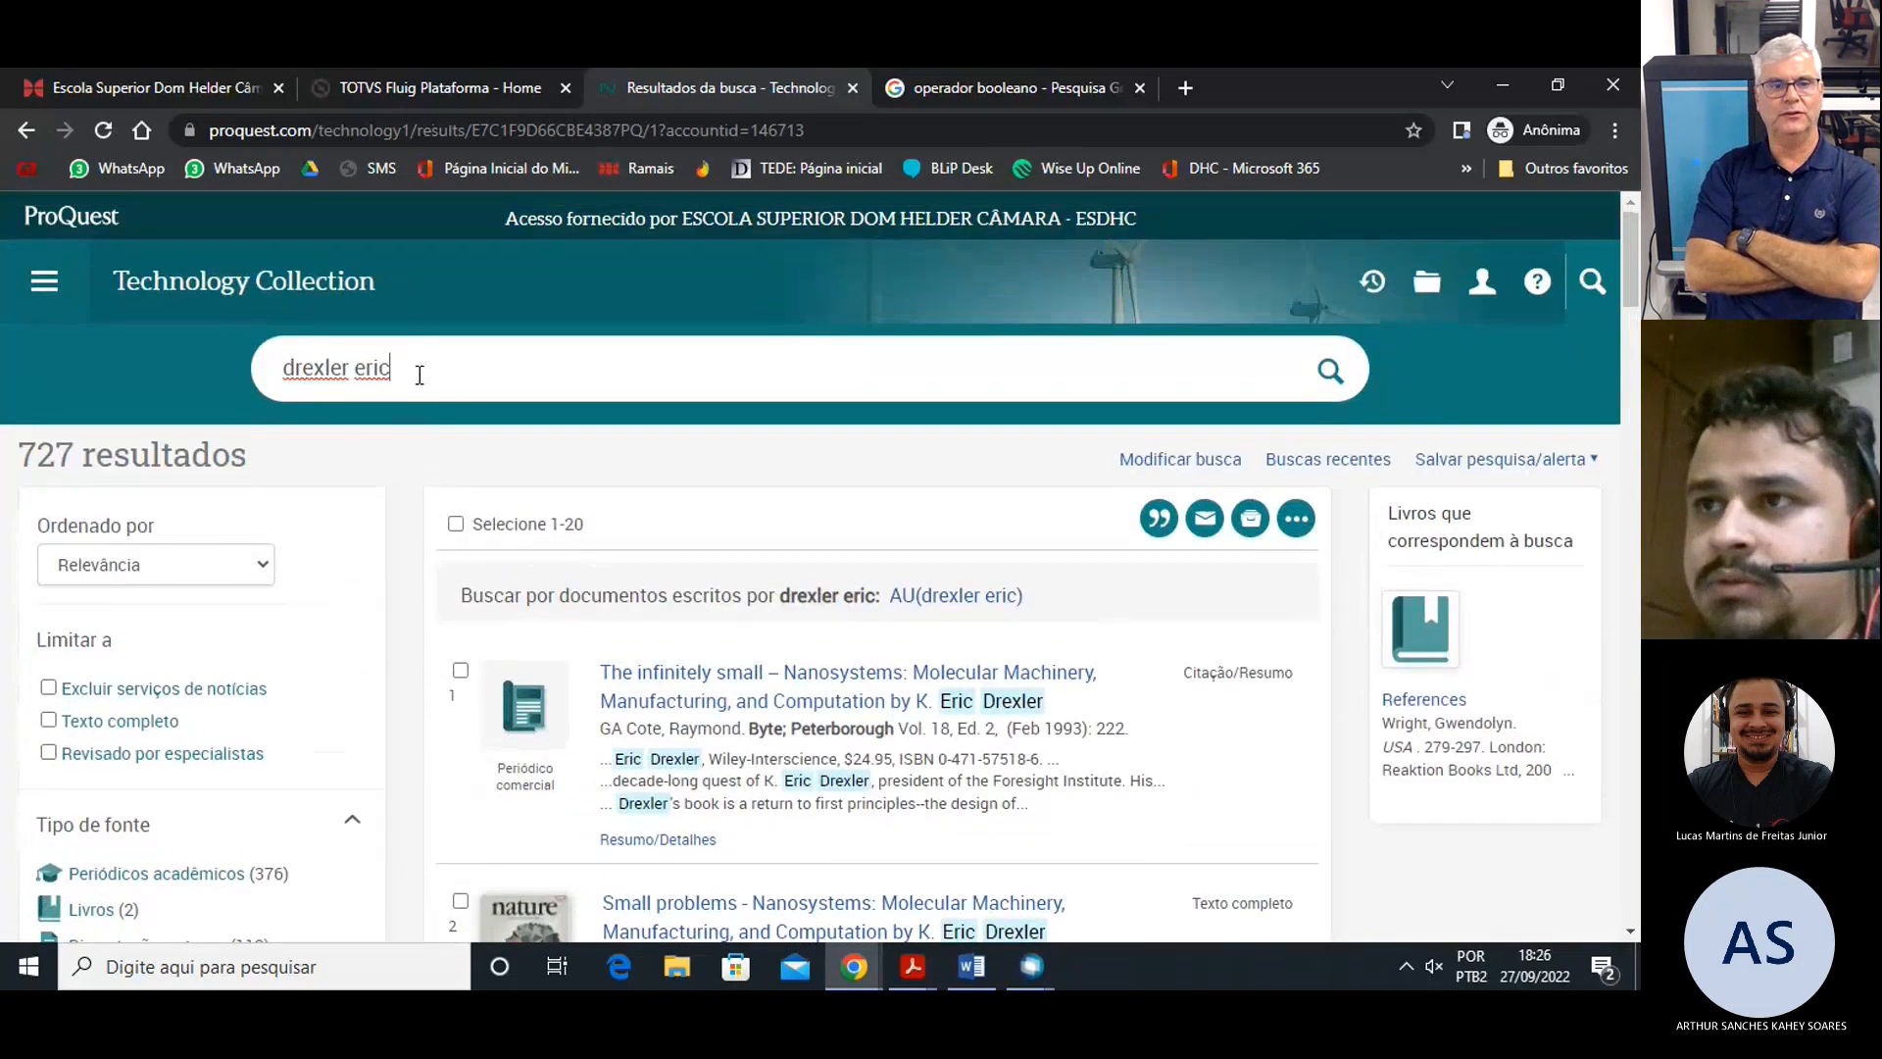
Run the drexler eric search again from the Technology Collection basic search page and look over the results.
click(335, 304)
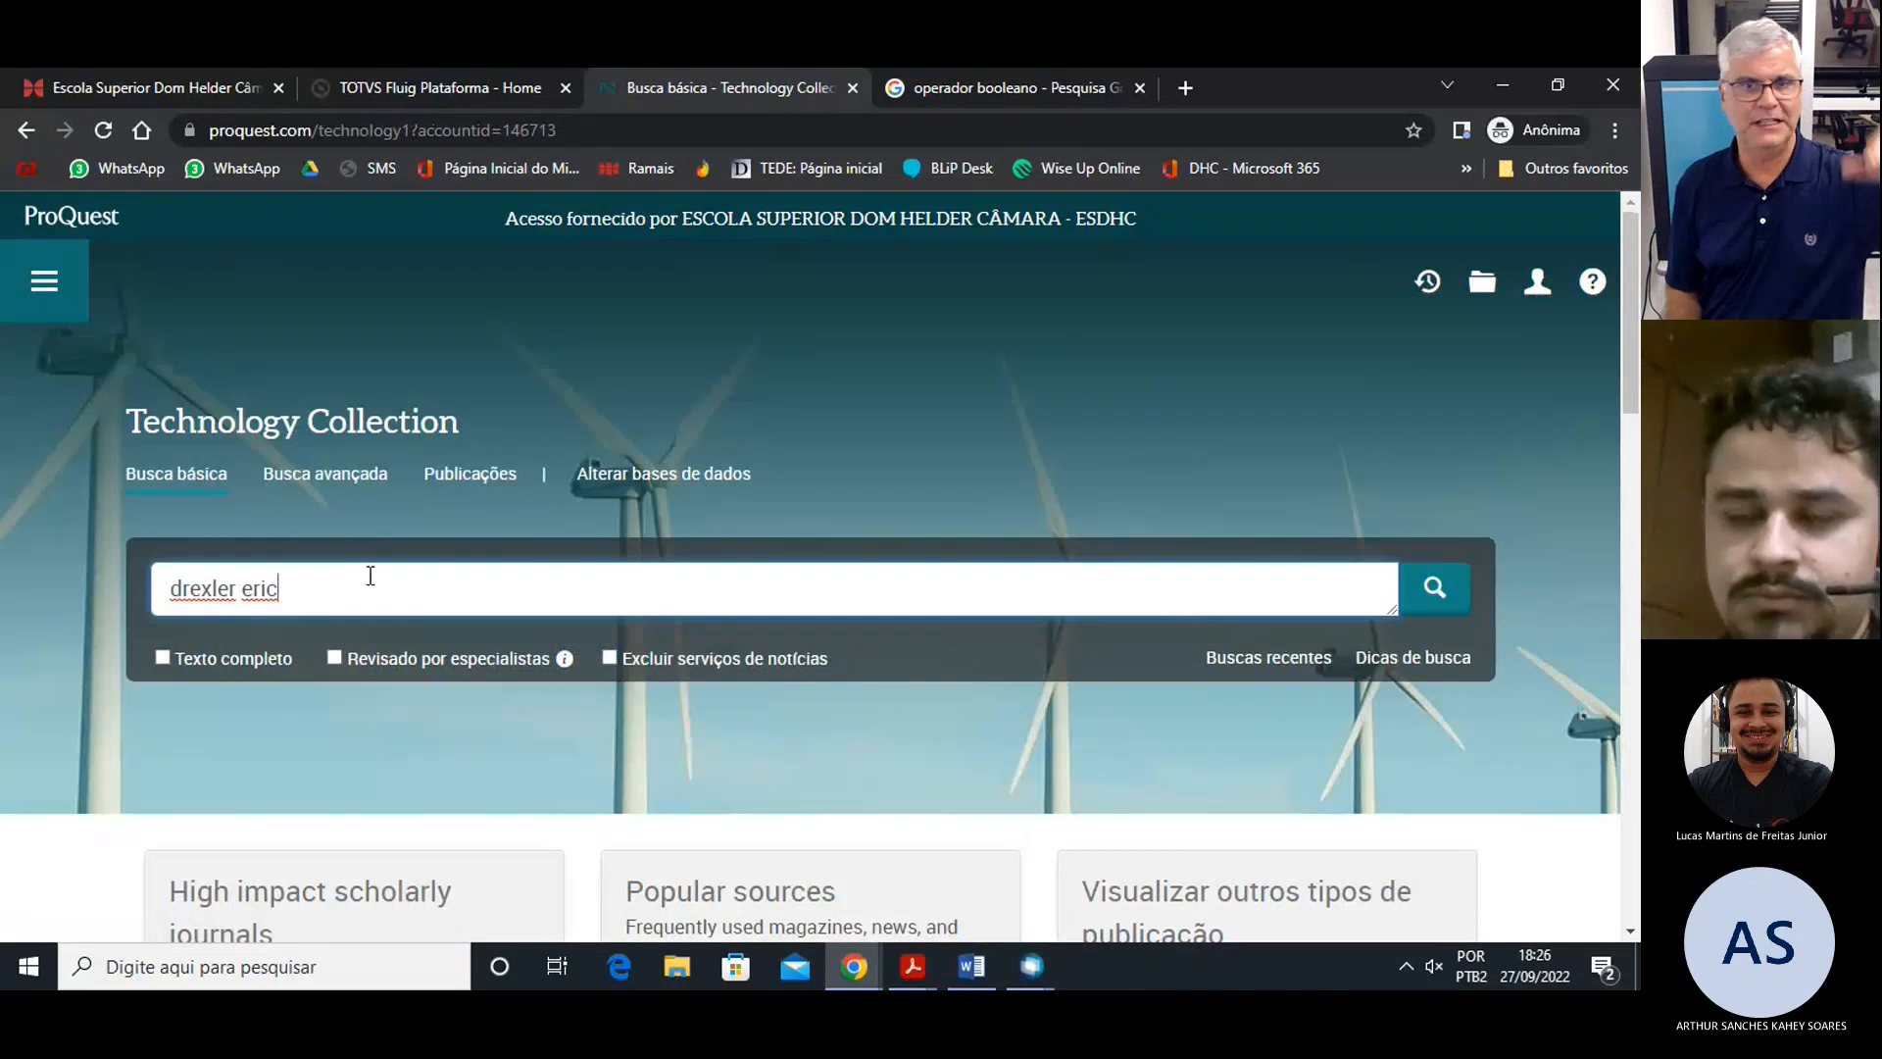
key(Return)
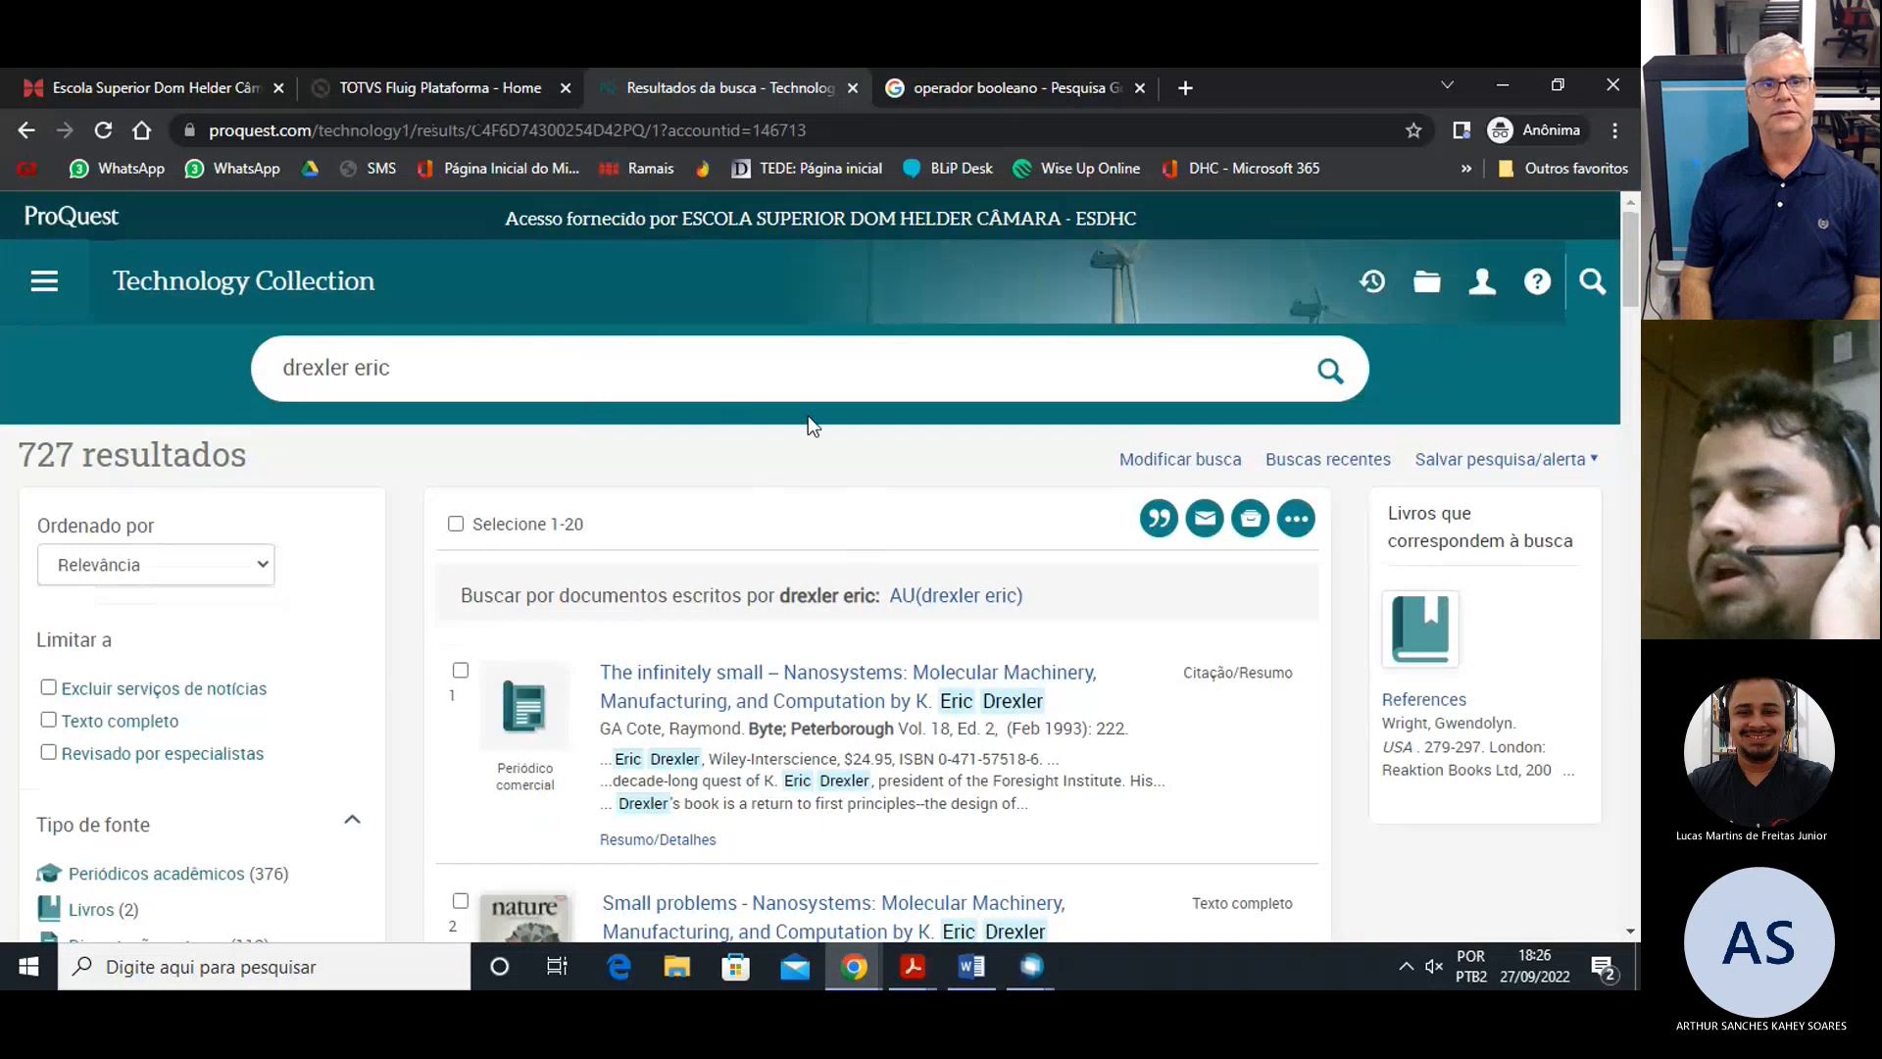
scroll(1034, 476, down, 2)
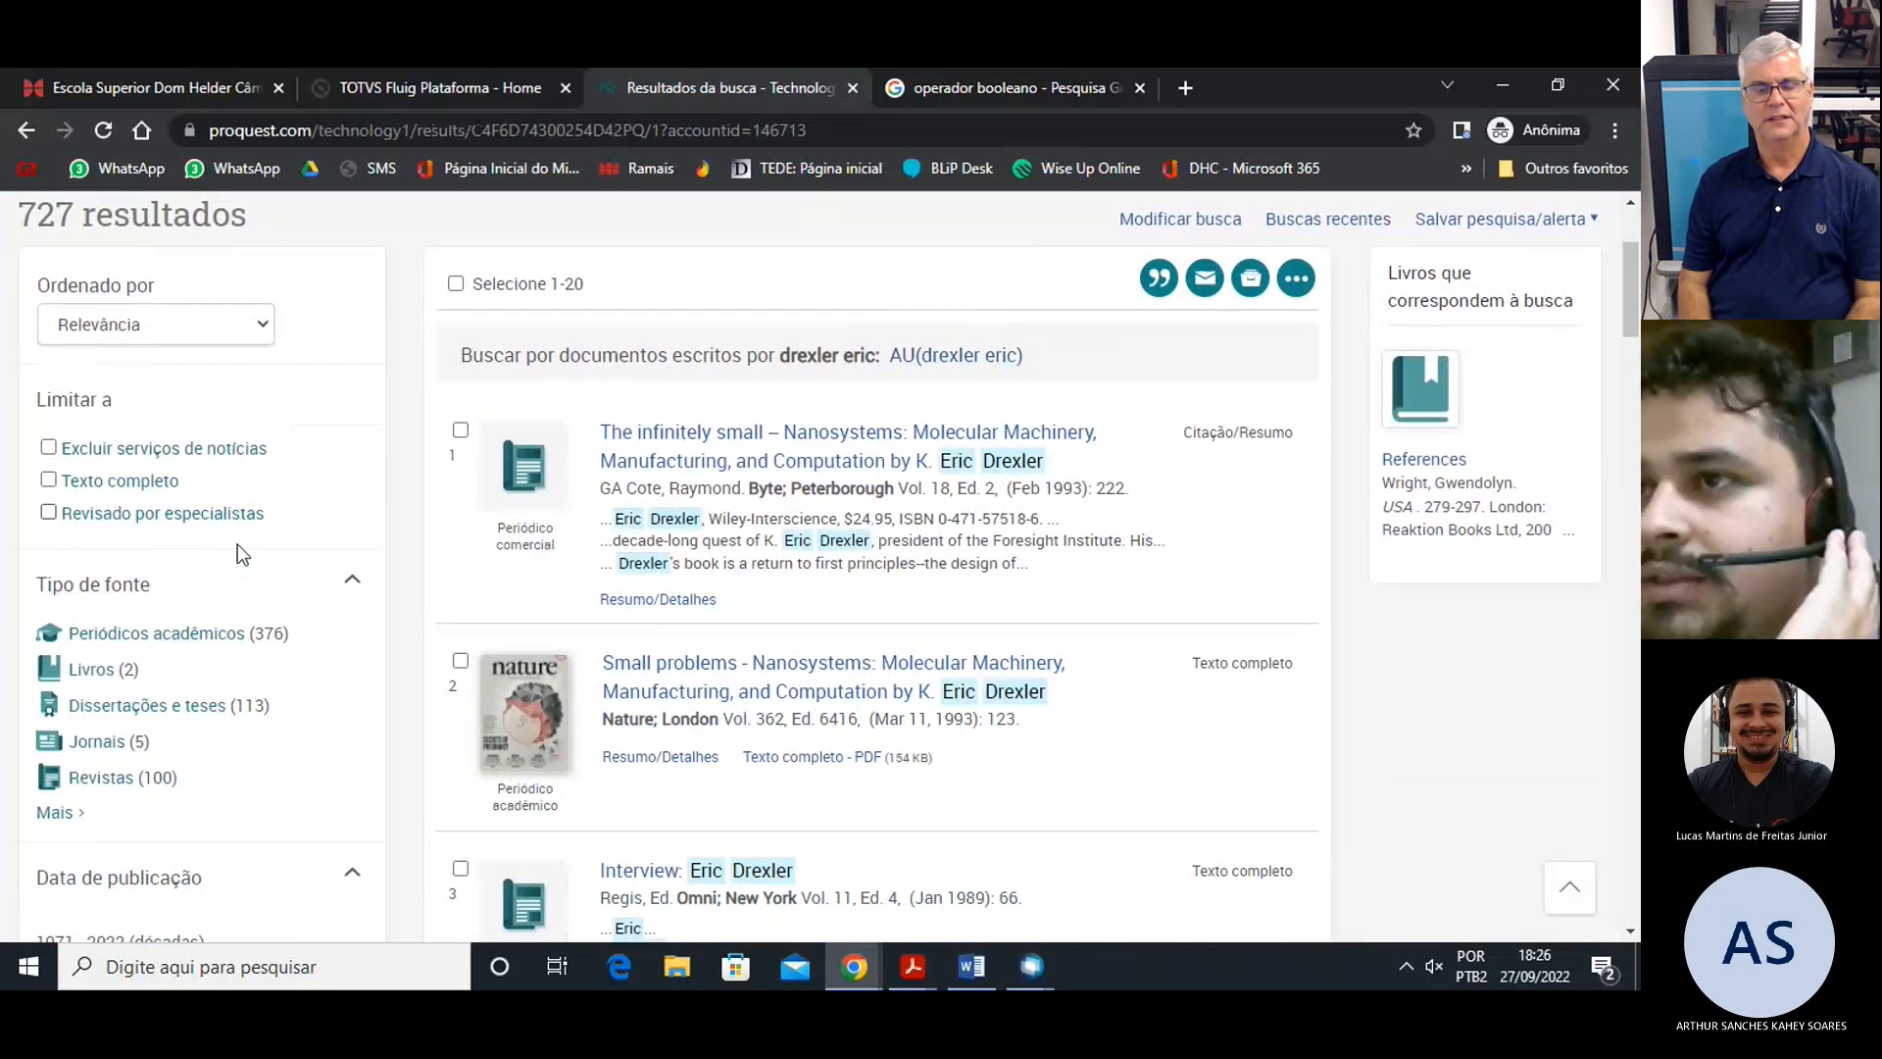
scroll(237, 544, up, 2)
Limit the drexler eric results to the source type Livros, and go back to the basic search page.
click(434, 359)
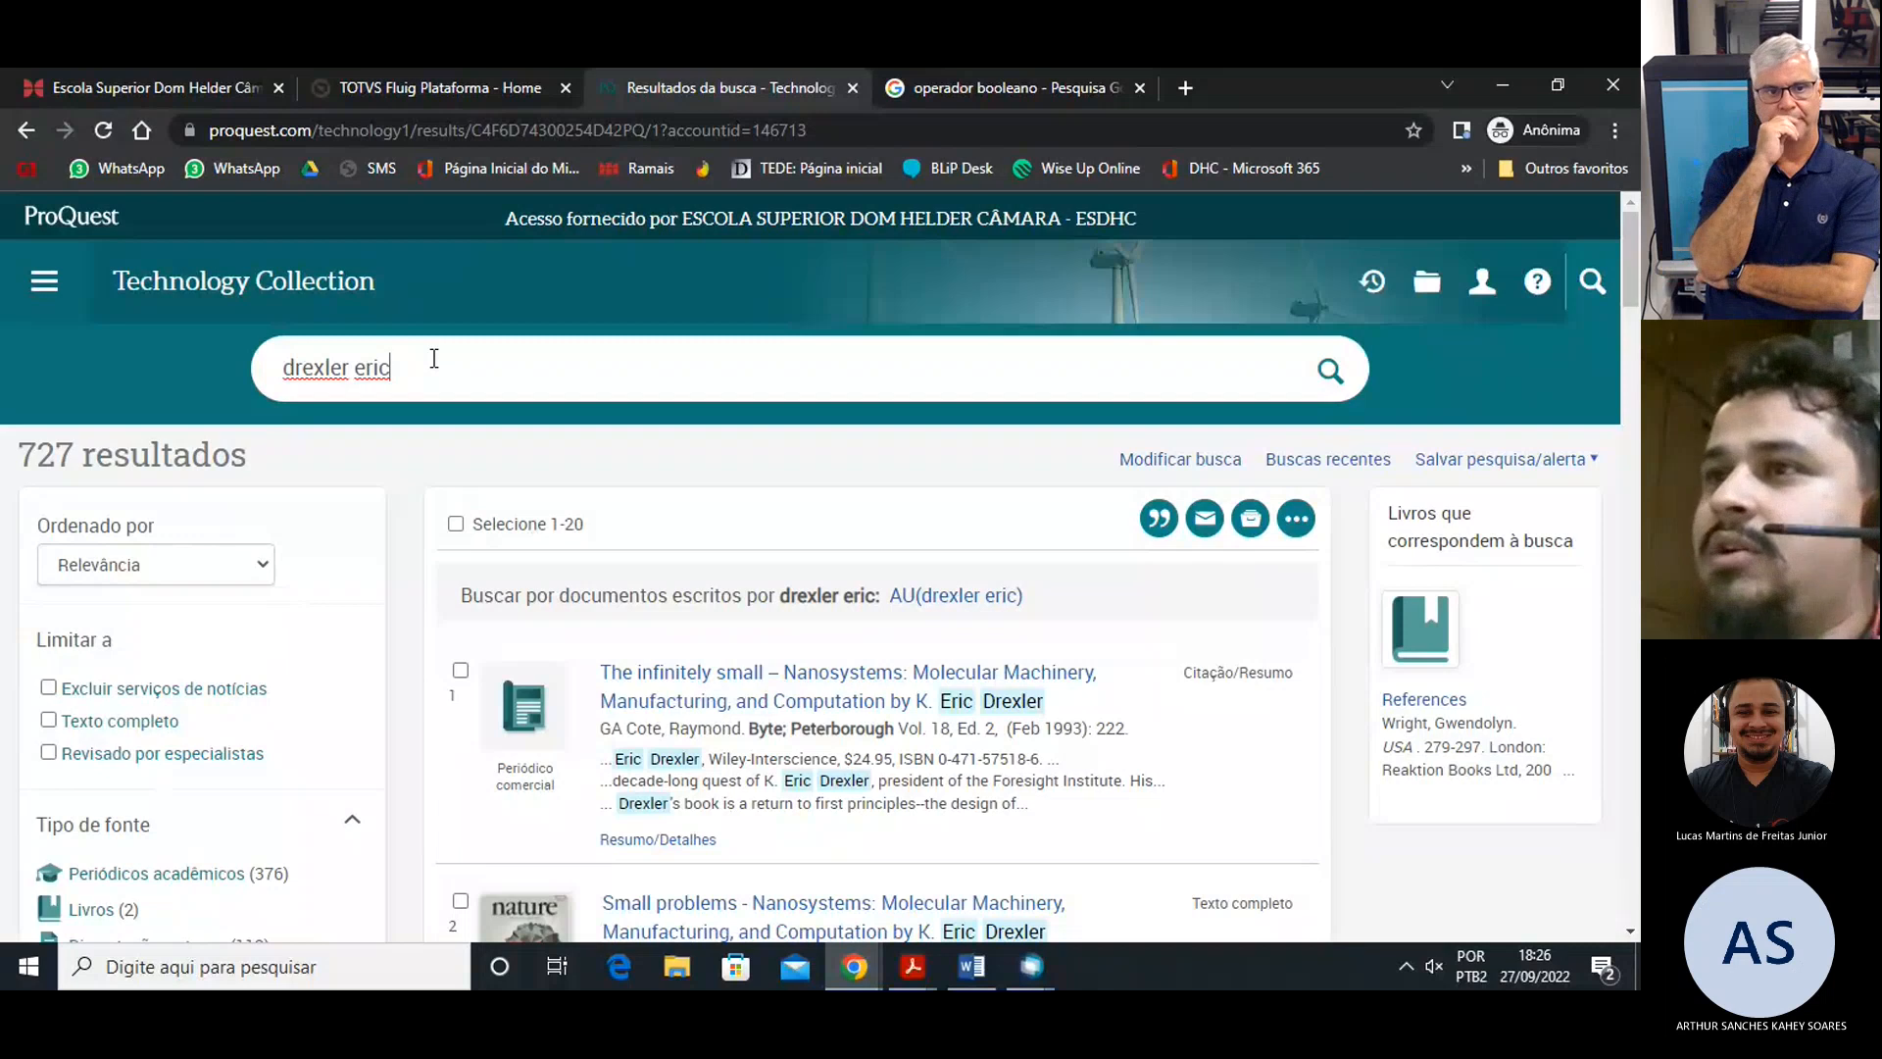
scroll(303, 579, down, 4)
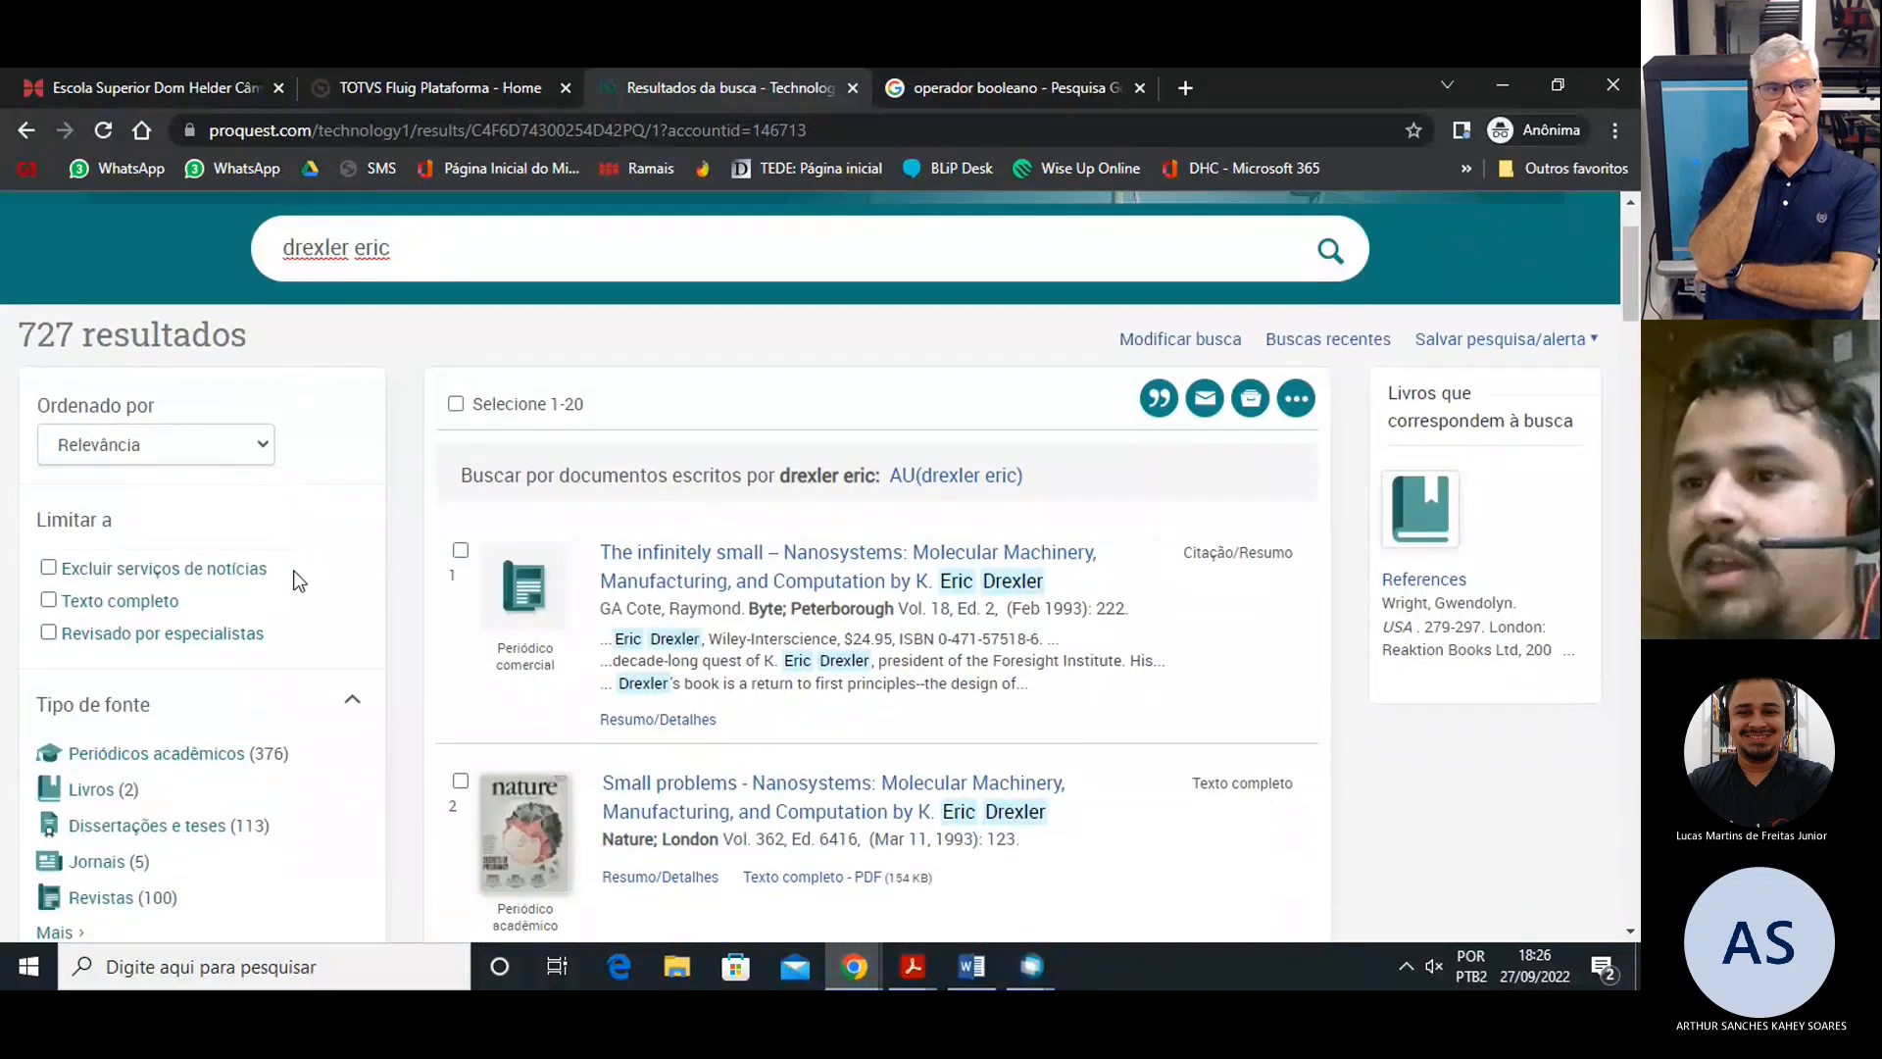
scroll(188, 572, up, 2)
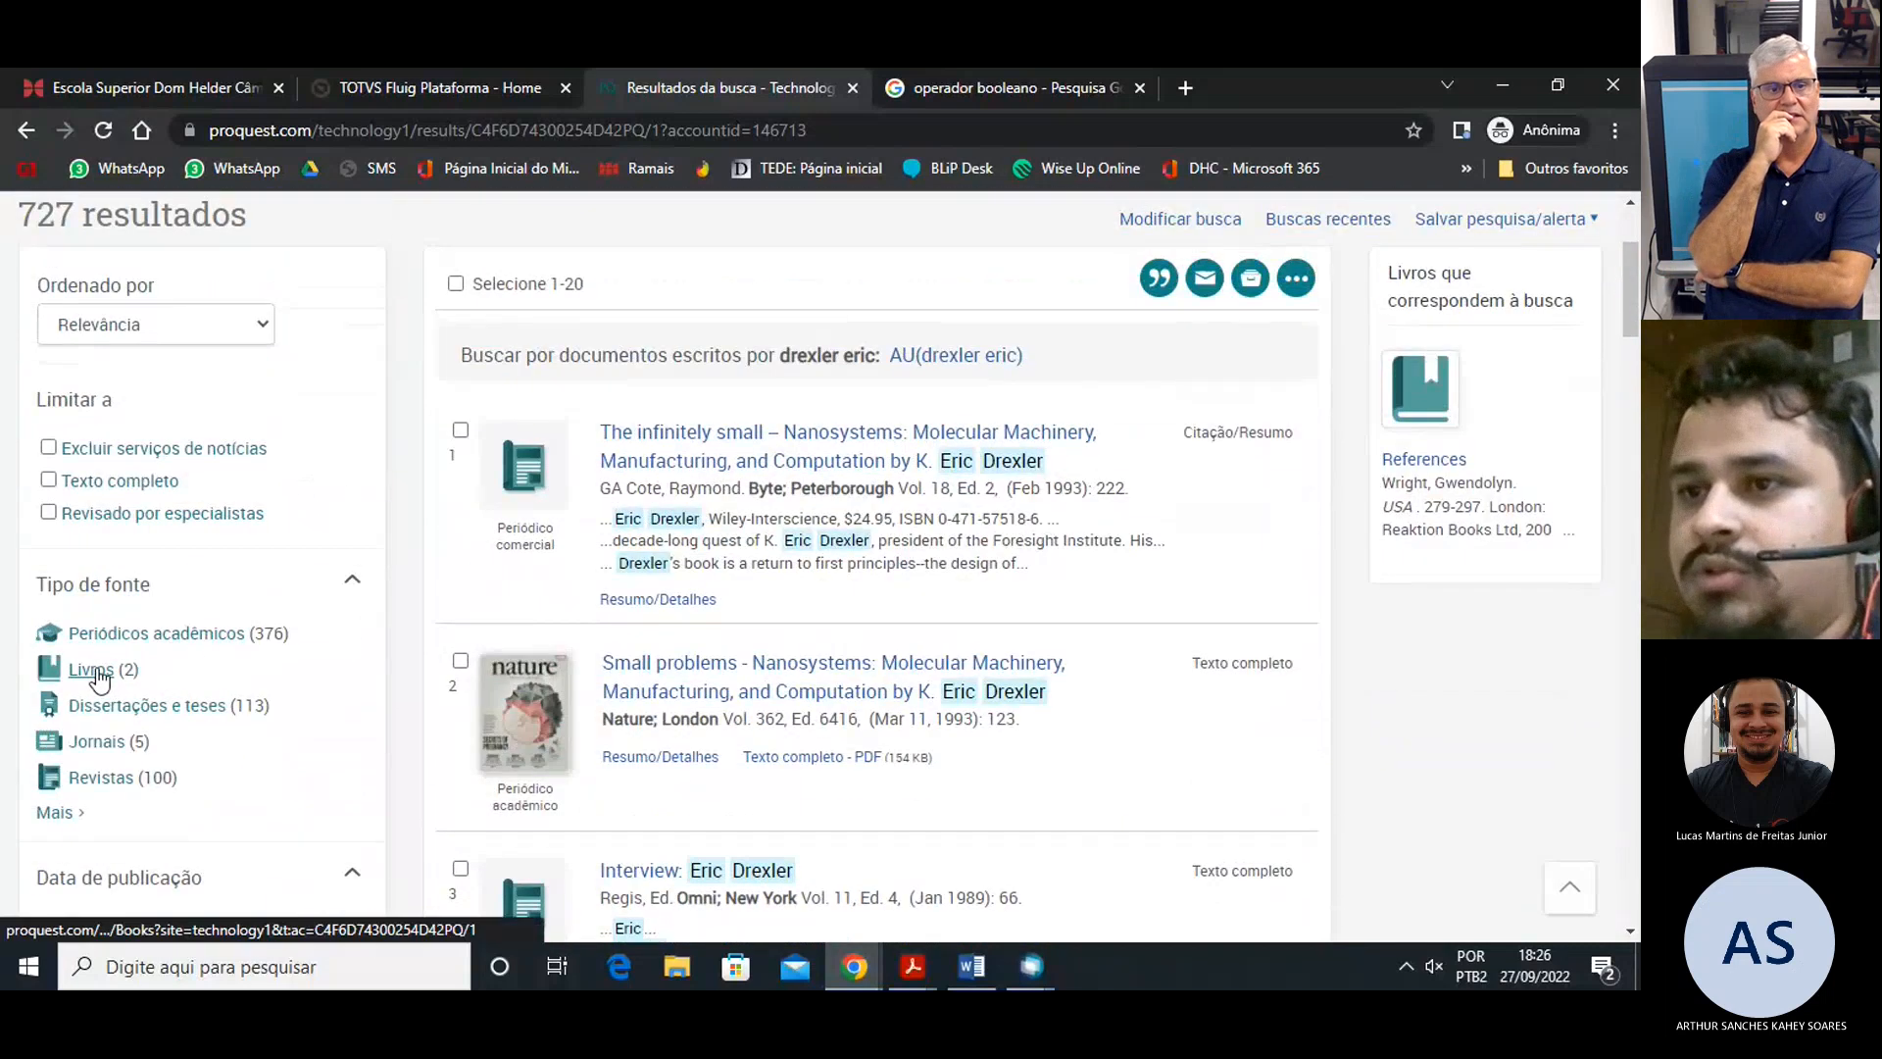
click(158, 716)
click(135, 667)
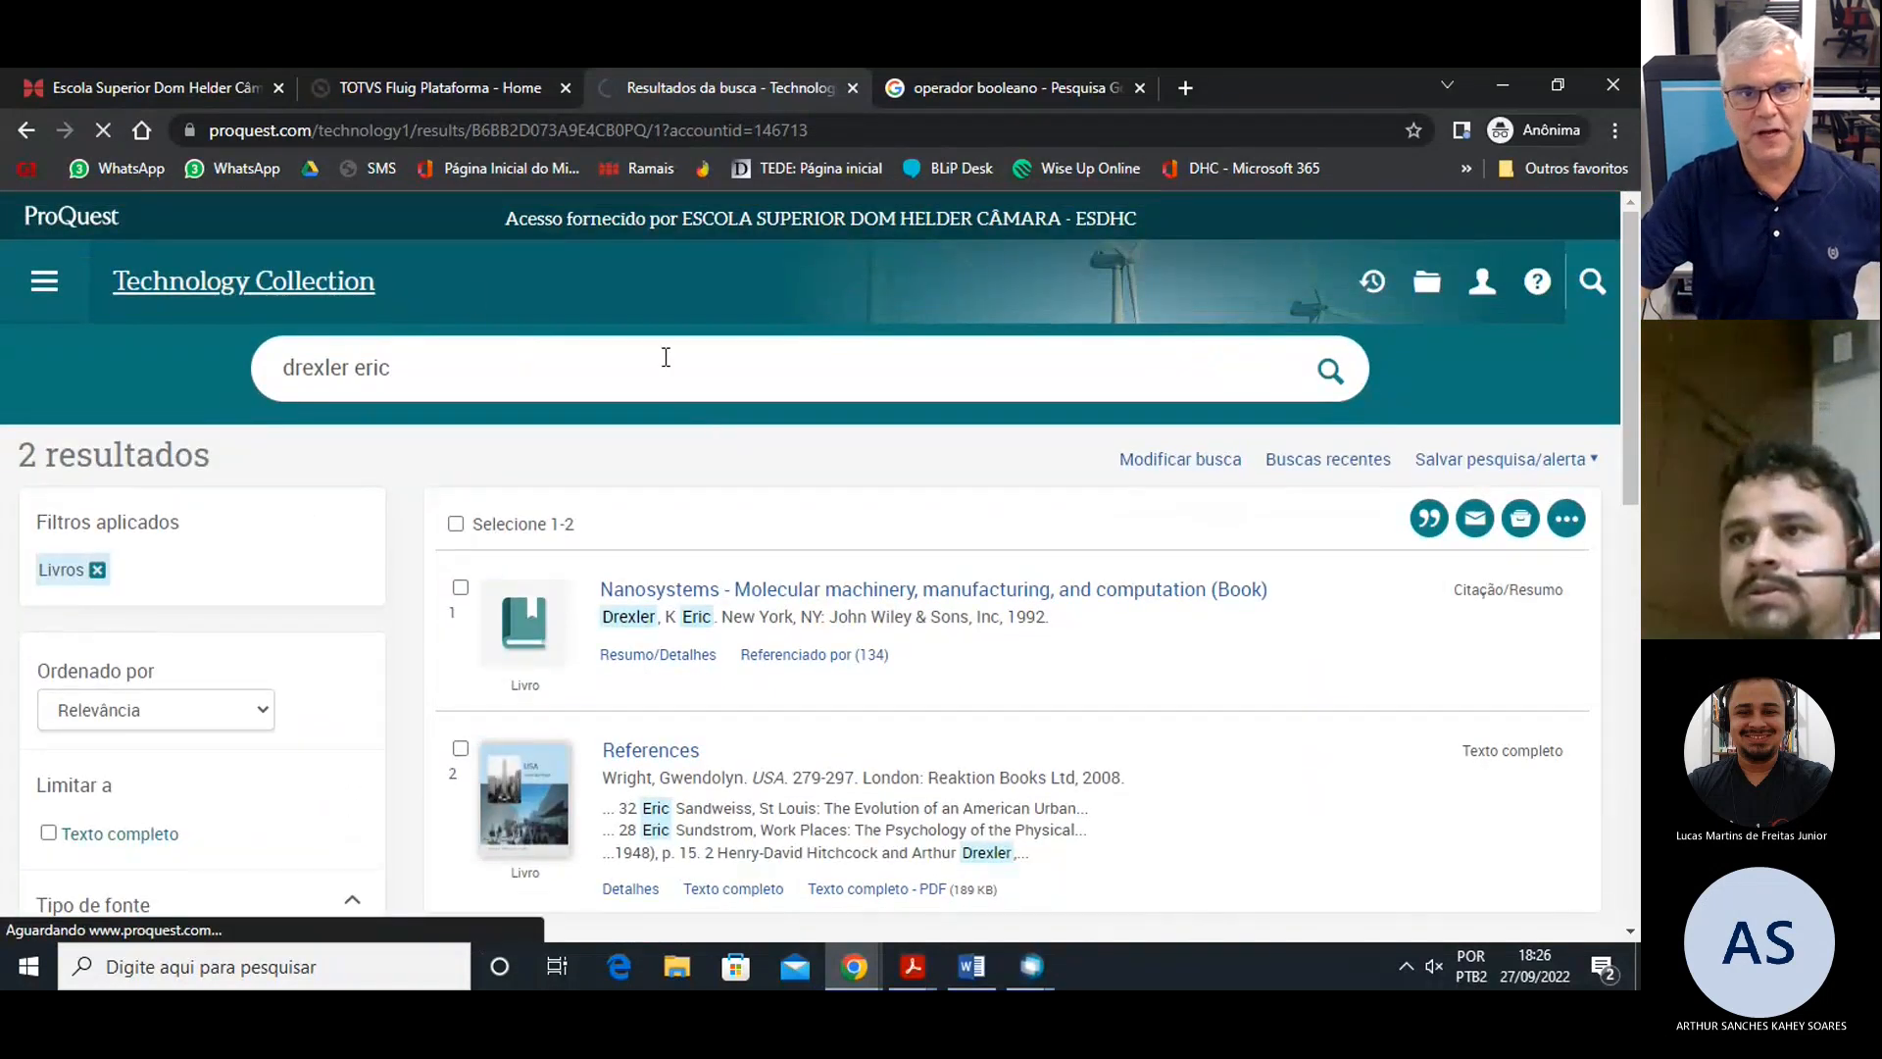
click(357, 292)
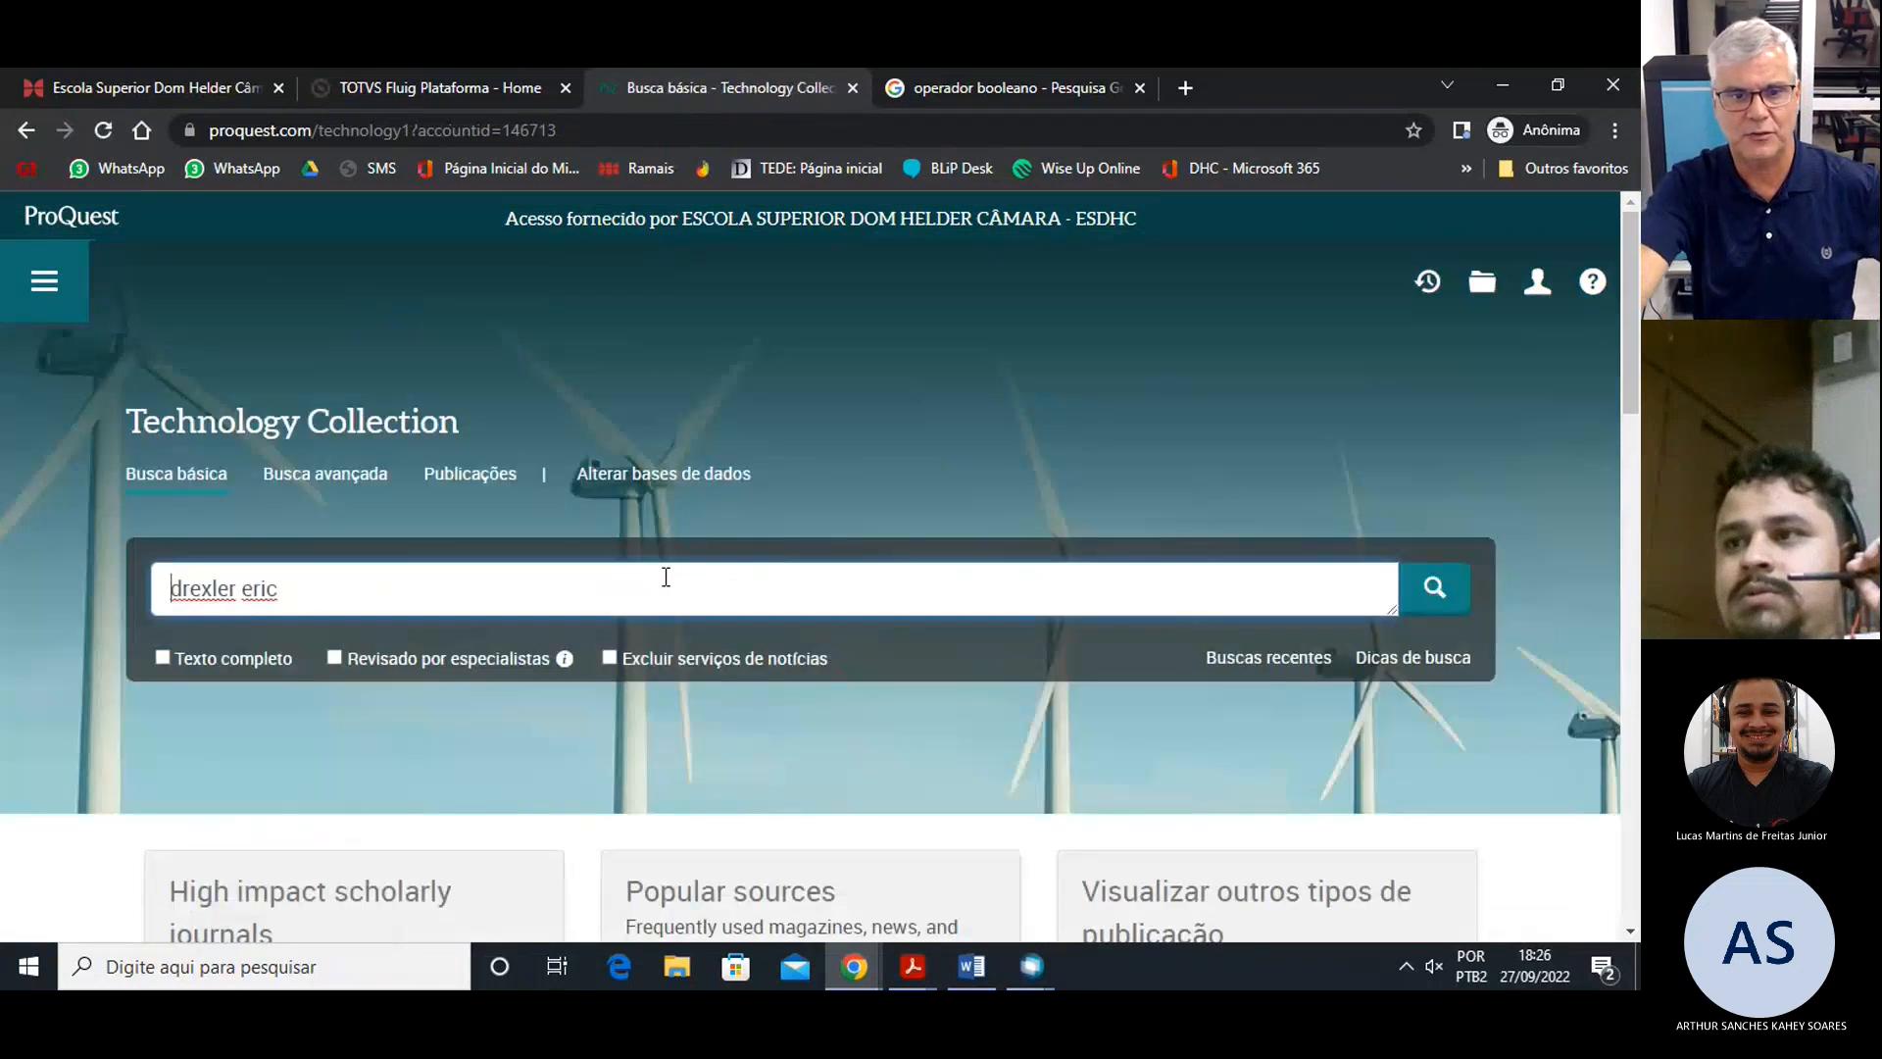
Open the Technology Collection site menu and look over its search, database and Sobre a ProQuest links.
click(49, 302)
scroll(370, 627, down, 1)
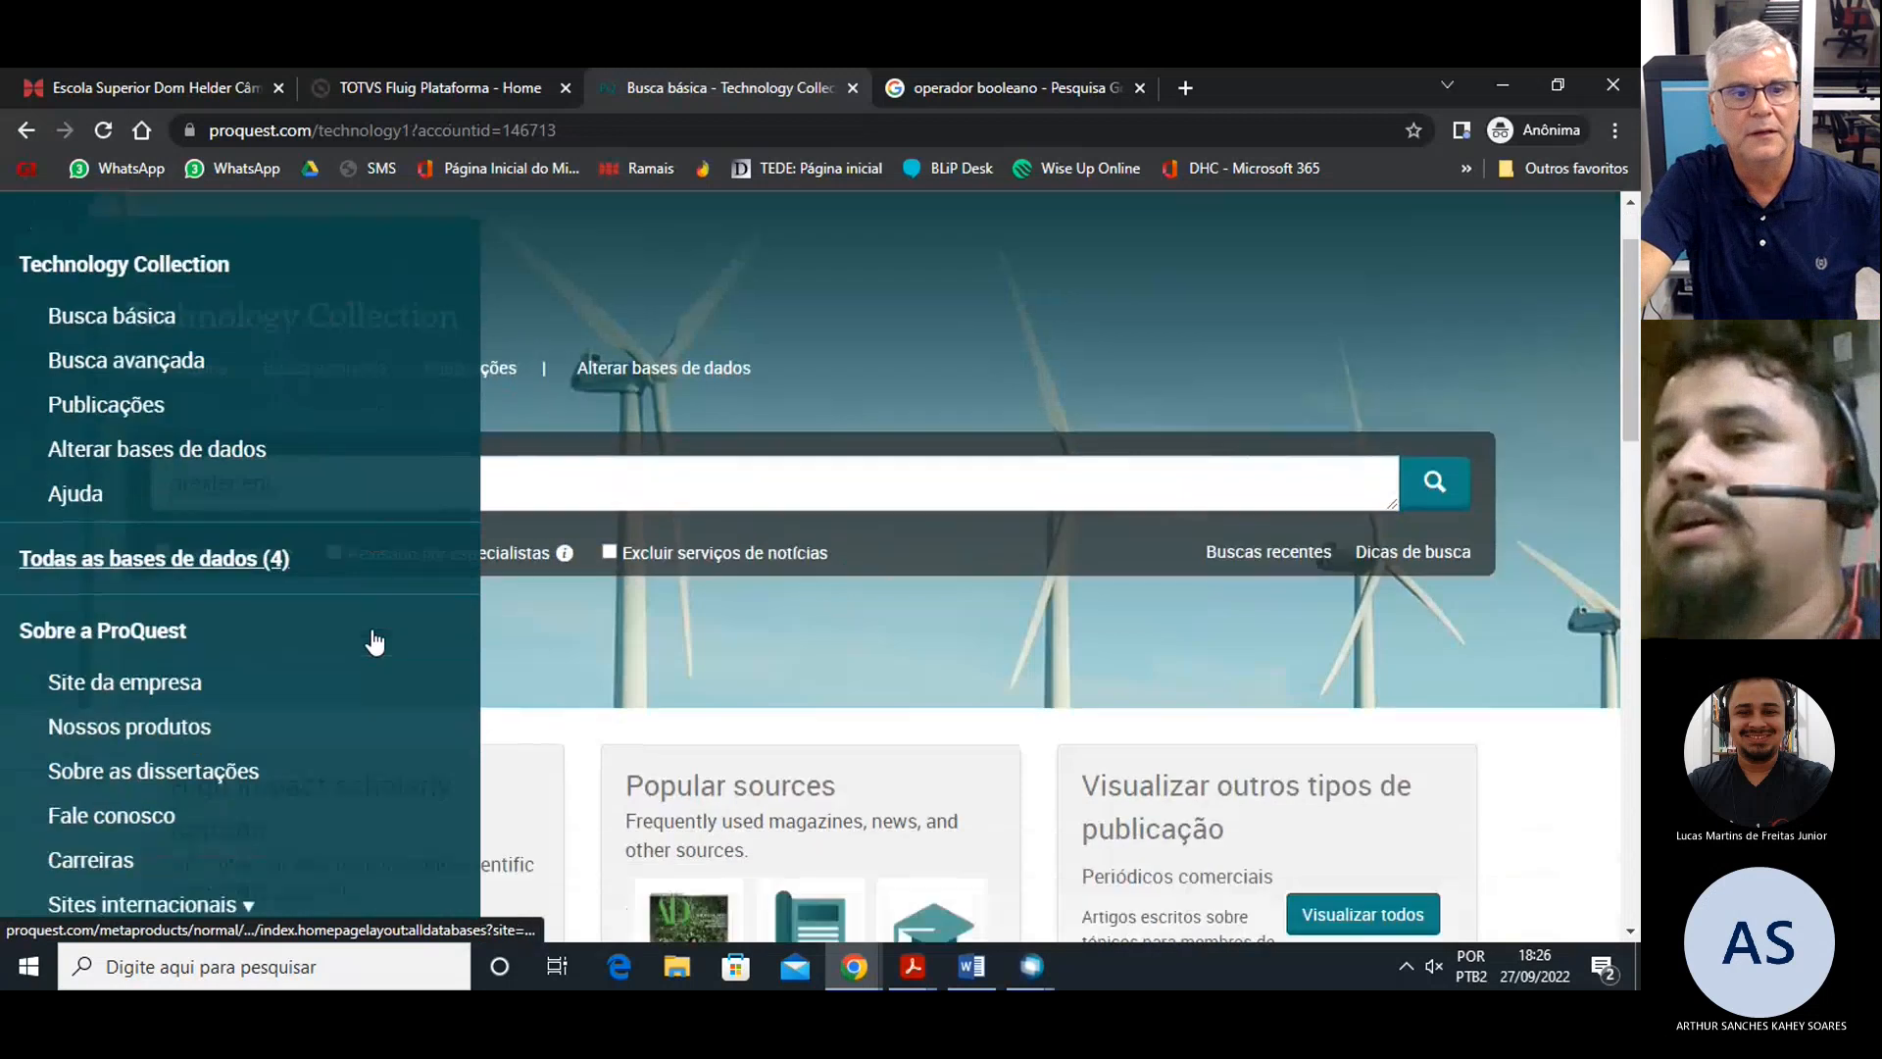
scroll(216, 390, up, 1)
scroll(166, 578, down, 2)
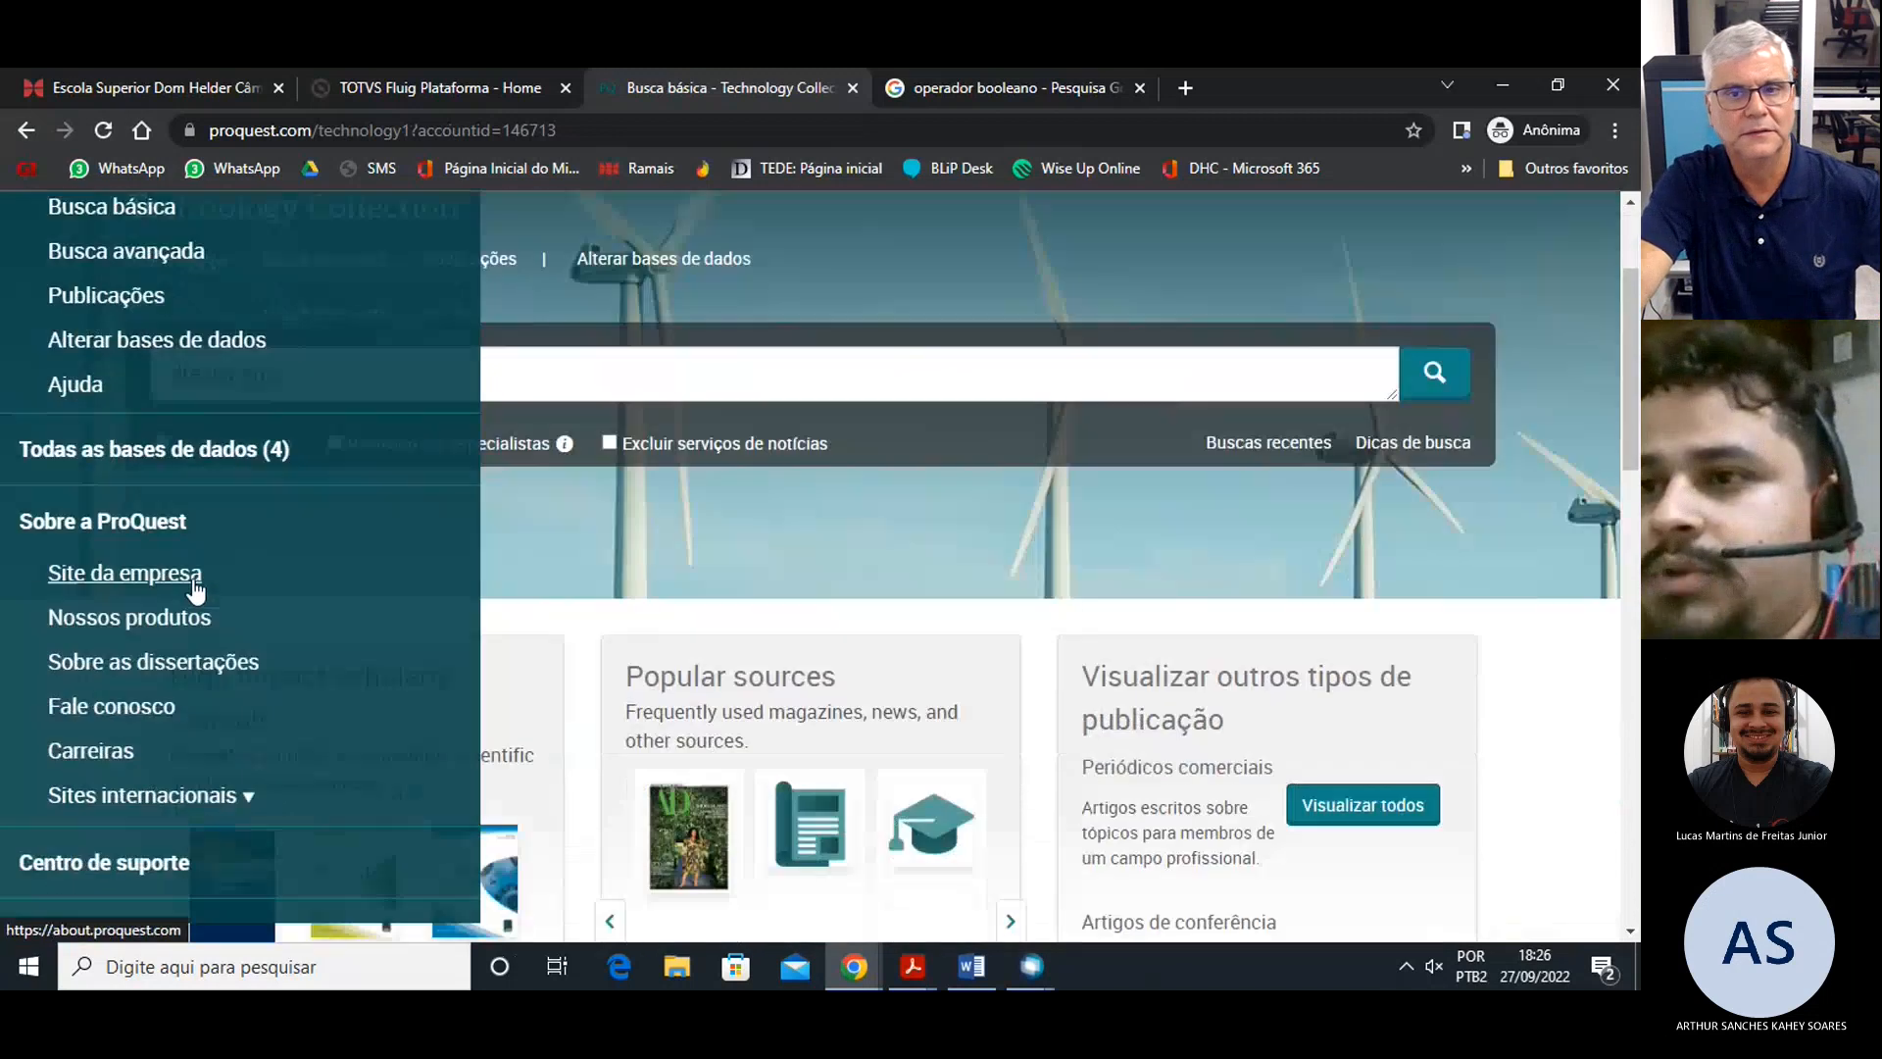
scroll(421, 462, up, 3)
Run the drexler eric search from the basic search page and limit the results to the source type Livros.
click(558, 613)
key(Return)
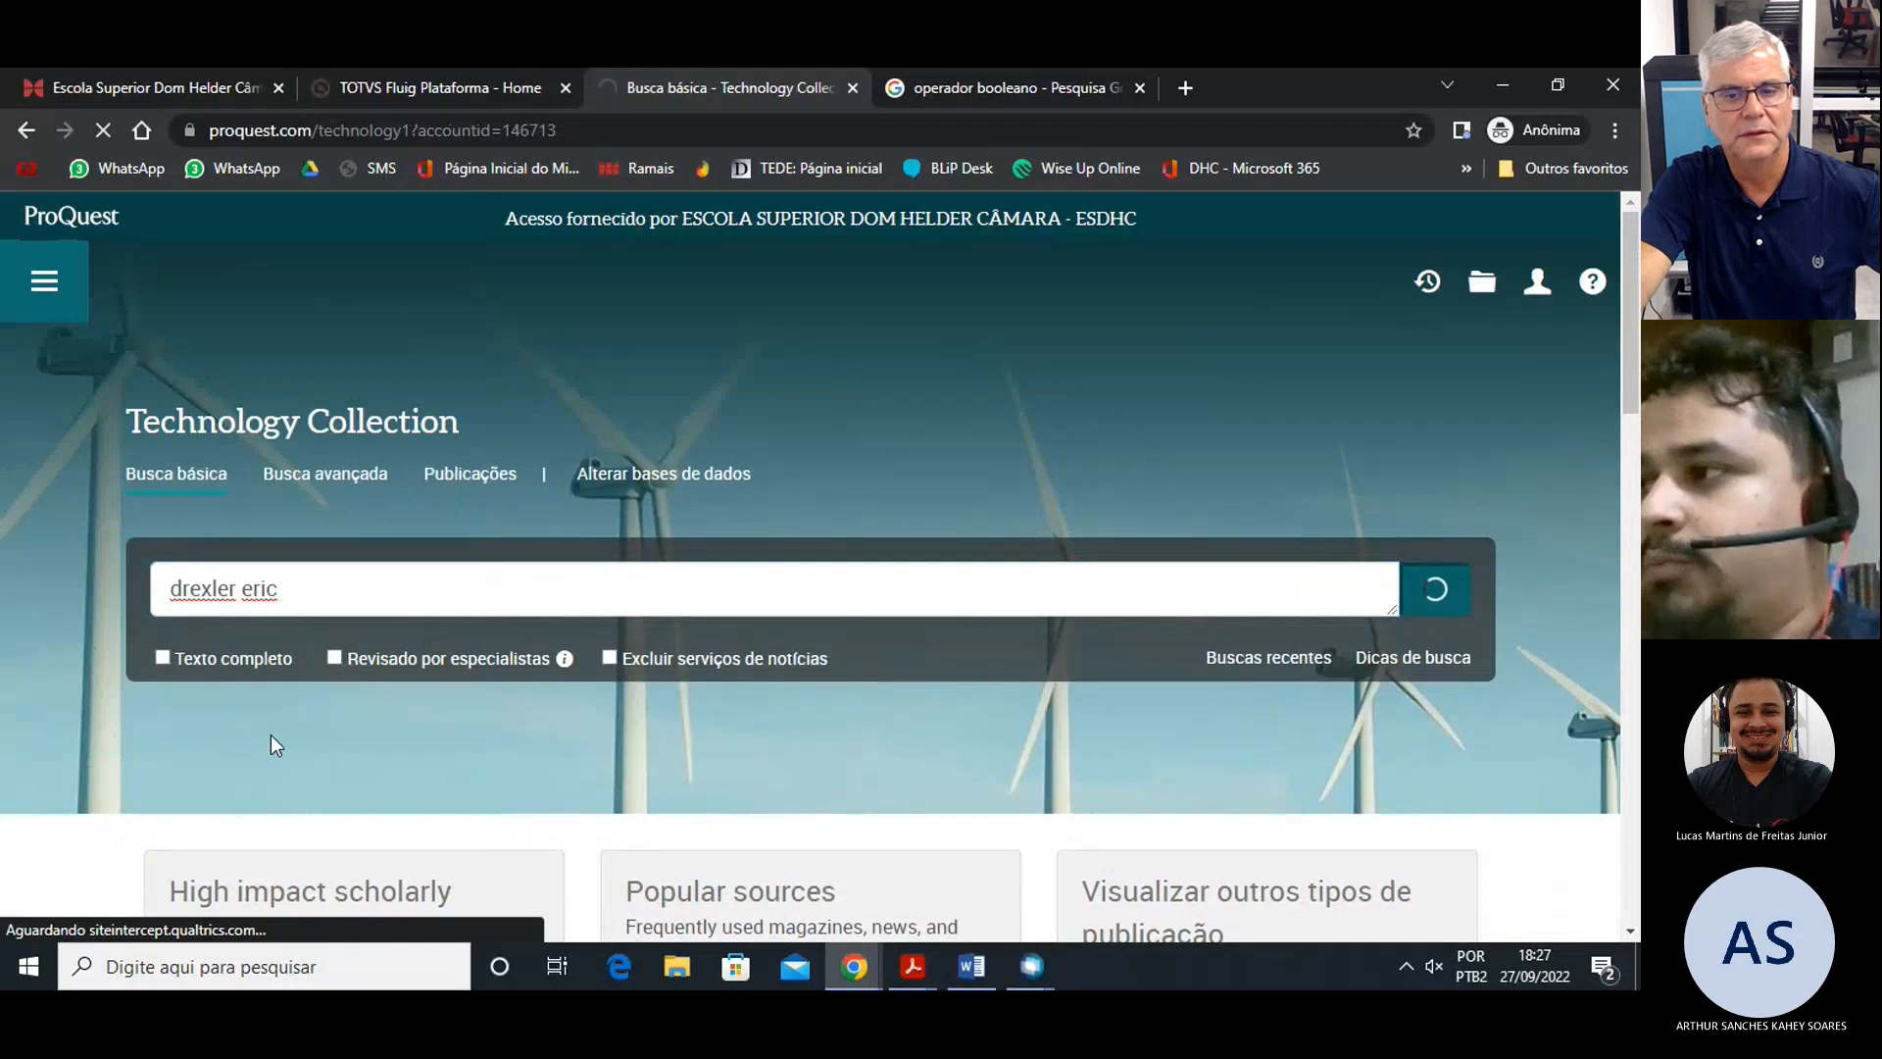
scroll(134, 817, down, 2)
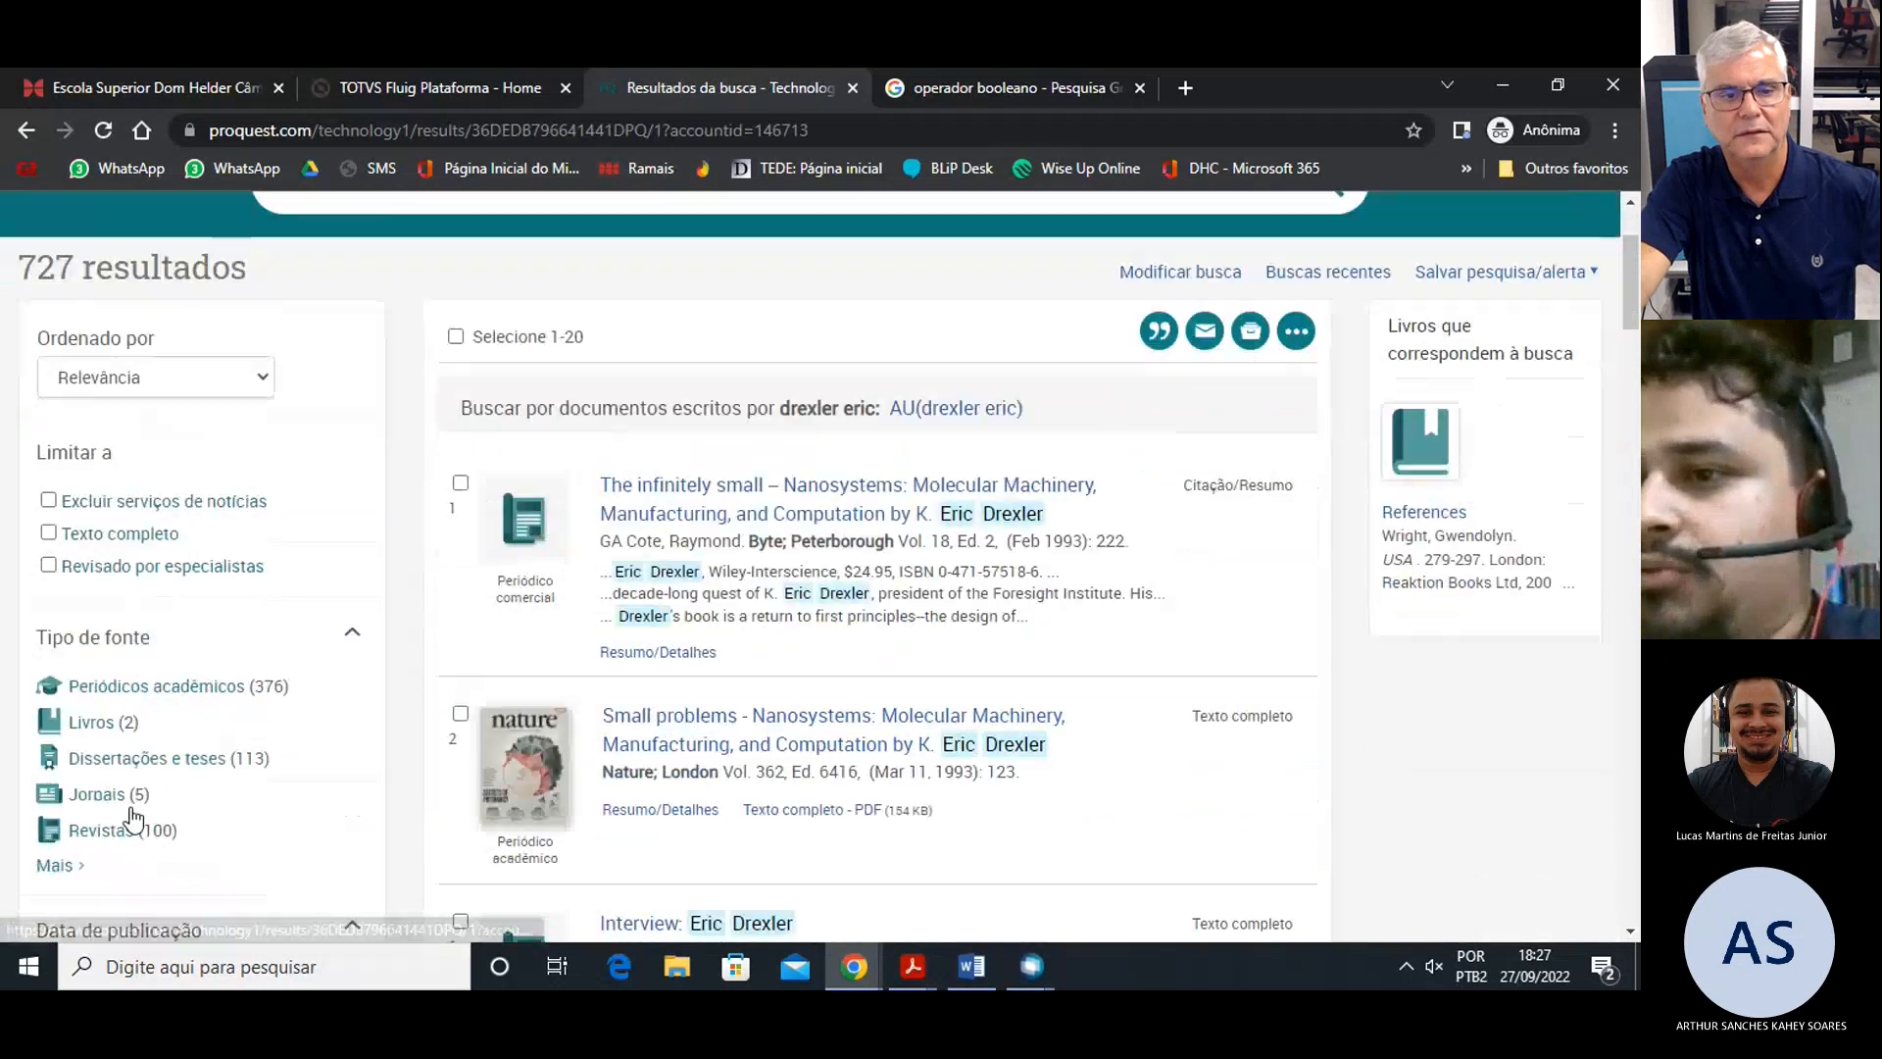
scroll(134, 817, down, 1)
click(93, 669)
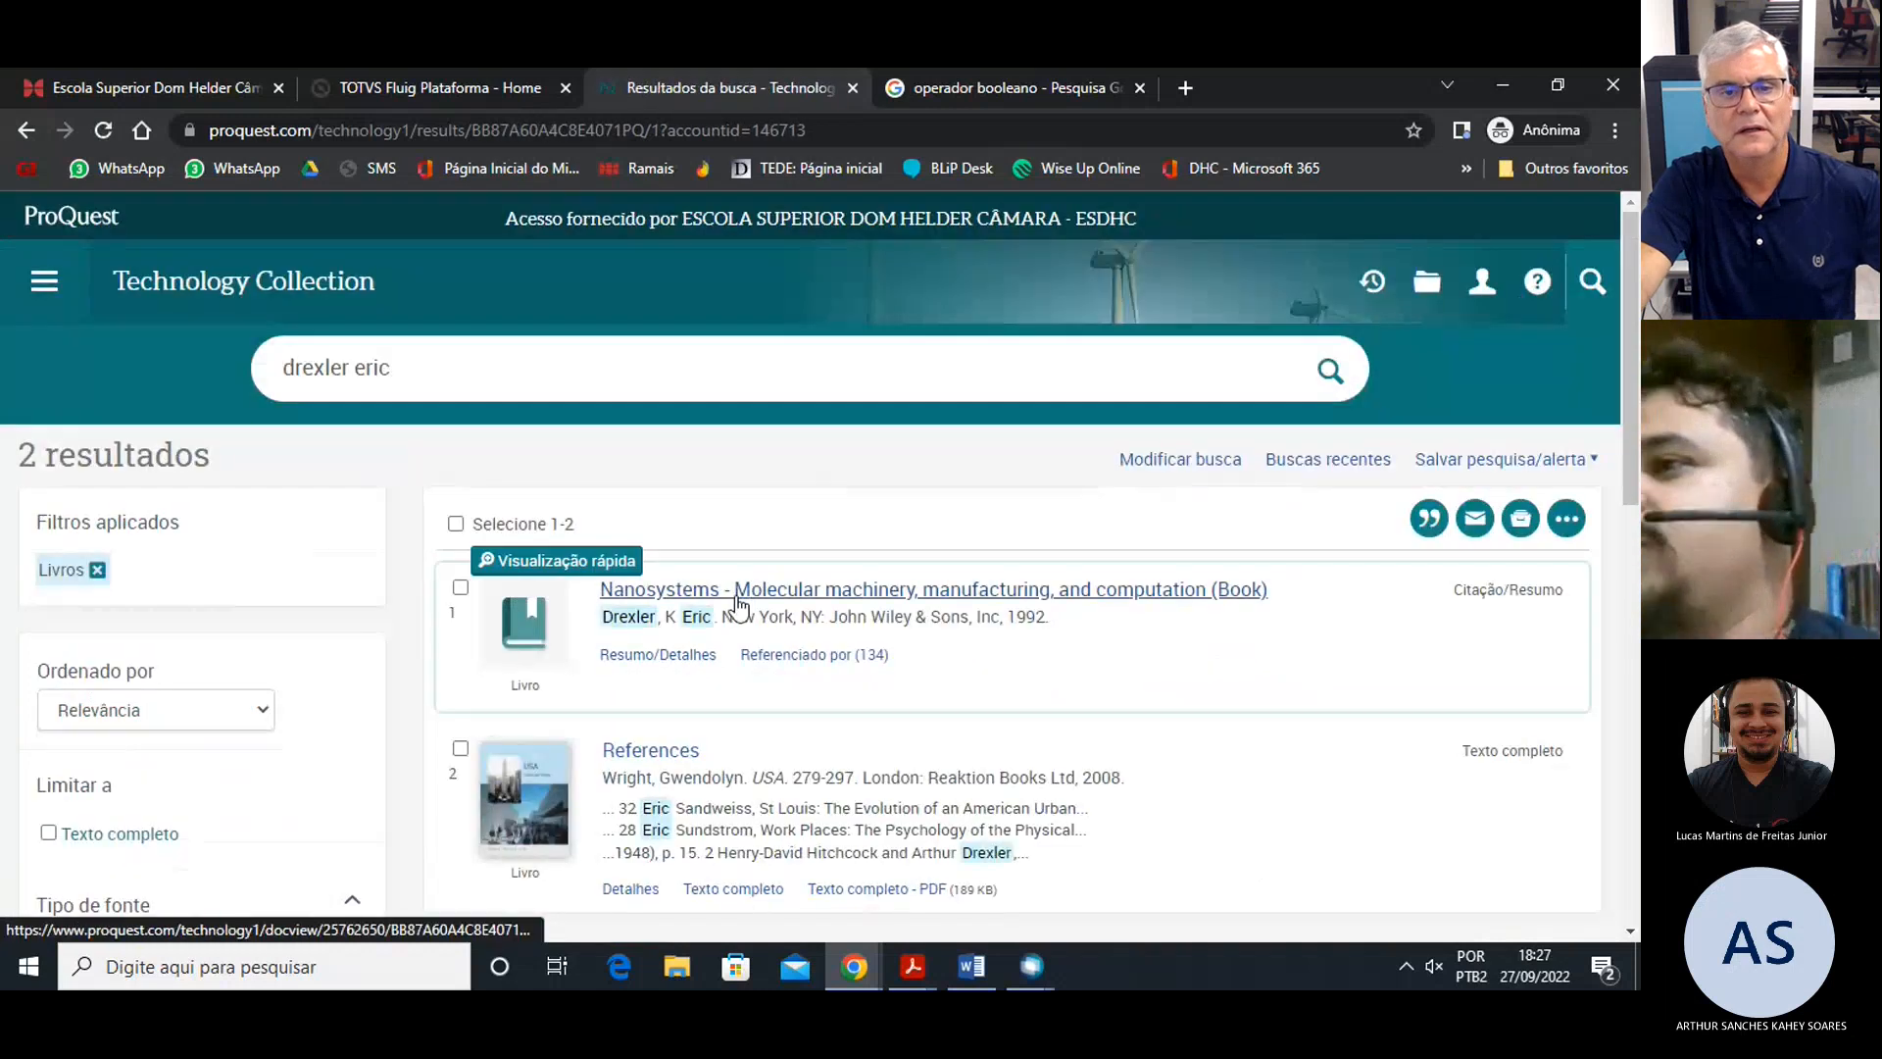
Open the book record Nanosystems - Molecular machinery, manufacturing, and computation and look through its abstract and details.
click(757, 593)
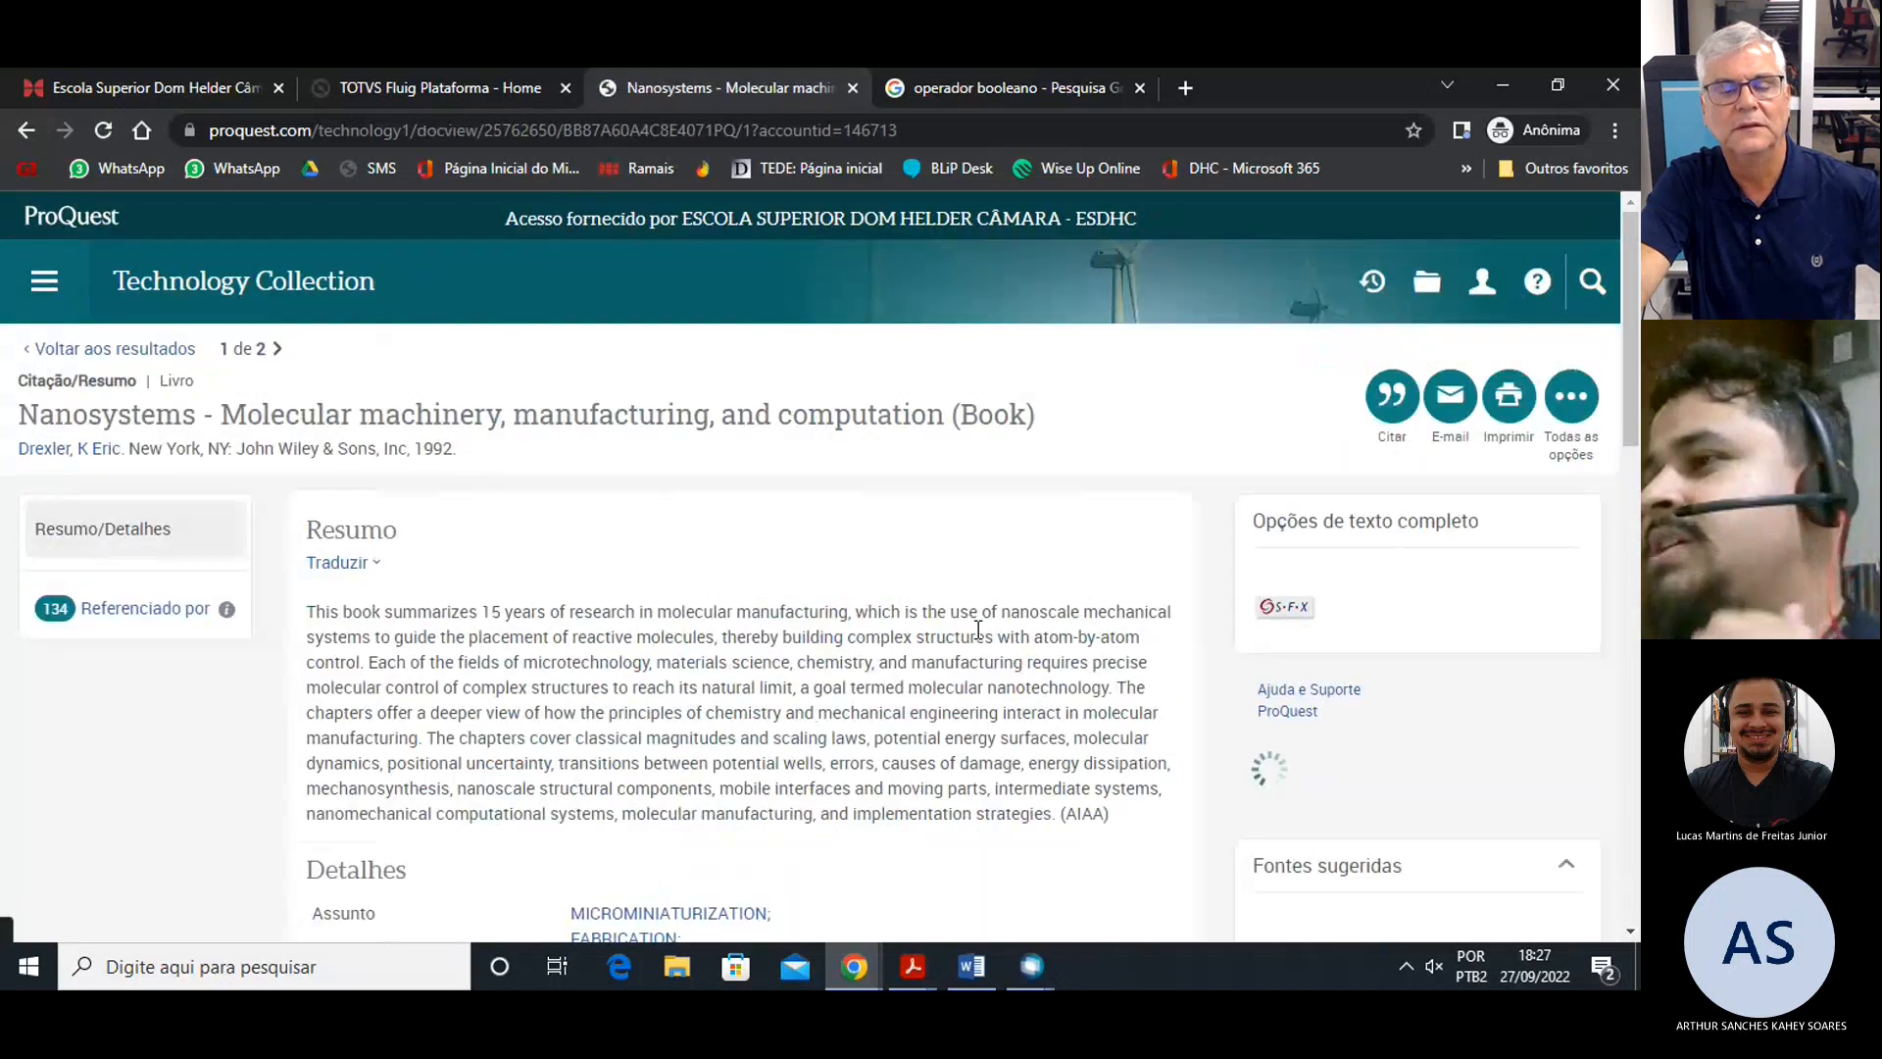
scroll(977, 632, down, 1)
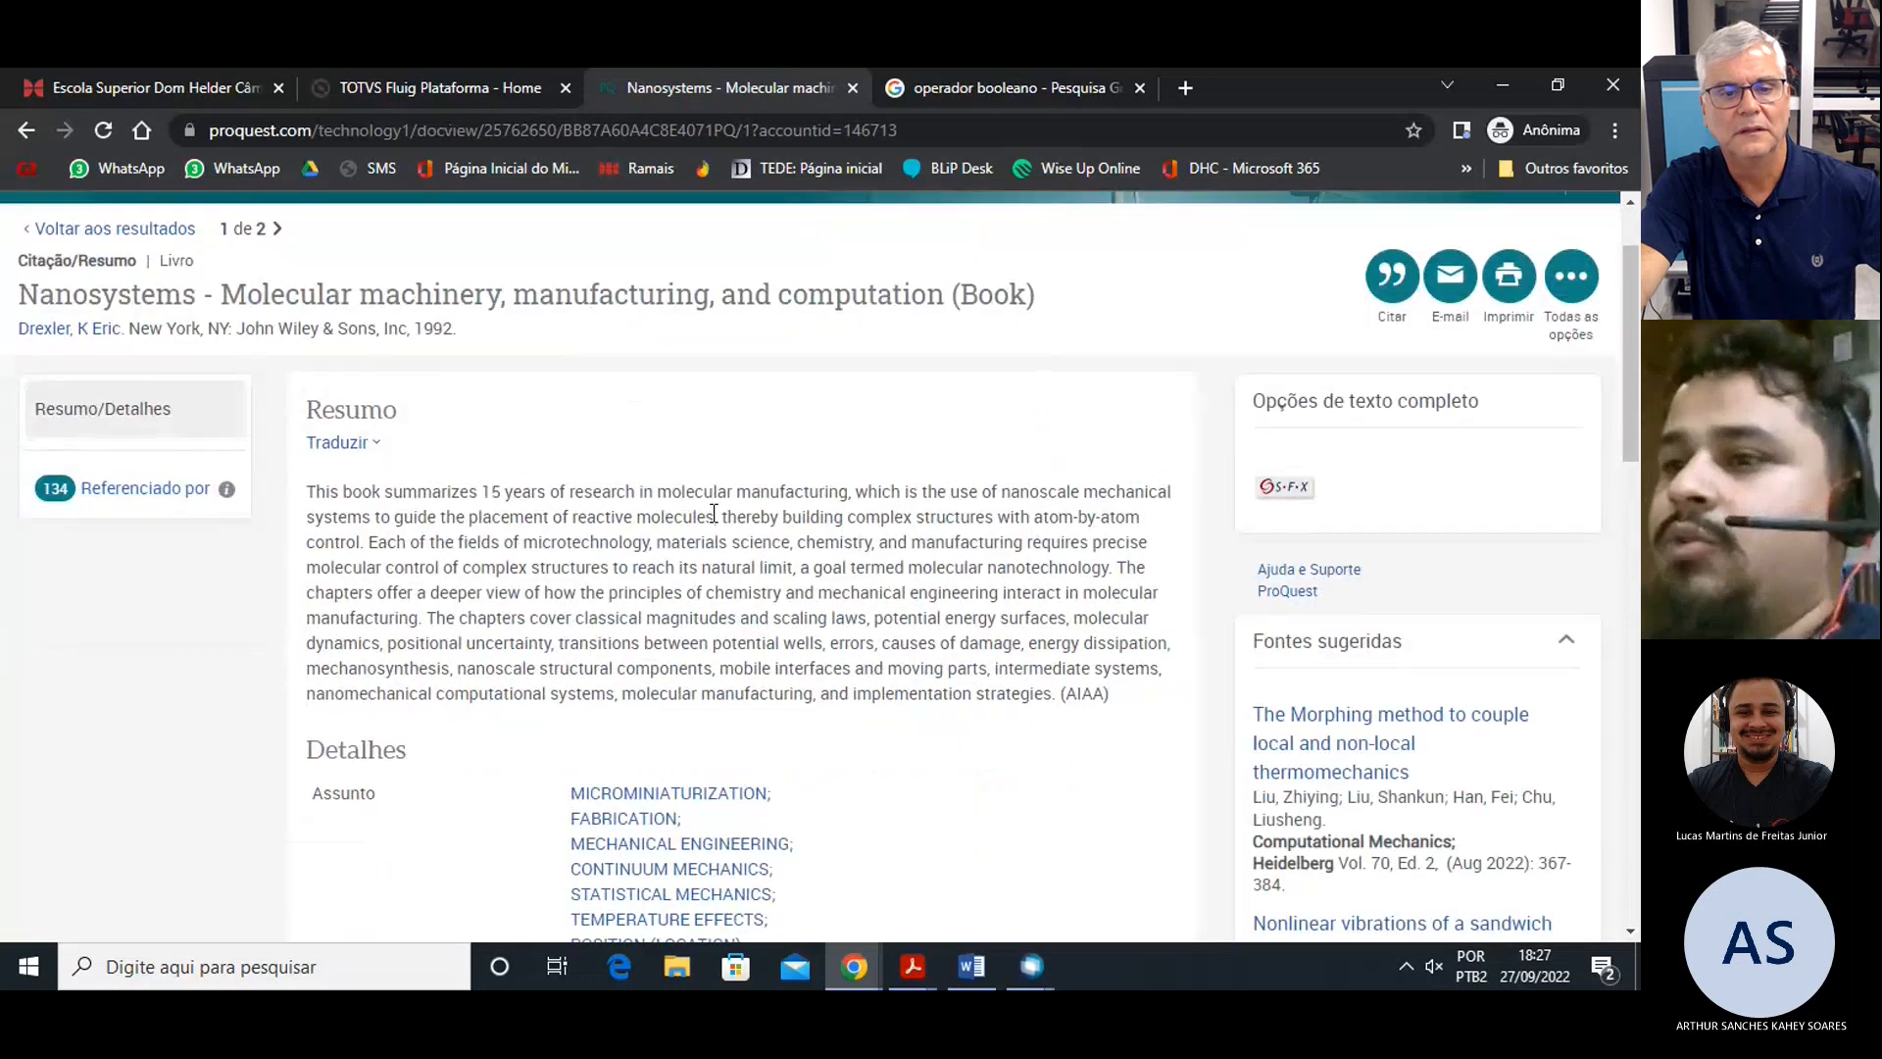
scroll(714, 515, down, 5)
scroll(675, 530, down, 7)
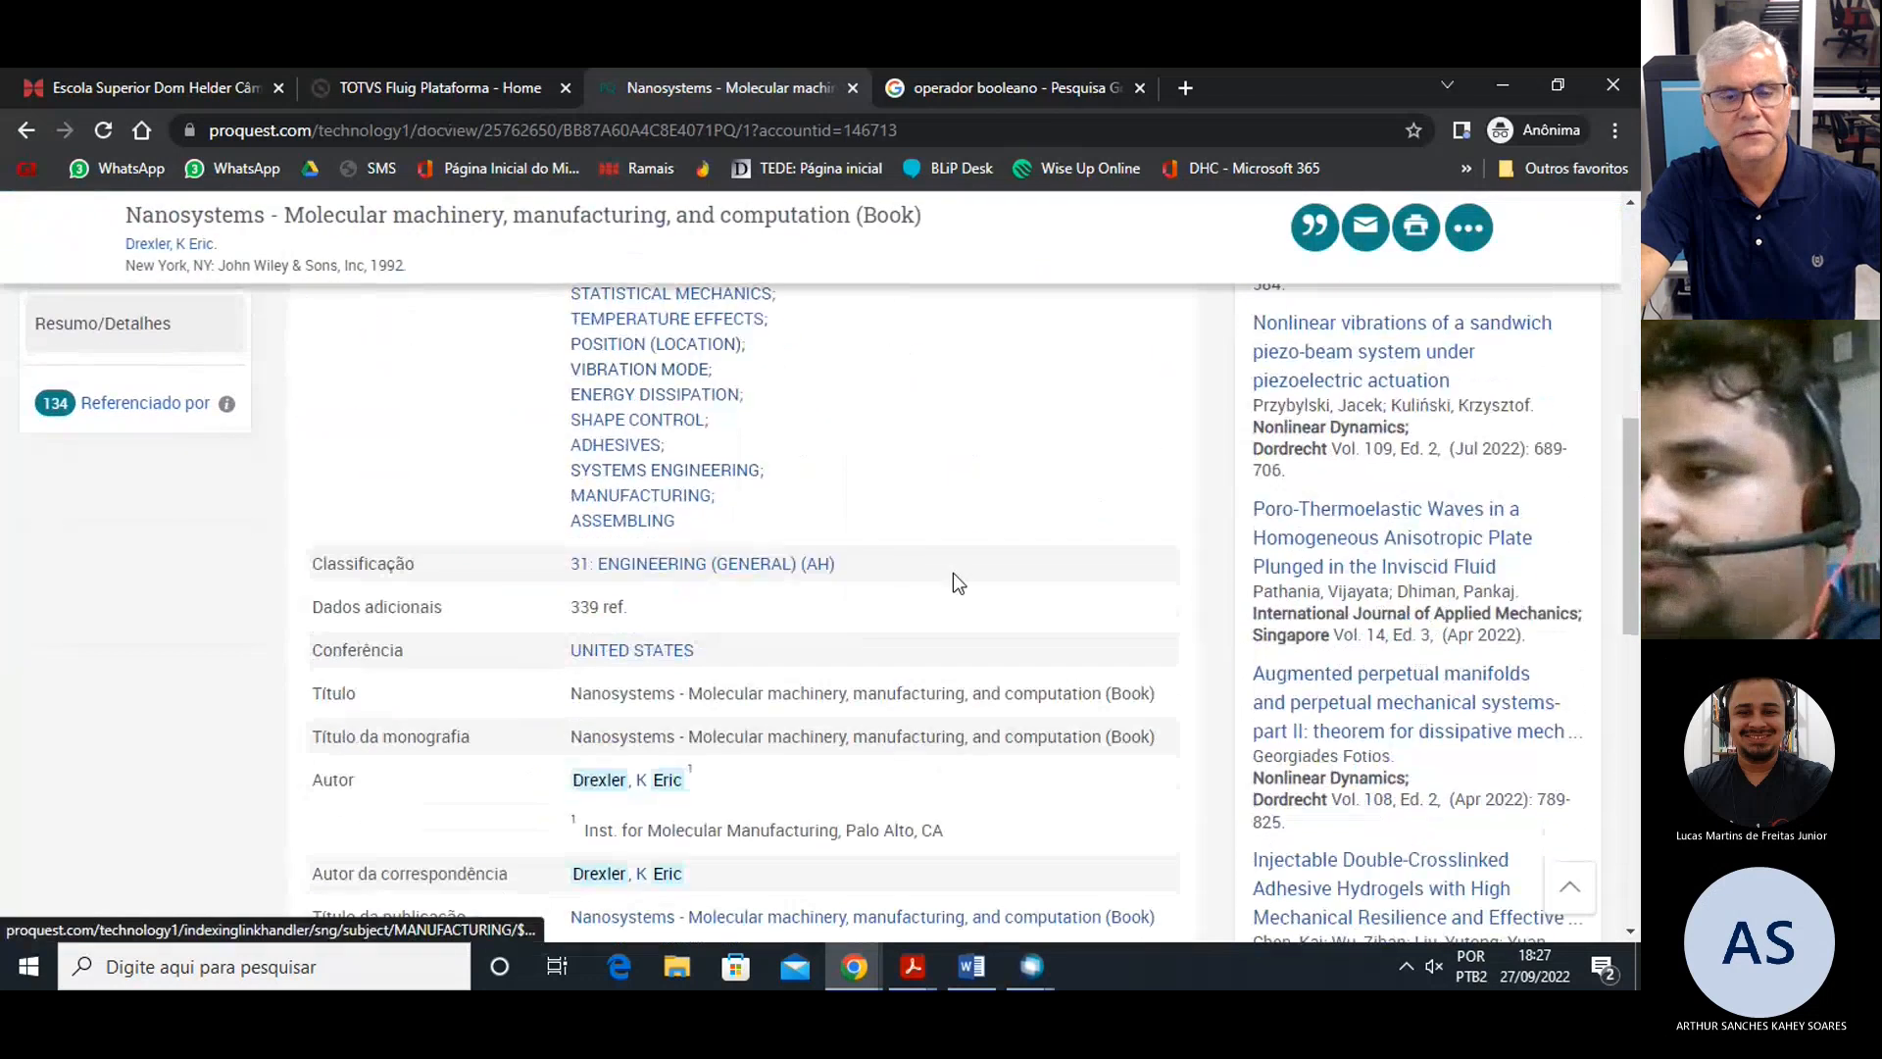
scroll(771, 521, down, 3)
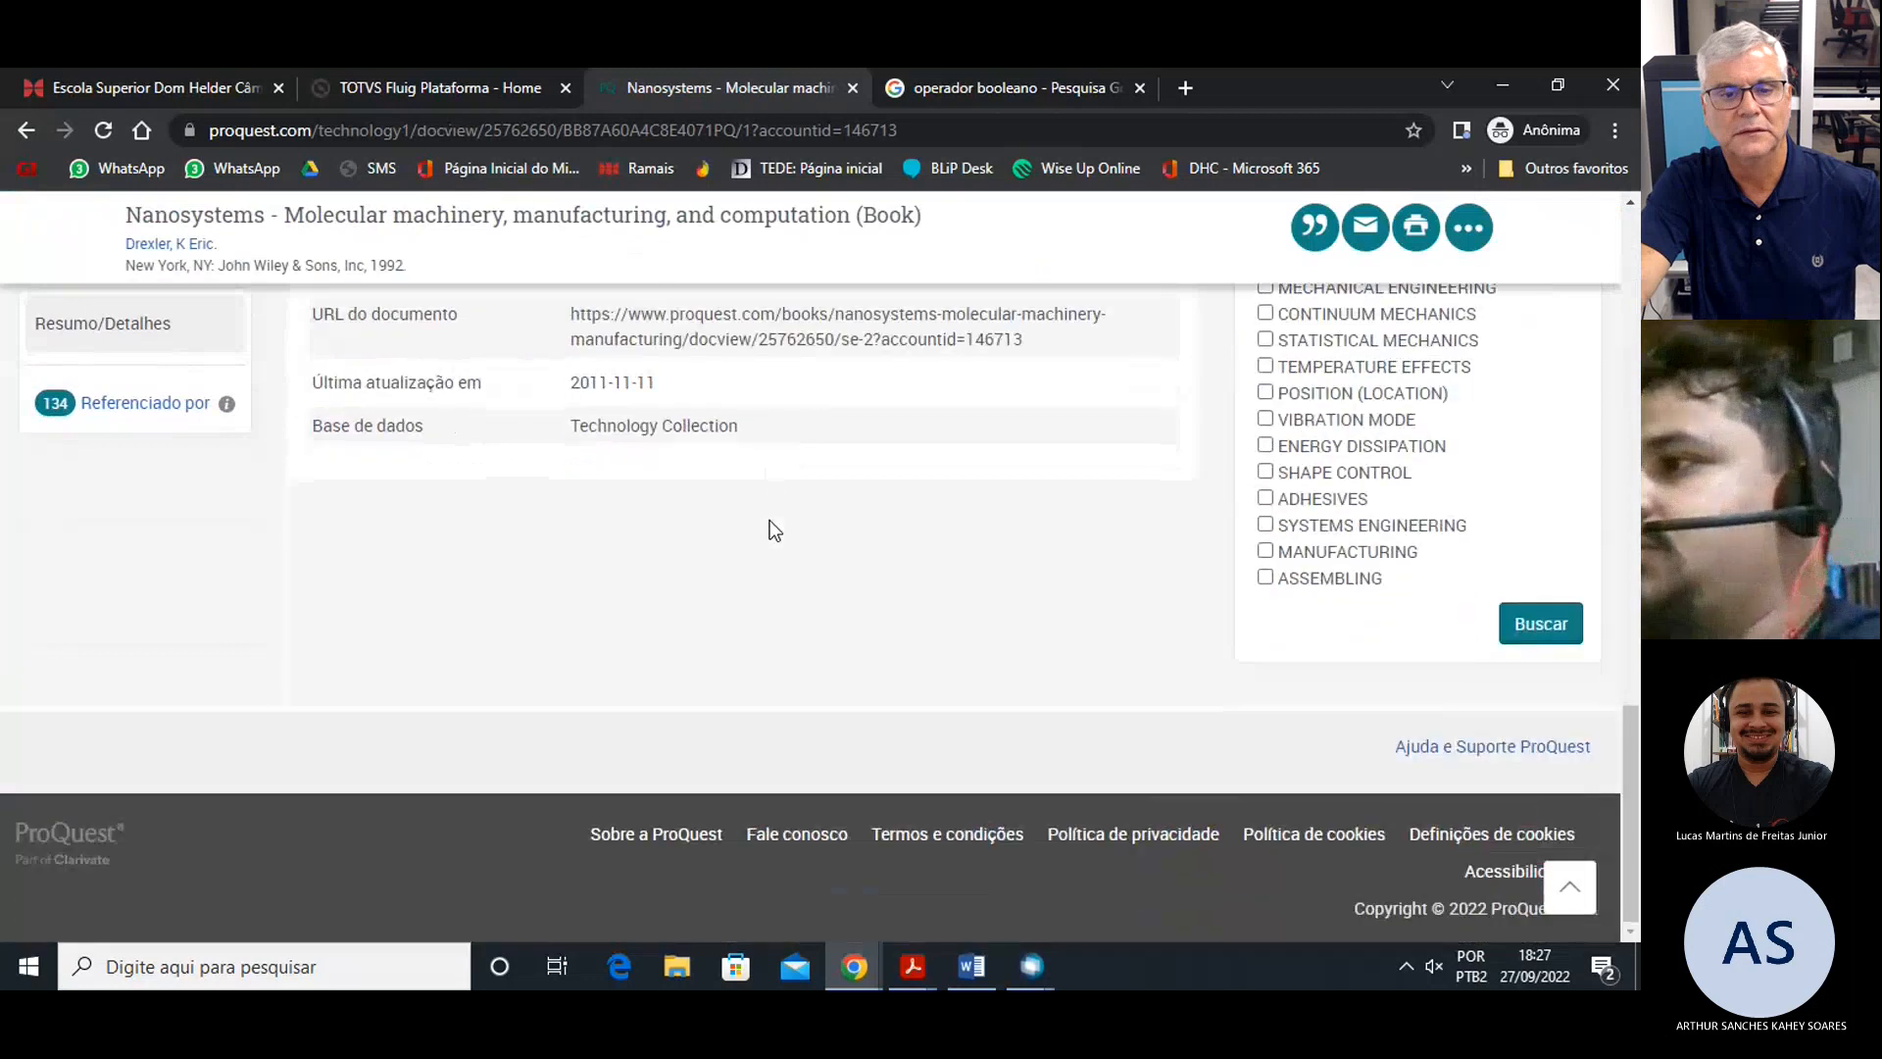
scroll(902, 544, up, 17)
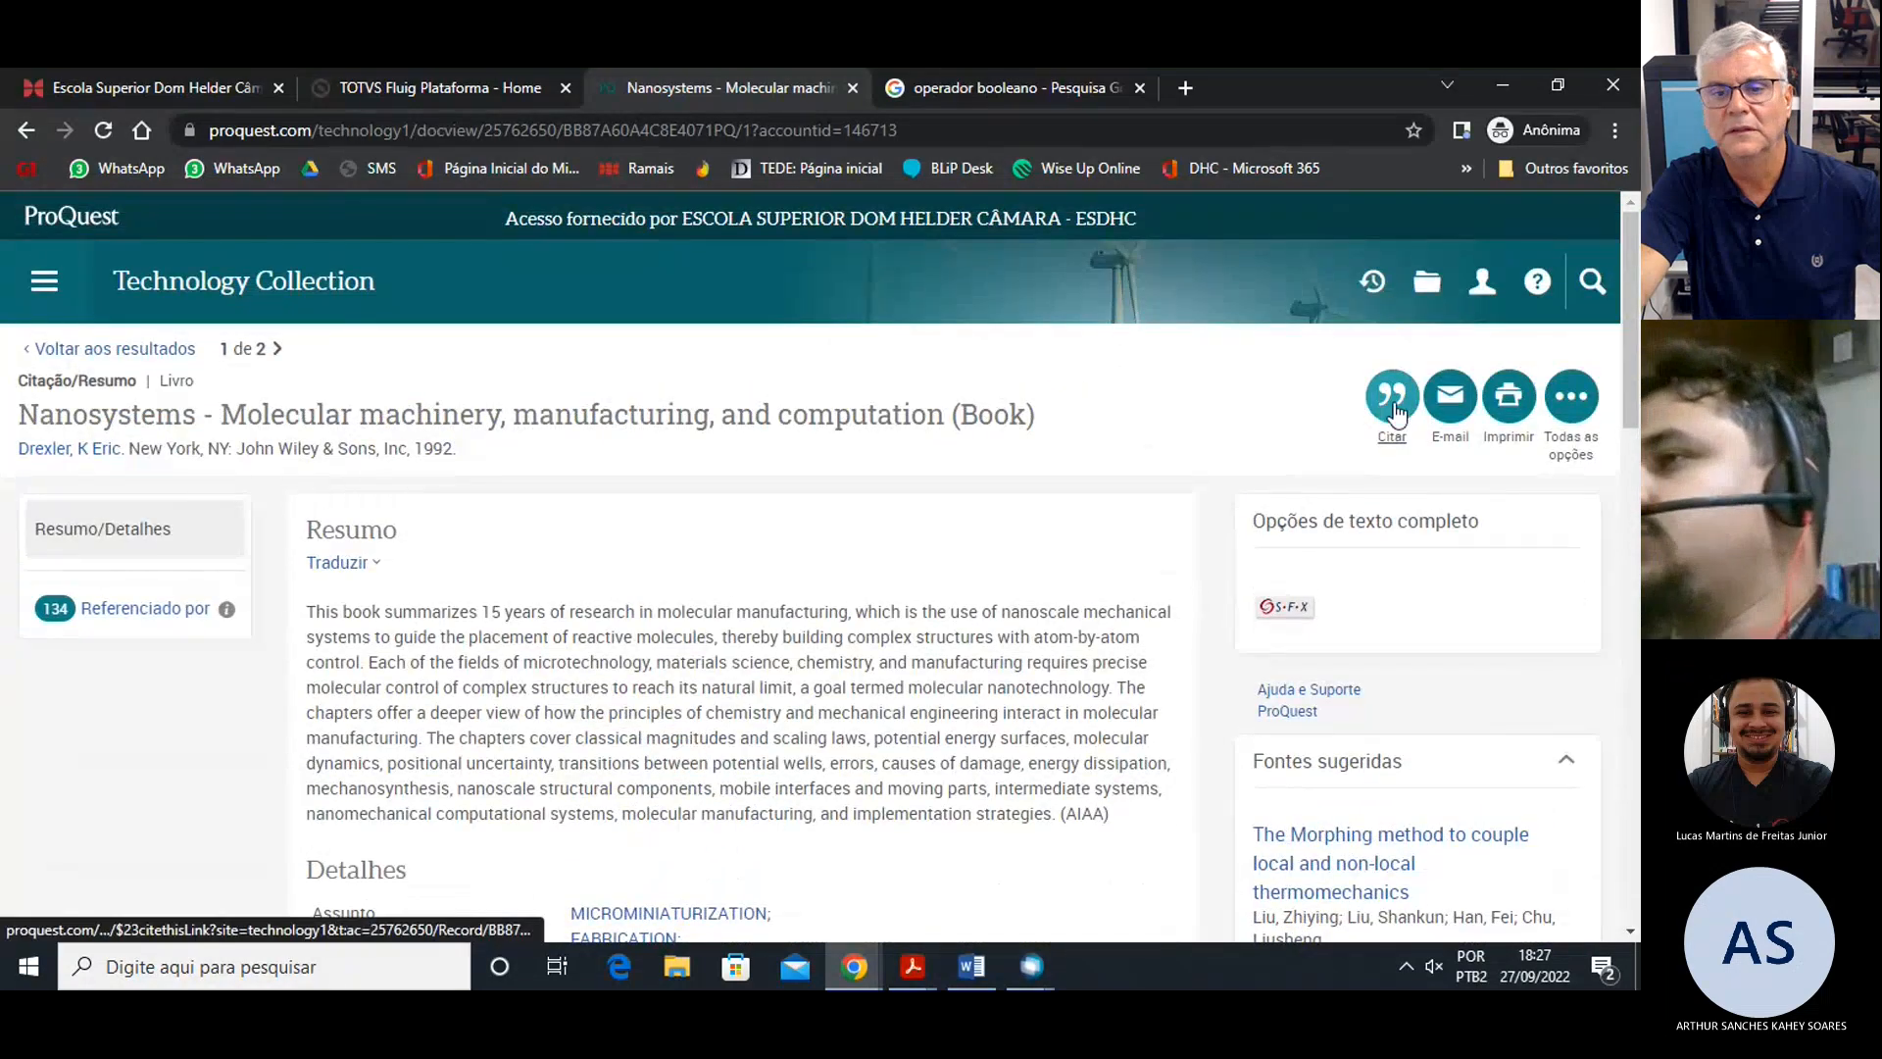
Open the Citar dialog for the Nanosystems book and examine the formatted citation and the citation manager export options.
click(1394, 402)
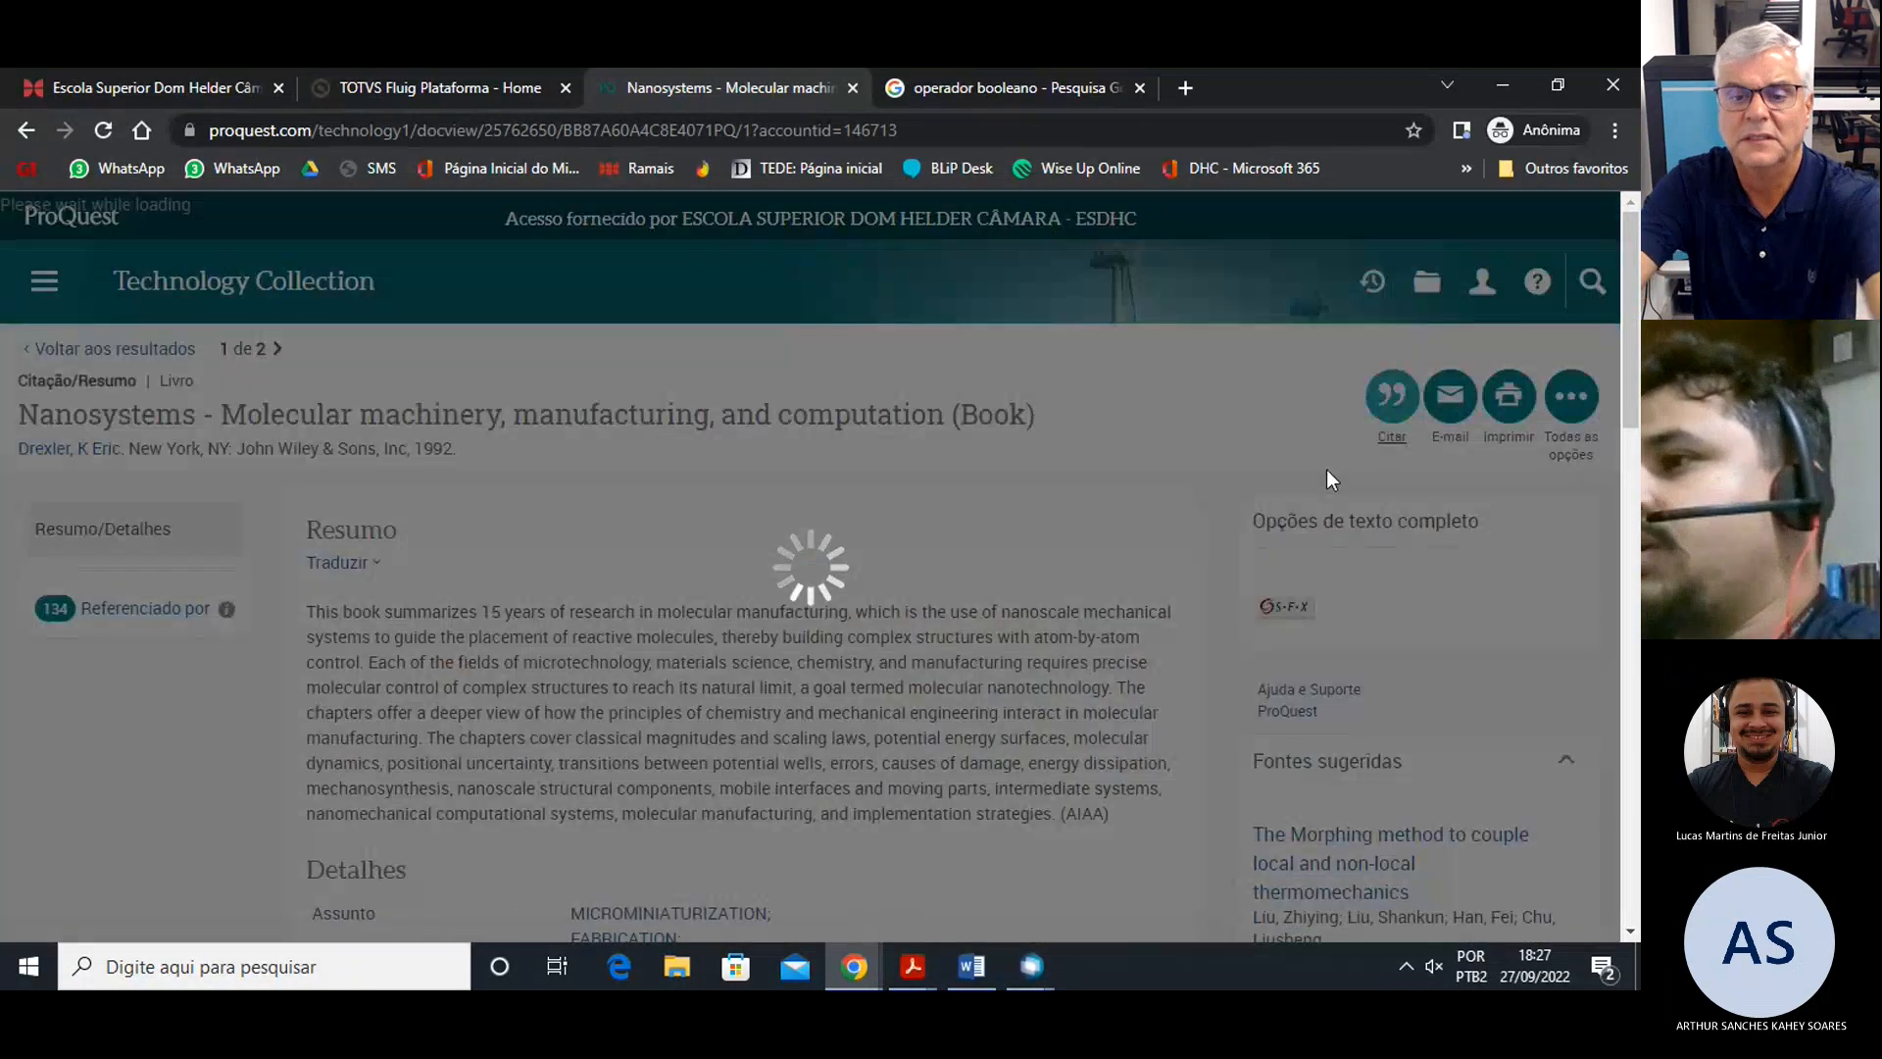
scroll(947, 578, down, 1)
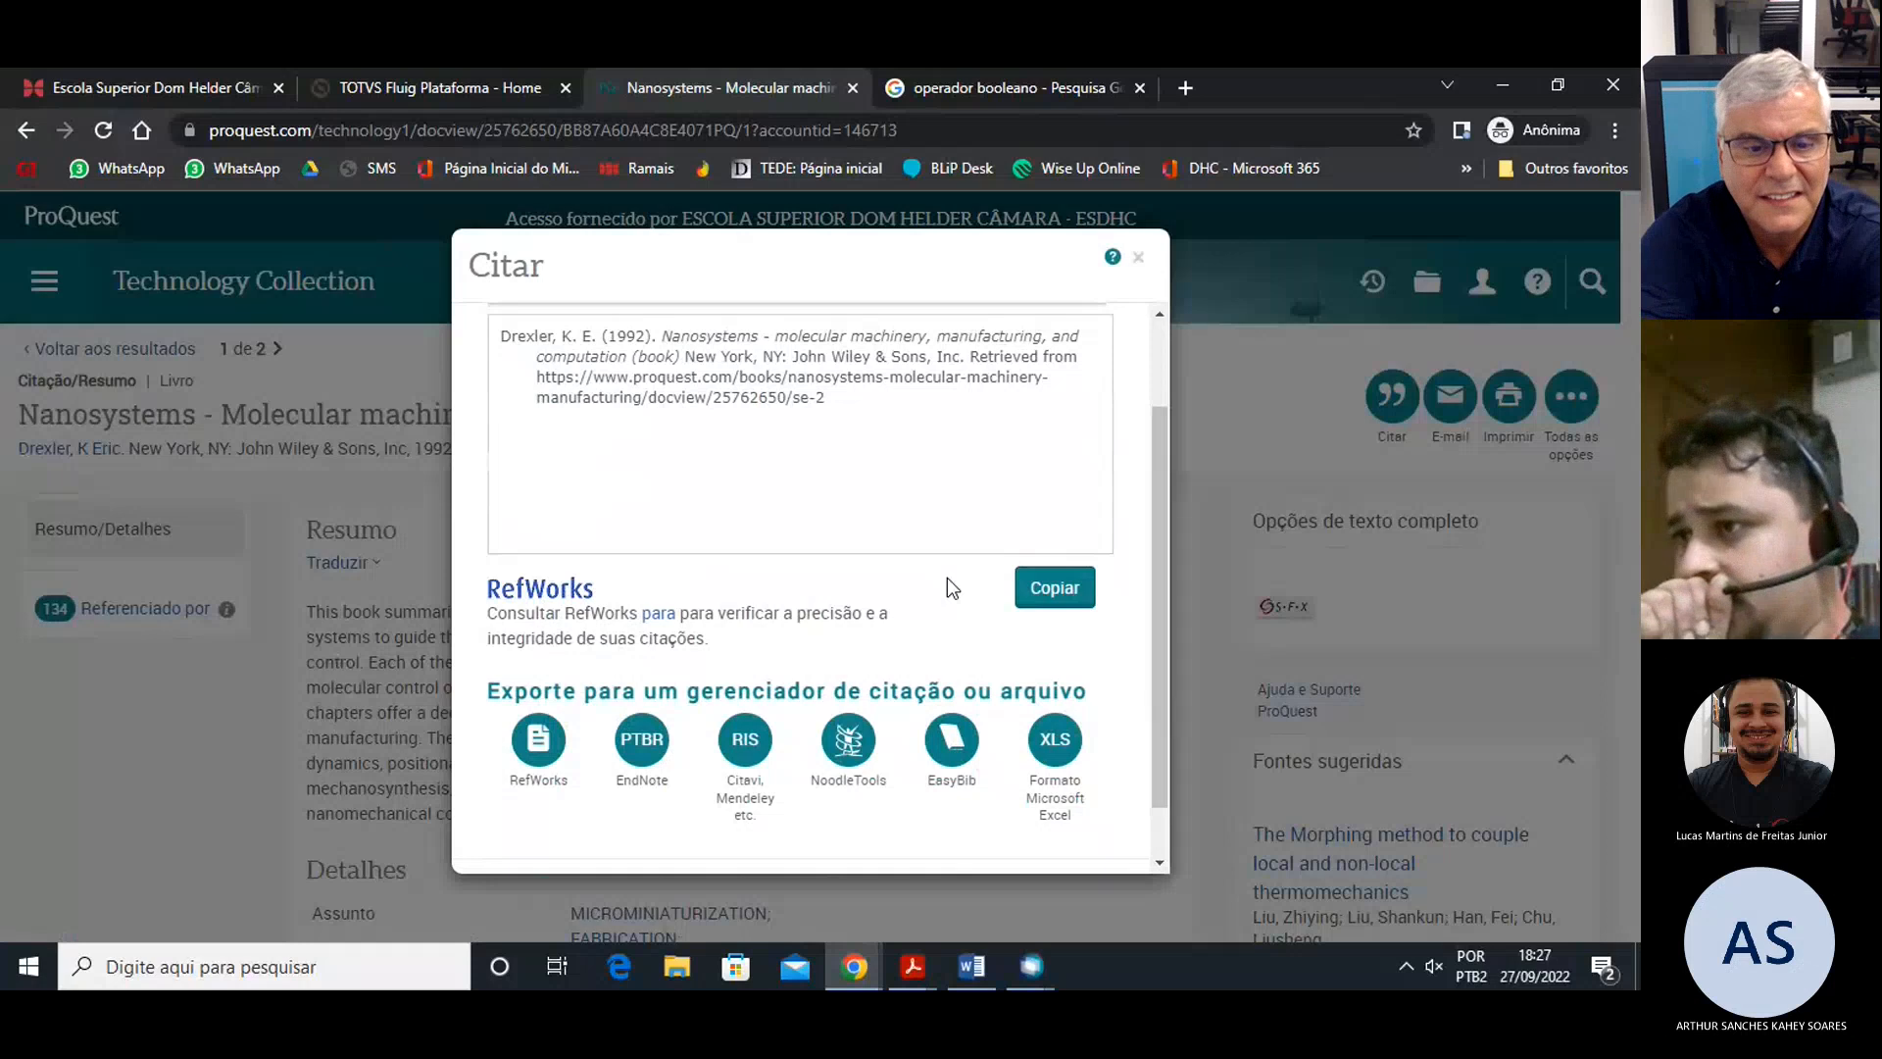
scroll(941, 580, down, 1)
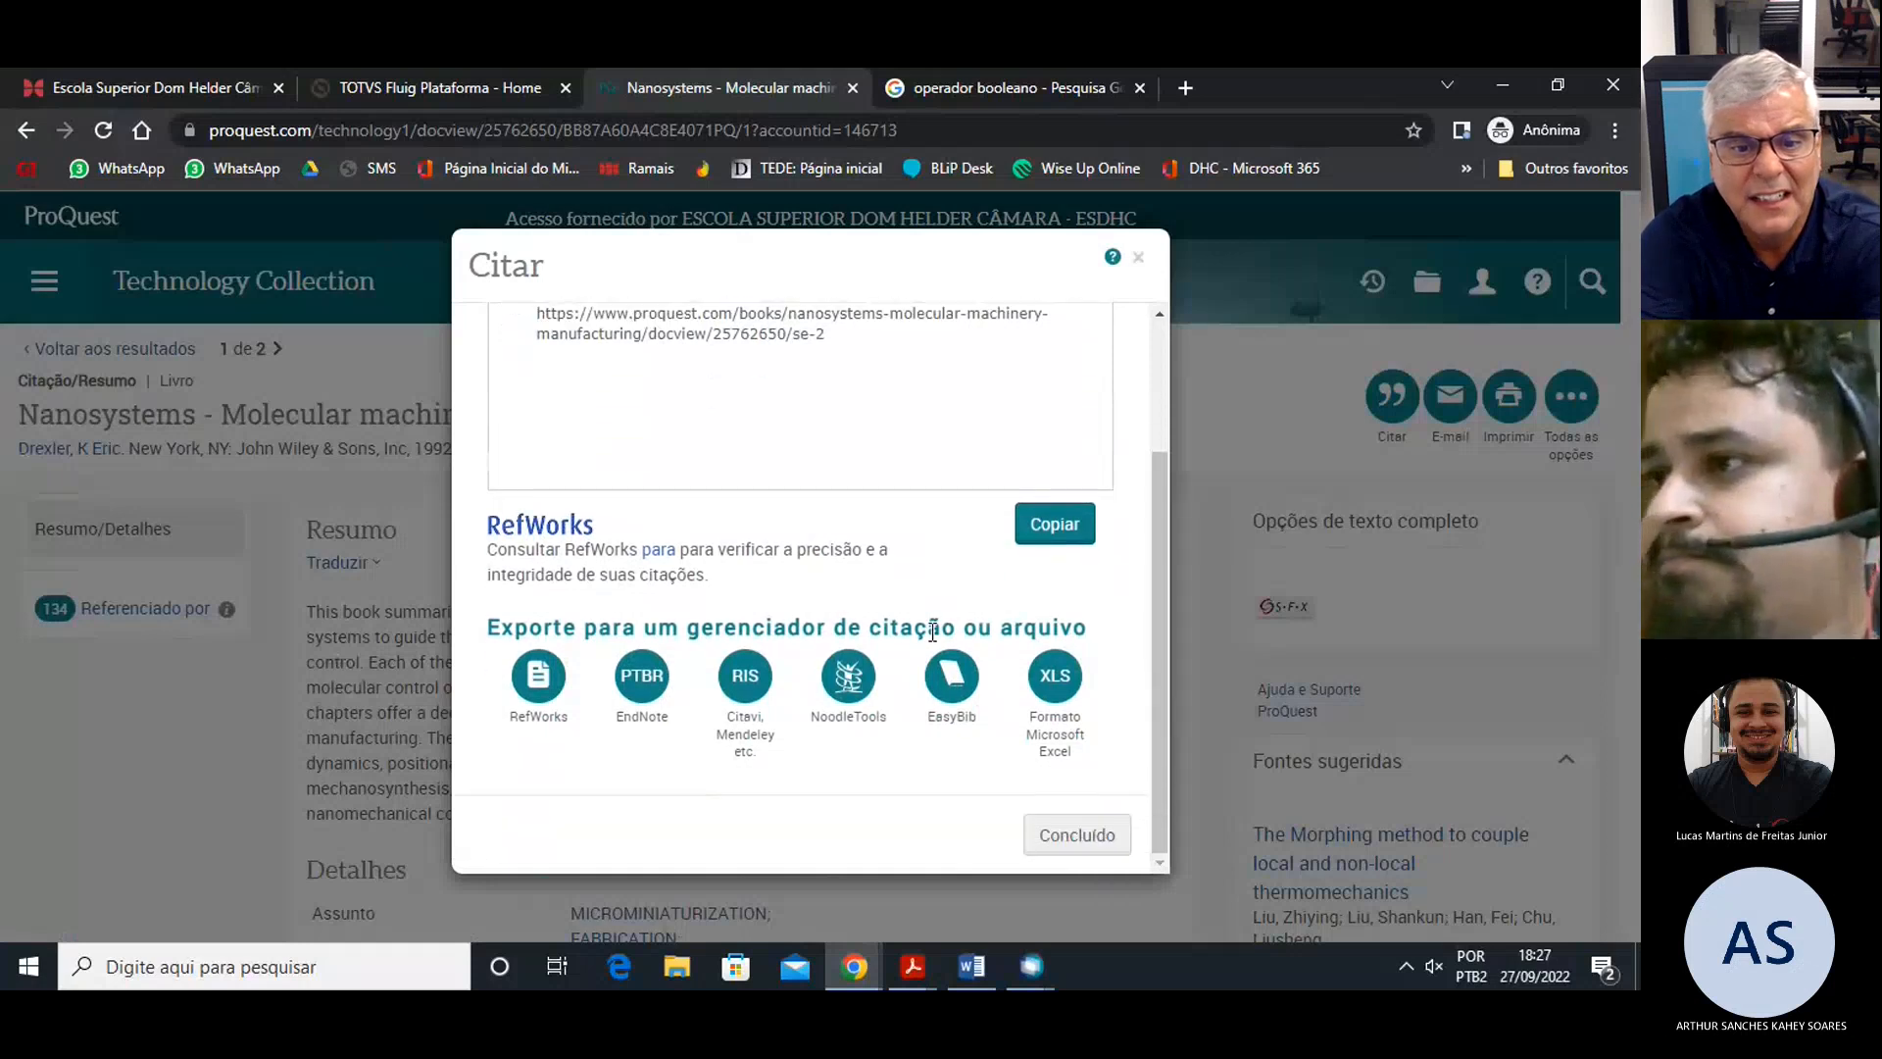
scroll(956, 628, up, 2)
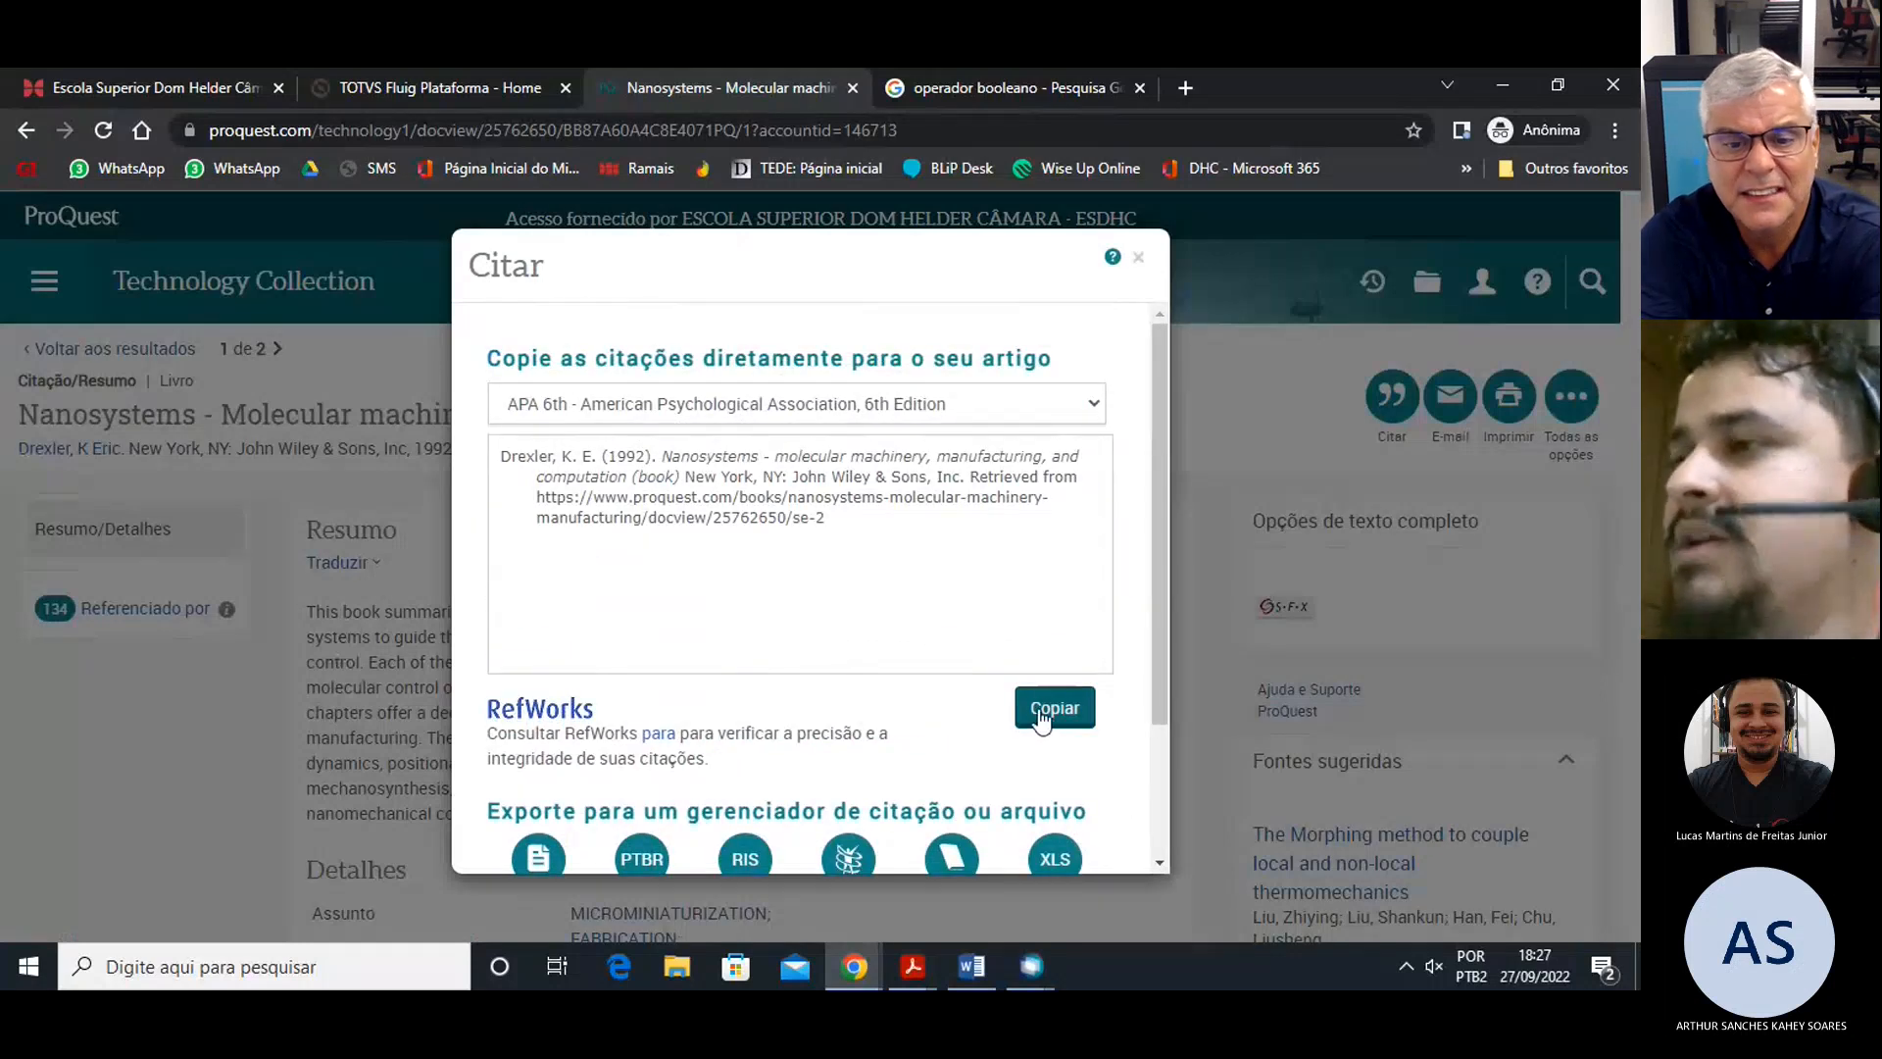
Look through the available citation styles without changing the selected one, and close the Citar dialog.
click(853, 402)
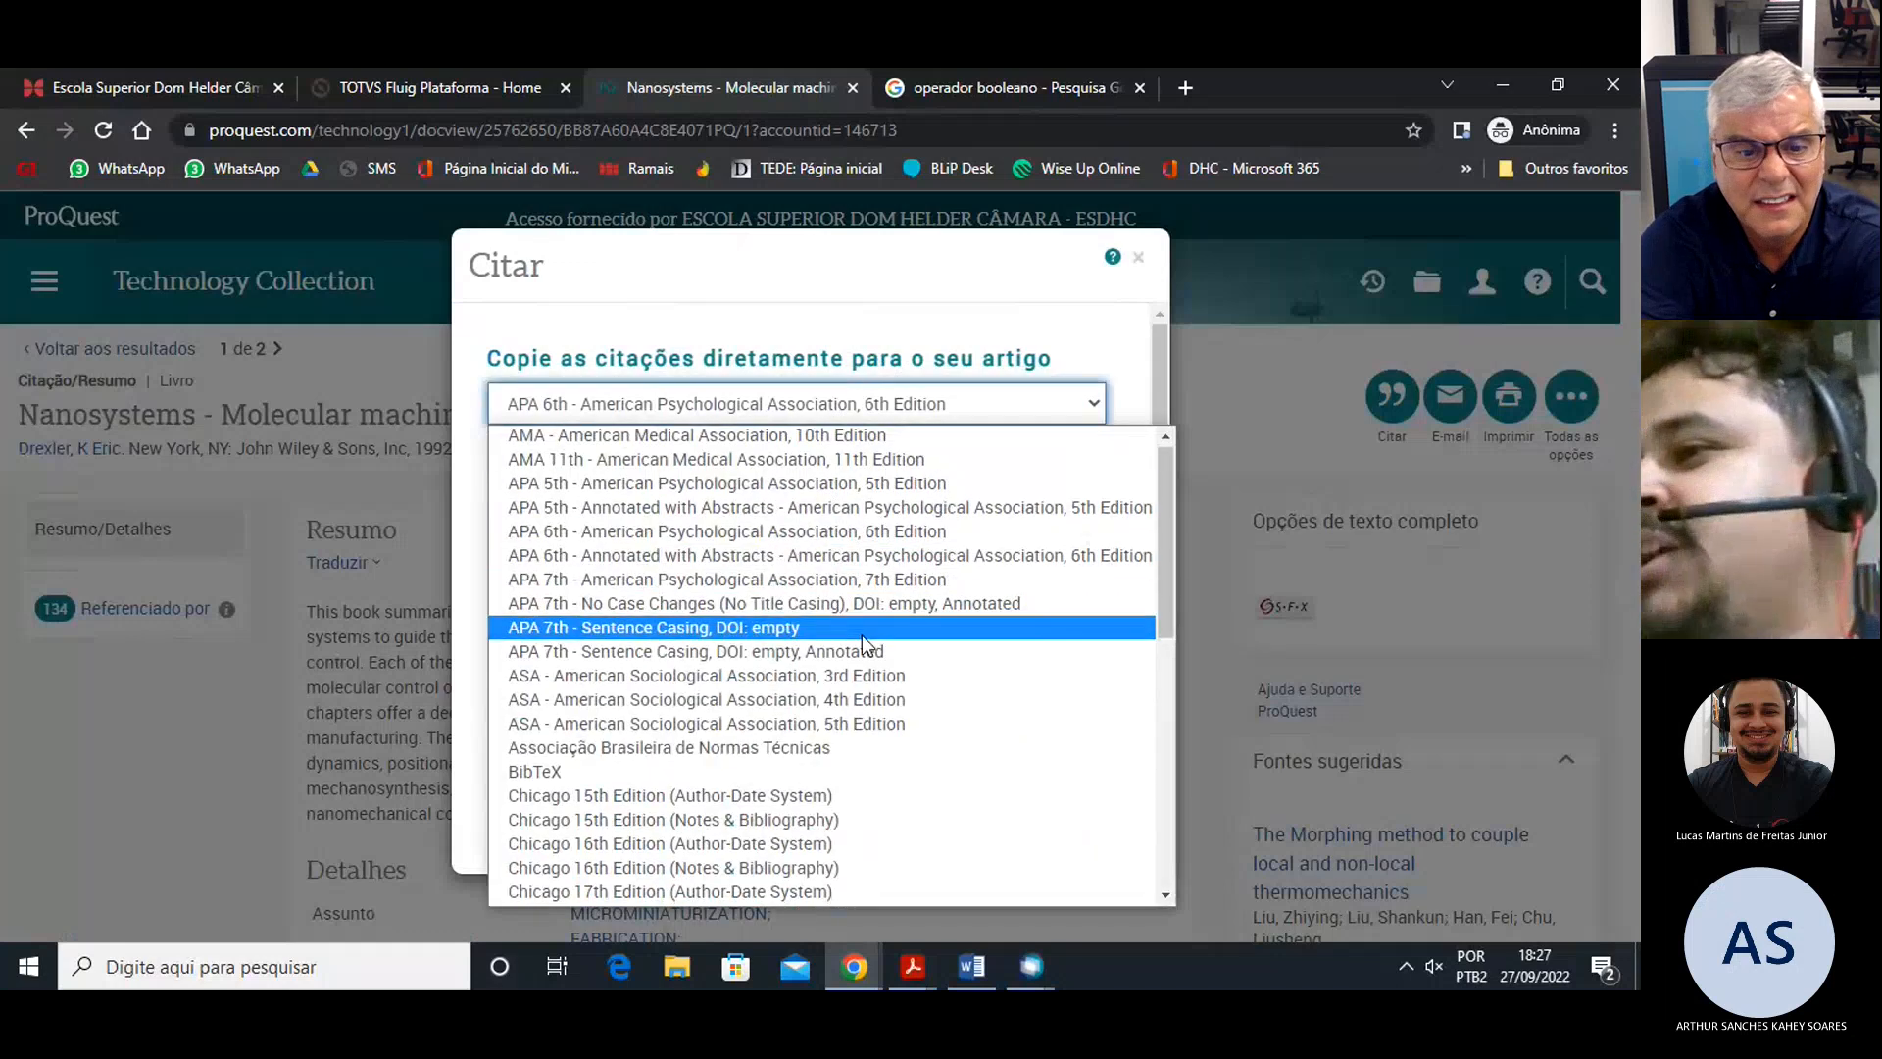
scroll(863, 635, down, 5)
scroll(862, 635, up, 5)
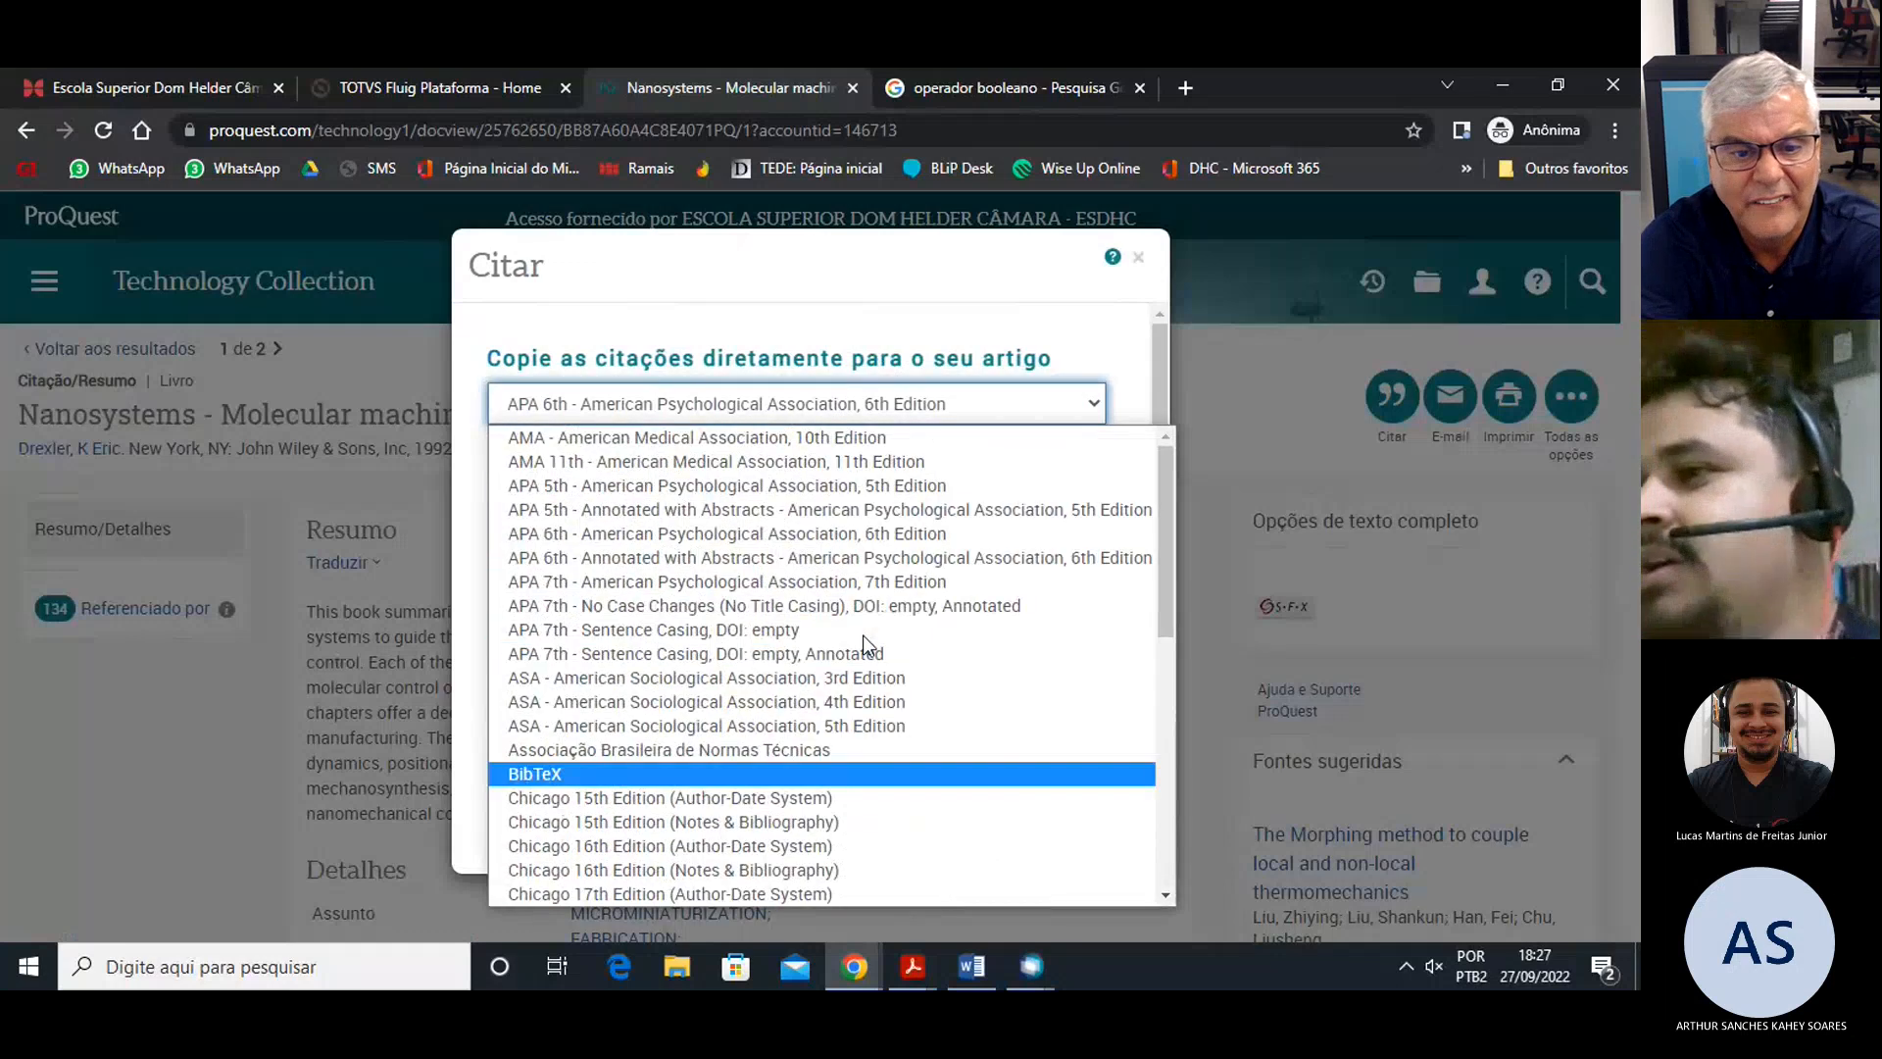
scroll(863, 635, down, 6)
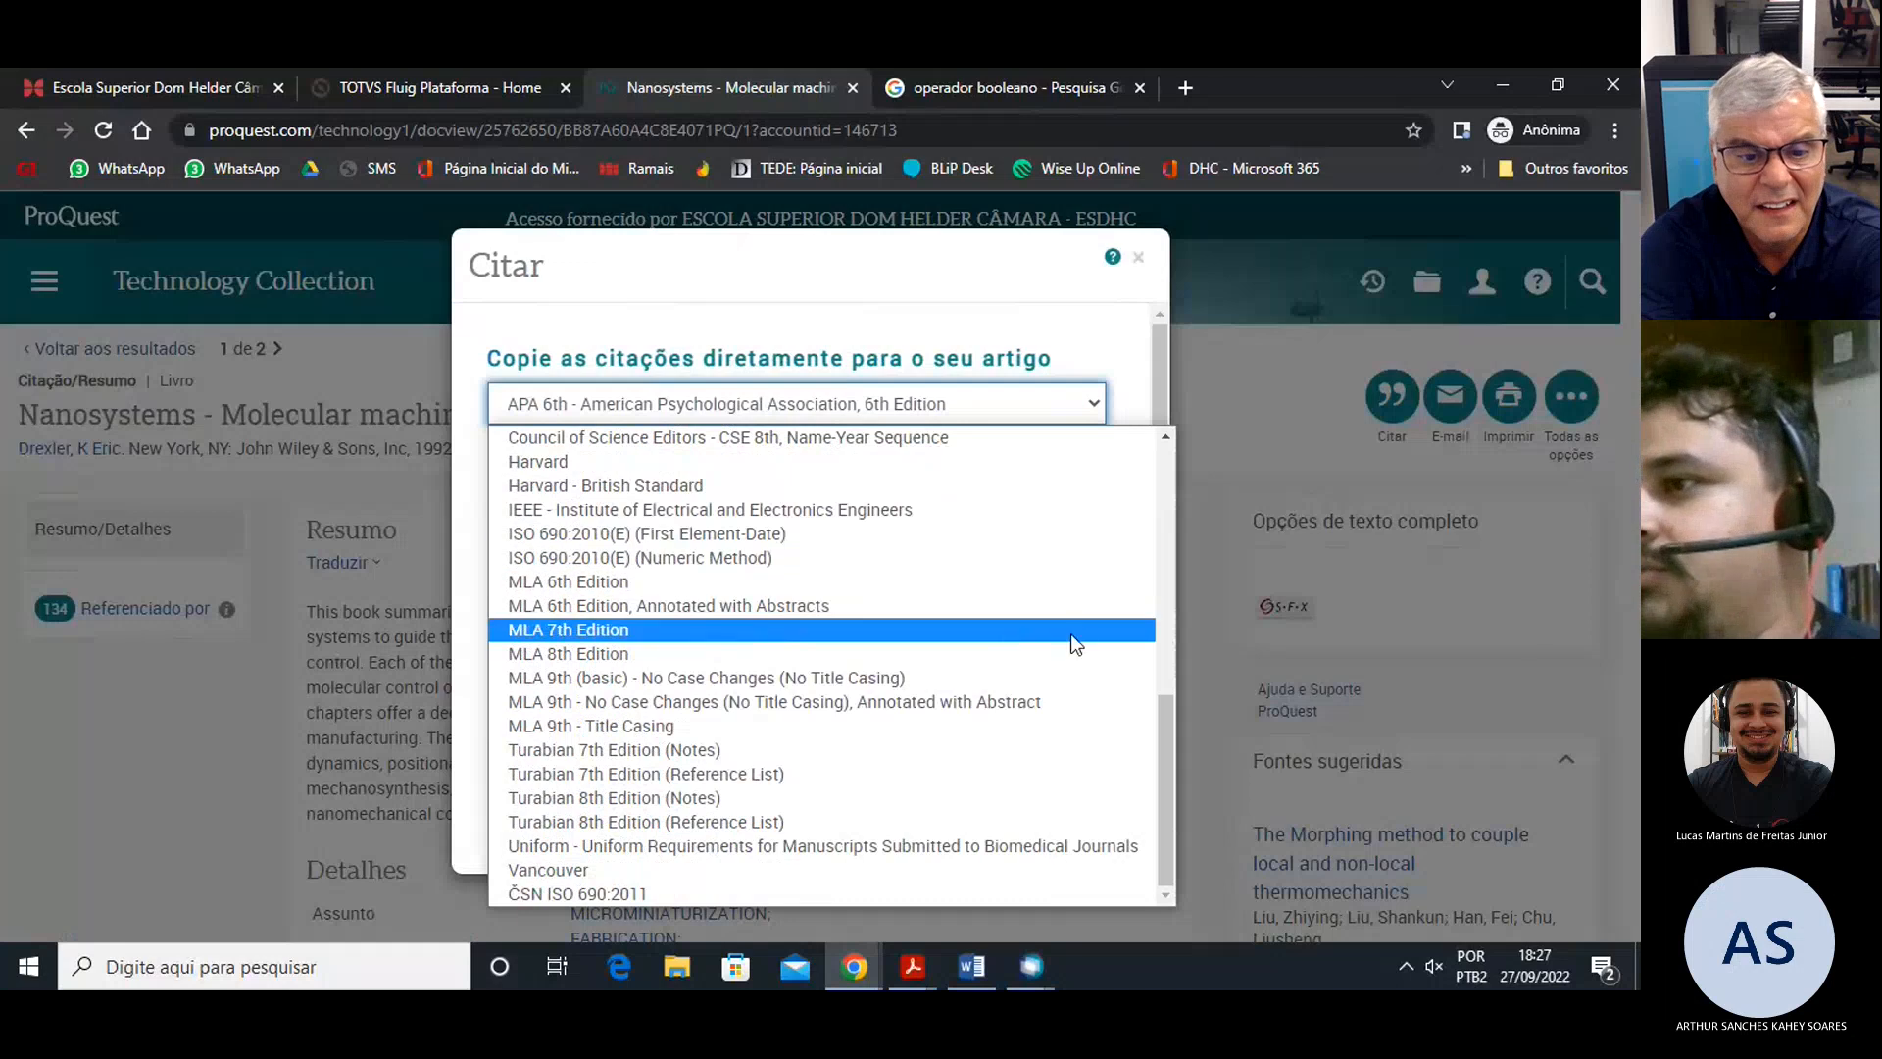
scroll(980, 796, up, 1)
scroll(1000, 607, up, 8)
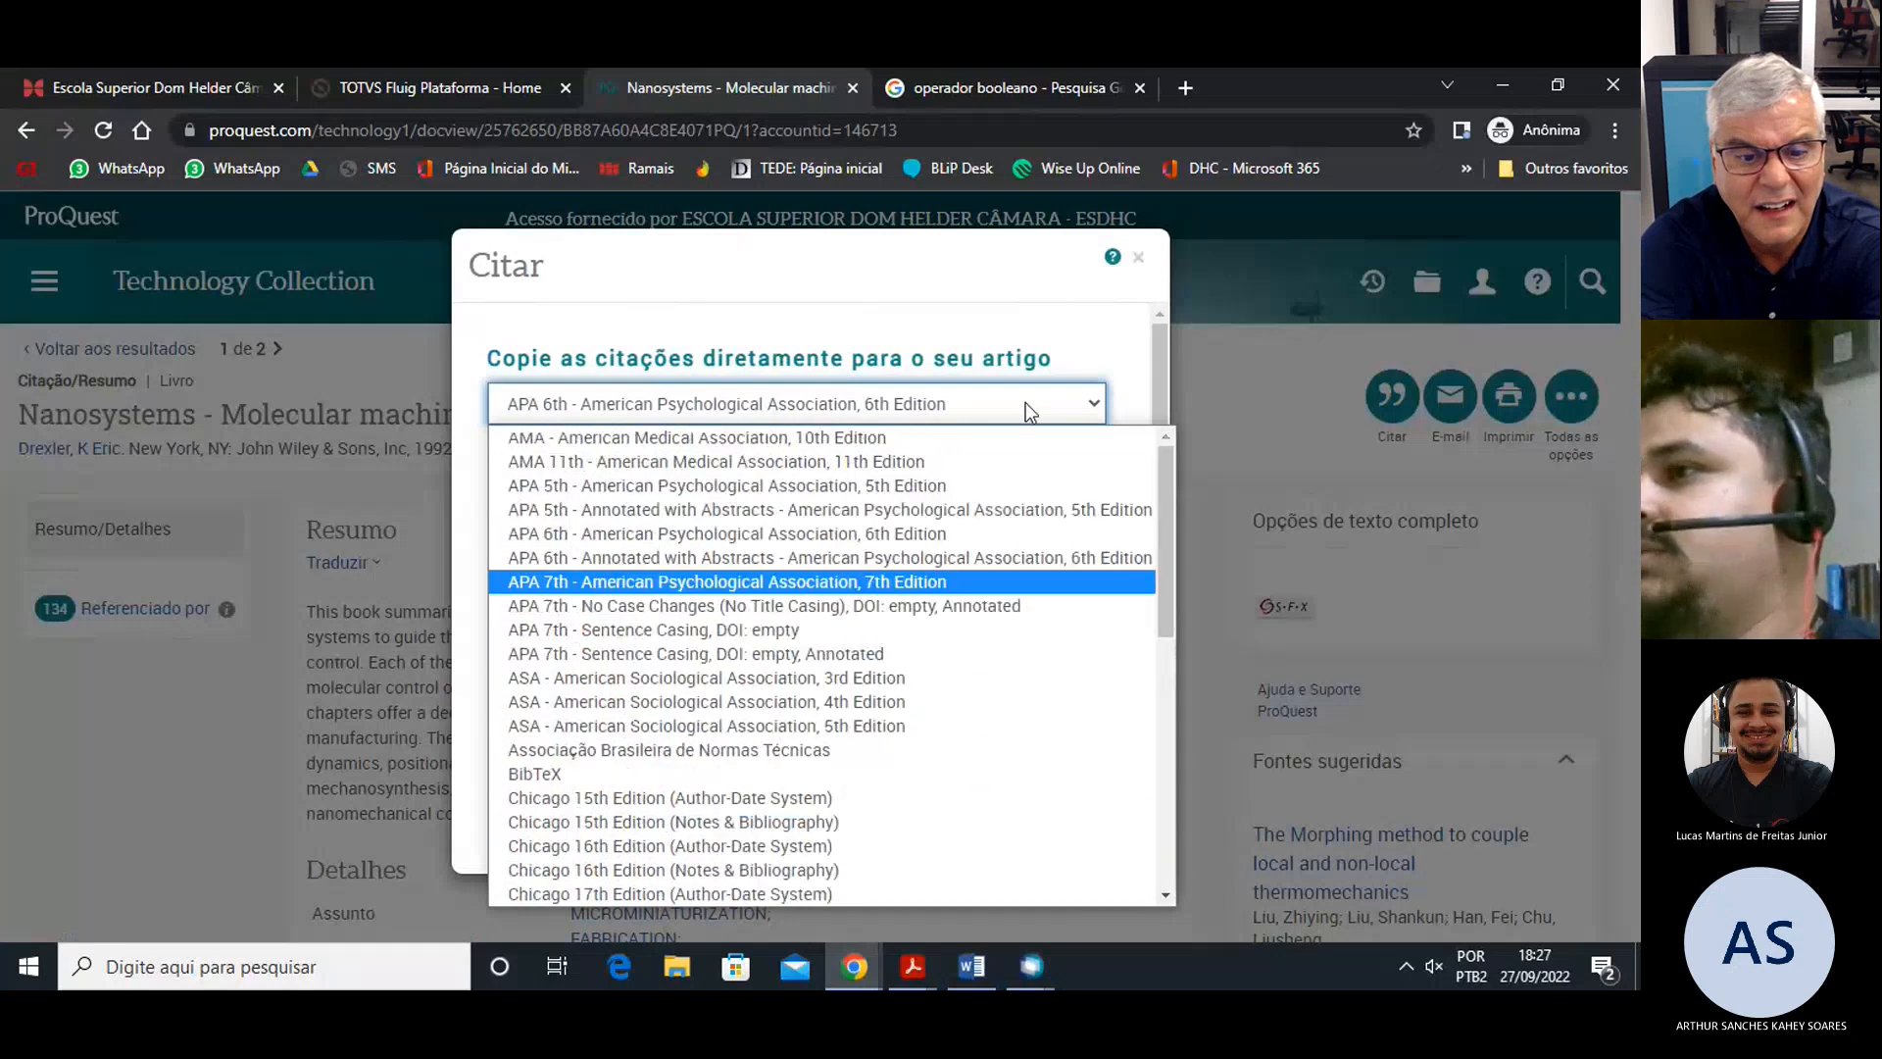
click(1055, 396)
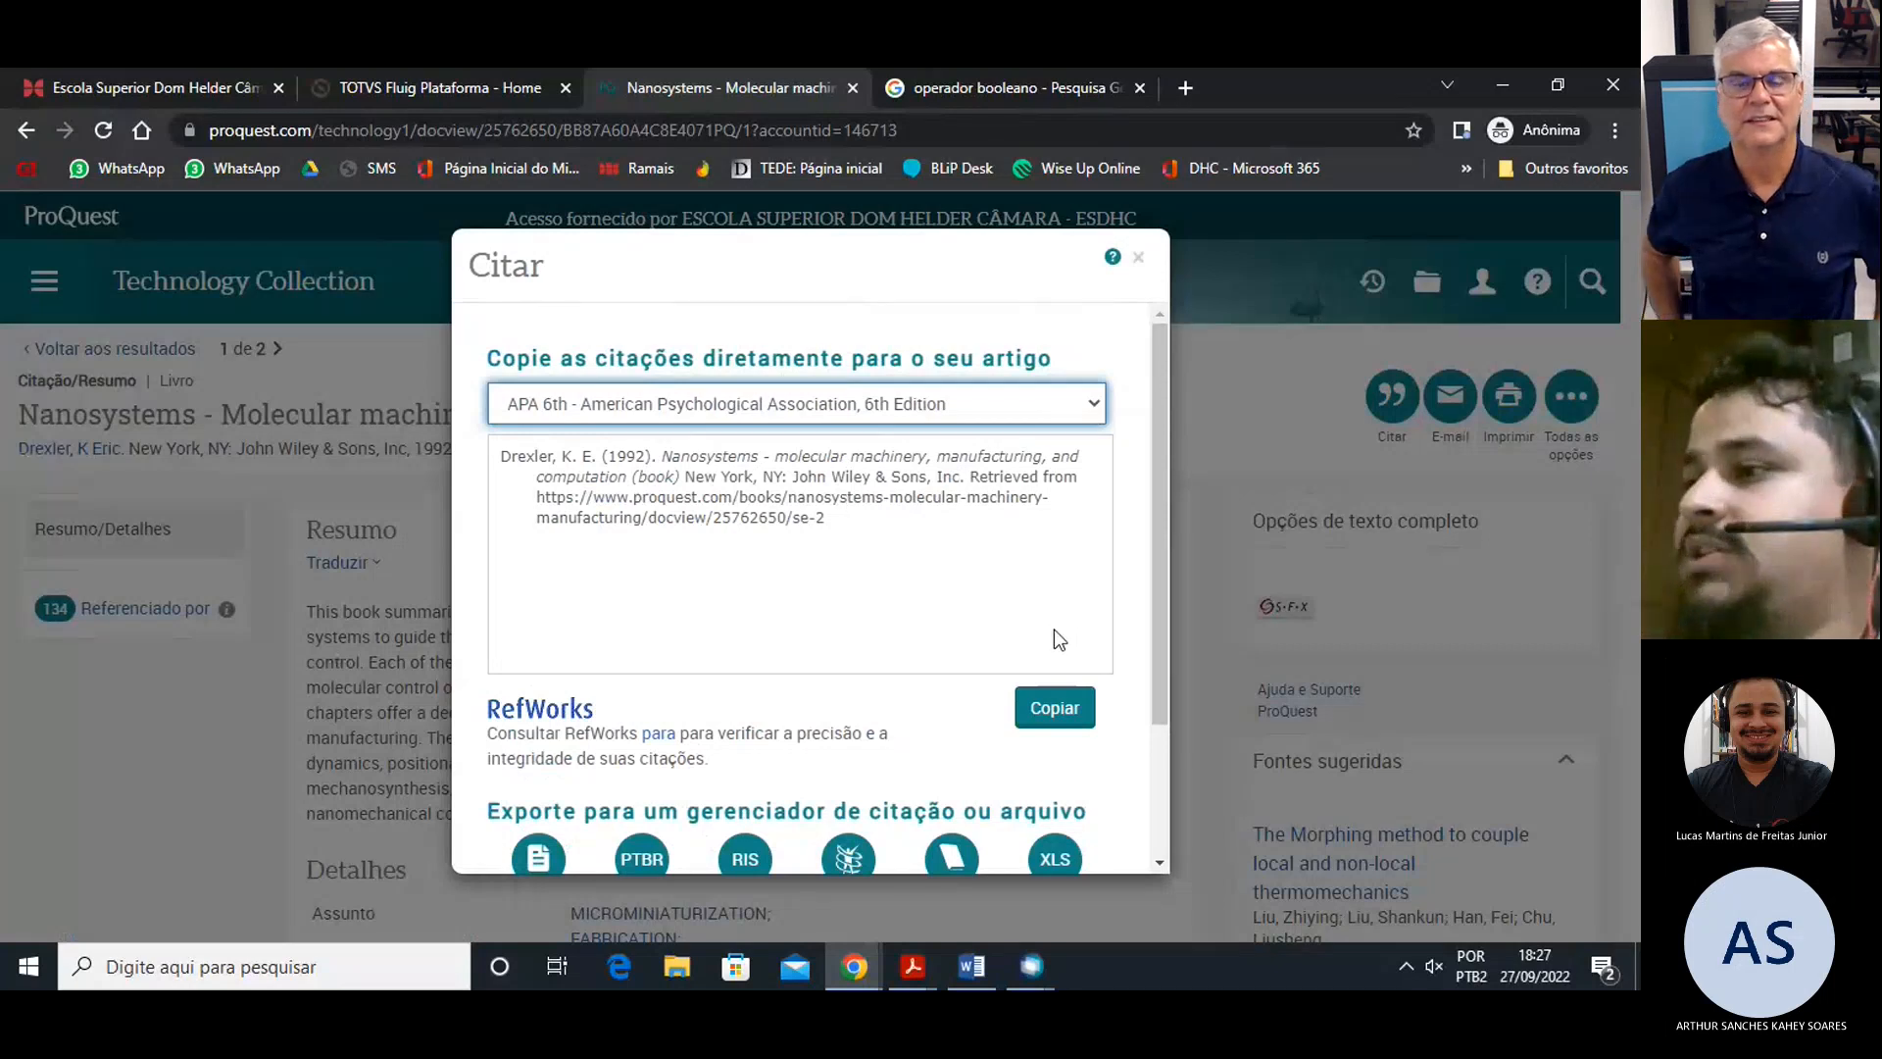
scroll(1055, 630, down, 1)
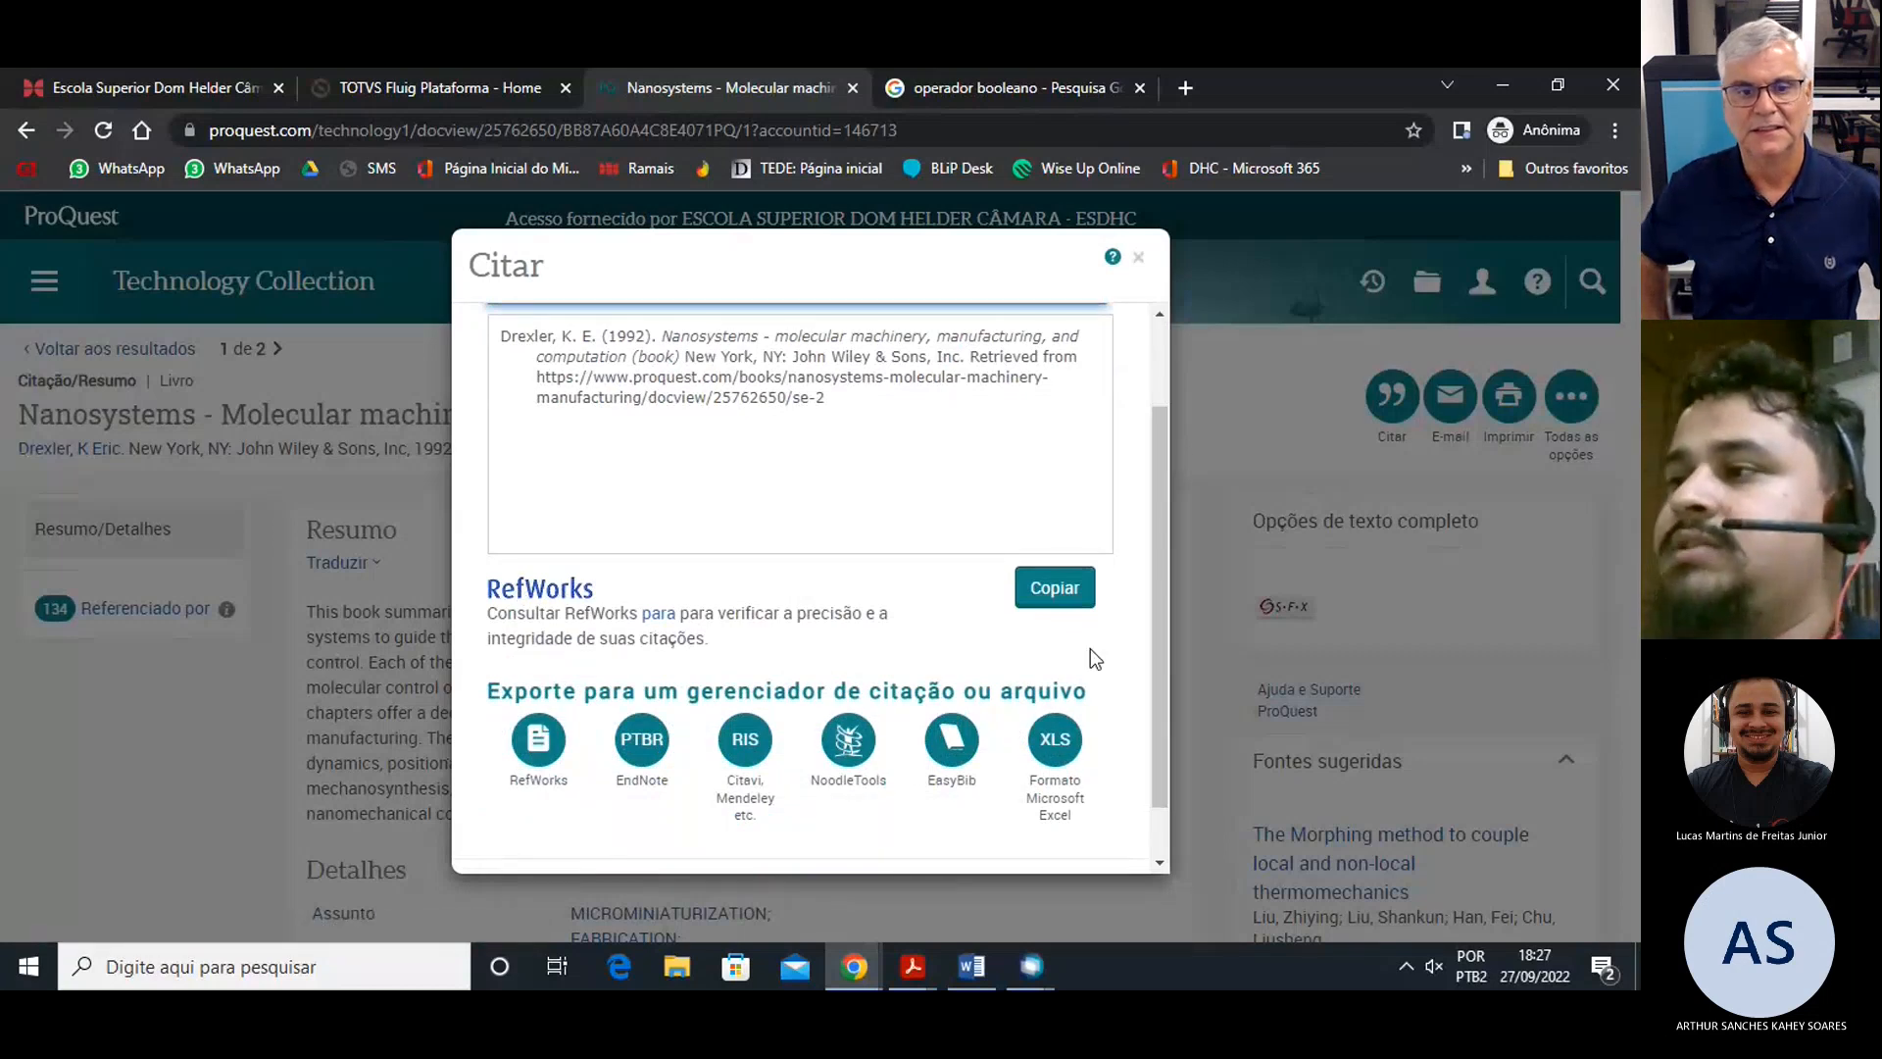
click(1138, 258)
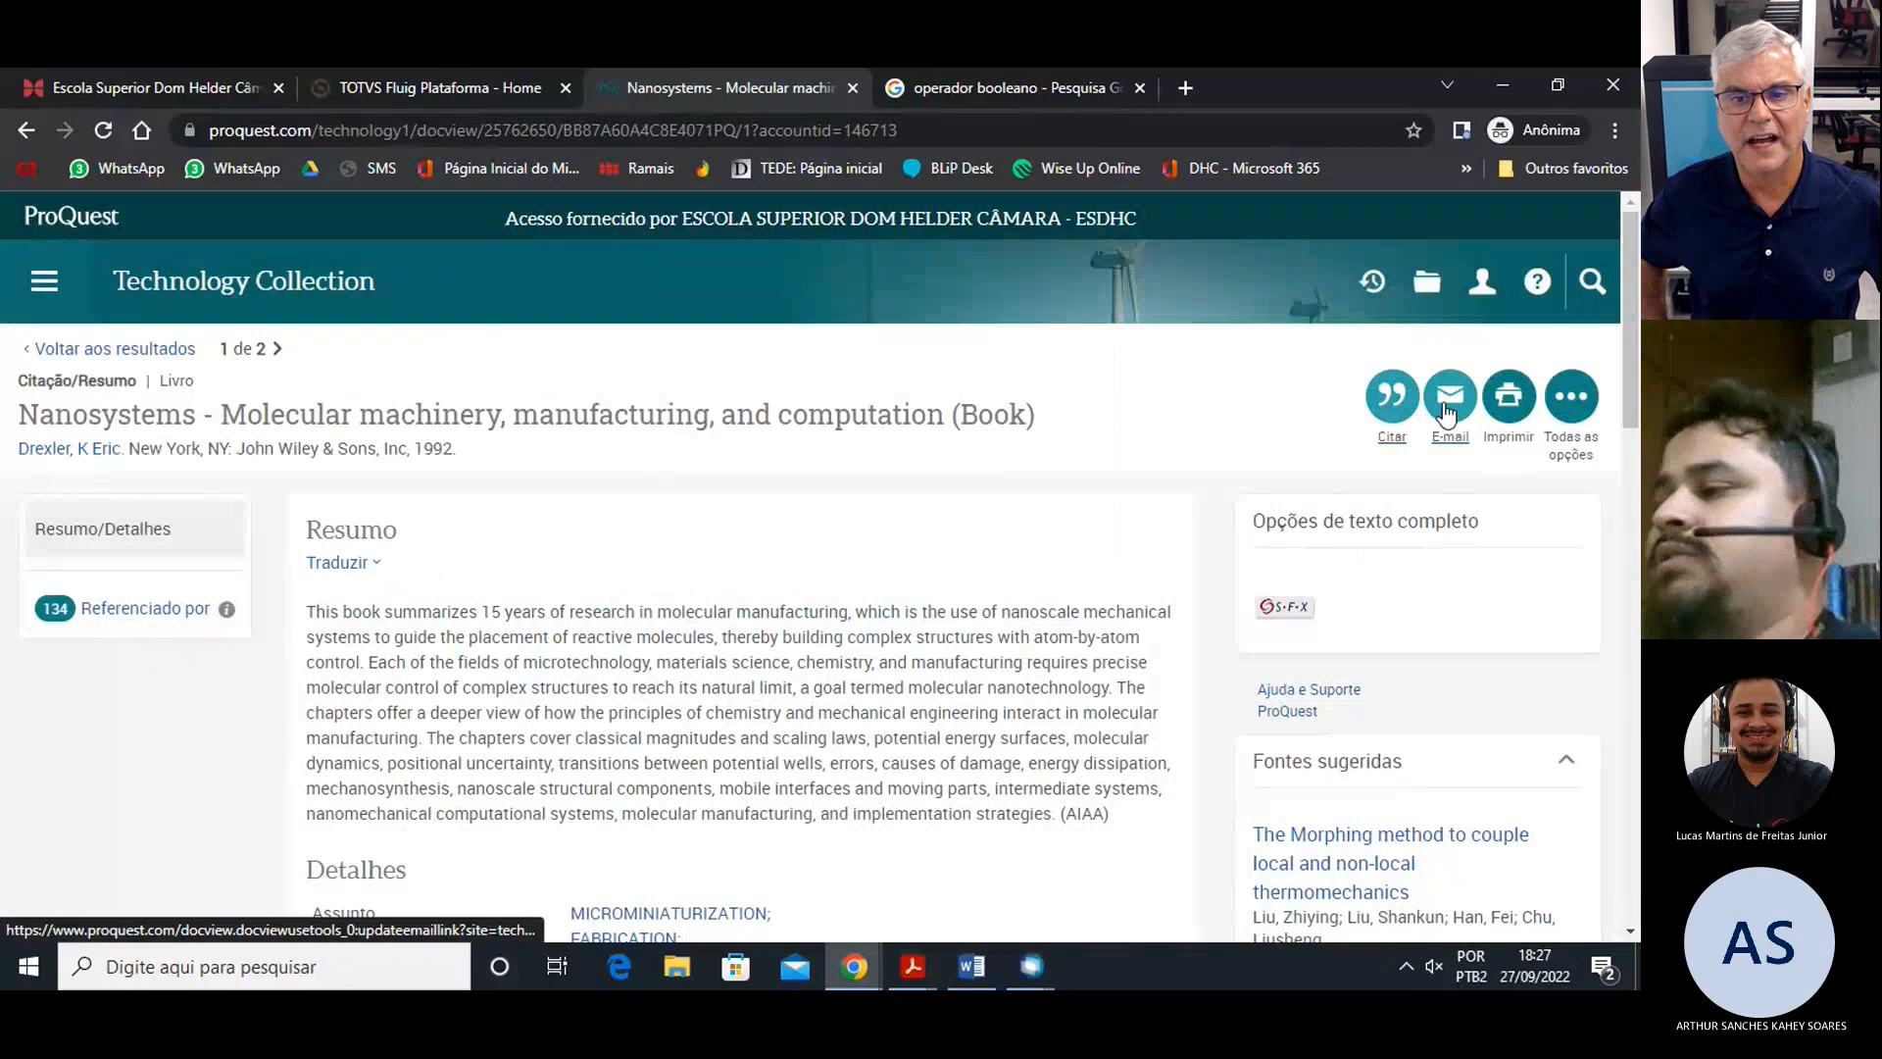
Review all save and export options for the book, including cloud storage, citation export and file formats, and close the dialog.
click(1585, 409)
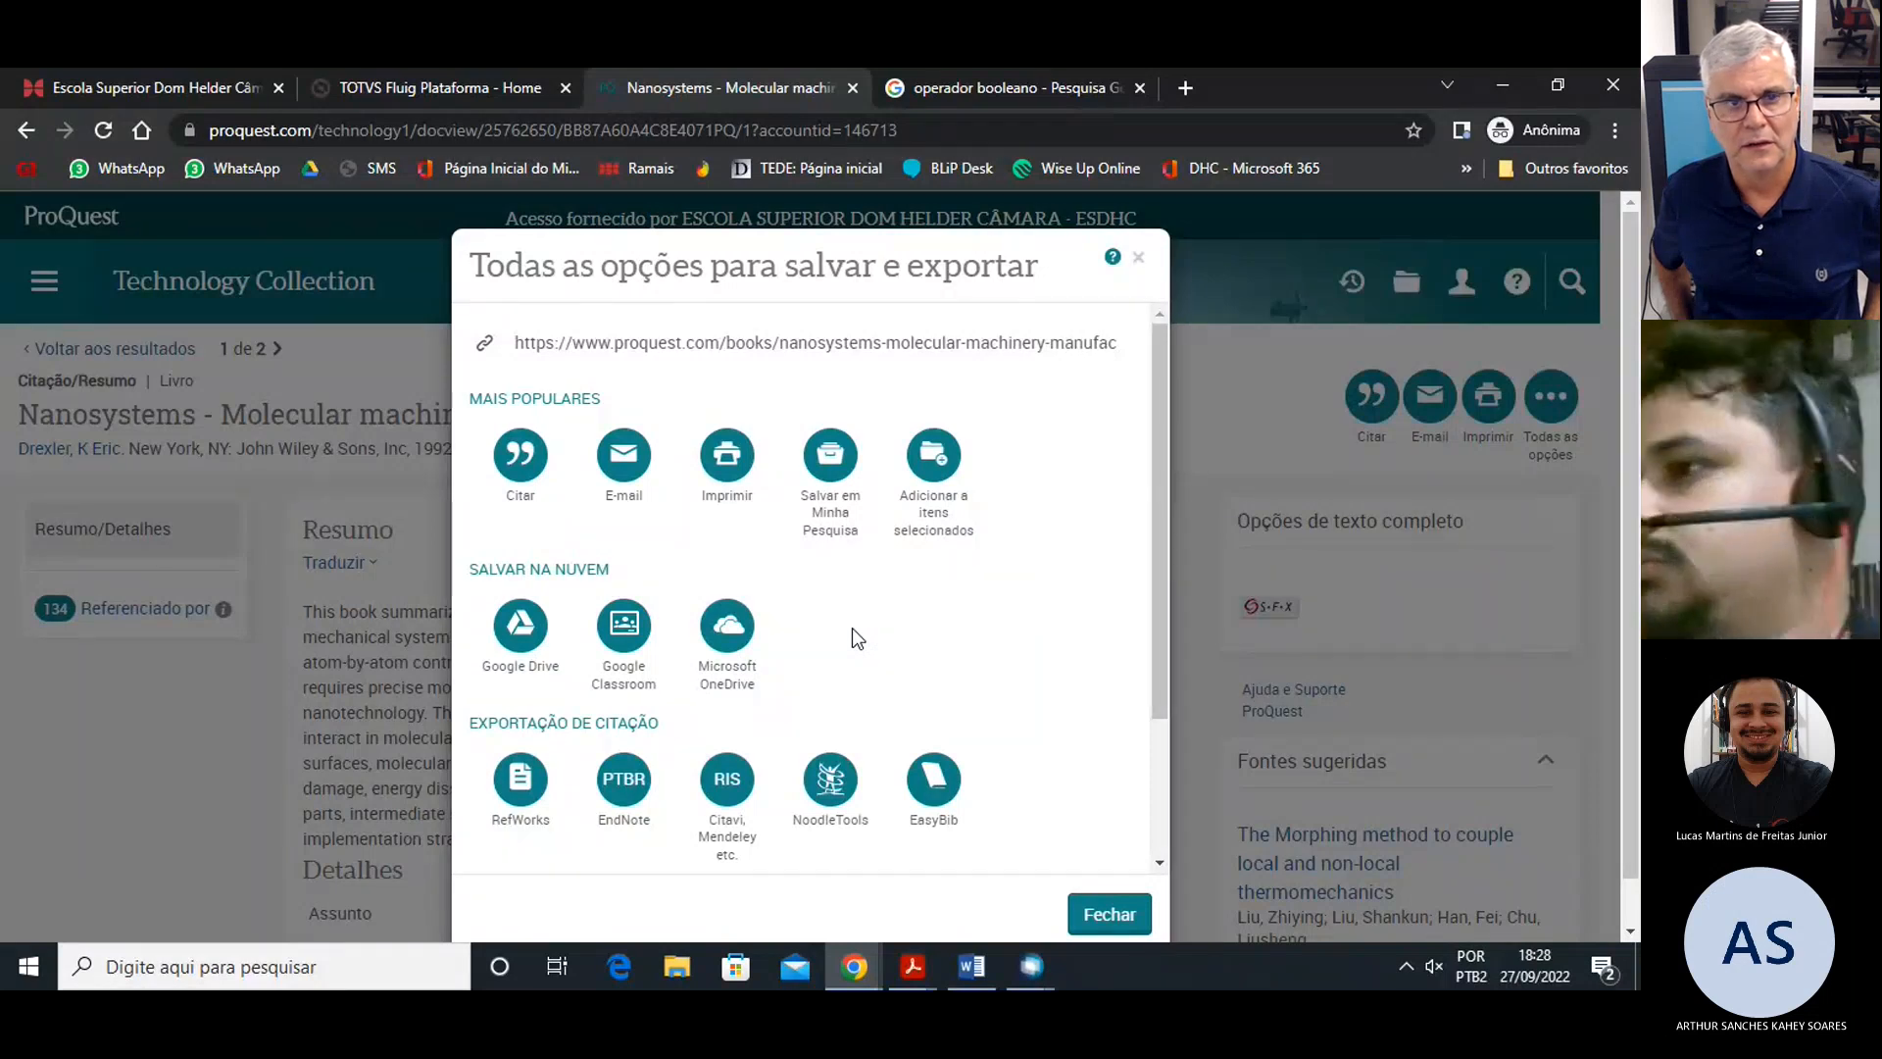
scroll(798, 643, down, 2)
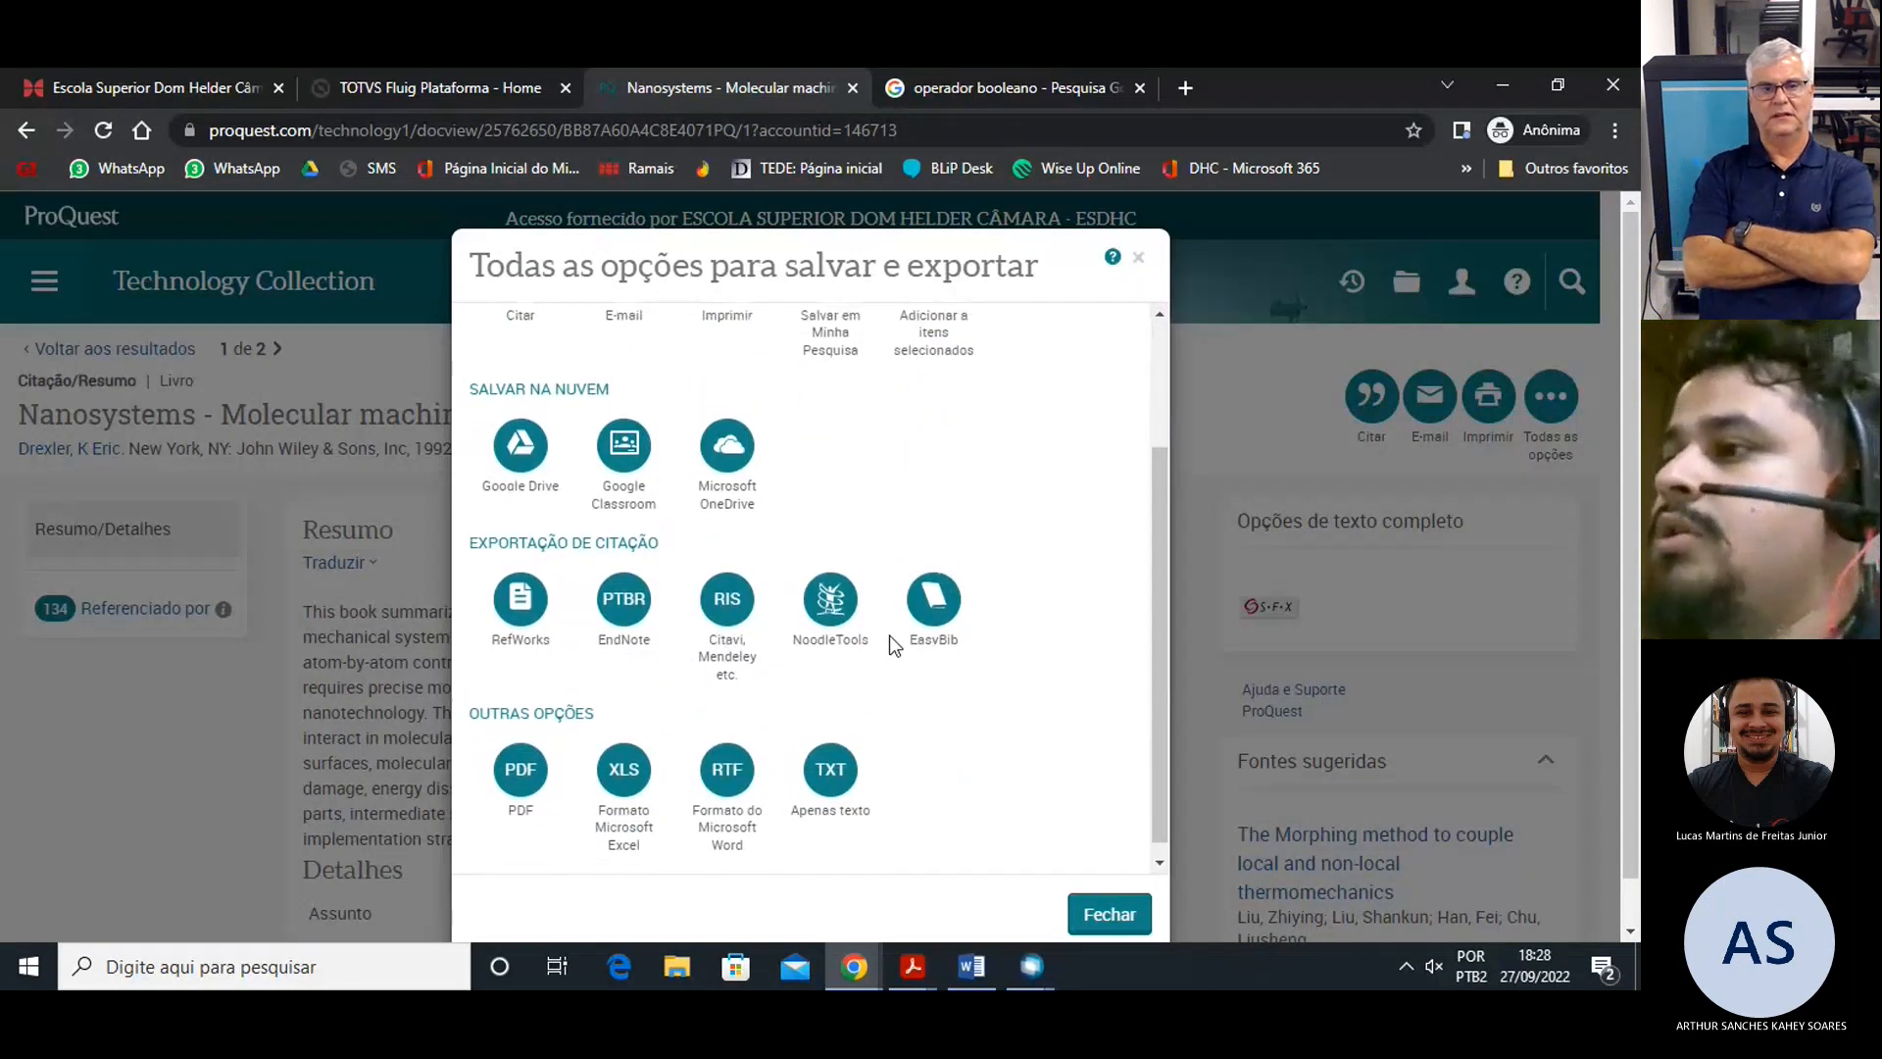
scroll(890, 637, up, 2)
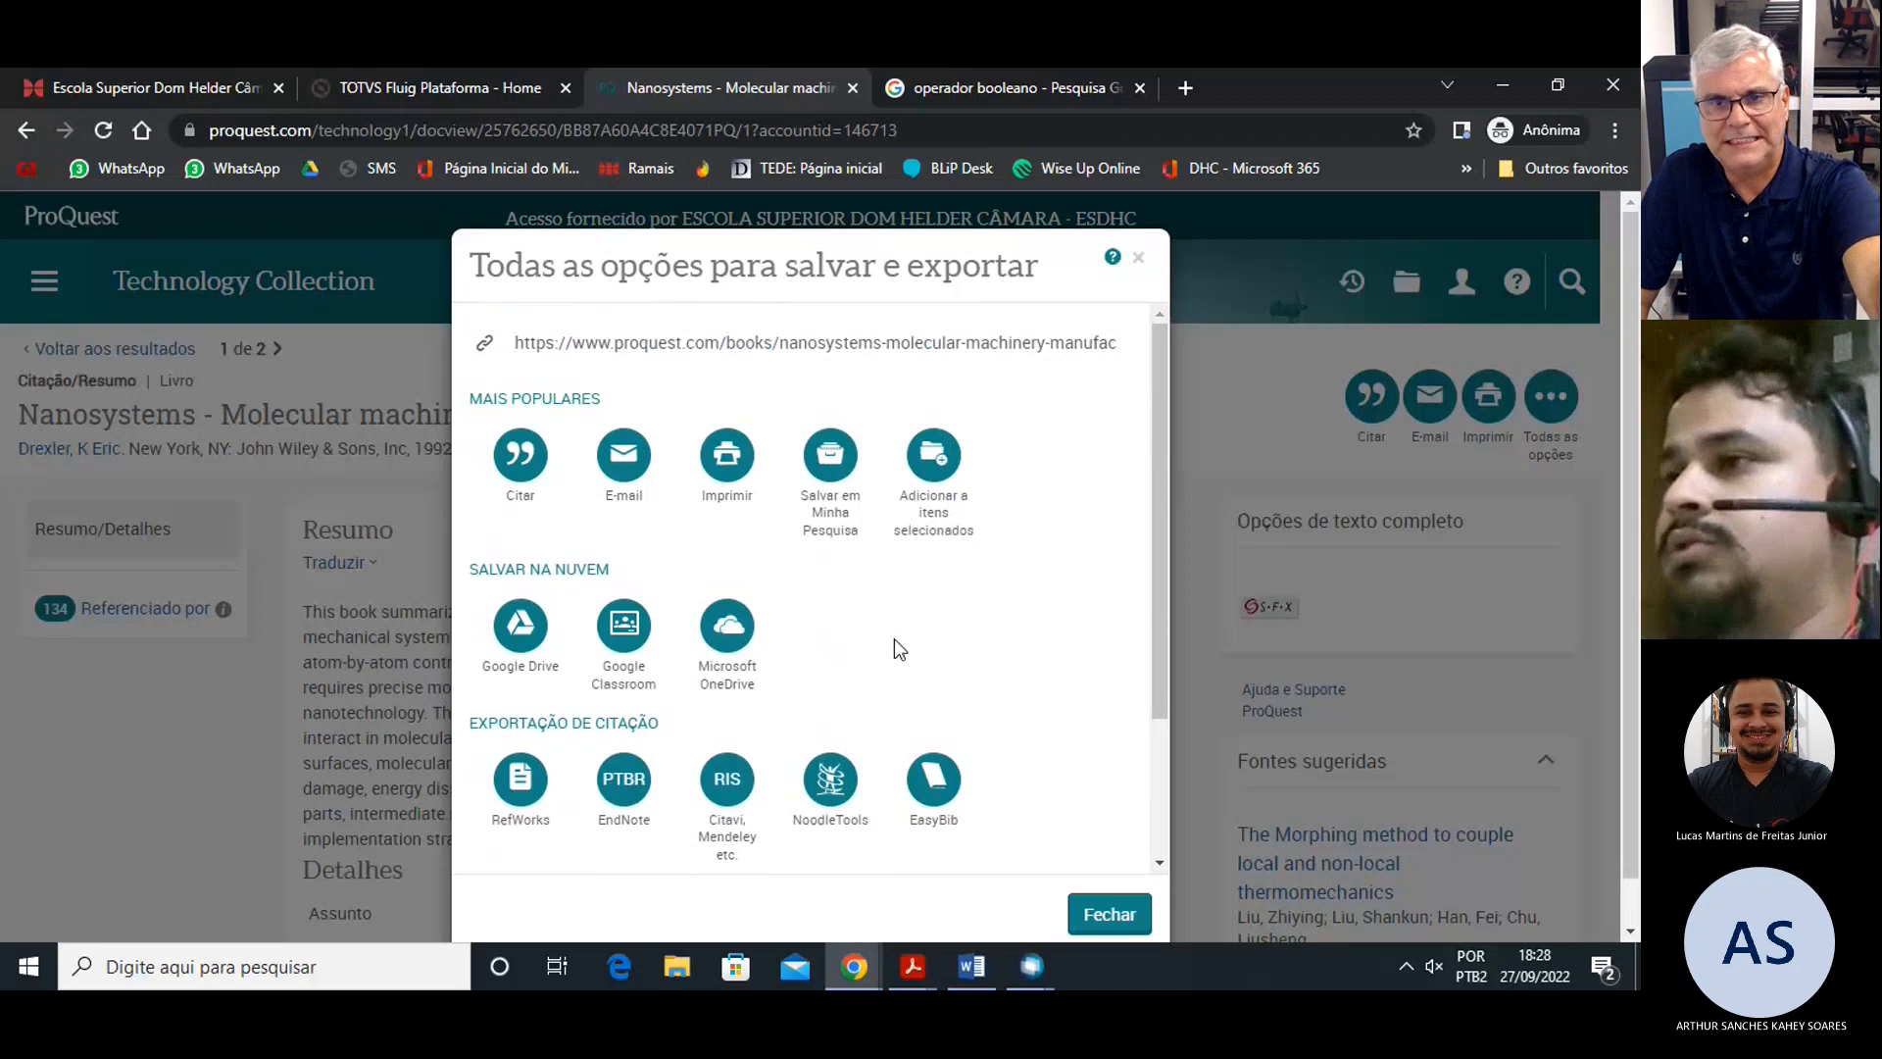
scroll(896, 637, down, 2)
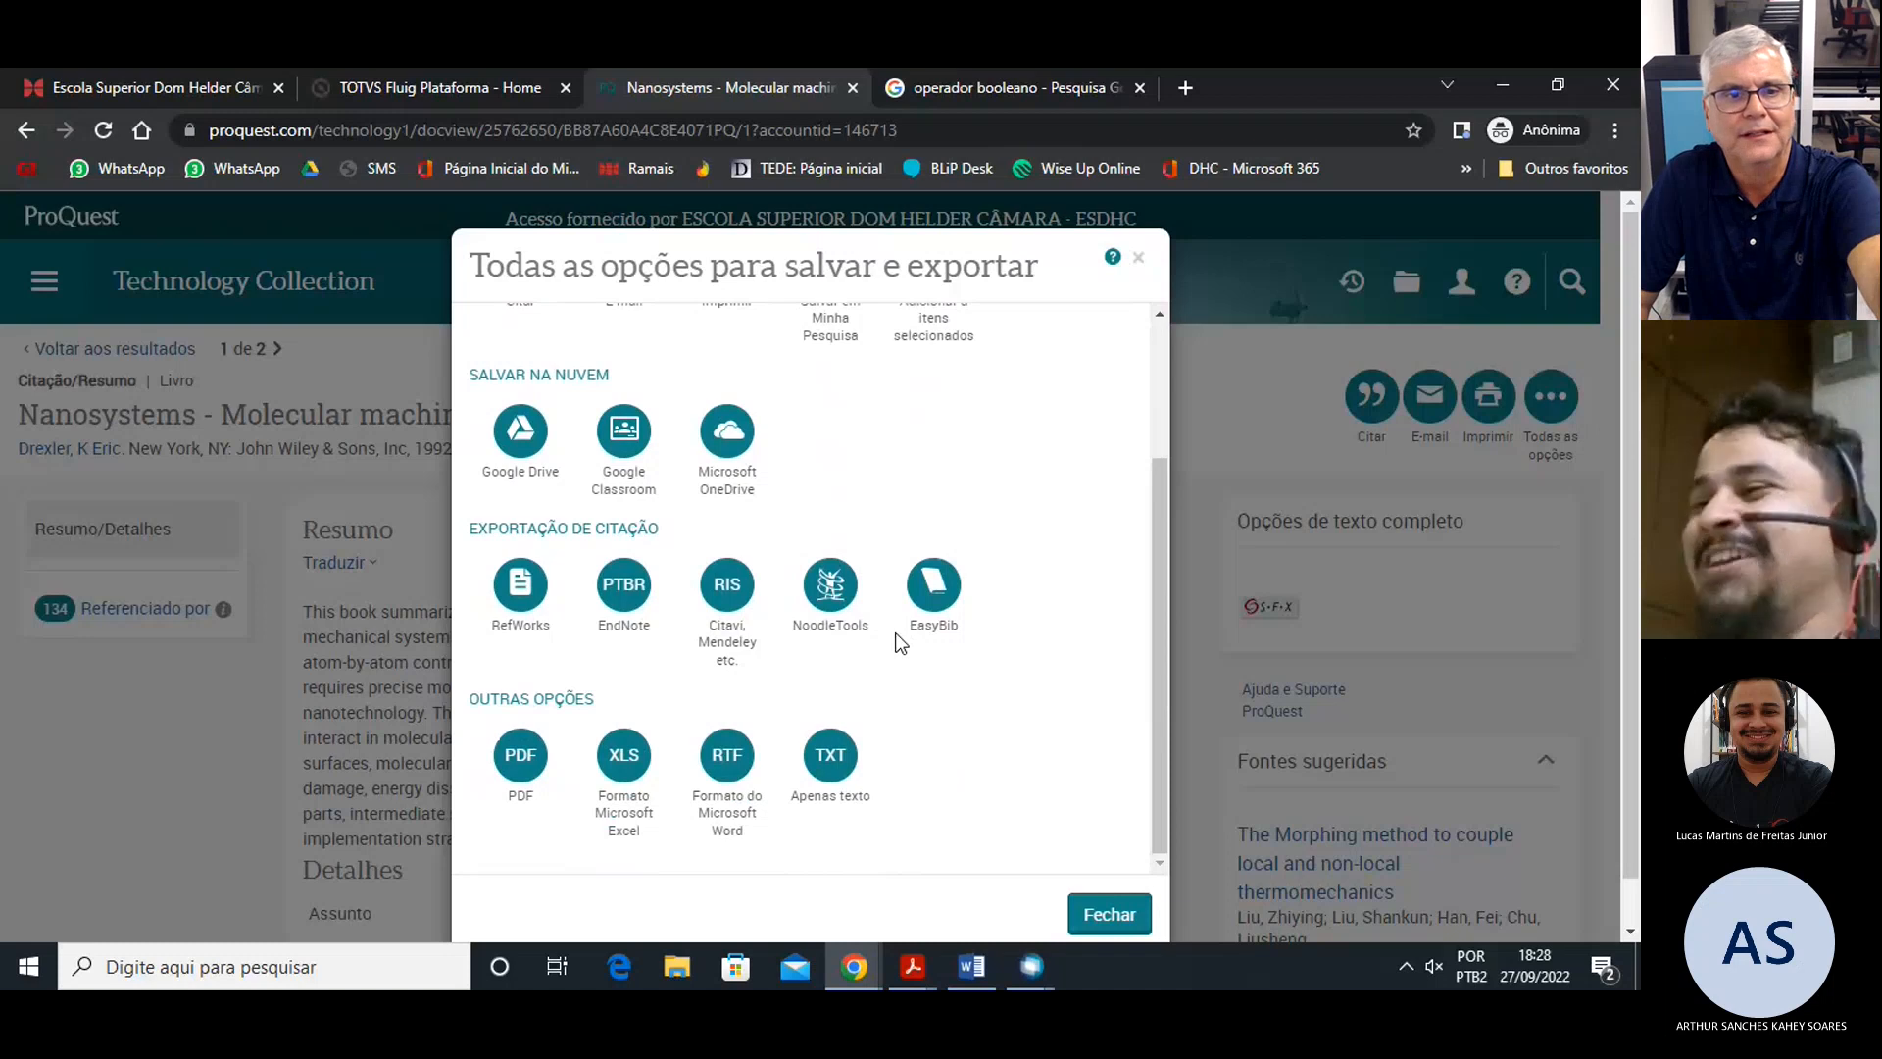
scroll(896, 632, up, 2)
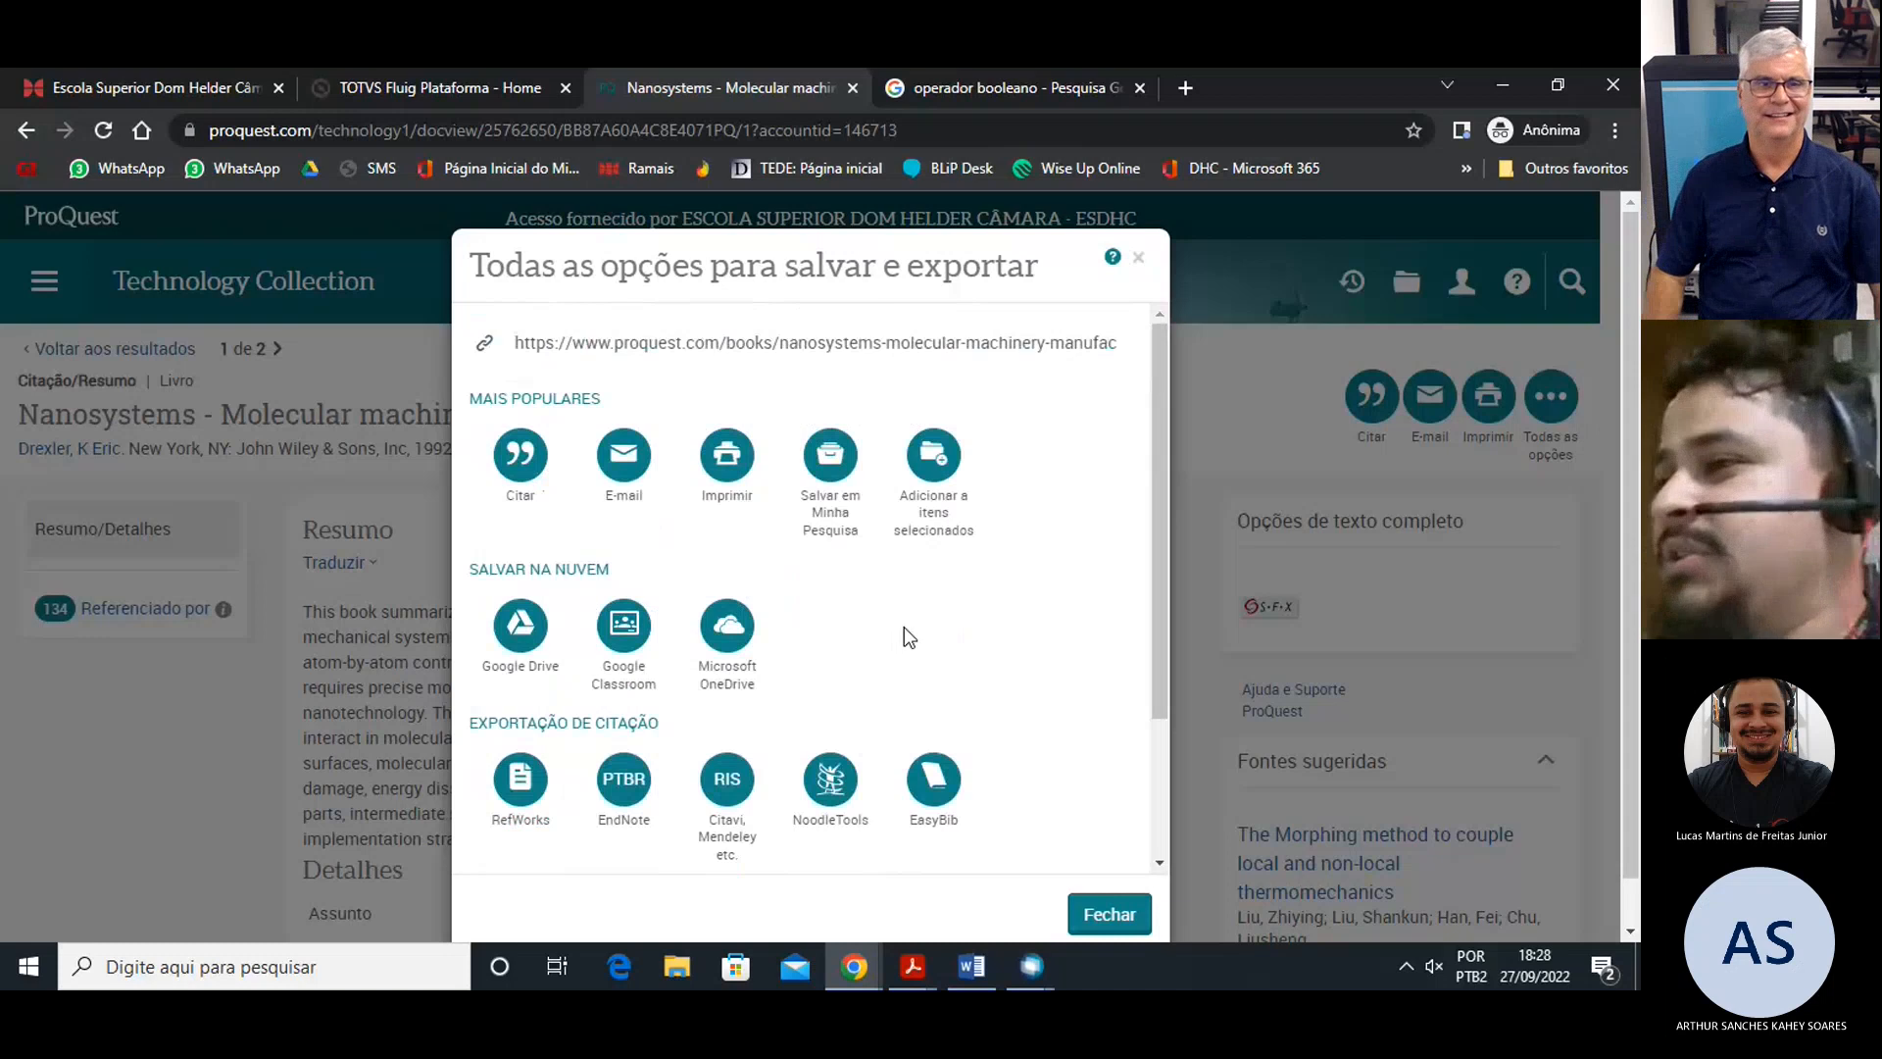
scroll(872, 637, down, 1)
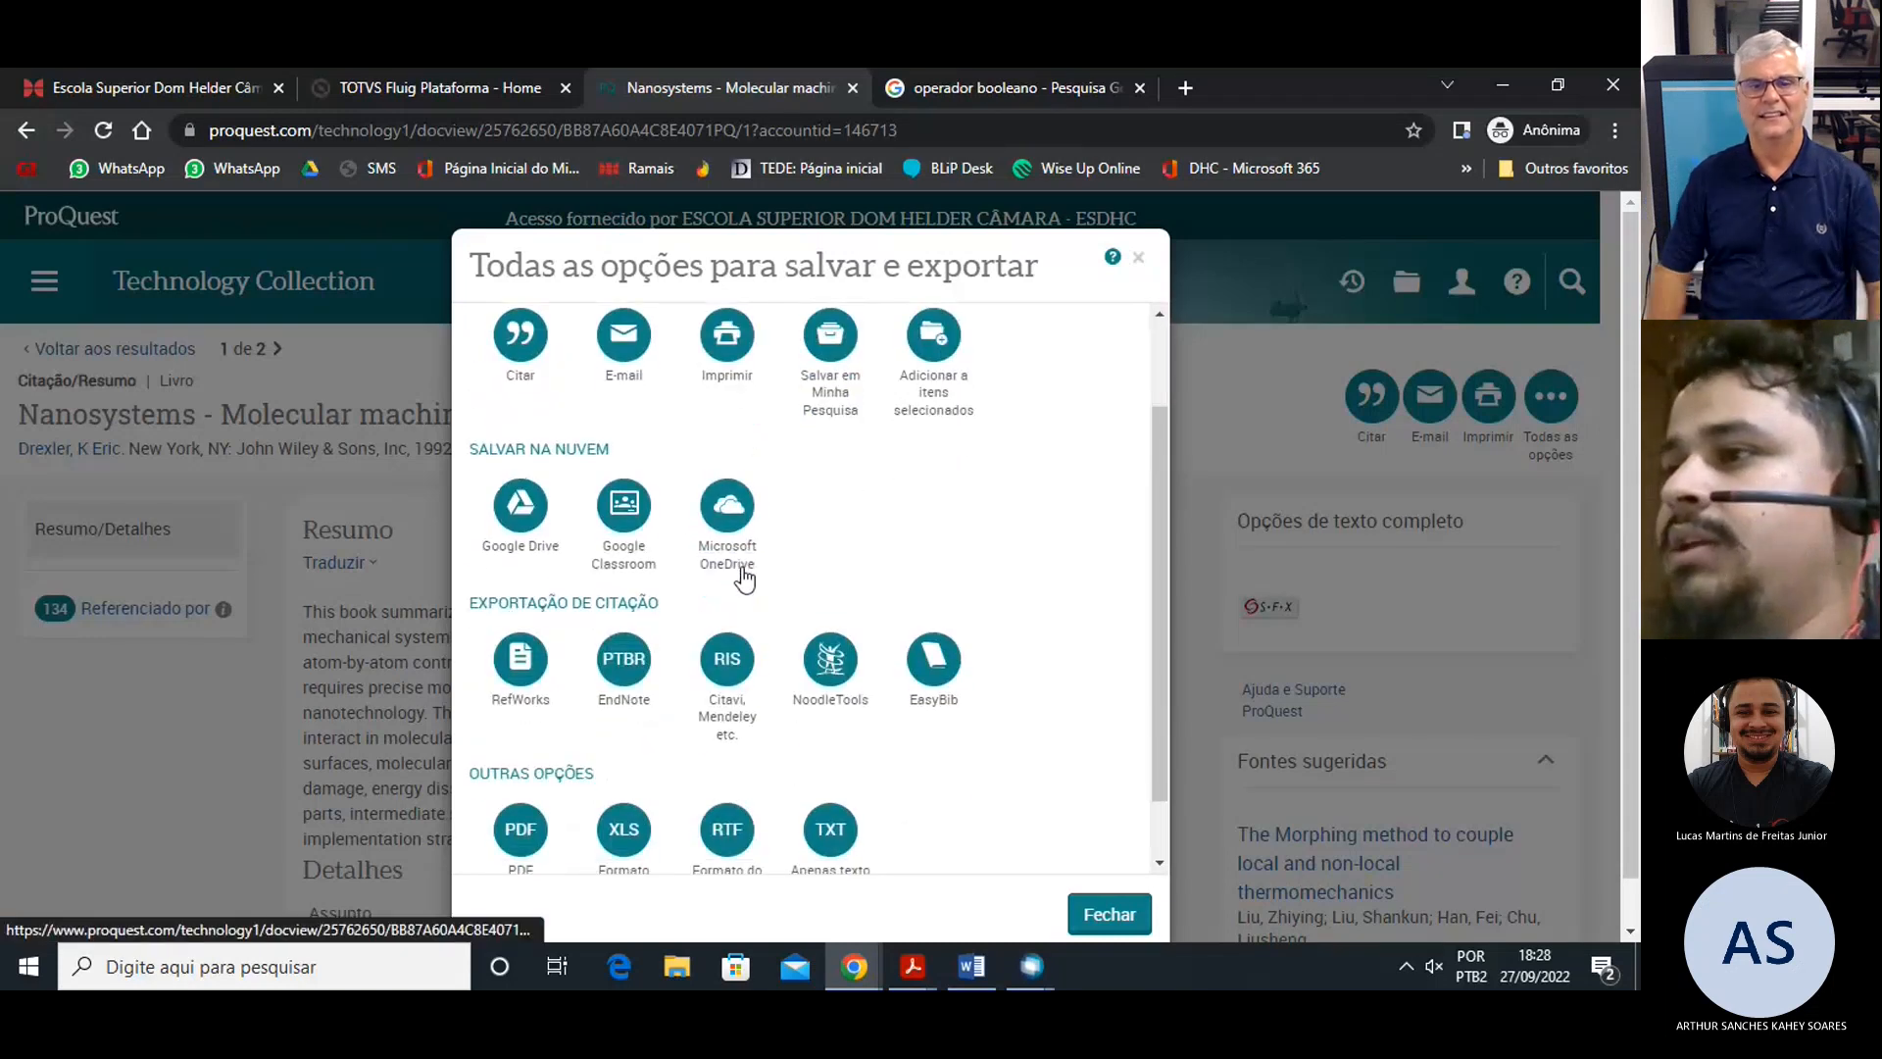
scroll(552, 628, up, 1)
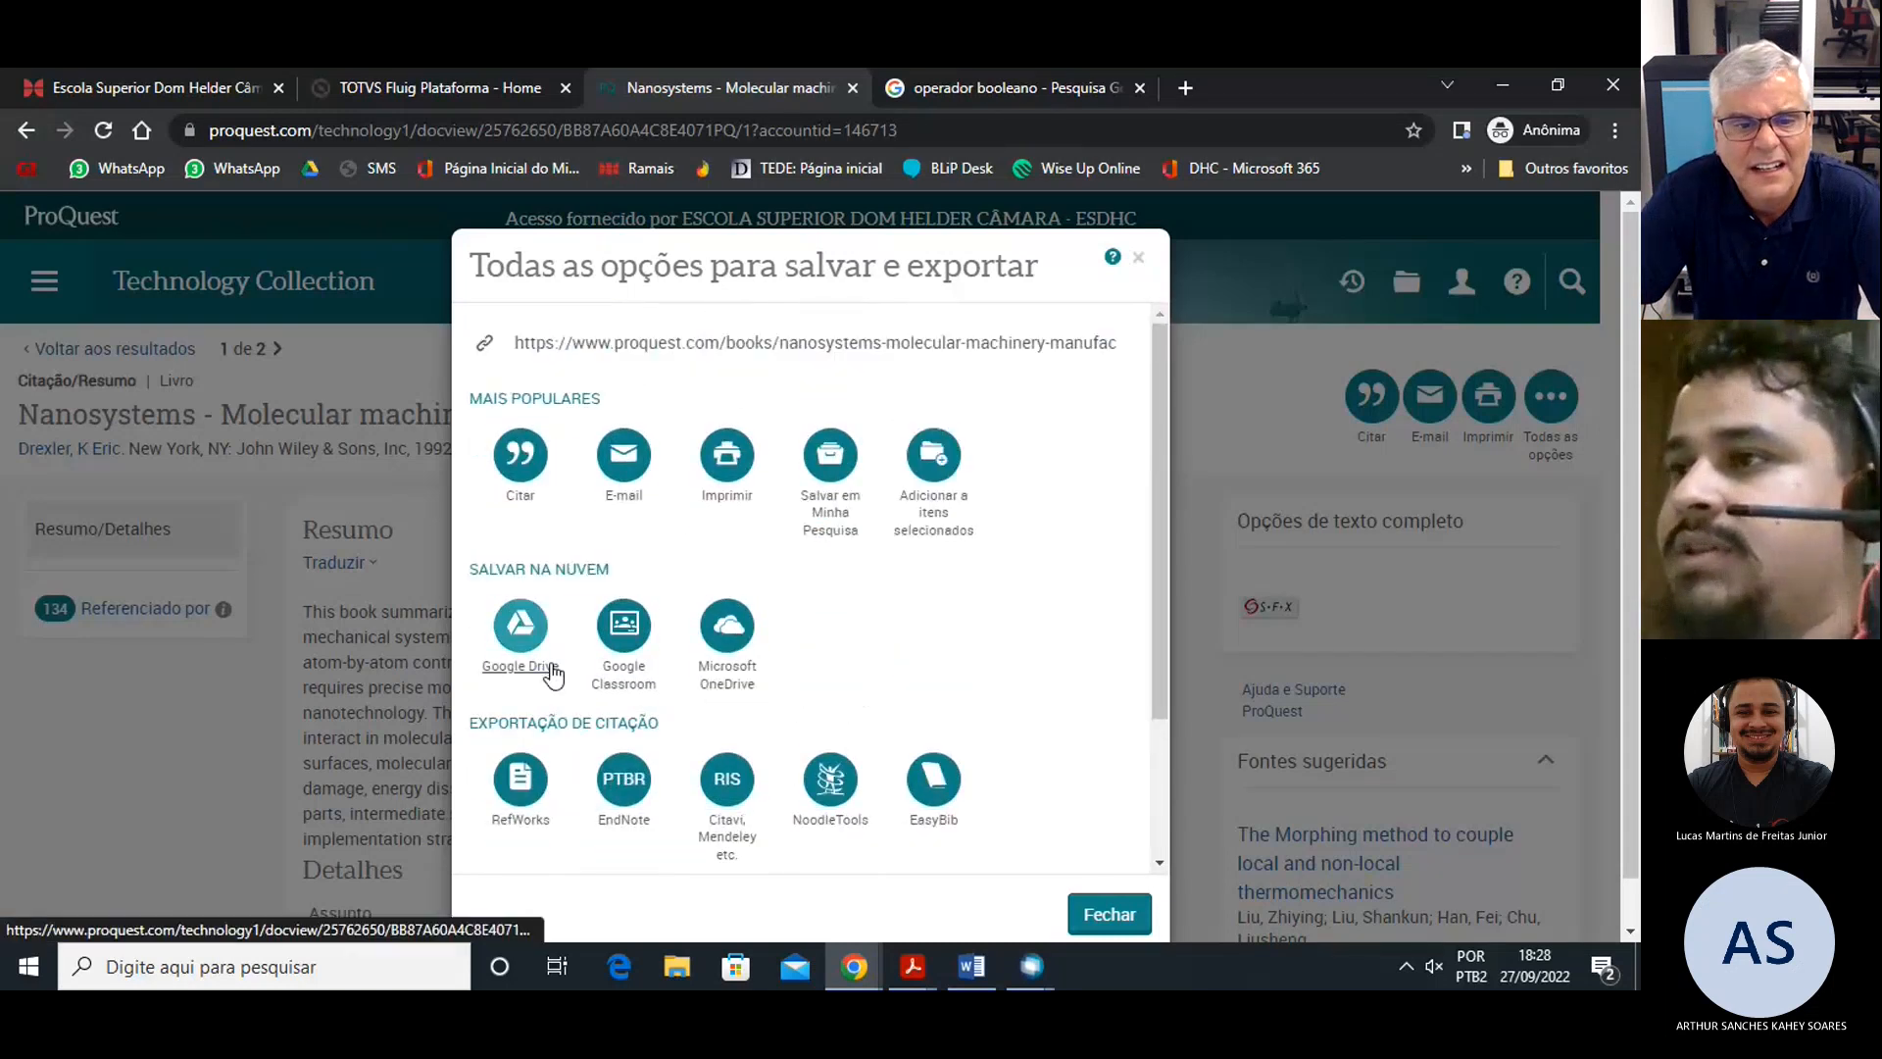
scroll(686, 704, down, 2)
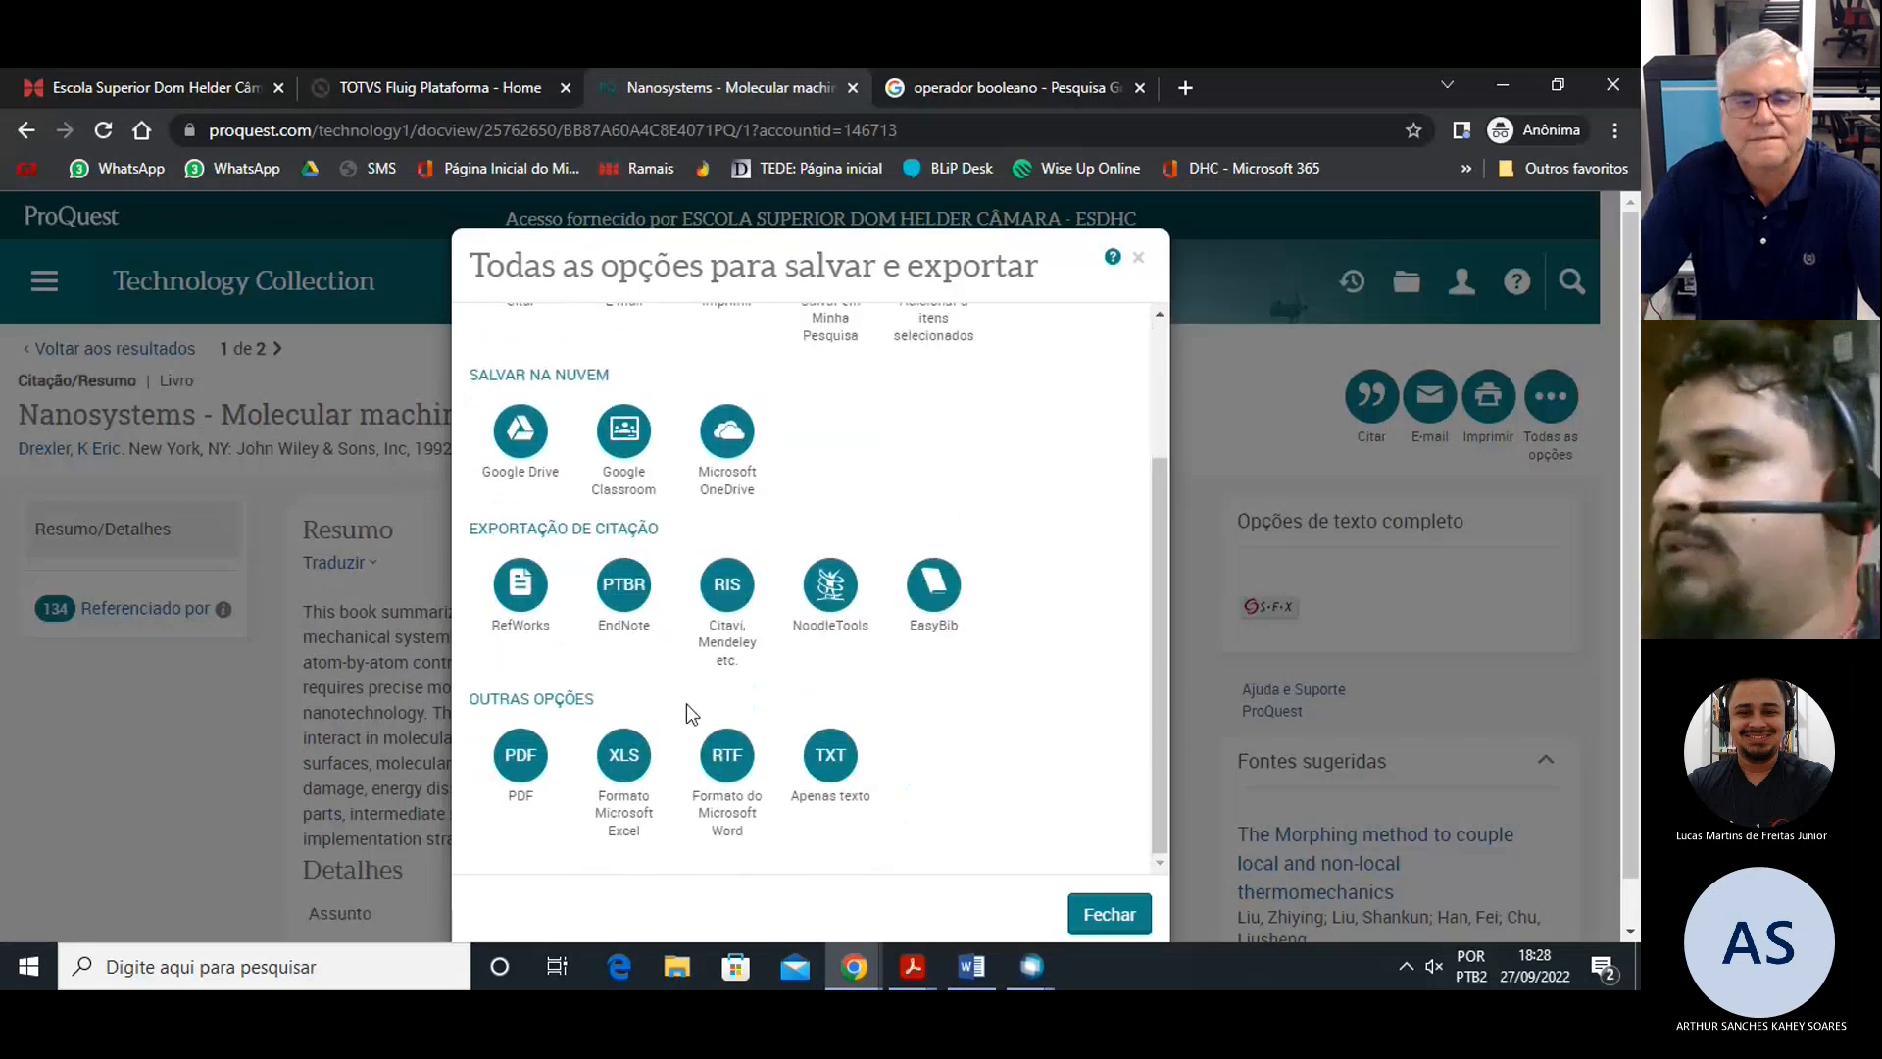
scroll(1026, 474, up, 2)
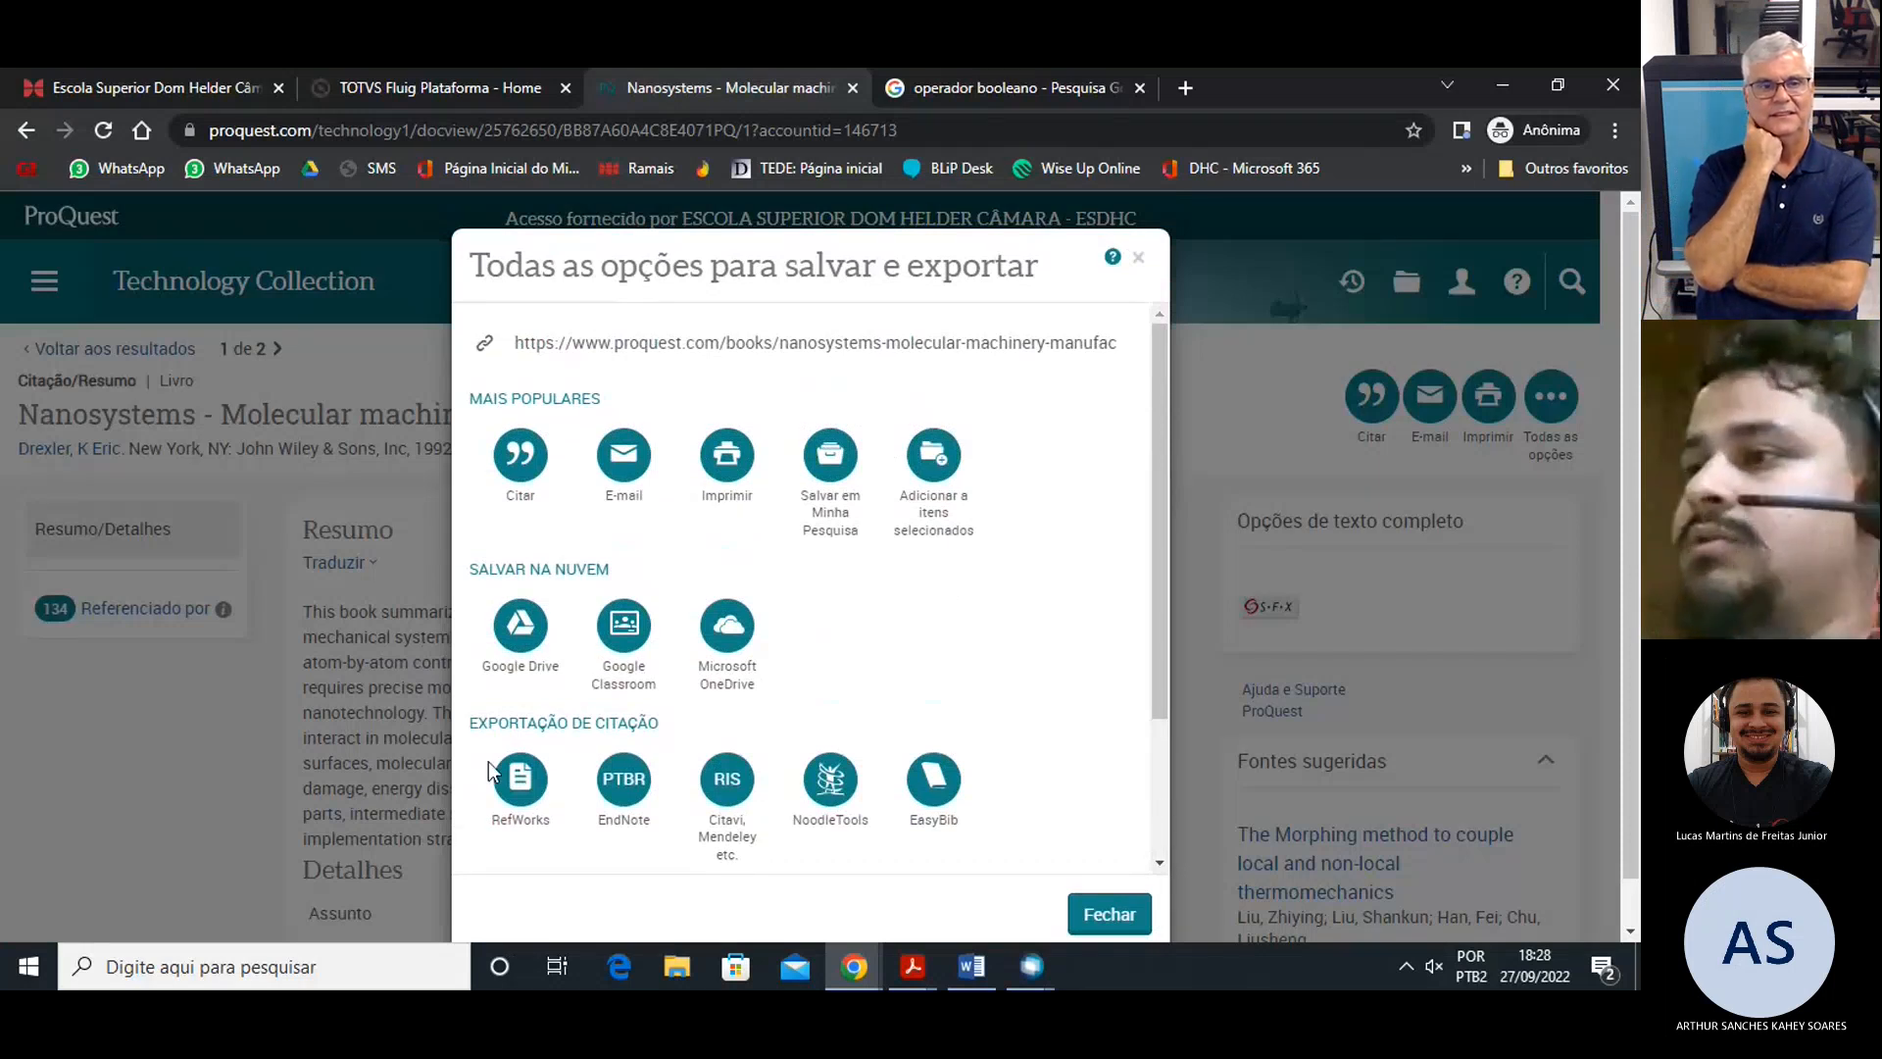
scroll(692, 721, down, 2)
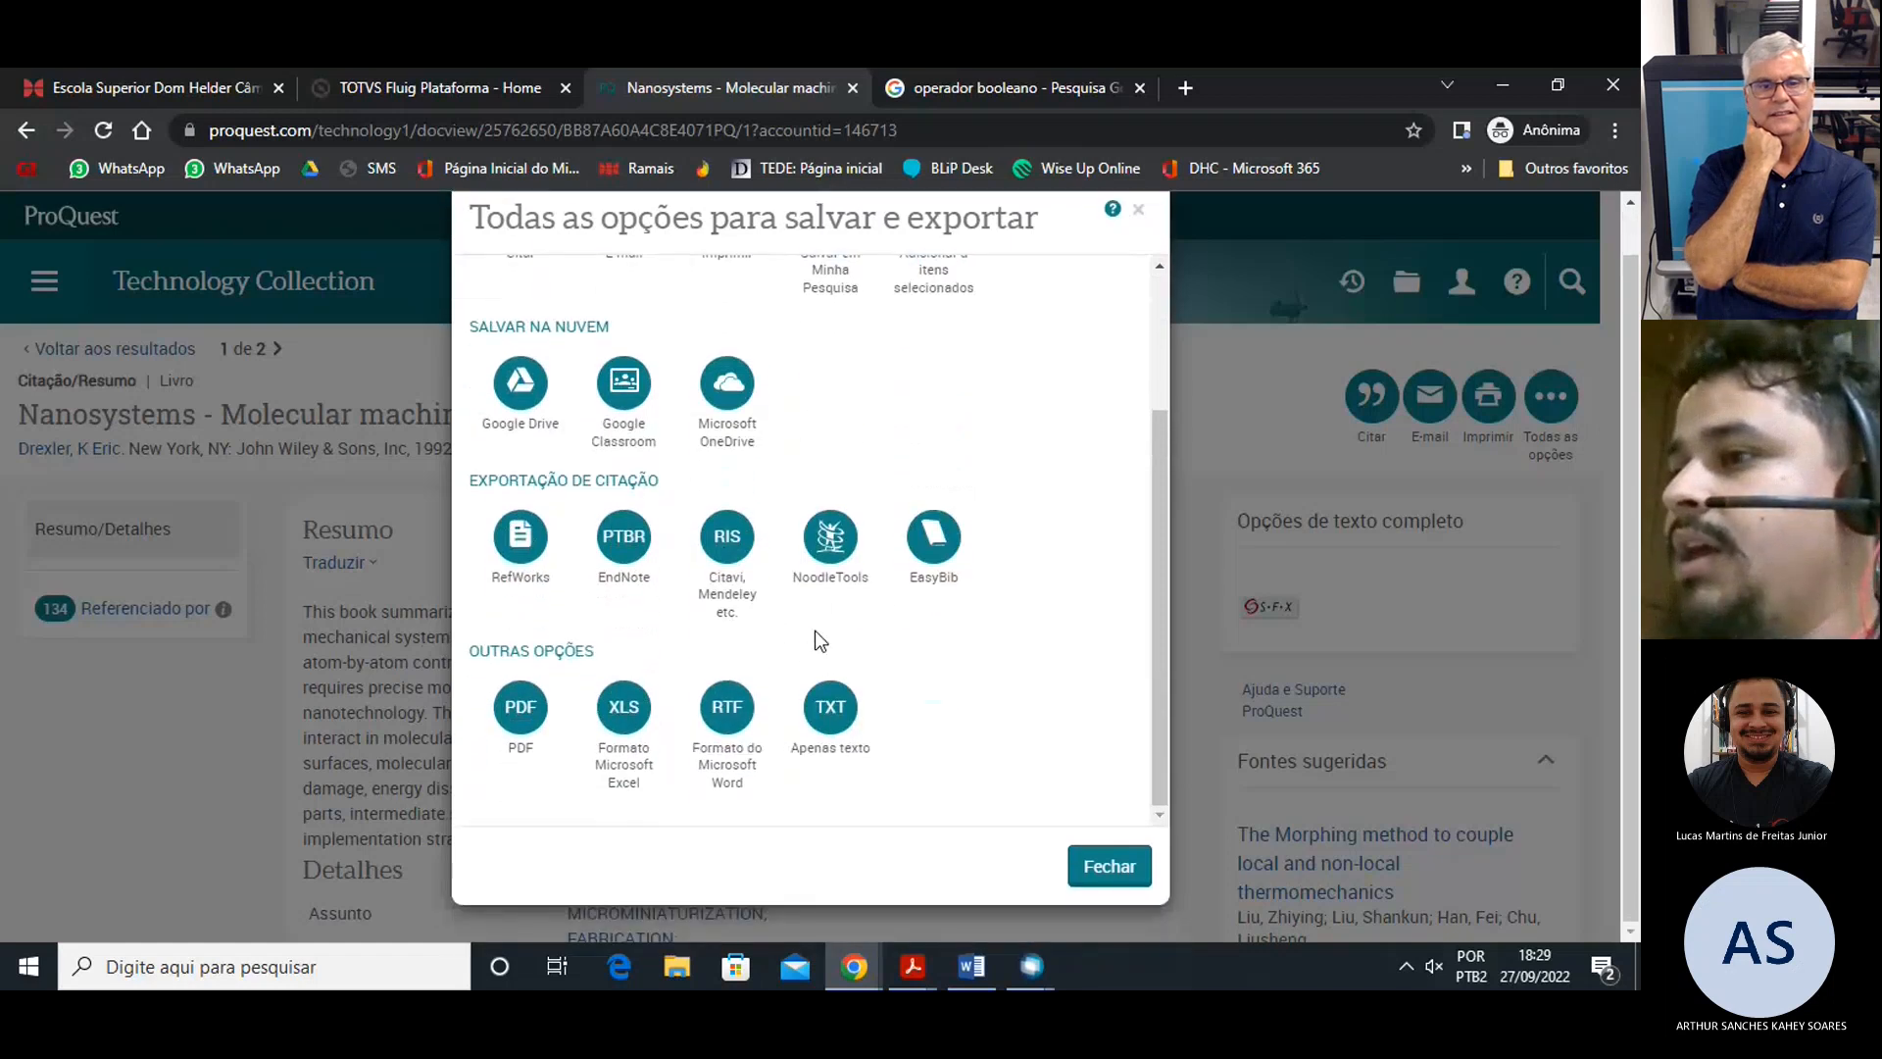
scroll(815, 631, up, 2)
scroll(515, 706, down, 2)
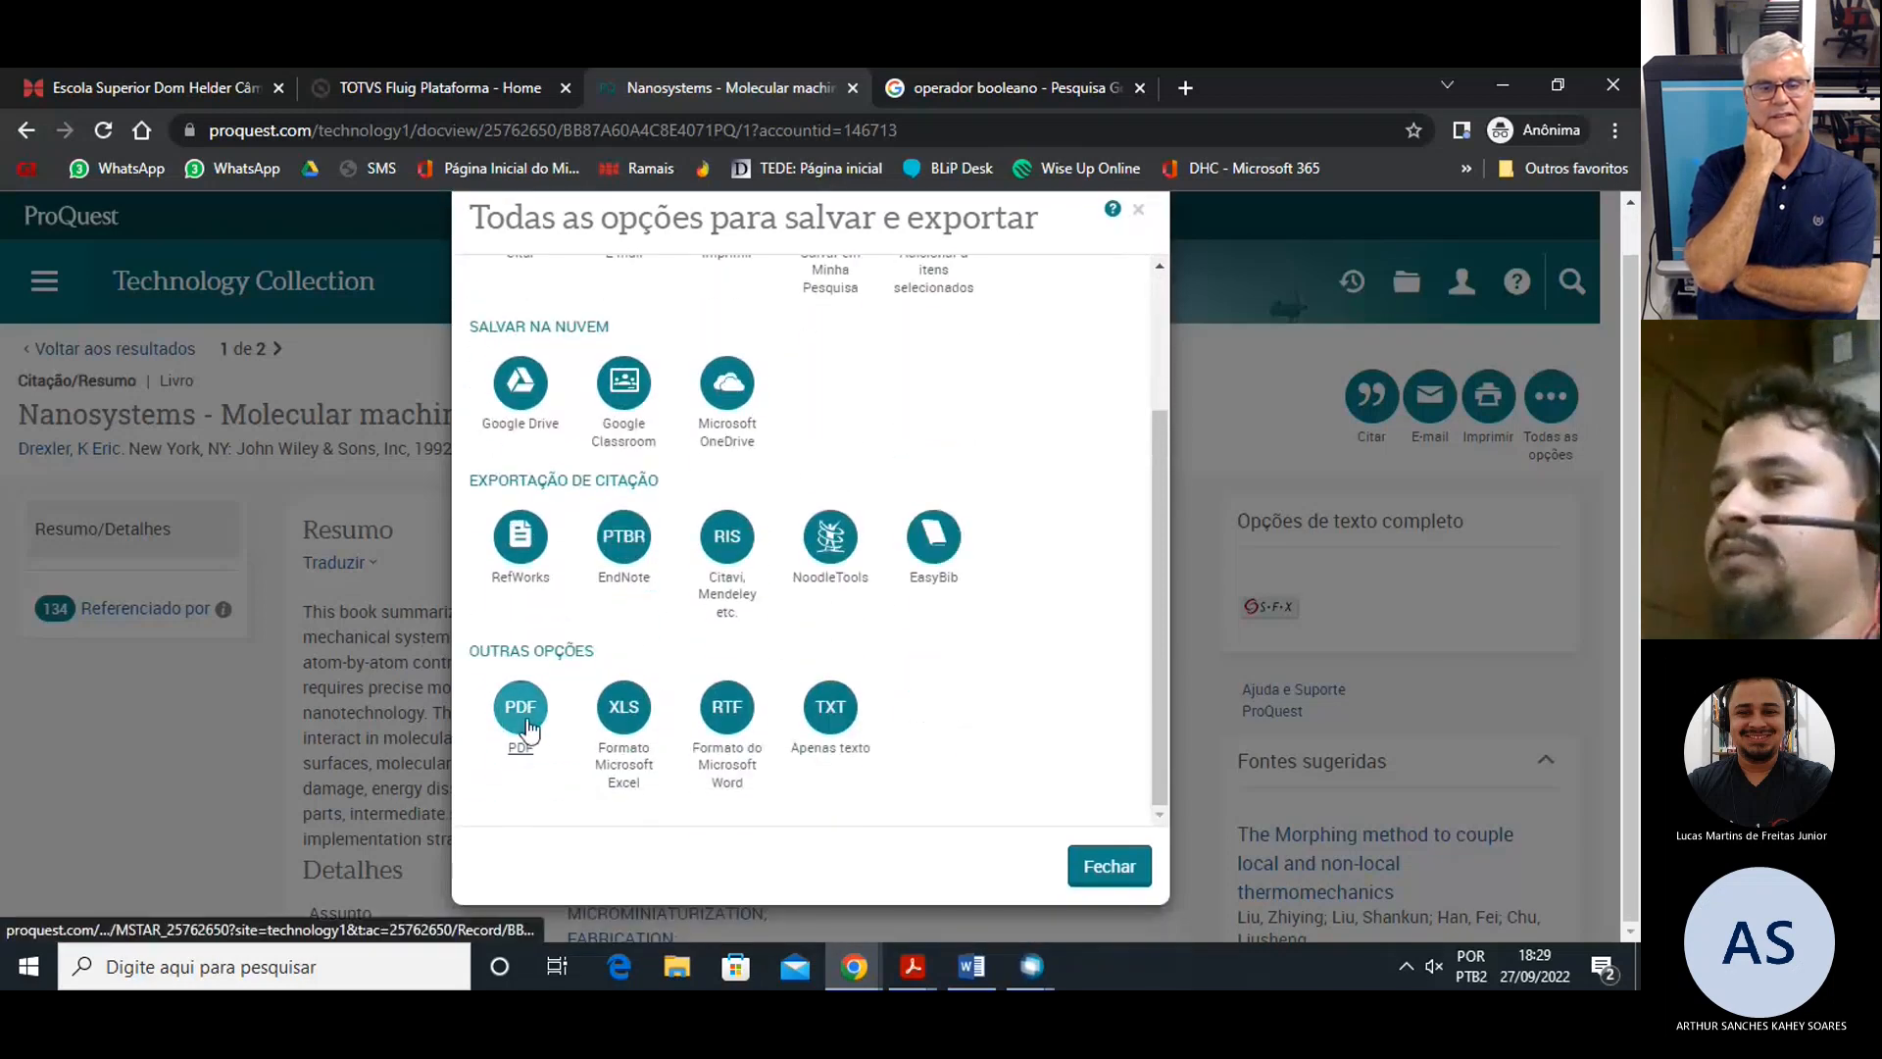
click(1142, 213)
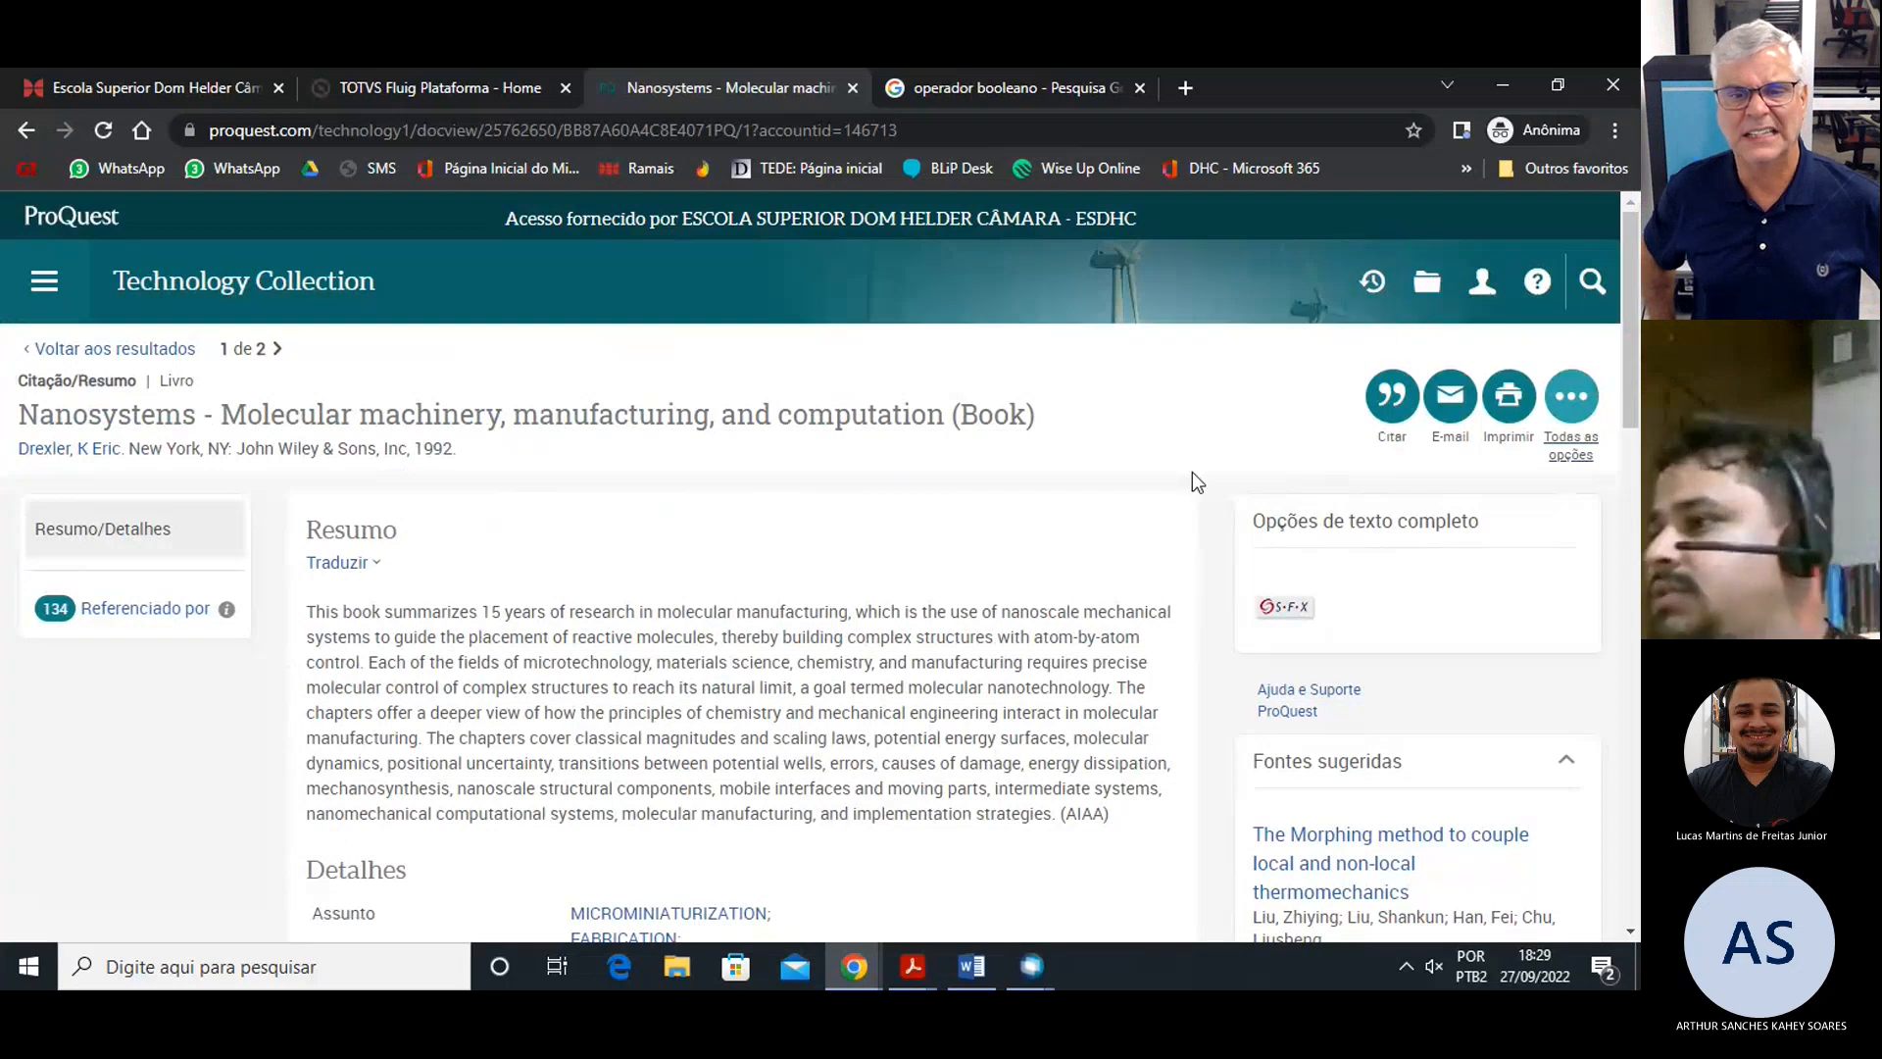
Glance over the book record again and check the selected items folder, leaving the record open.
scroll(1185, 482, down, 3)
scroll(1182, 486, up, 3)
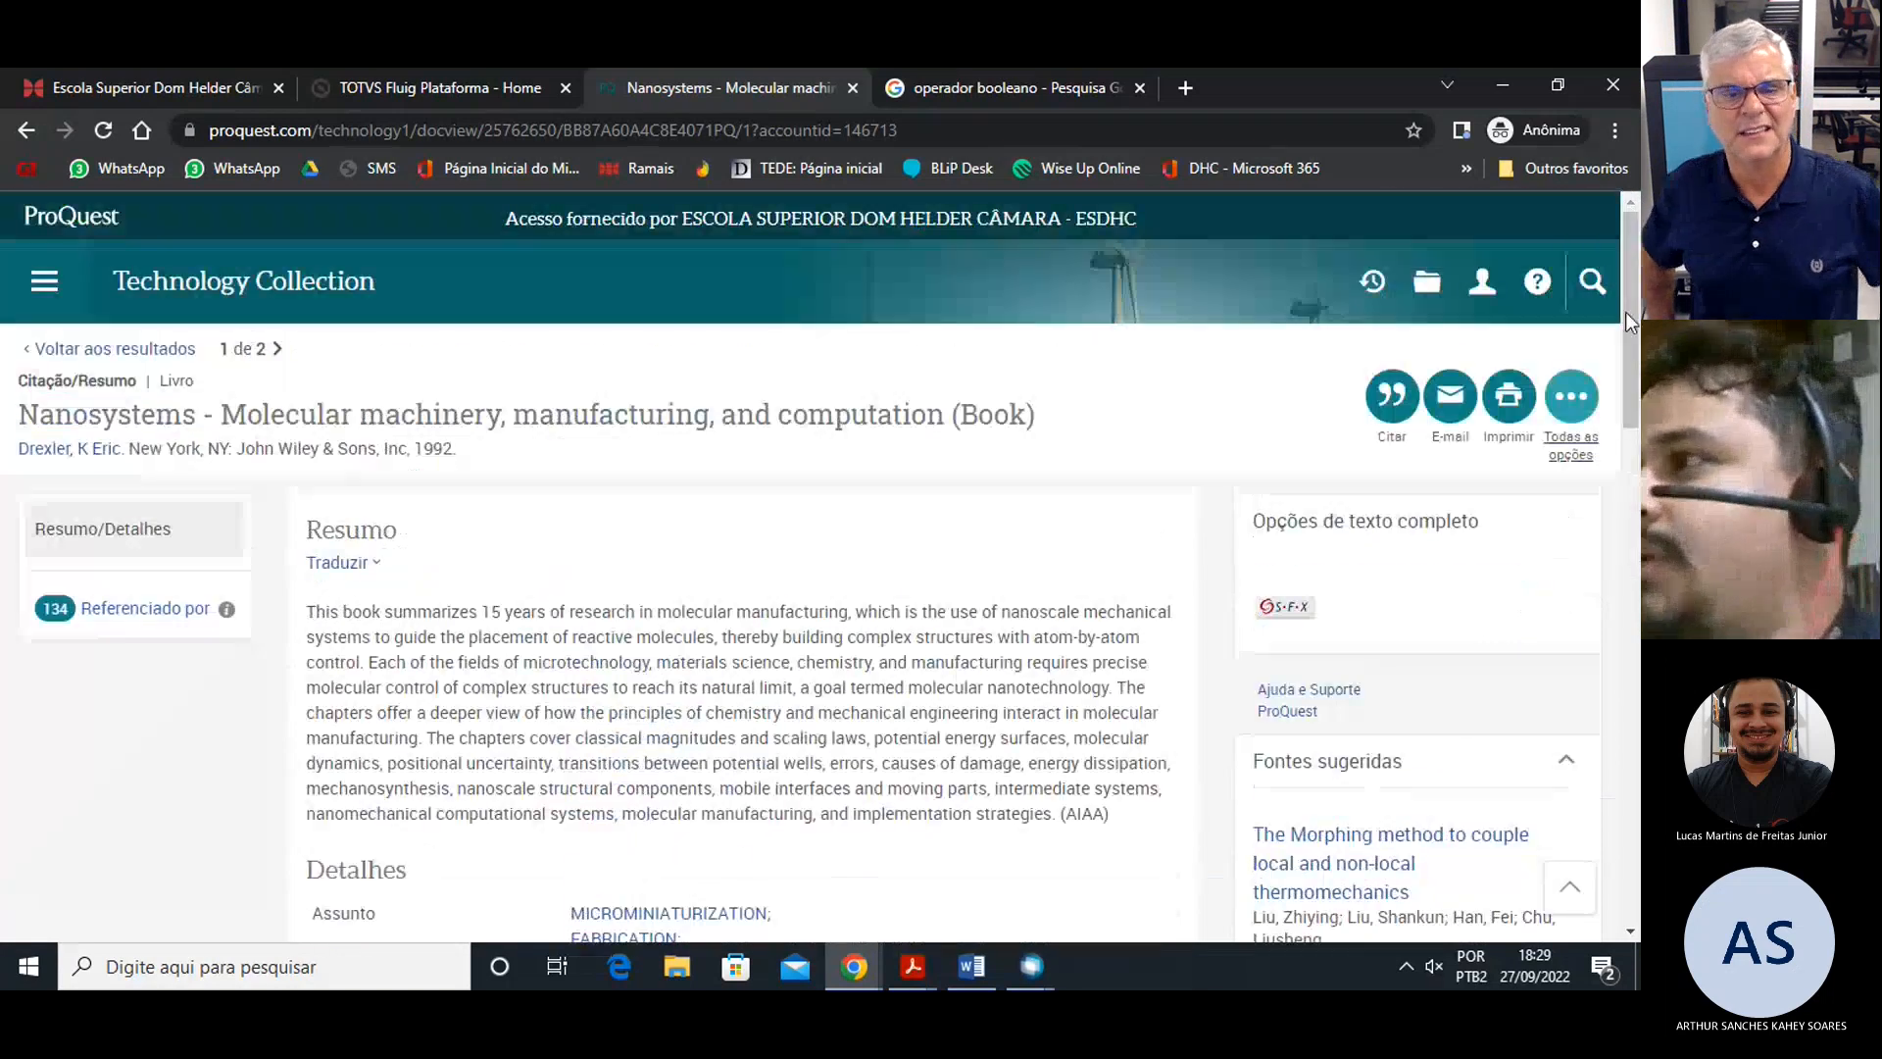
click(1427, 281)
click(1133, 502)
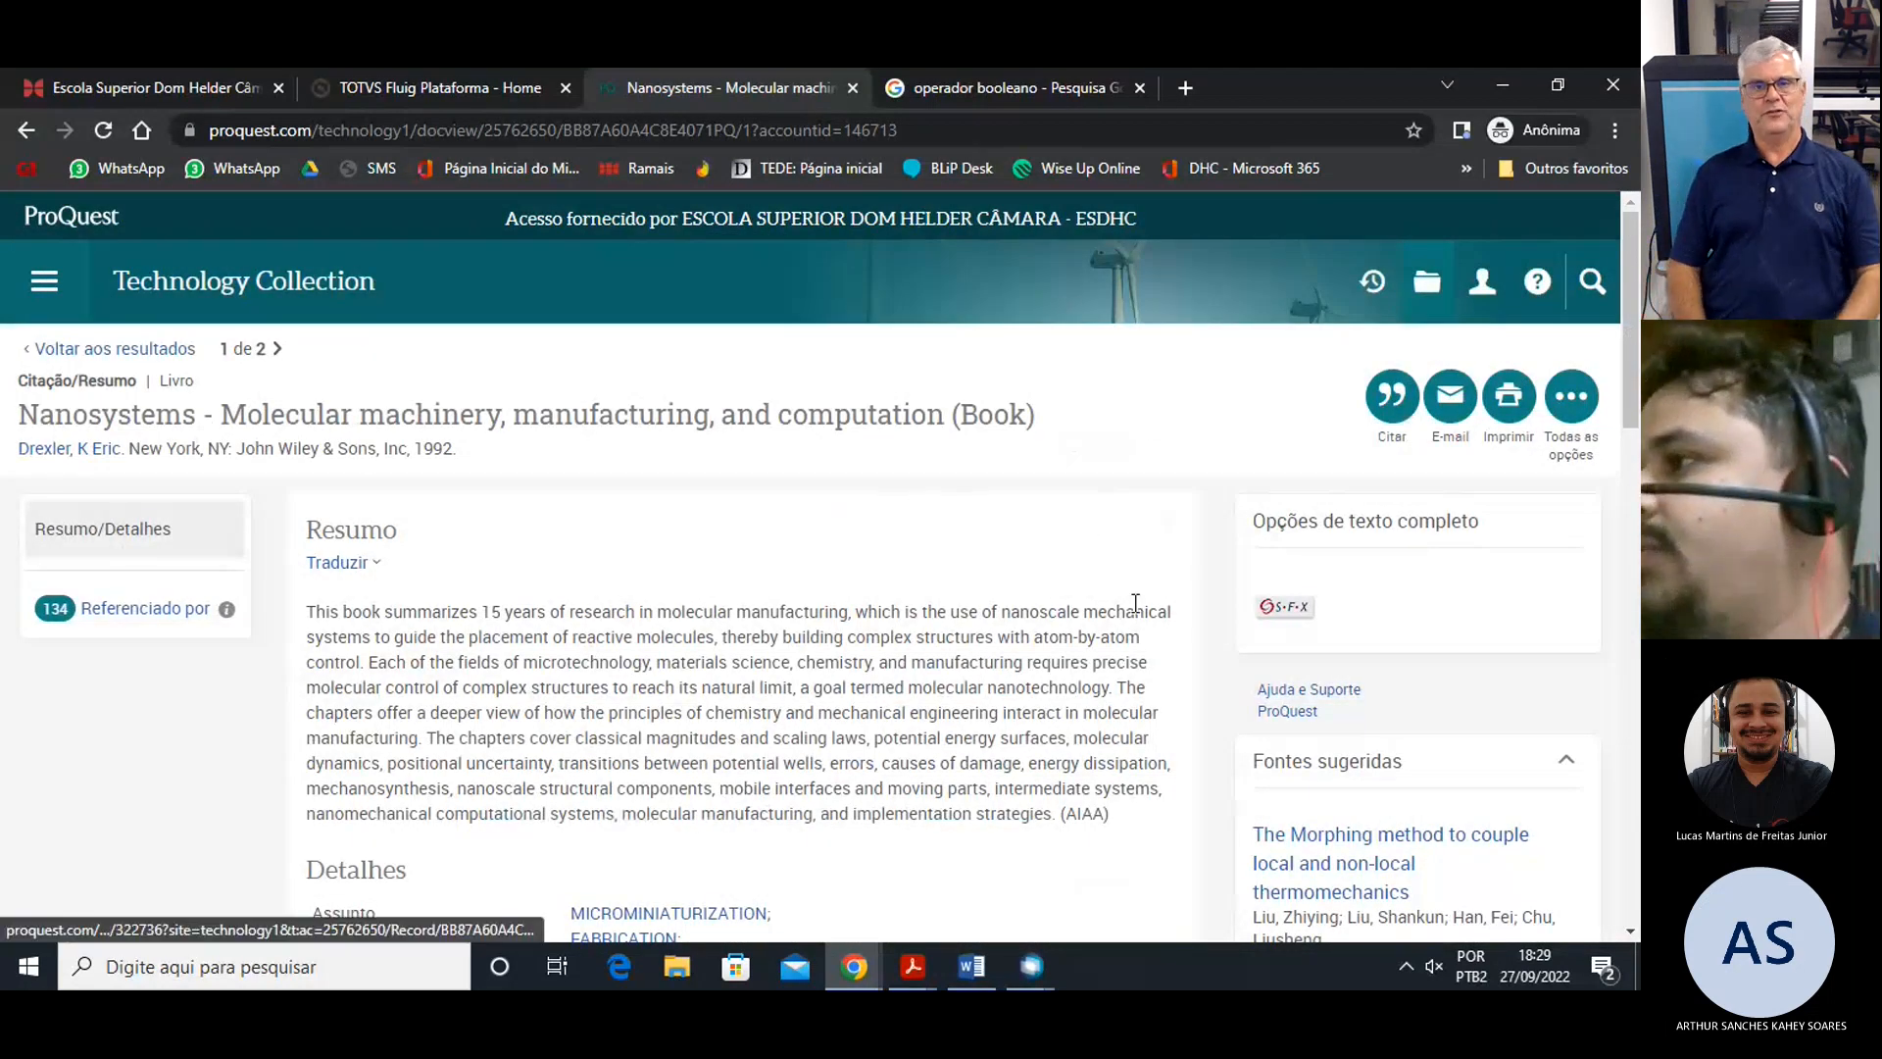
Leave the Nanosystems book record and return to the Technology Collection basic search page.
scroll(1055, 592, down, 7)
scroll(1055, 593, up, 7)
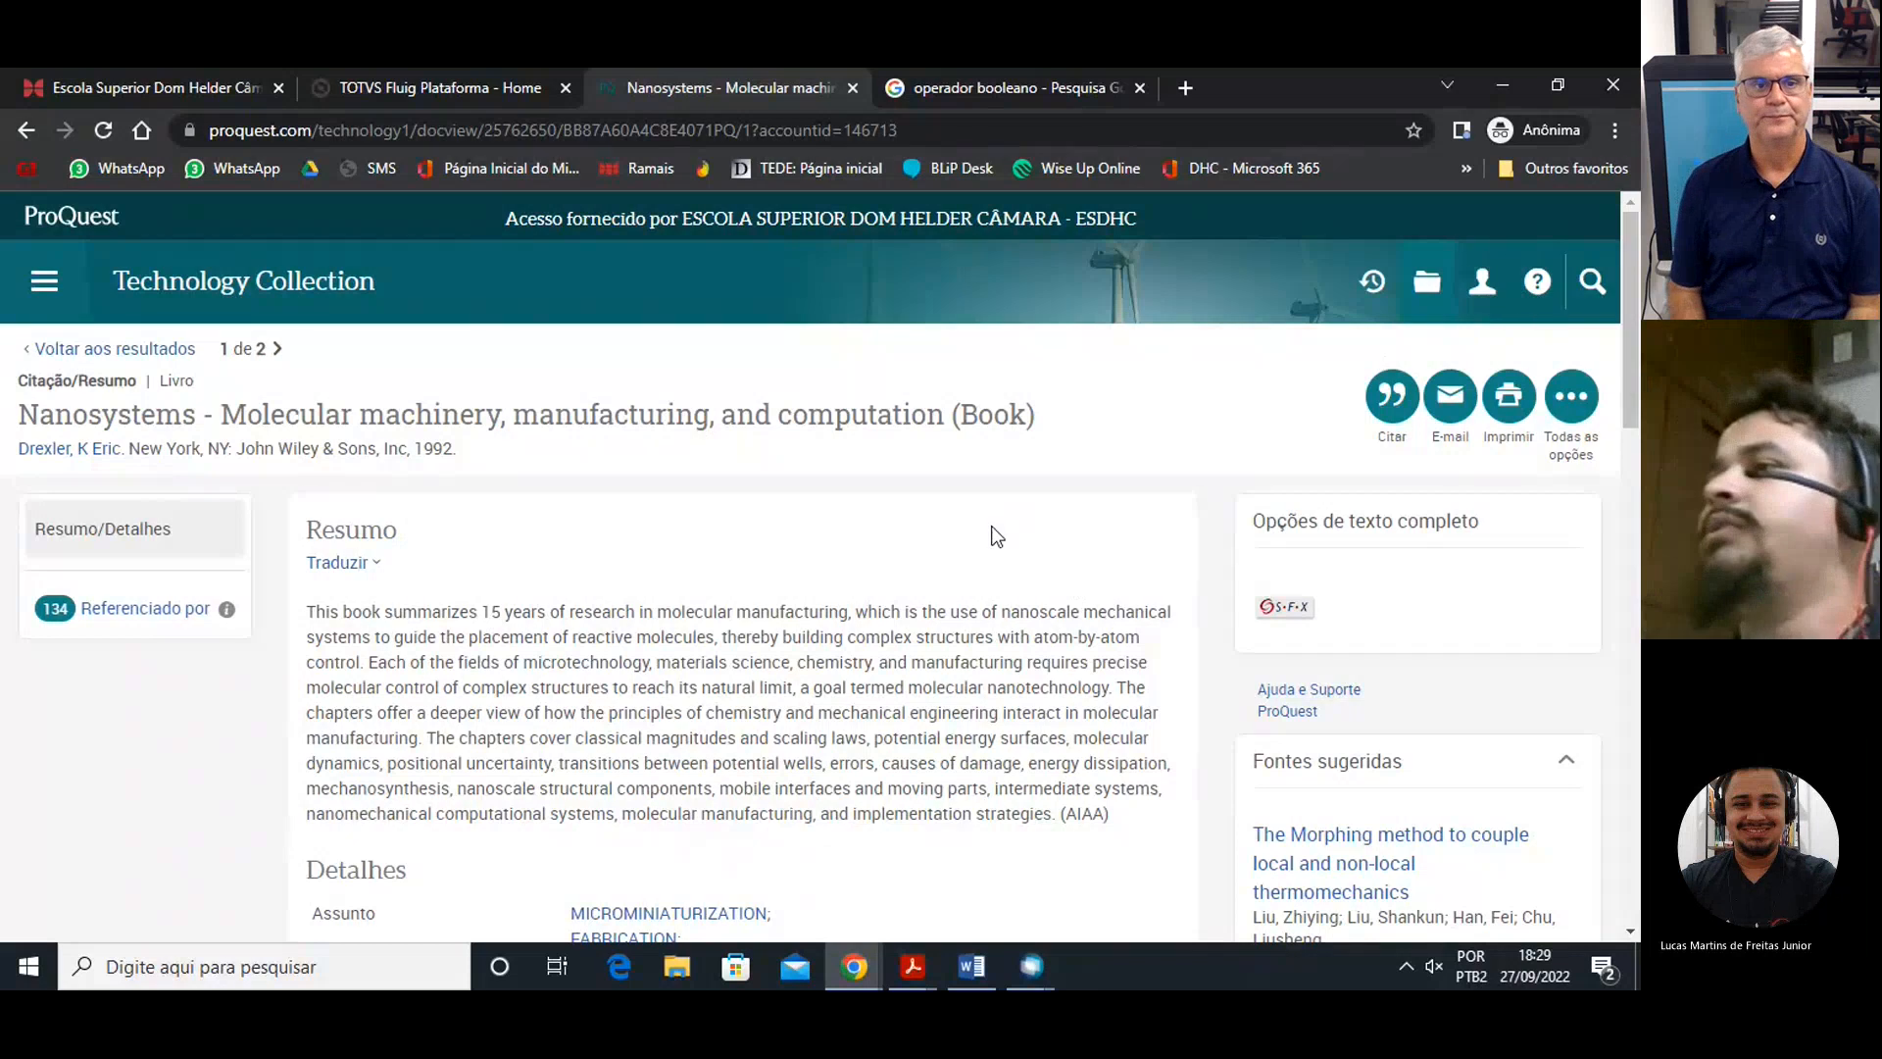
click(296, 287)
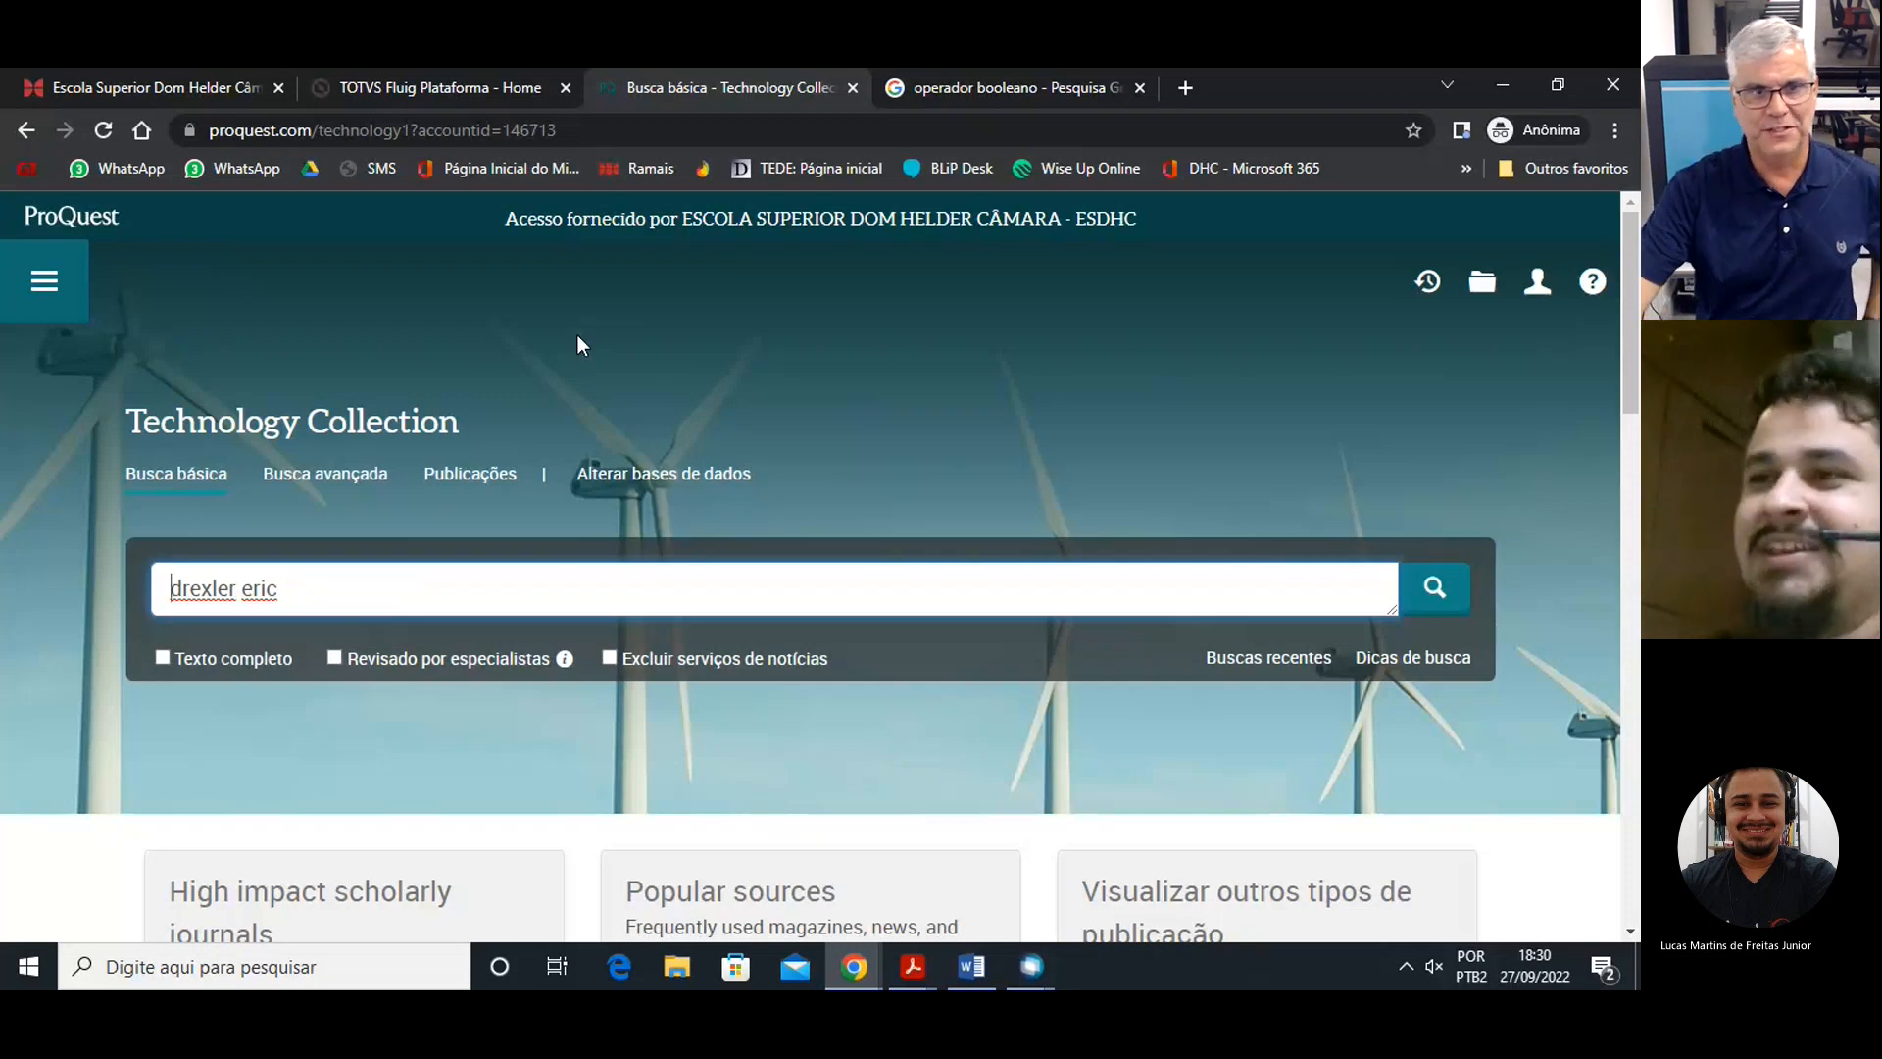
Replace the previous author query in the basic search and search for the suggested term "data security".
triple_click(535, 582)
text(datga)
key(BackSpace)
key(BackSpace)
key(BackSpace)
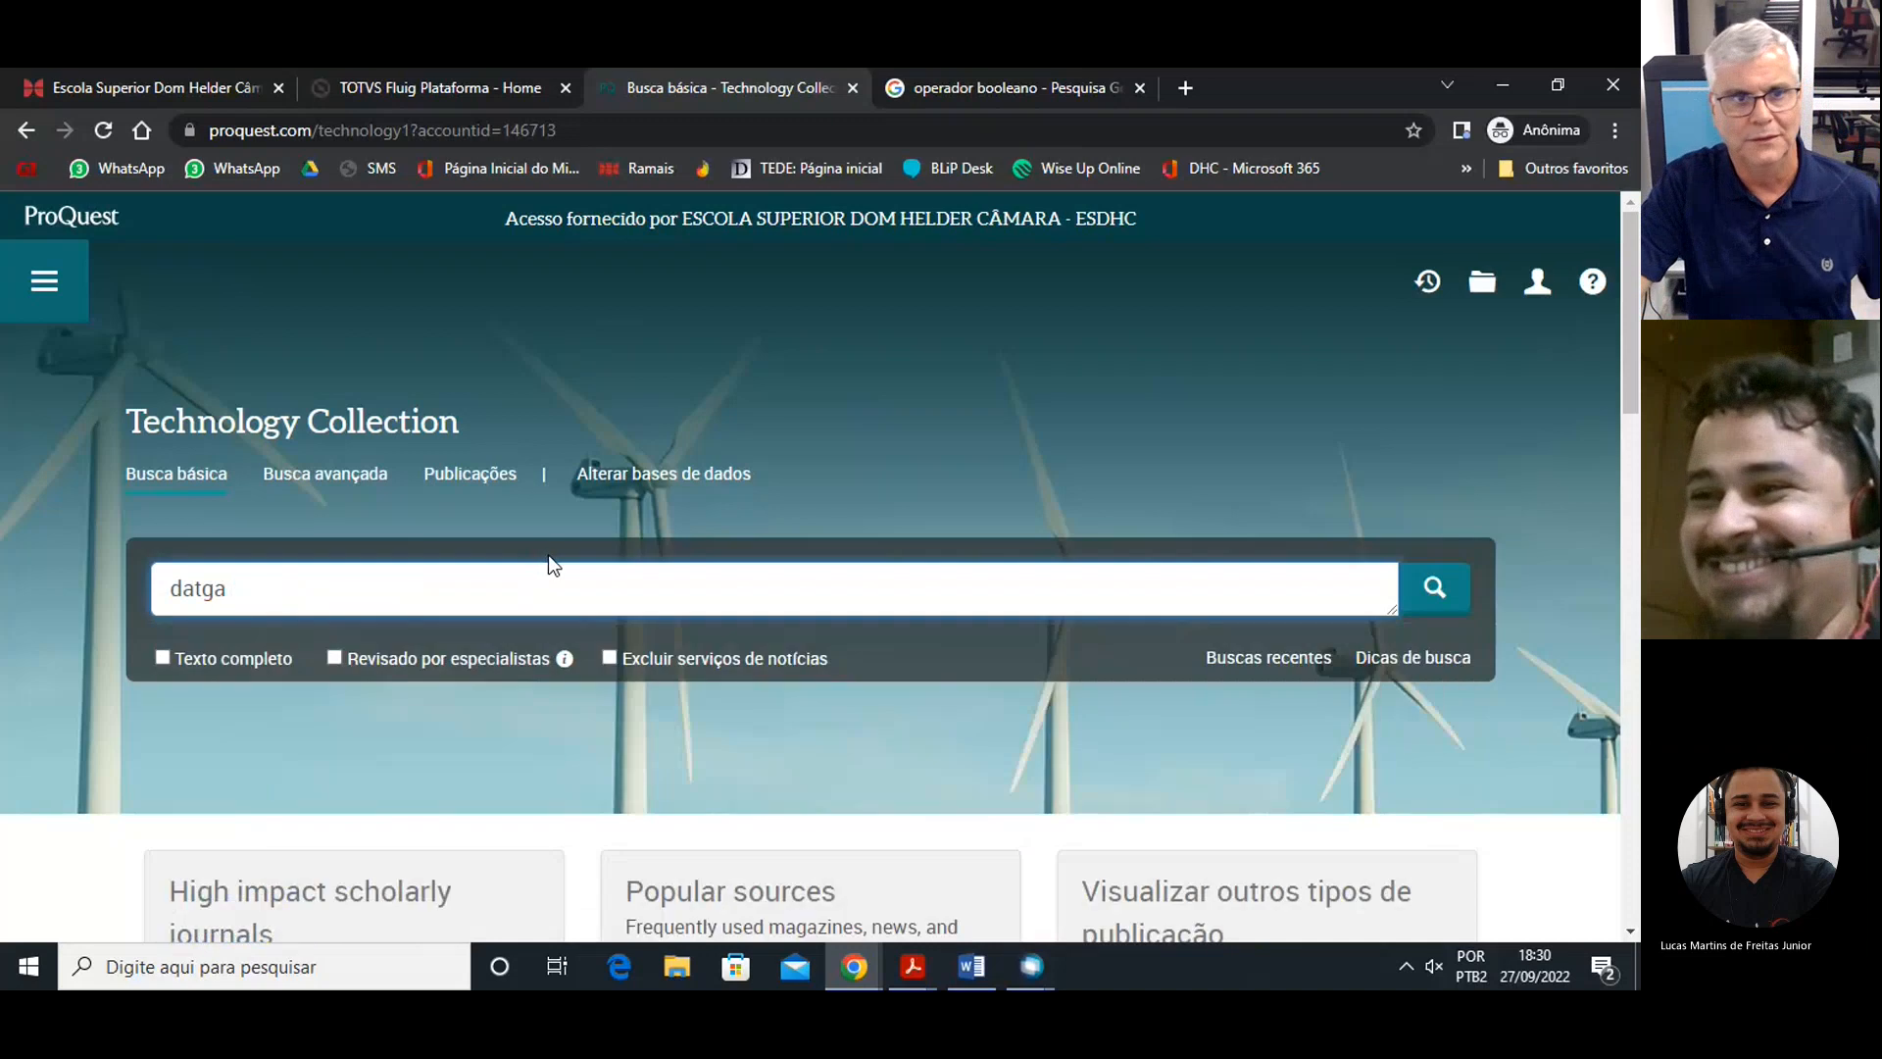
text(a sec)
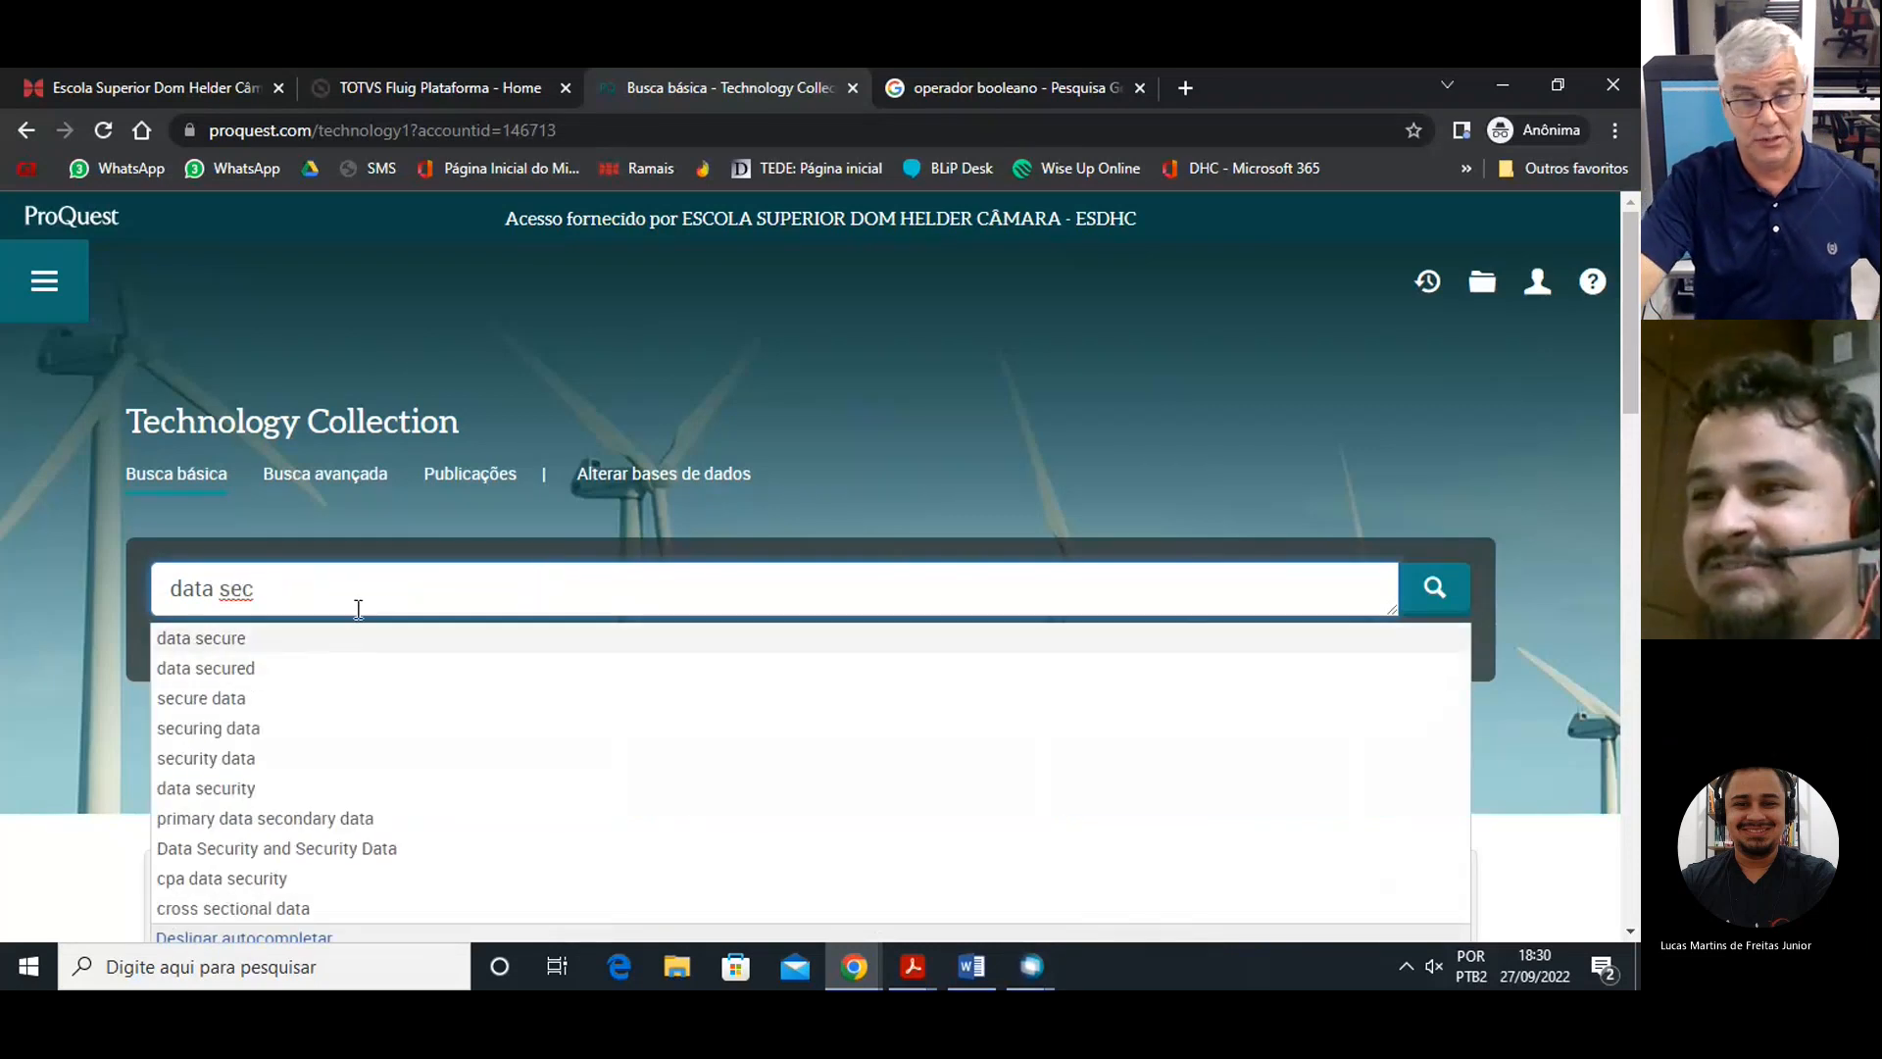
text(ur)
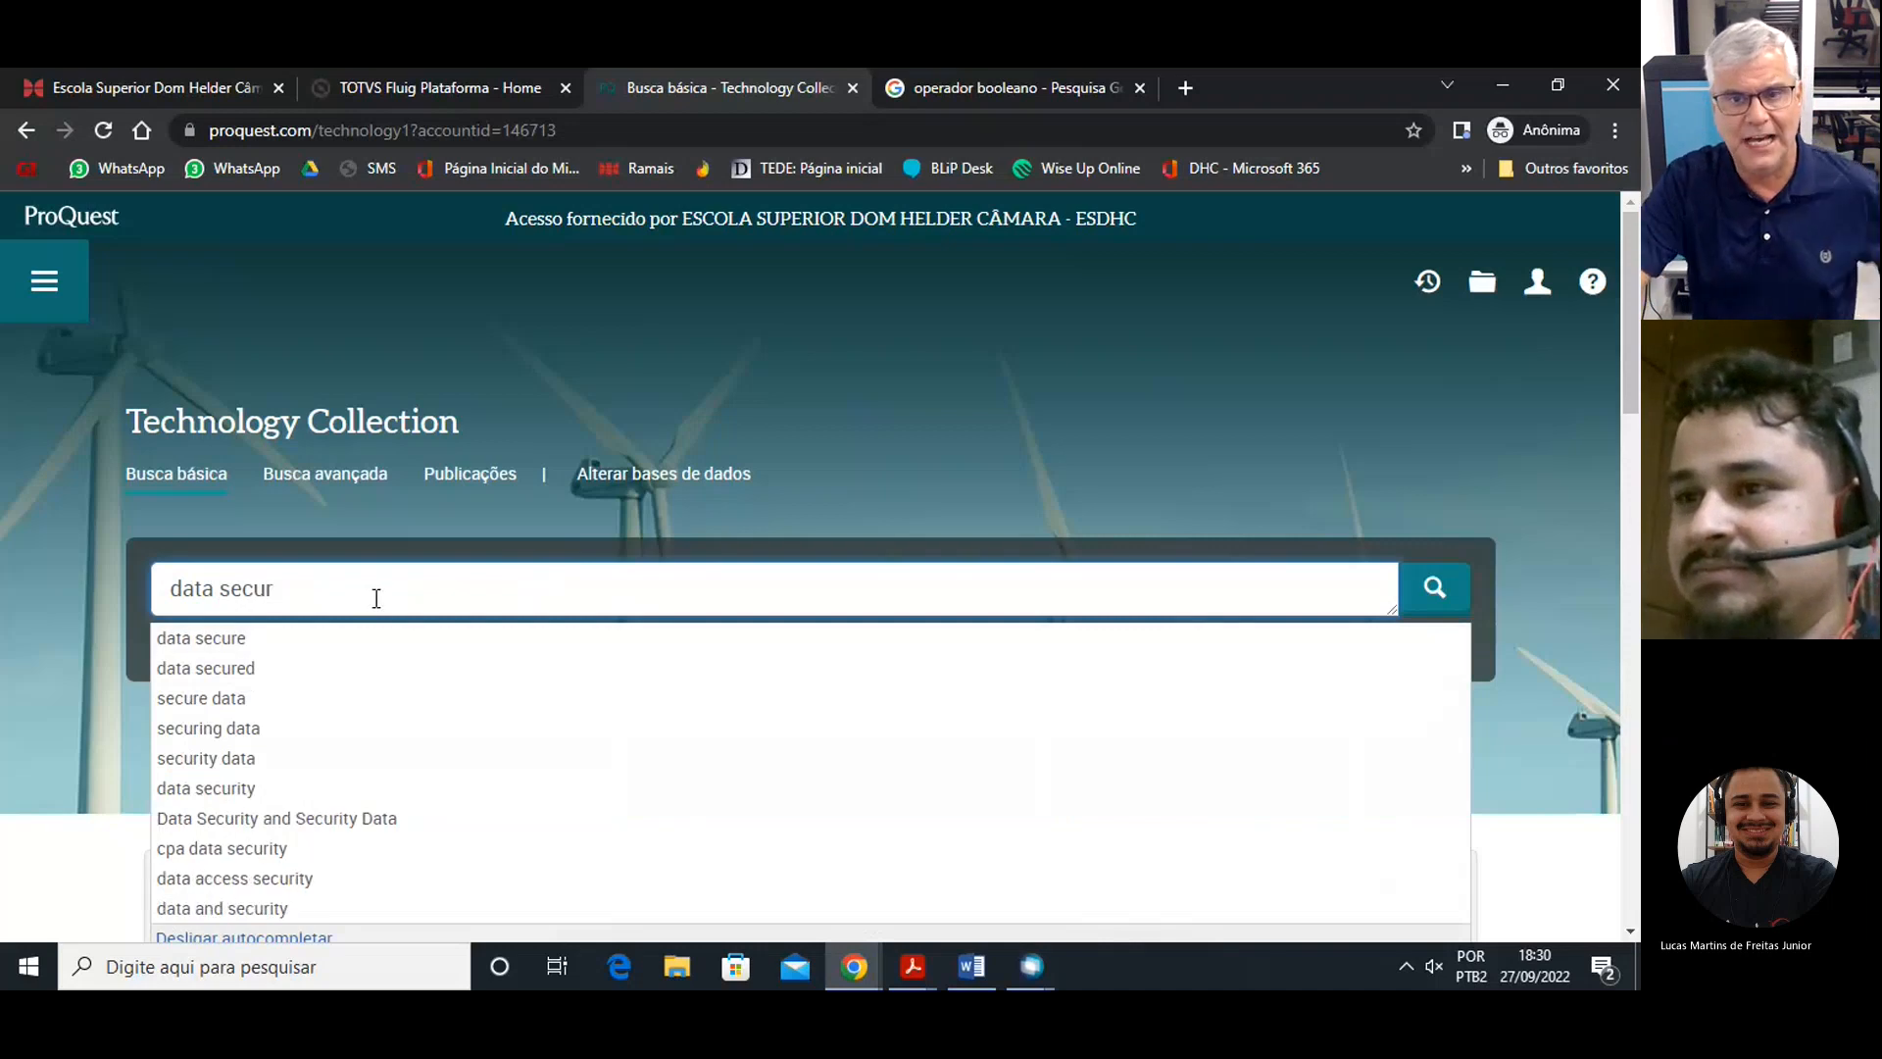
click(246, 789)
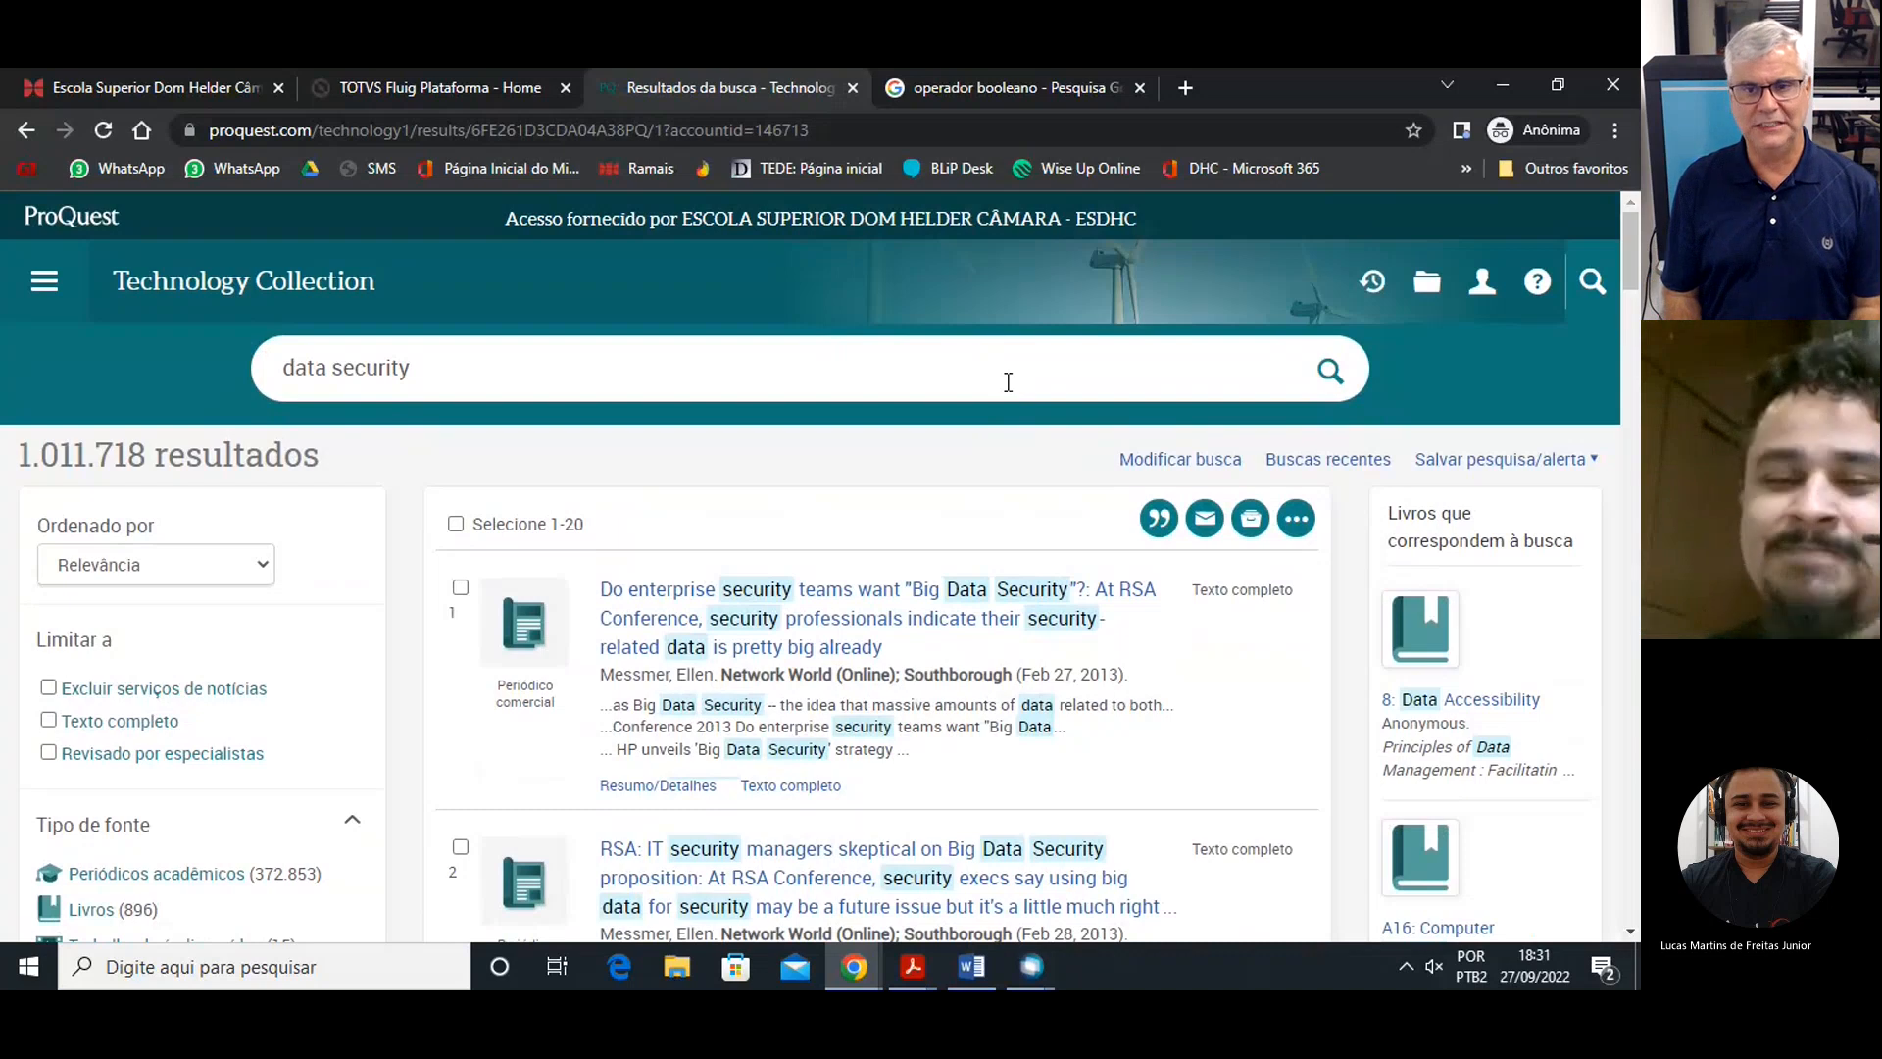
Glance at the Dom Helder school home page and return to the data security results.
click(392, 67)
click(198, 69)
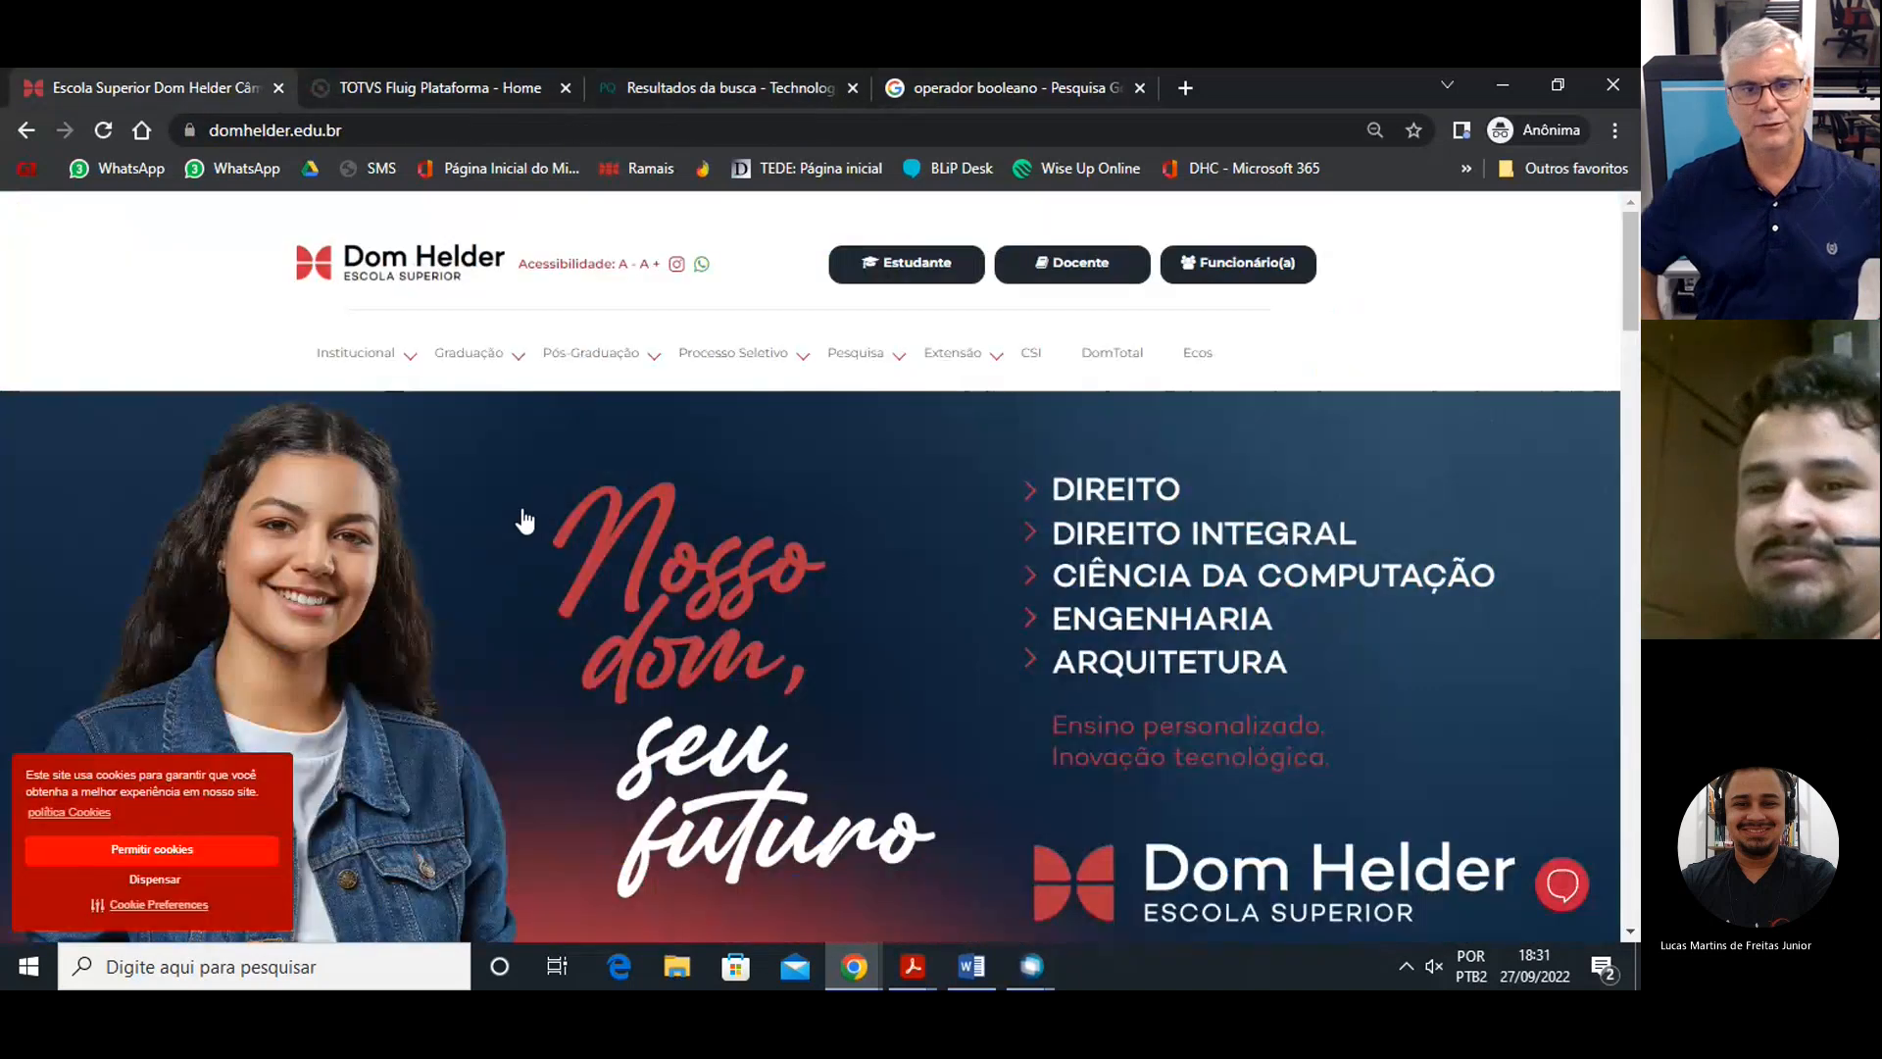
click(804, 67)
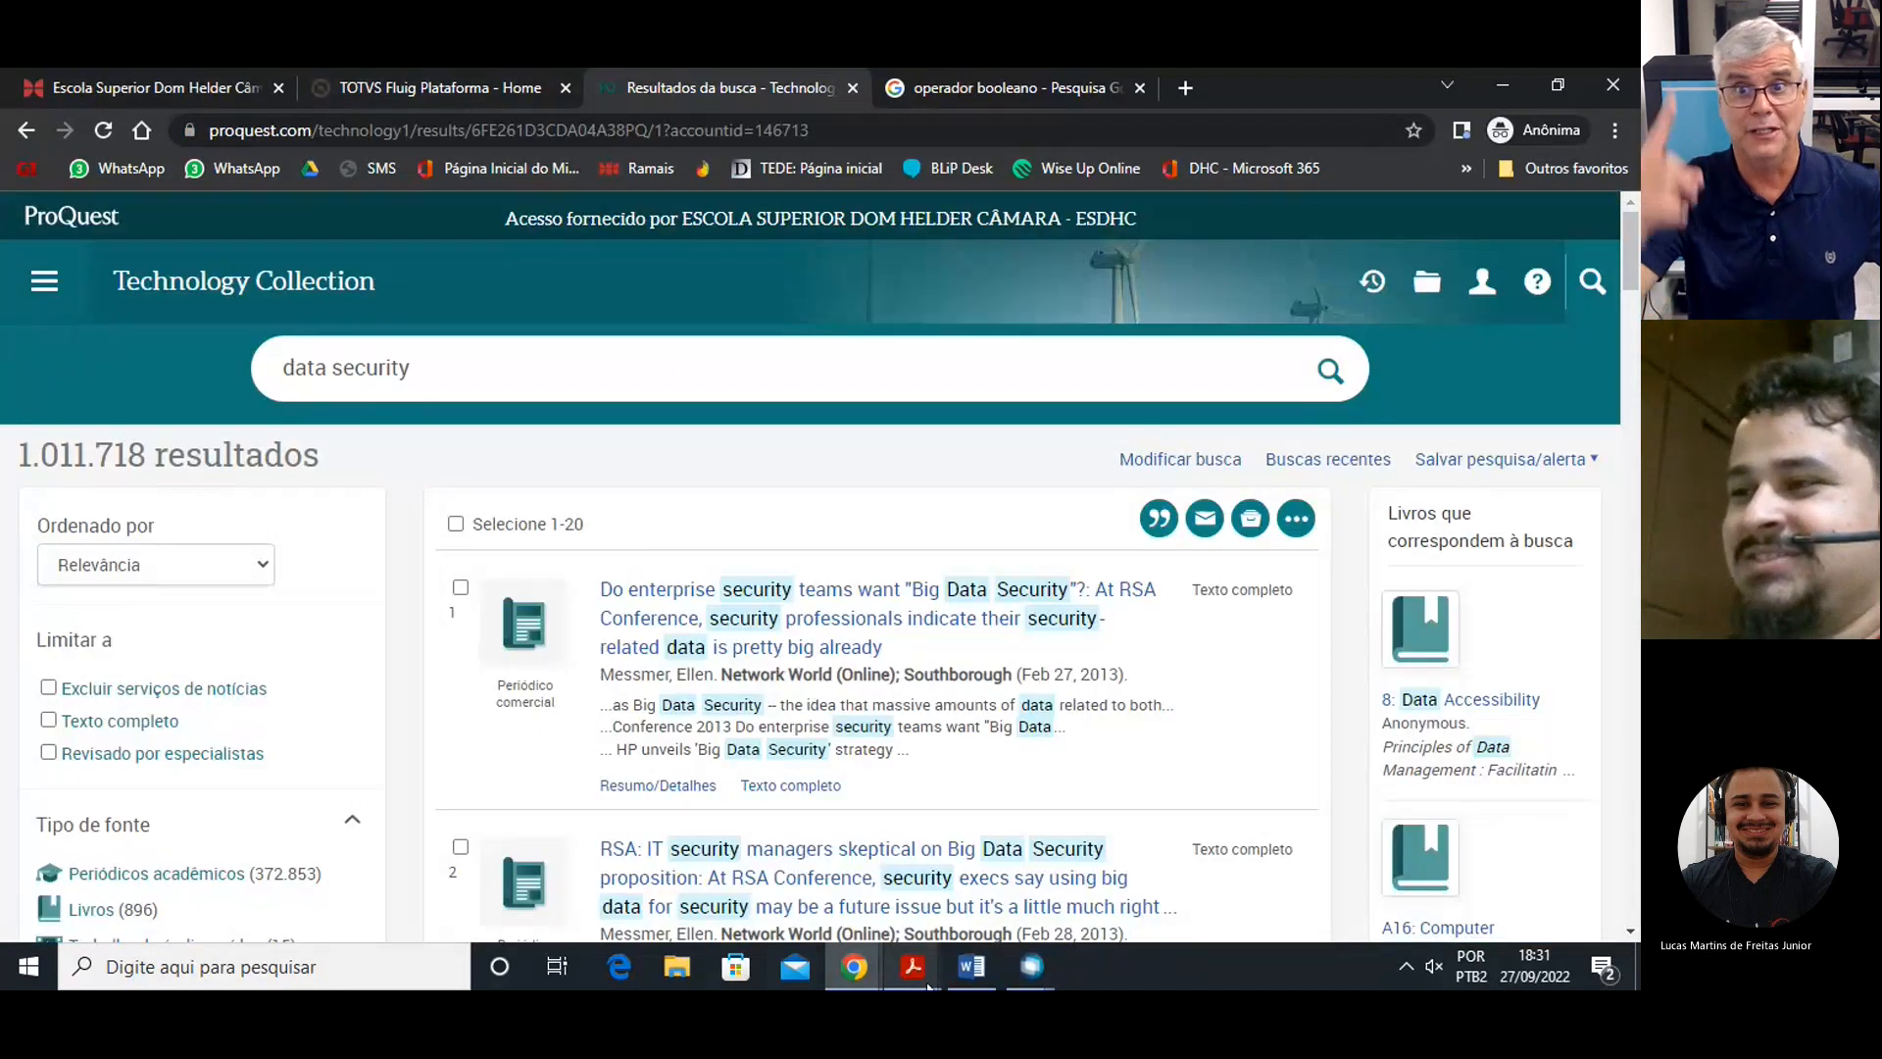
Switch to the Microsoft Teams meeting window and stop sharing the screen.
click(845, 966)
click(593, 868)
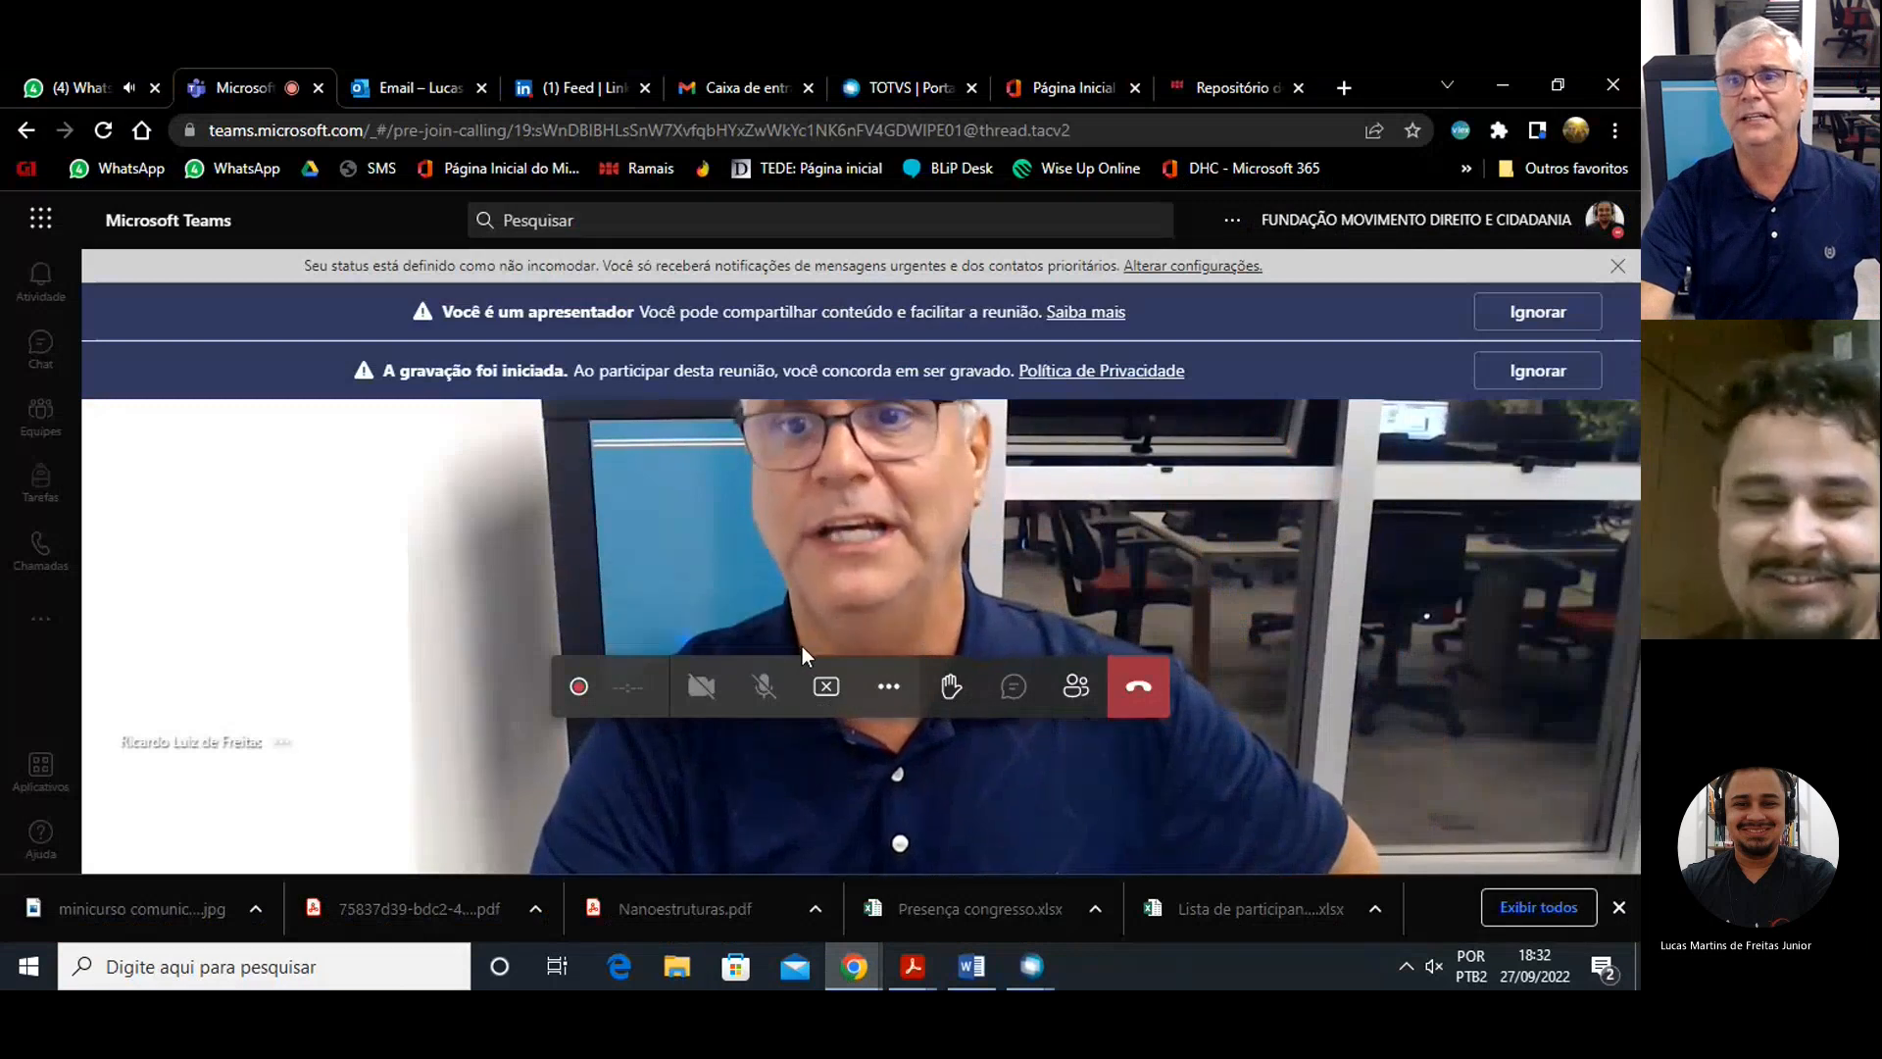
click(839, 696)
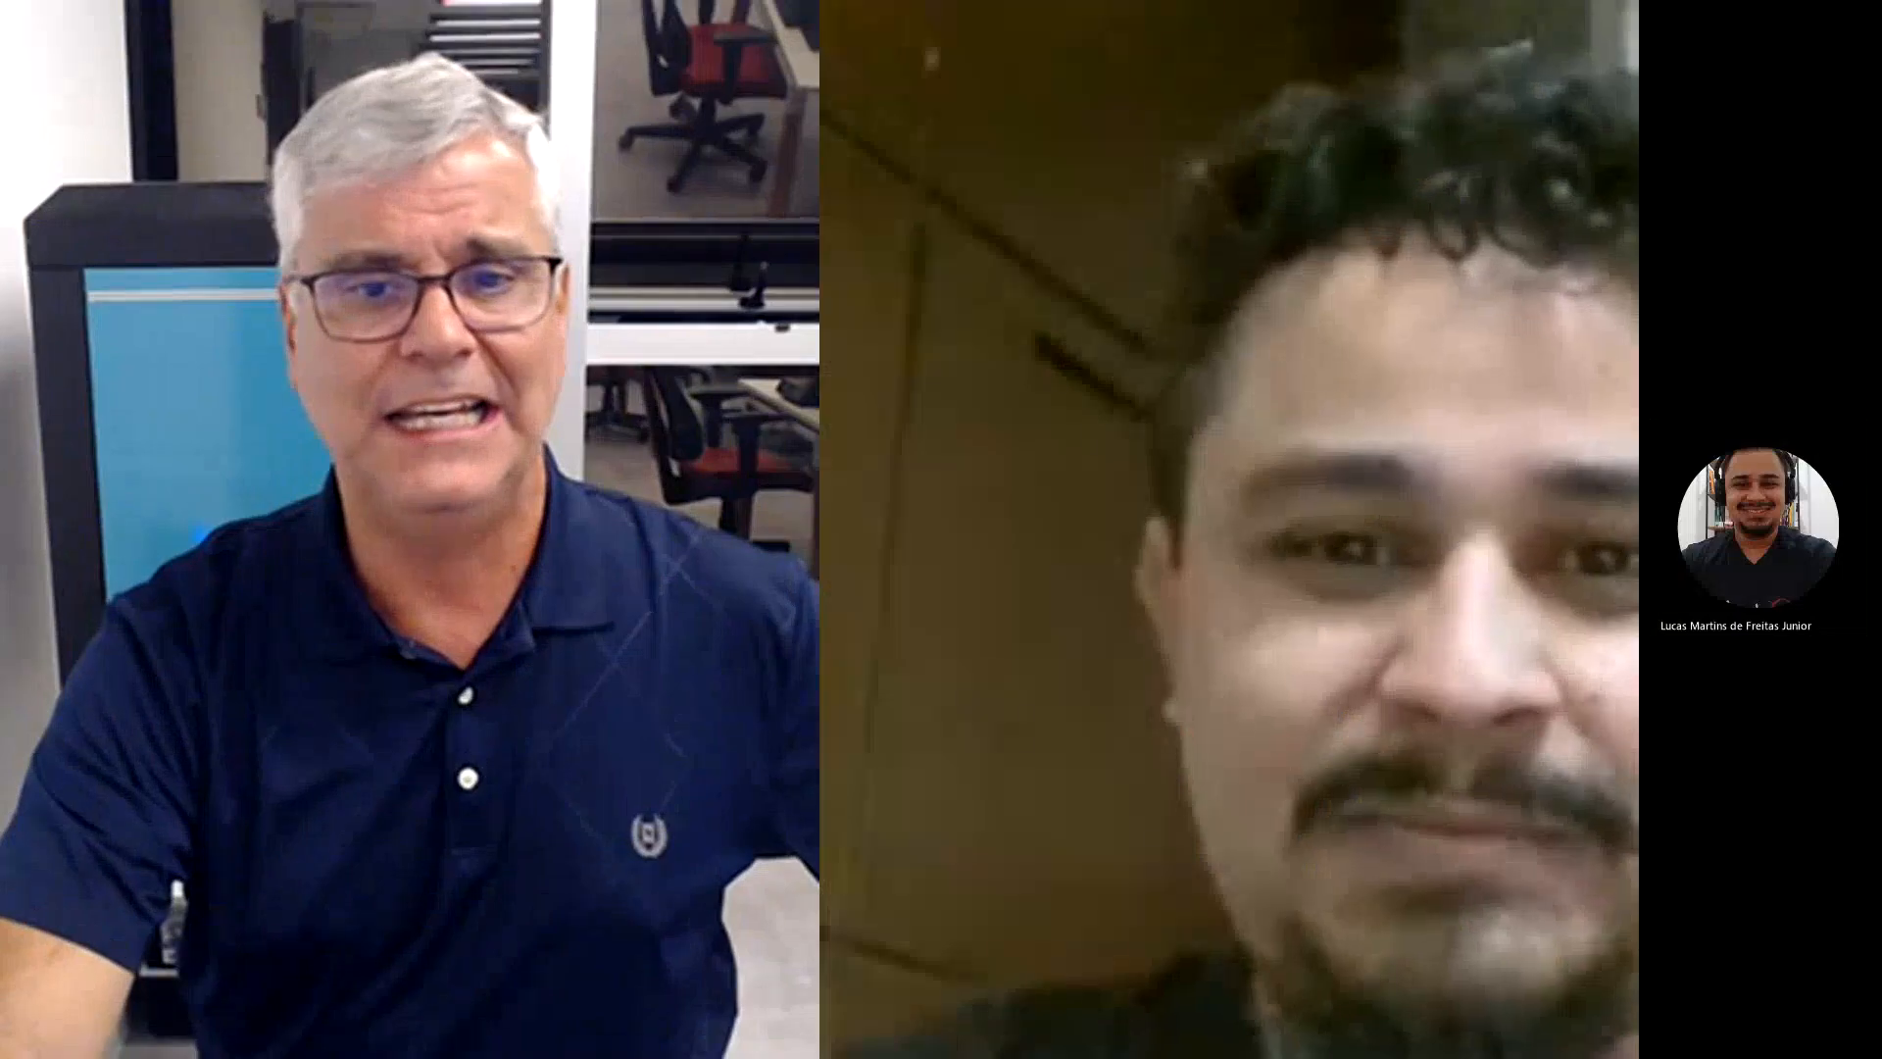